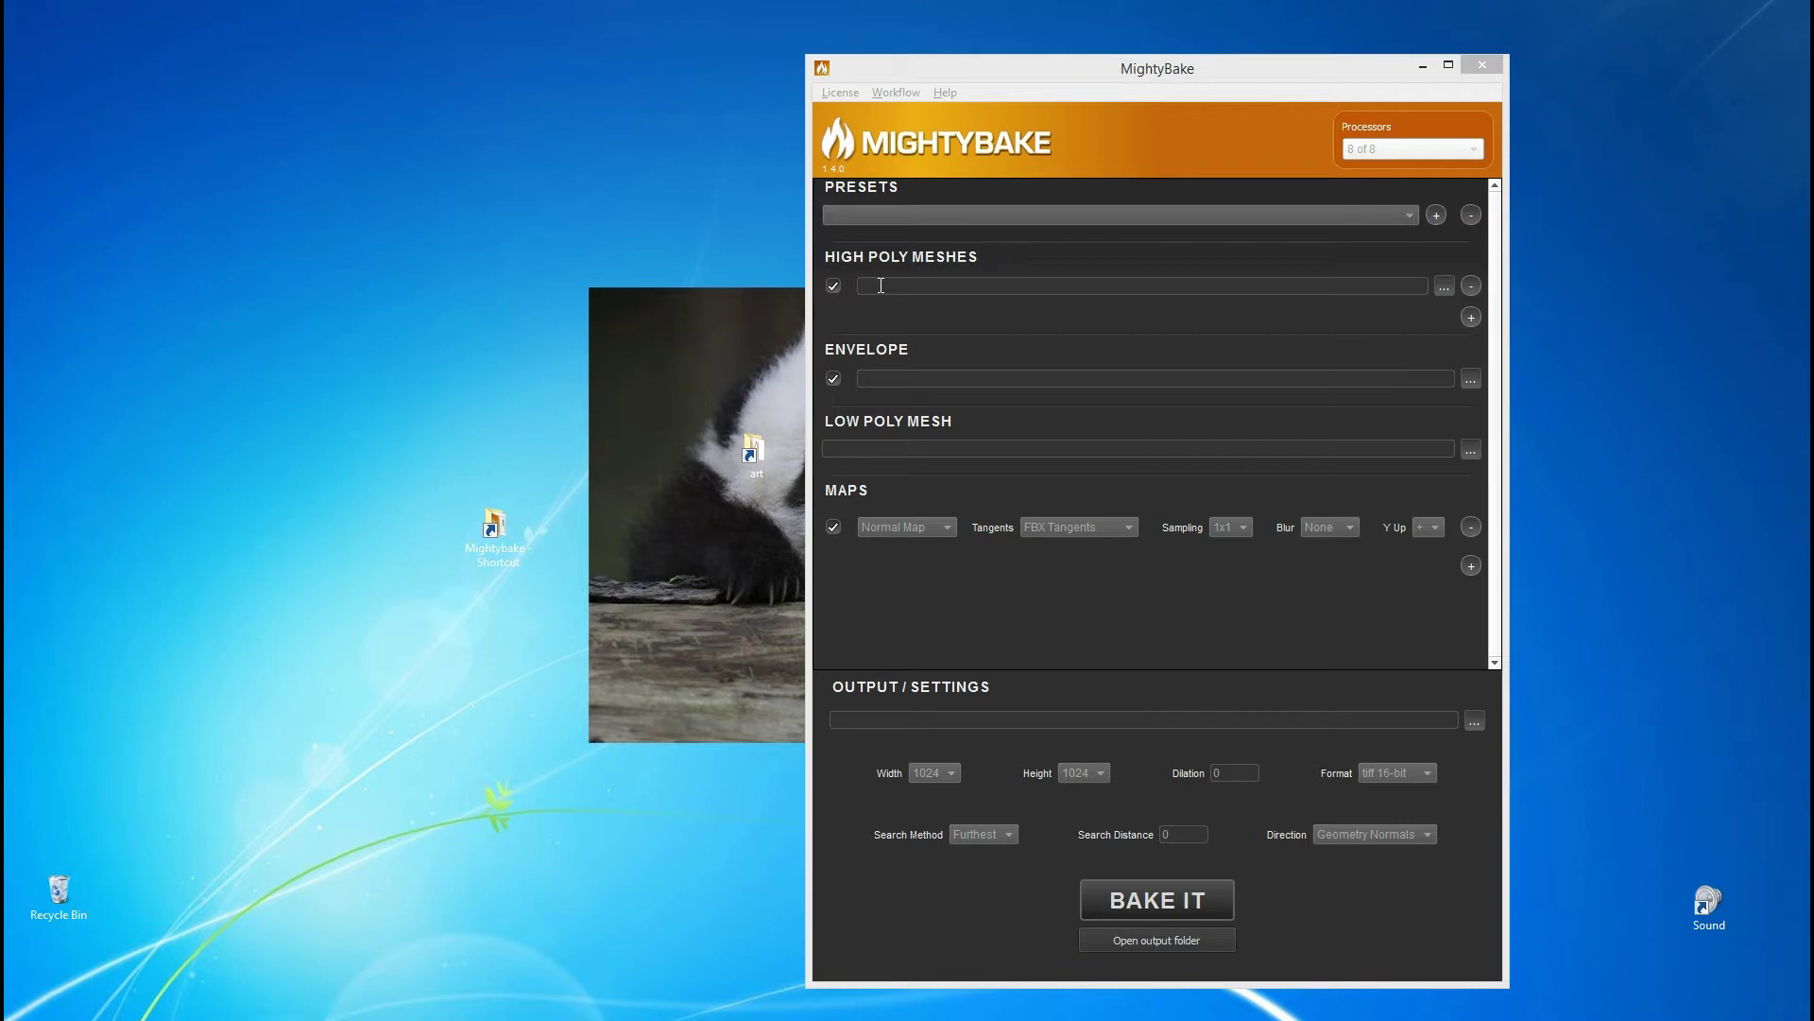
Install the MightyBake shelf for Maya 2015, declining the installation for Maya 2014
{"action": "left_click", "coordinate": [894, 93]}
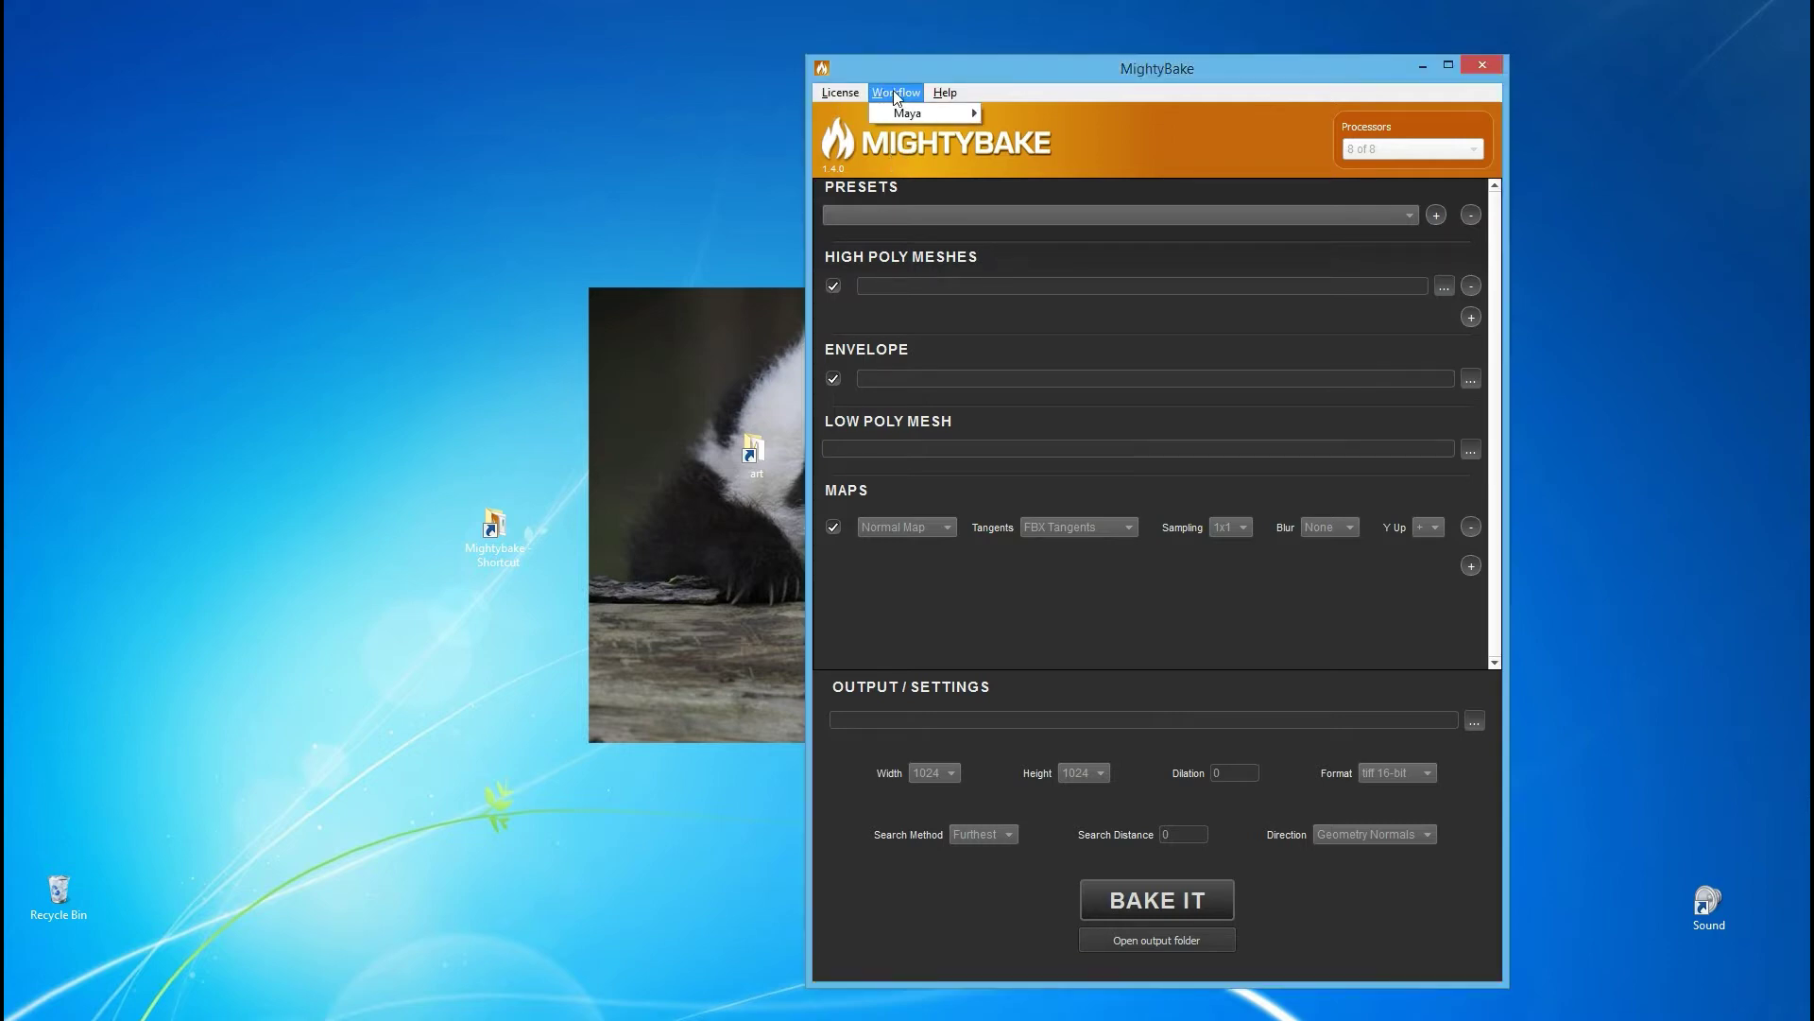
{"action": "mouse_move", "coordinate": [907, 112]}
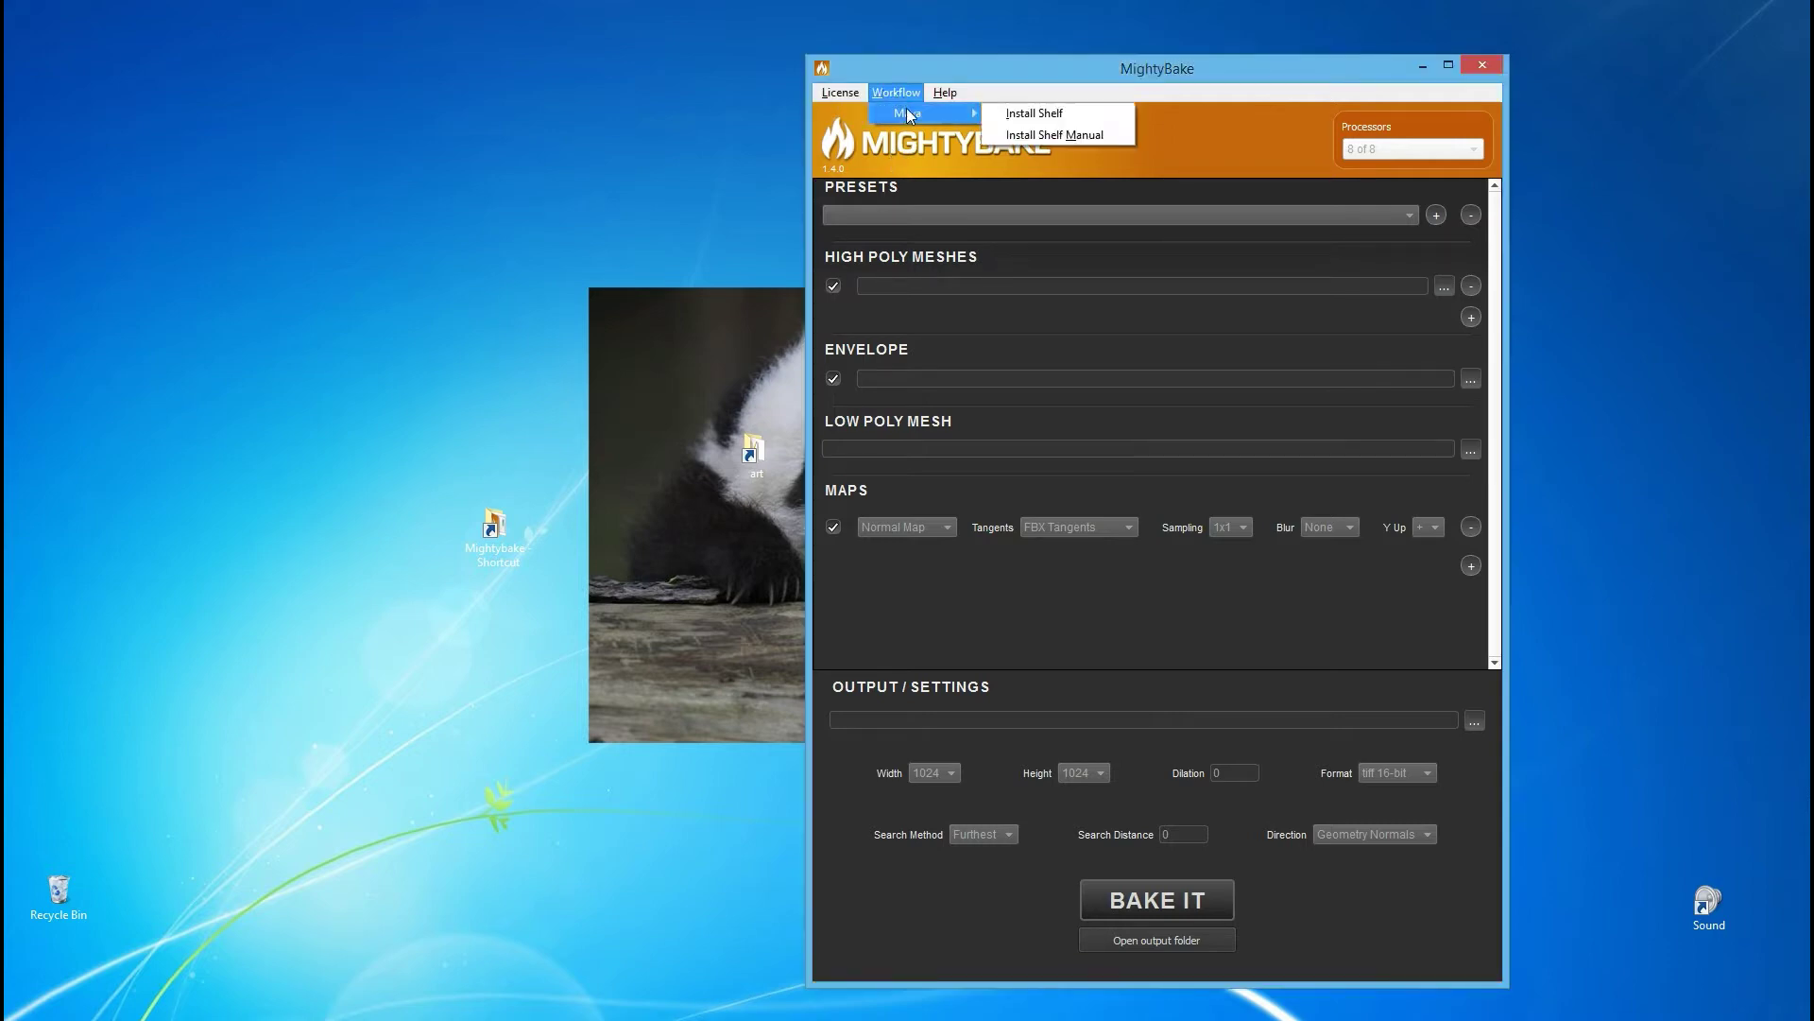
{"action": "left_click", "coordinate": [1038, 113]}
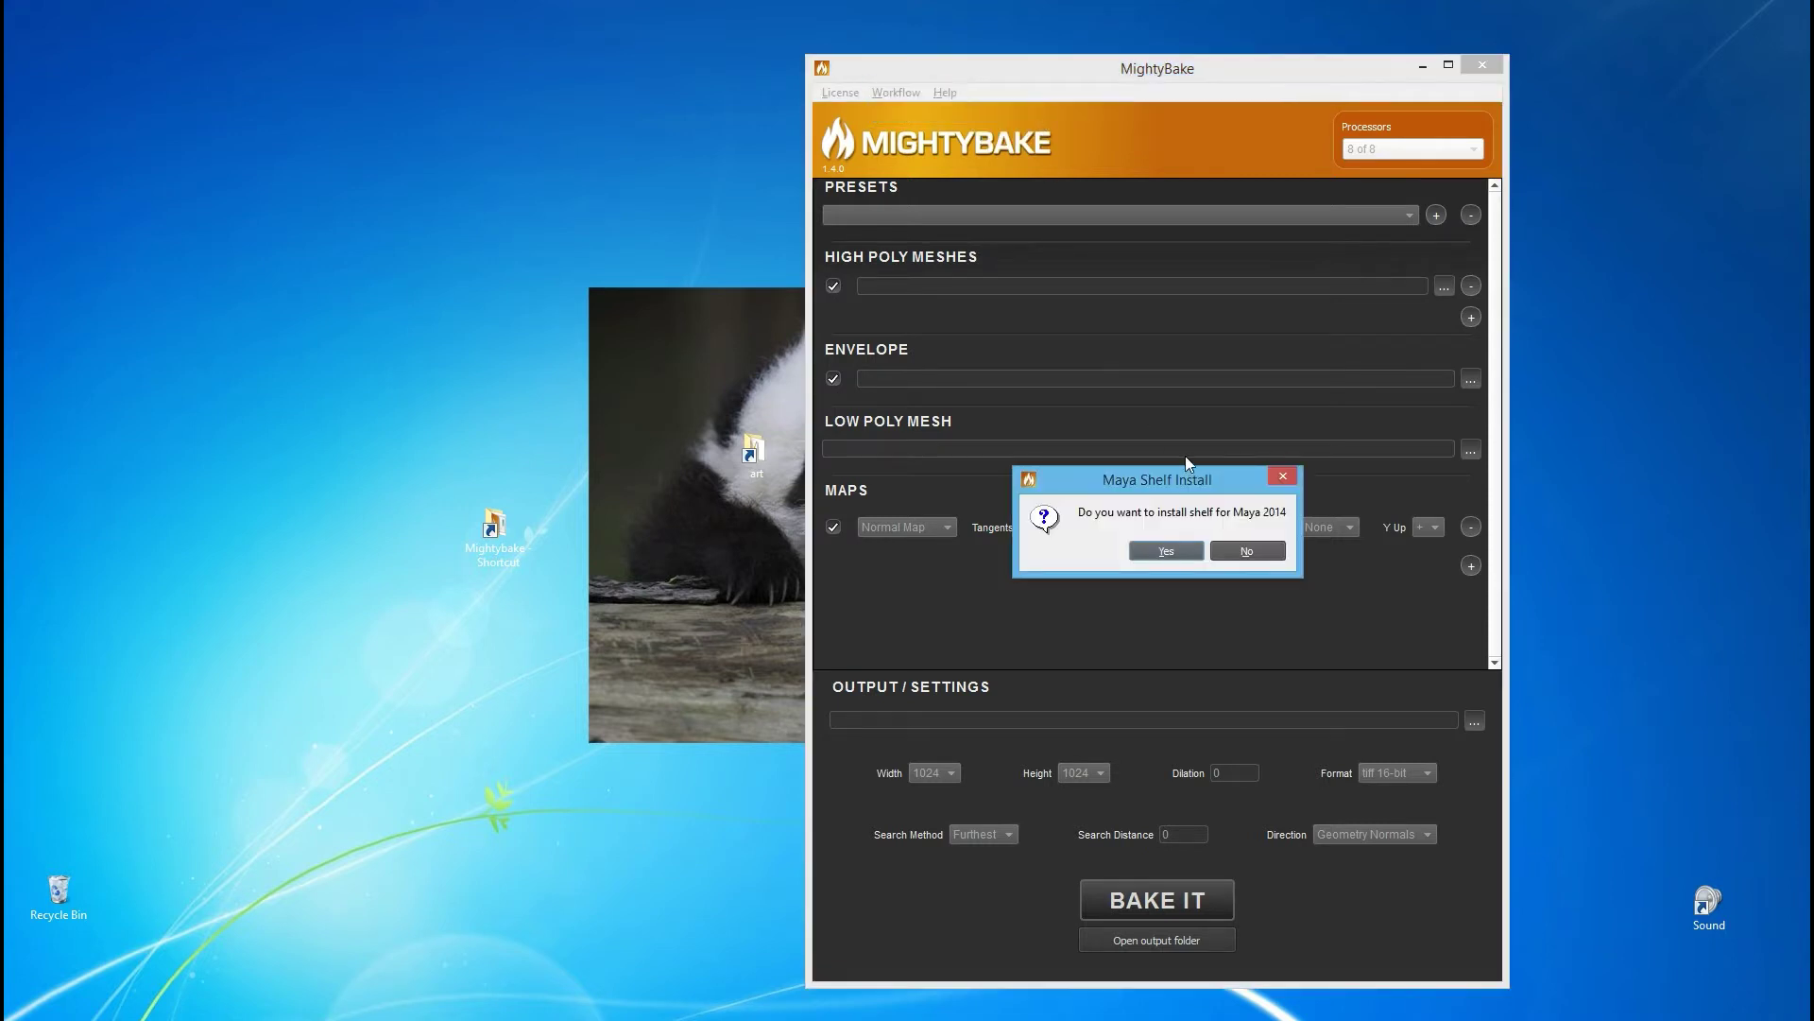
{"action": "left_click", "coordinate": [1247, 553]}
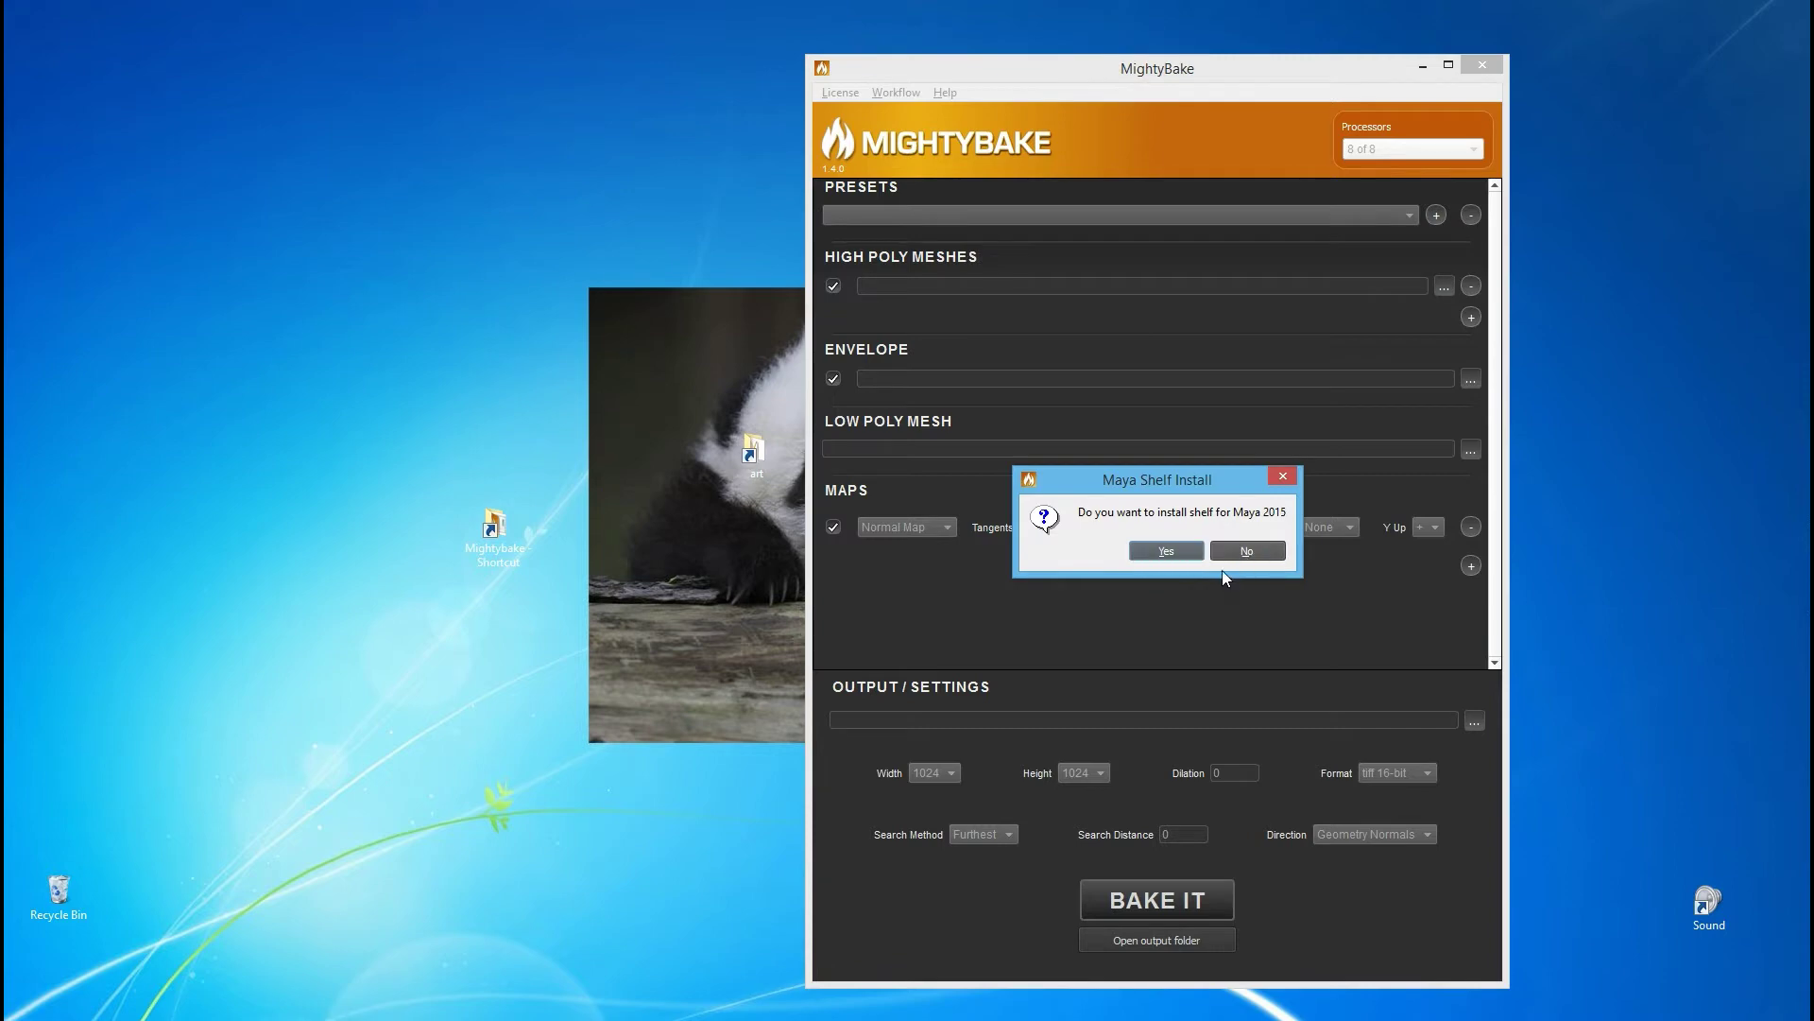
{"action": "left_click", "coordinate": [1166, 550]}
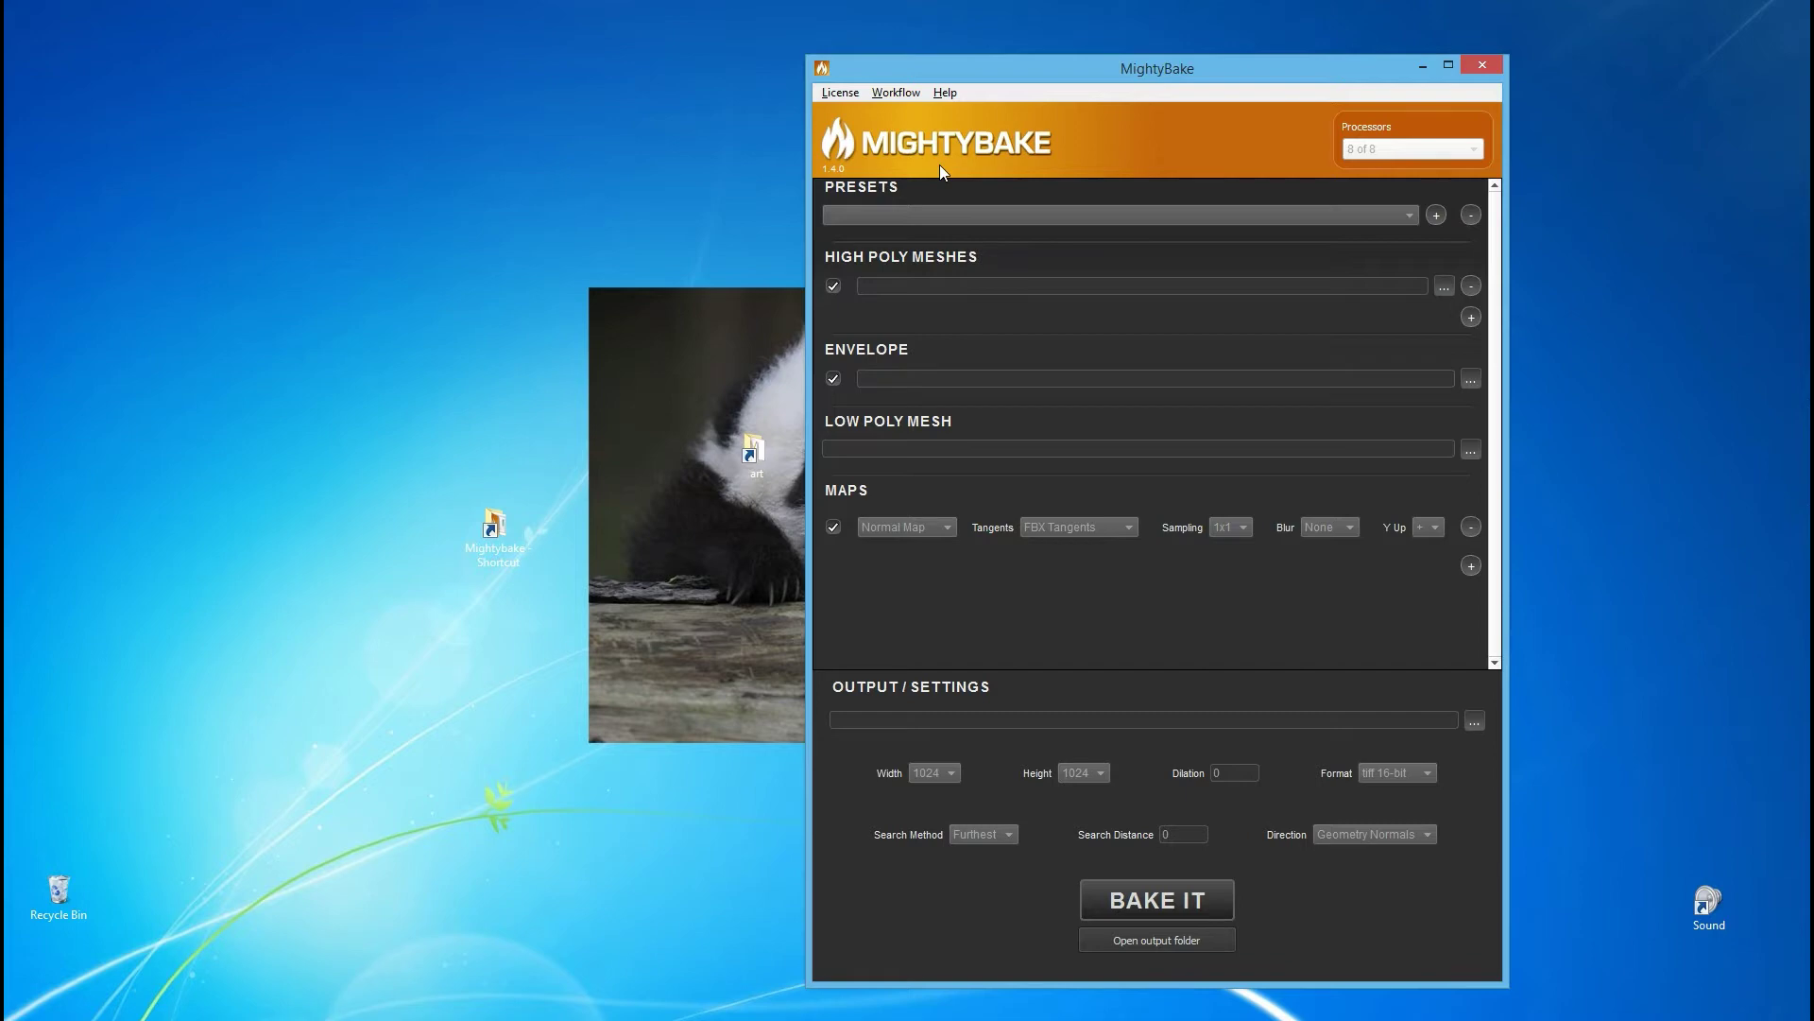
Set the number of processors used for baking to 8 of 8
{"action": "left_click", "coordinate": [1477, 144]}
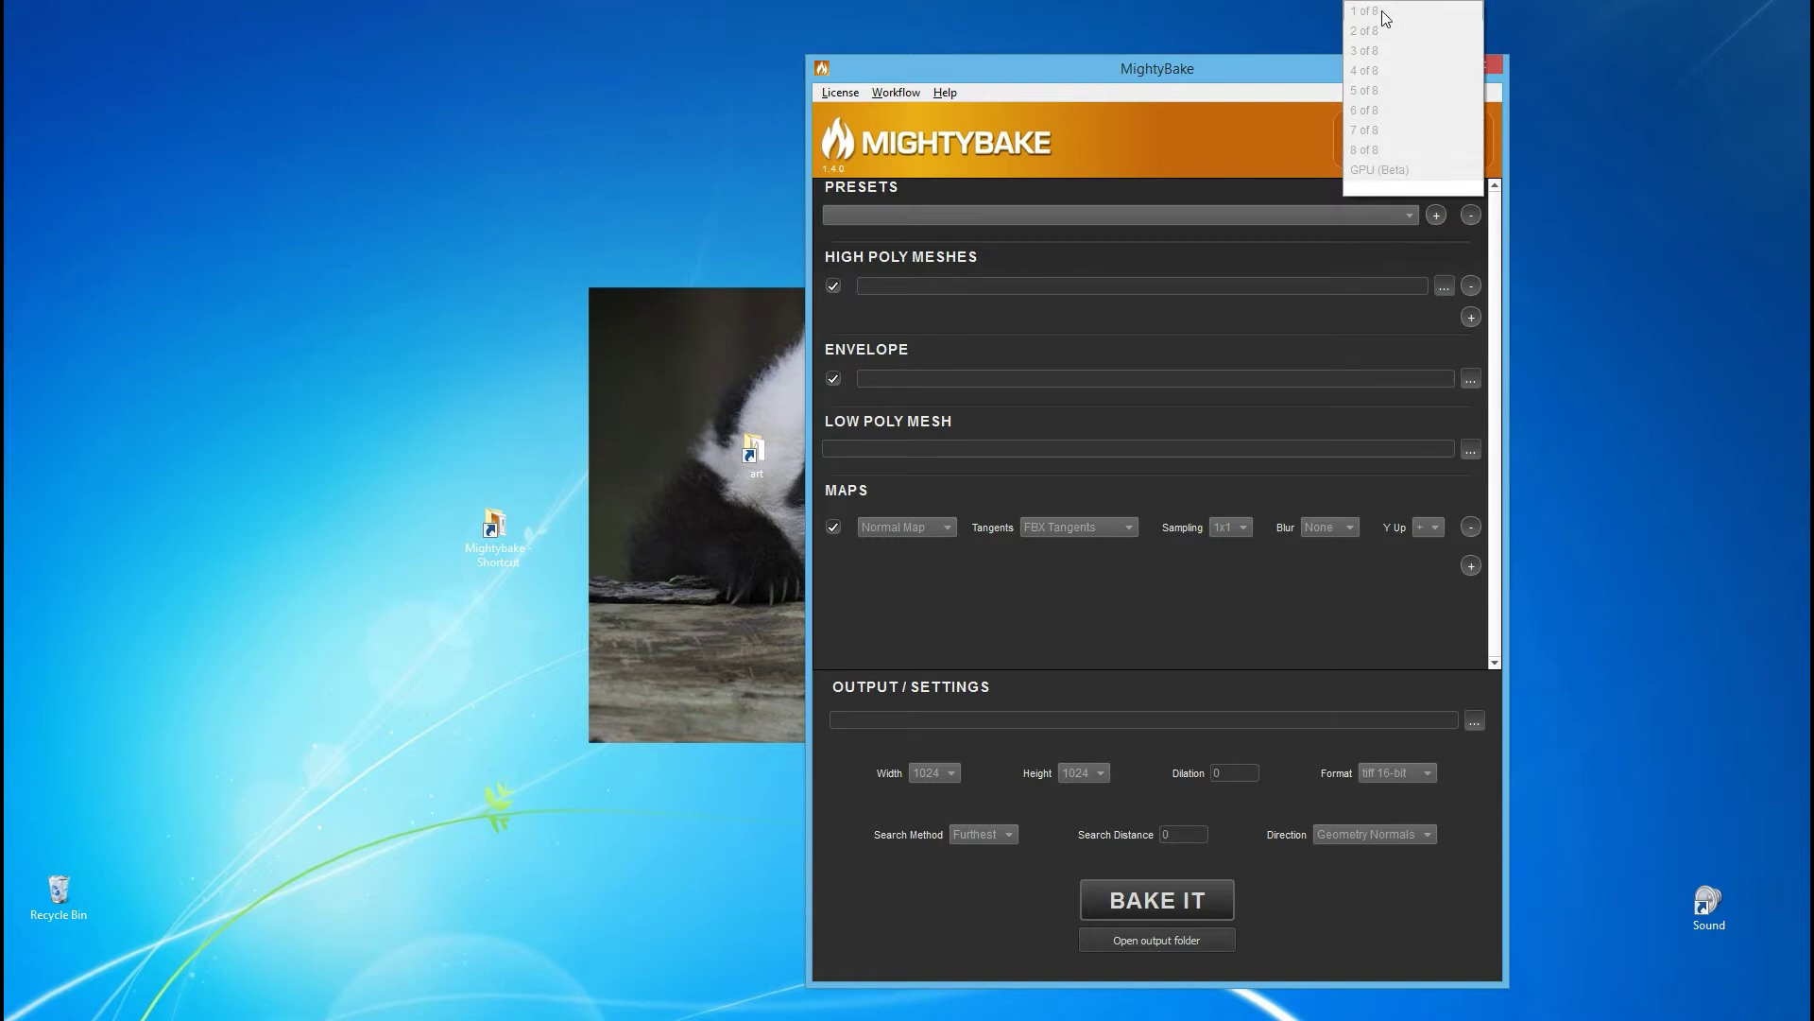
{"action": "left_click", "coordinate": [1368, 149]}
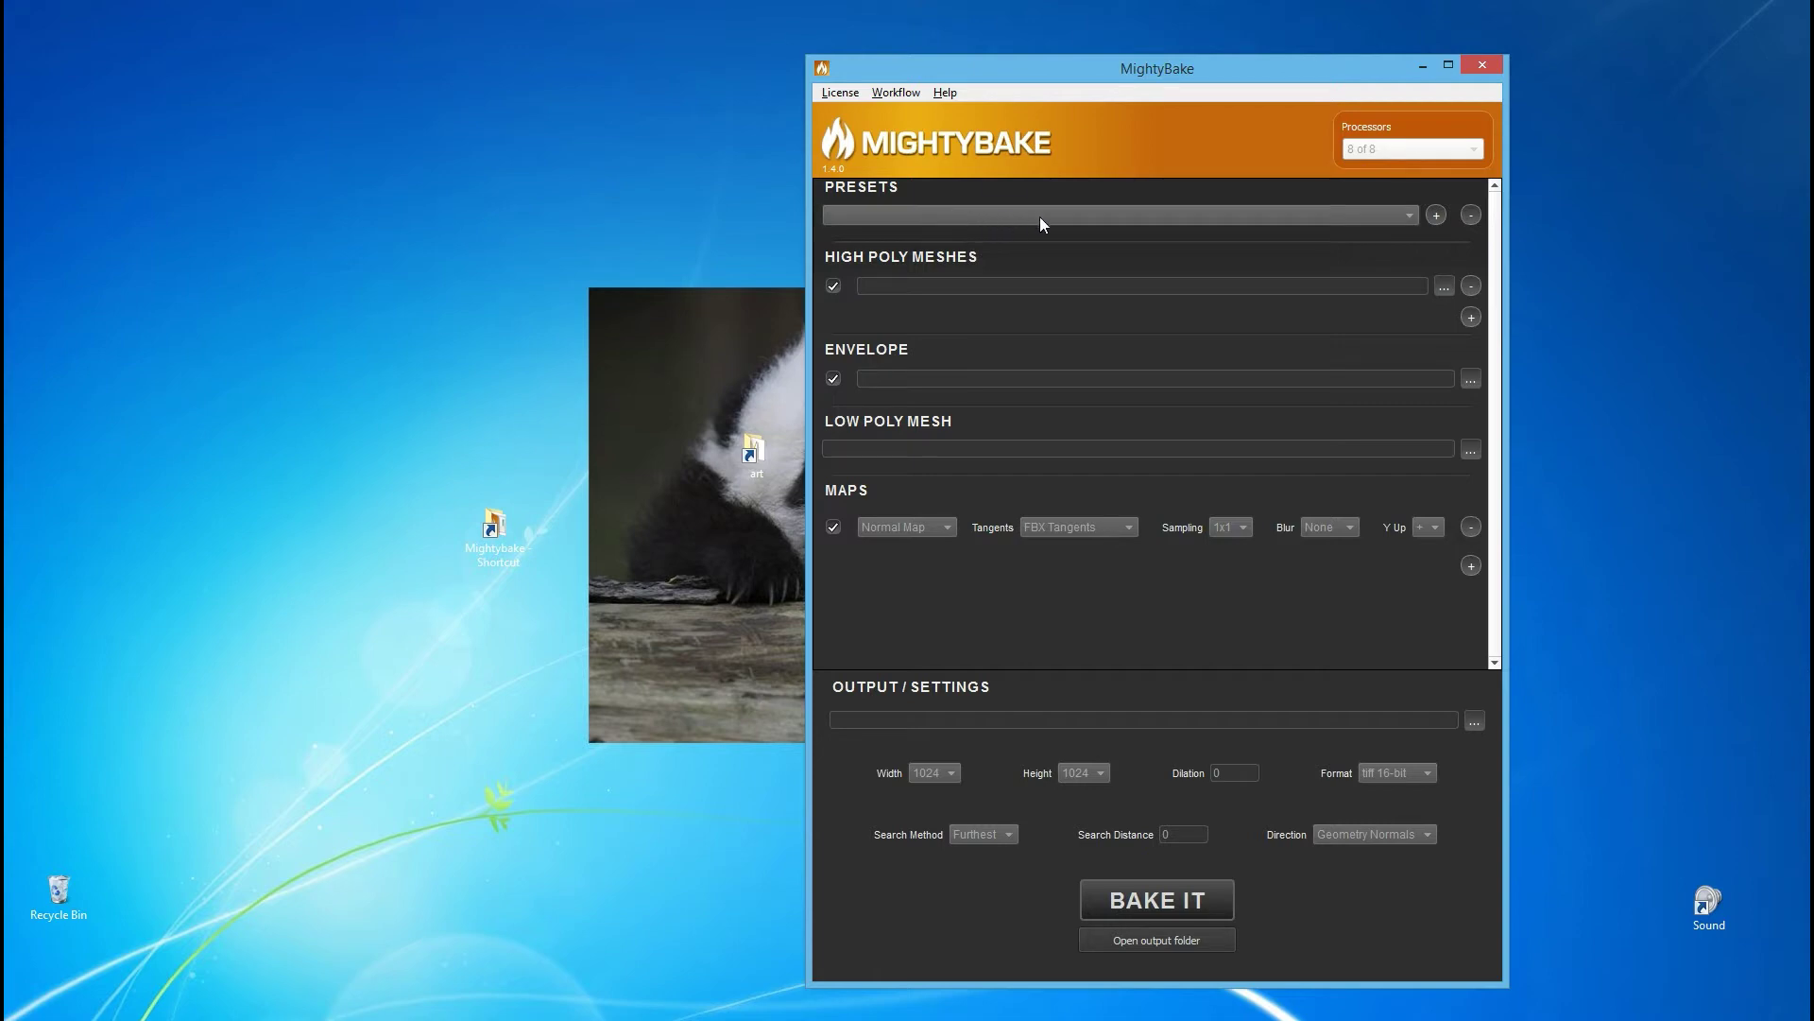
Load the steve_pillar and pipe presets one after the other and return to the blank preset
{"action": "left_click", "coordinate": [1098, 217]}
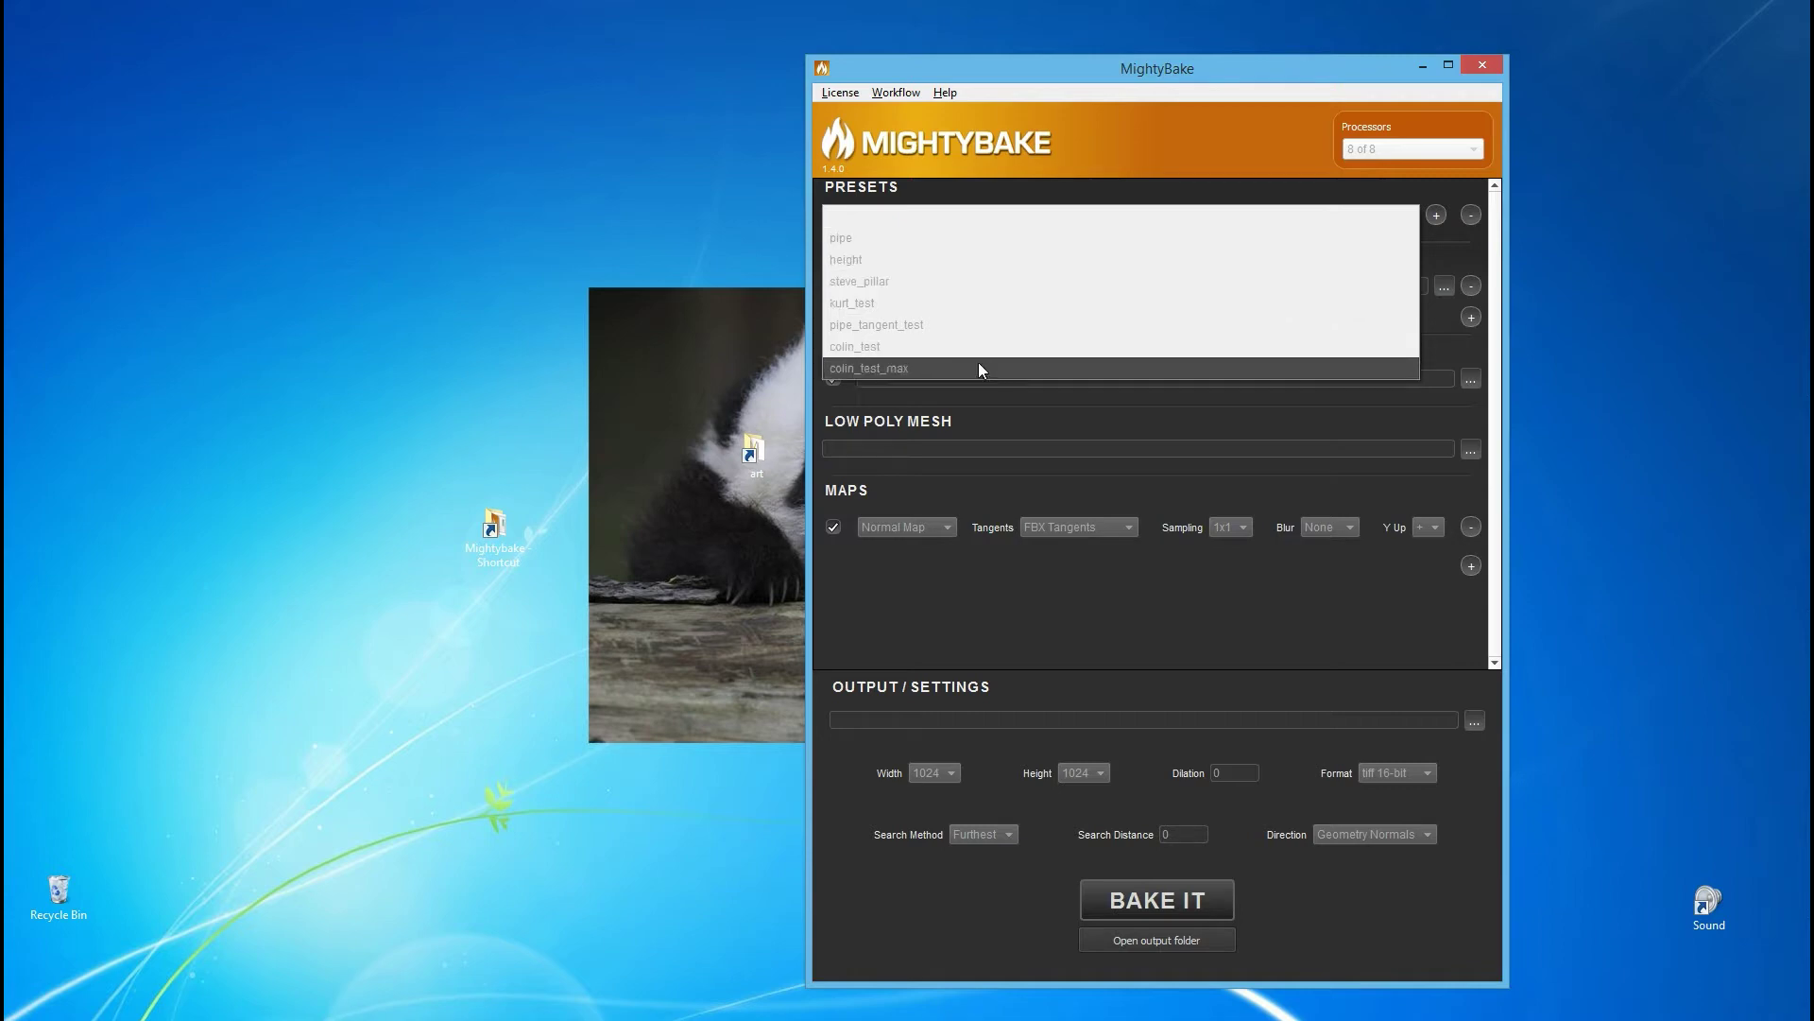
{"action": "left_click", "coordinate": [892, 282]}
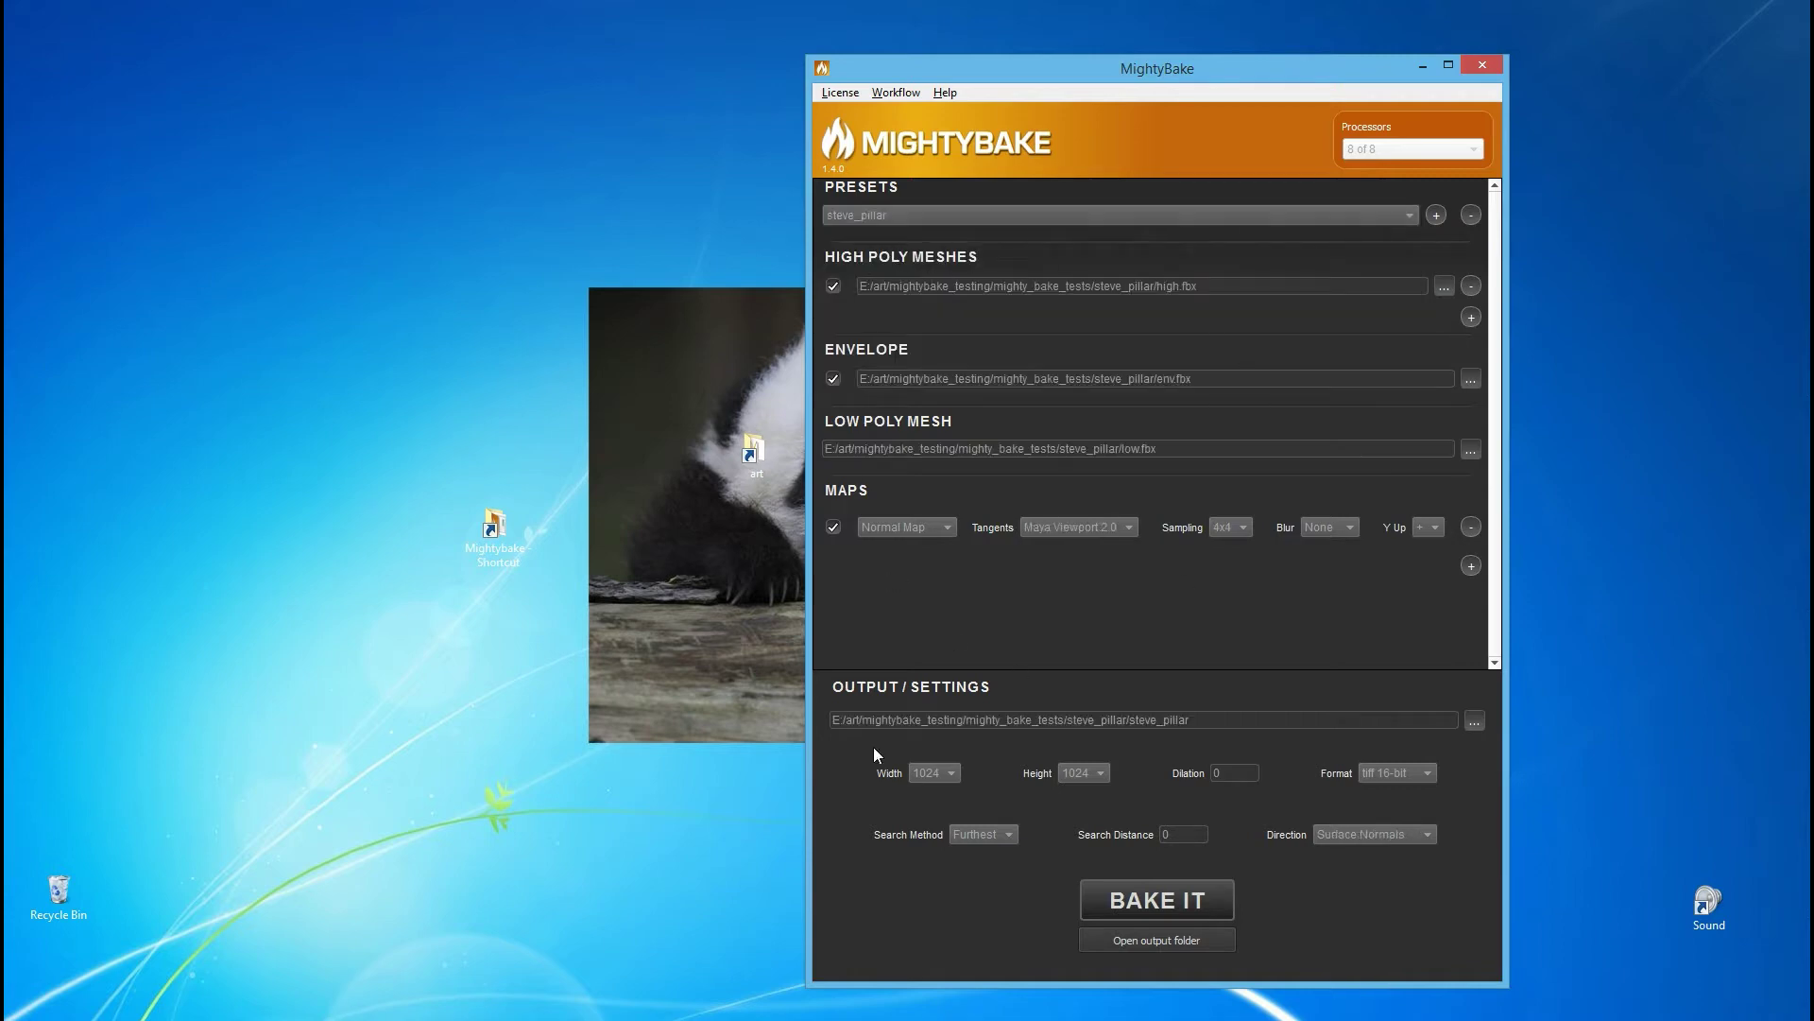
{"action": "left_click", "coordinate": [941, 213]}
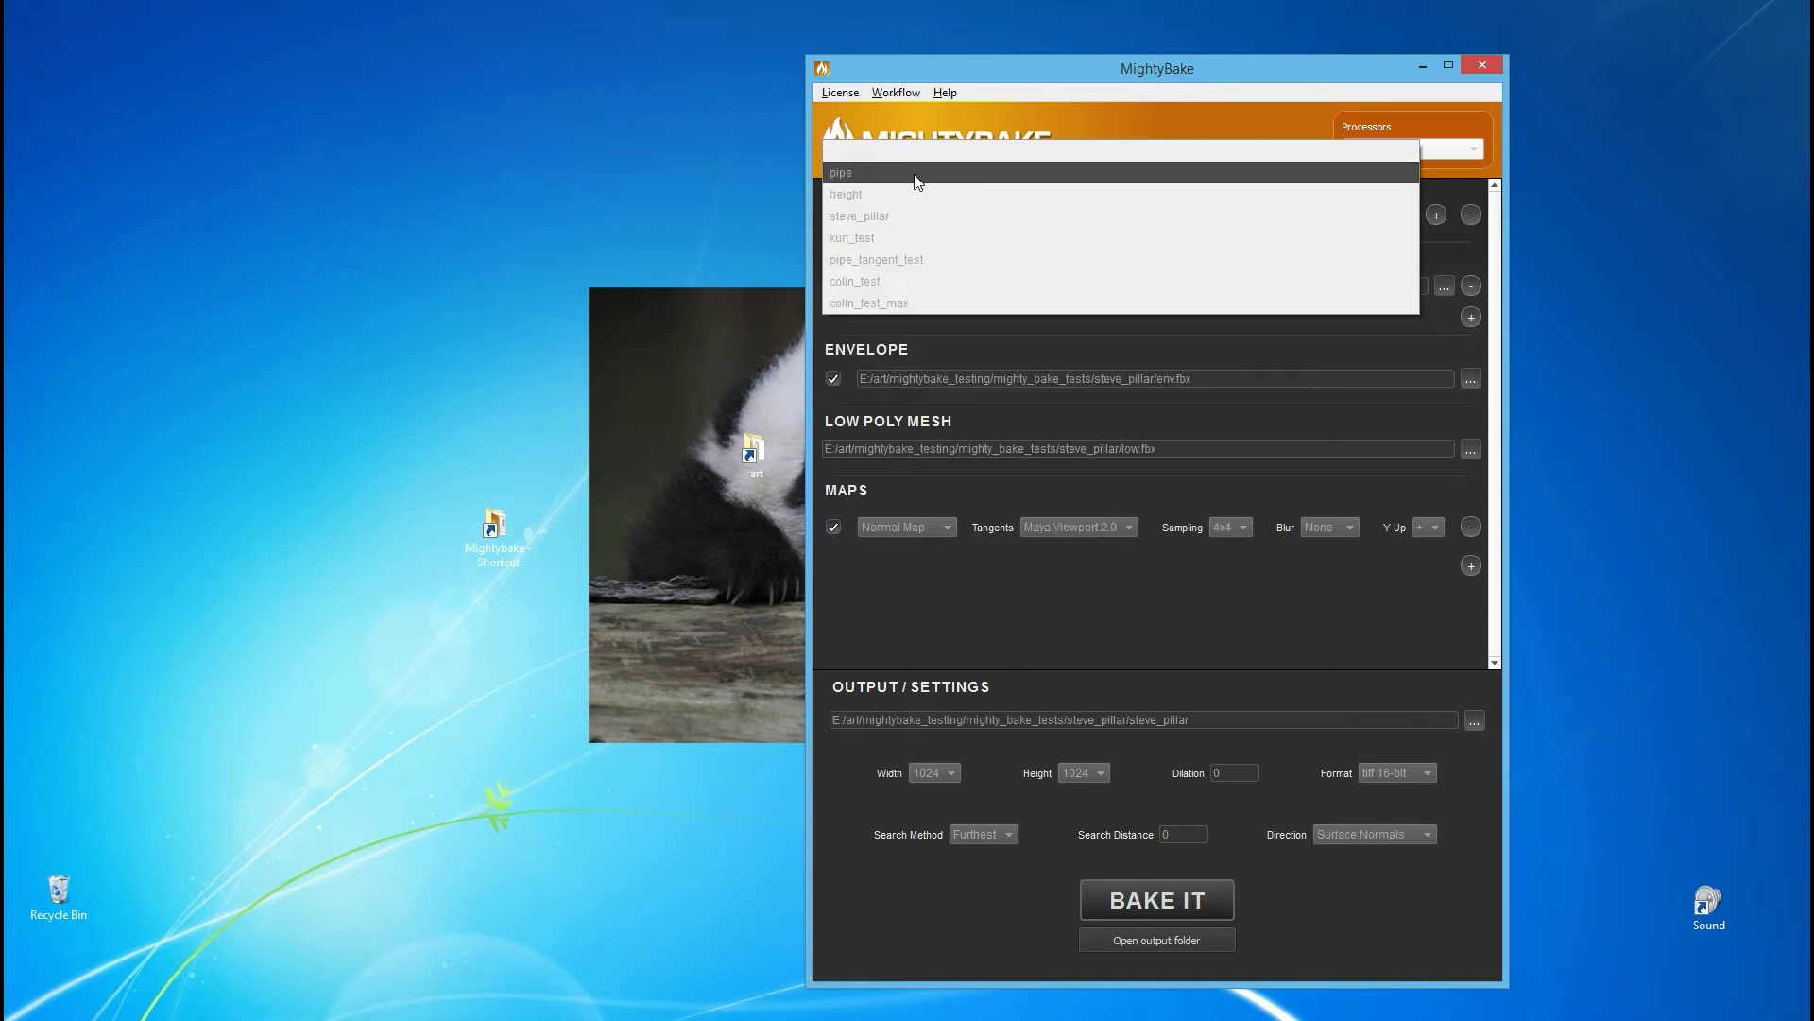
{"action": "left_click", "coordinate": [916, 174]}
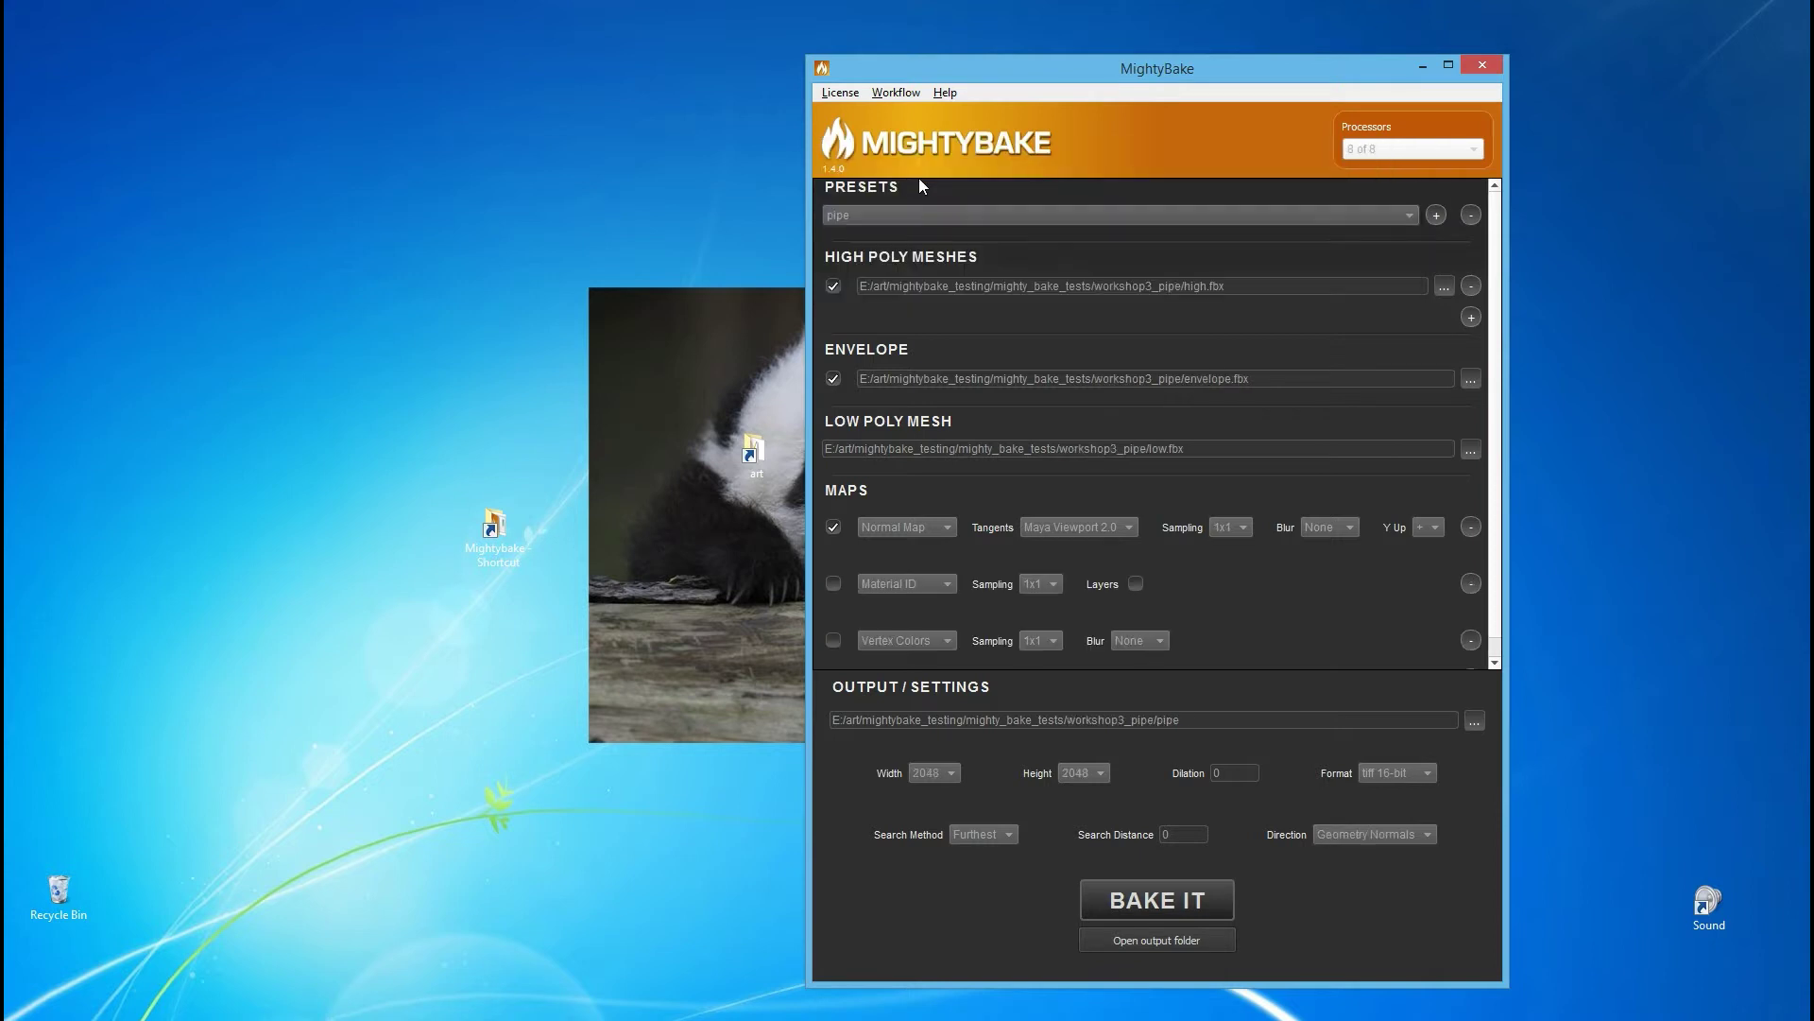
{"action": "left_click", "coordinate": [989, 213]}
{"action": "left_click", "coordinate": [965, 198]}
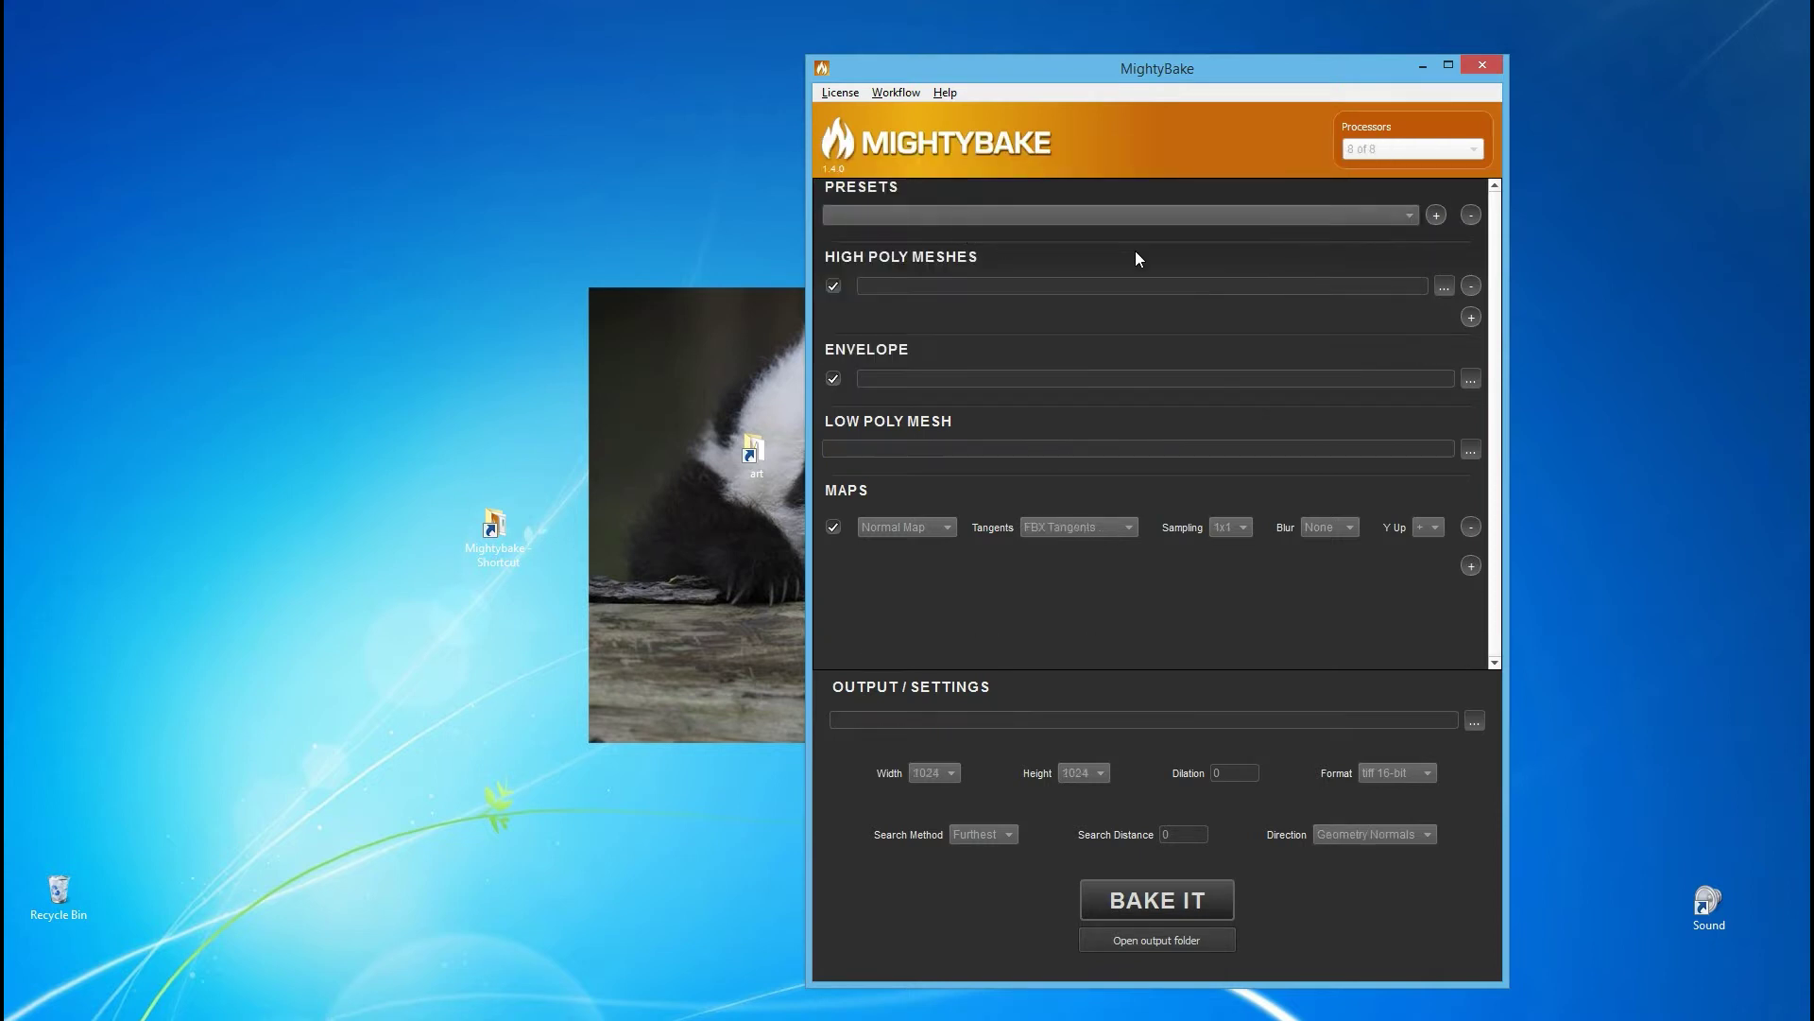
Create a new preset named video_tutorial and select it in the preset list
{"action": "left_click", "coordinate": [1437, 215]}
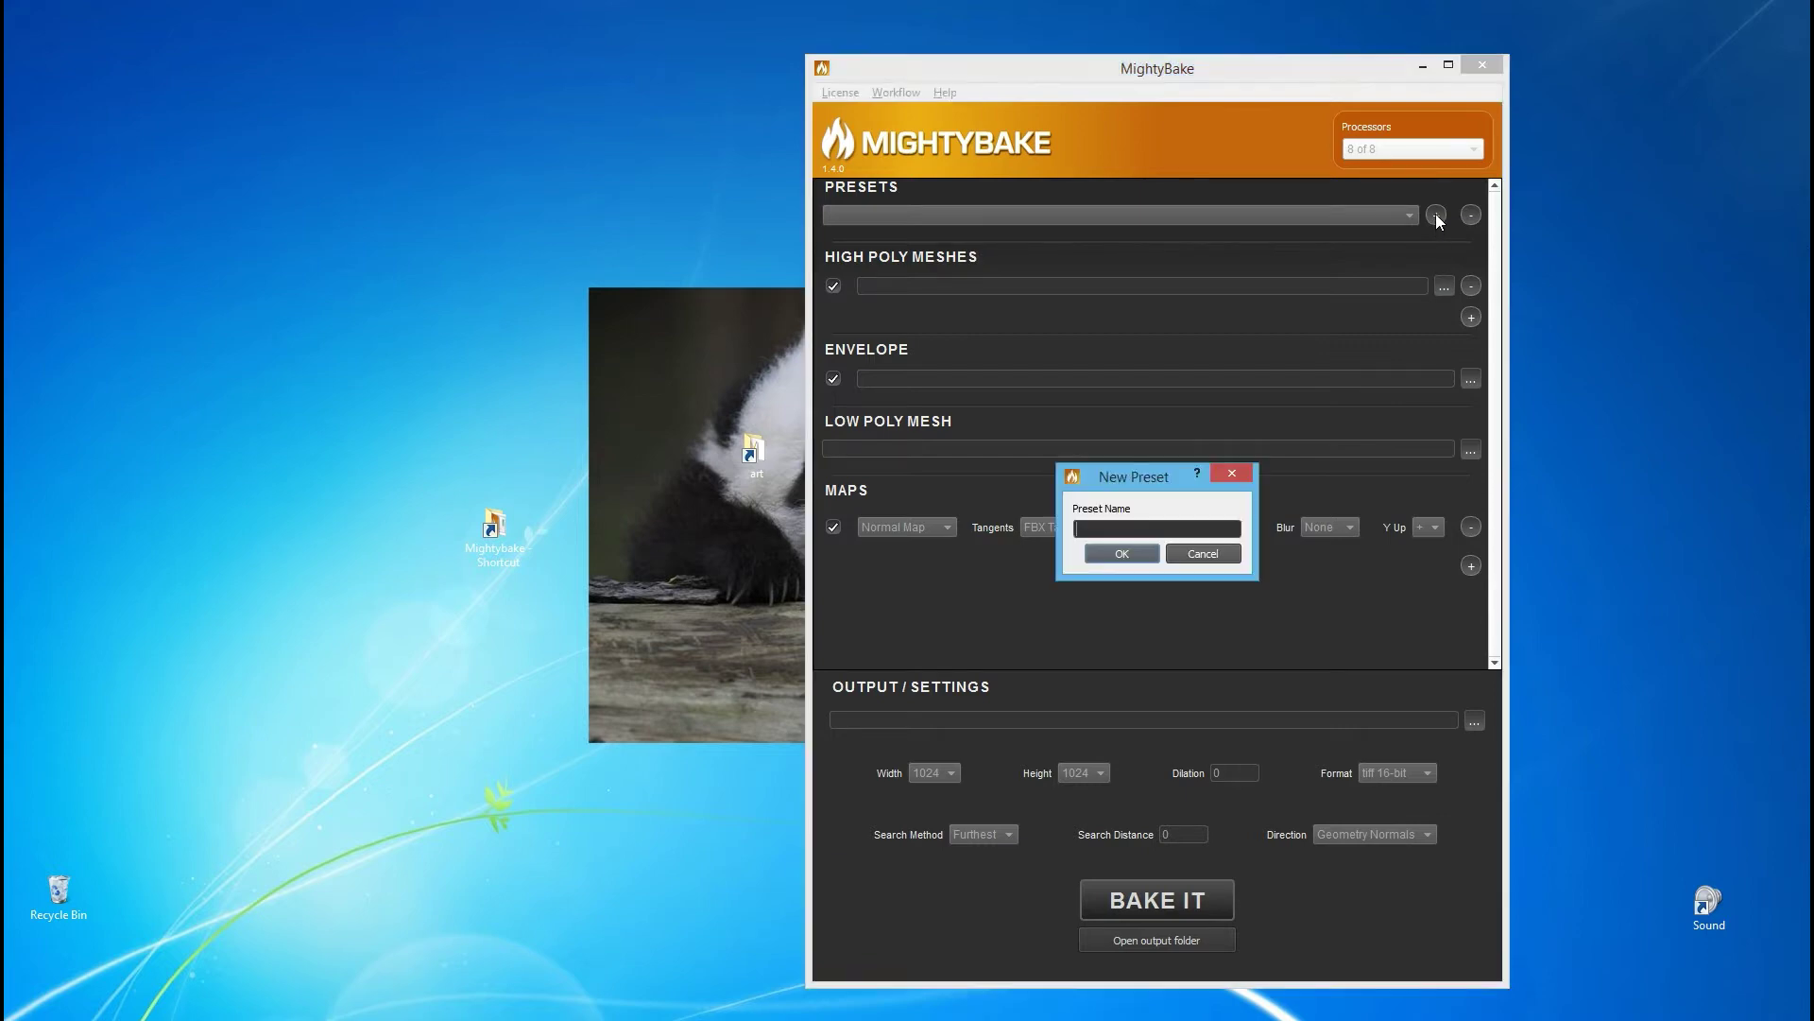
{"action": "type", "text": "video_tutorial"}
{"action": "key", "text": "Return"}
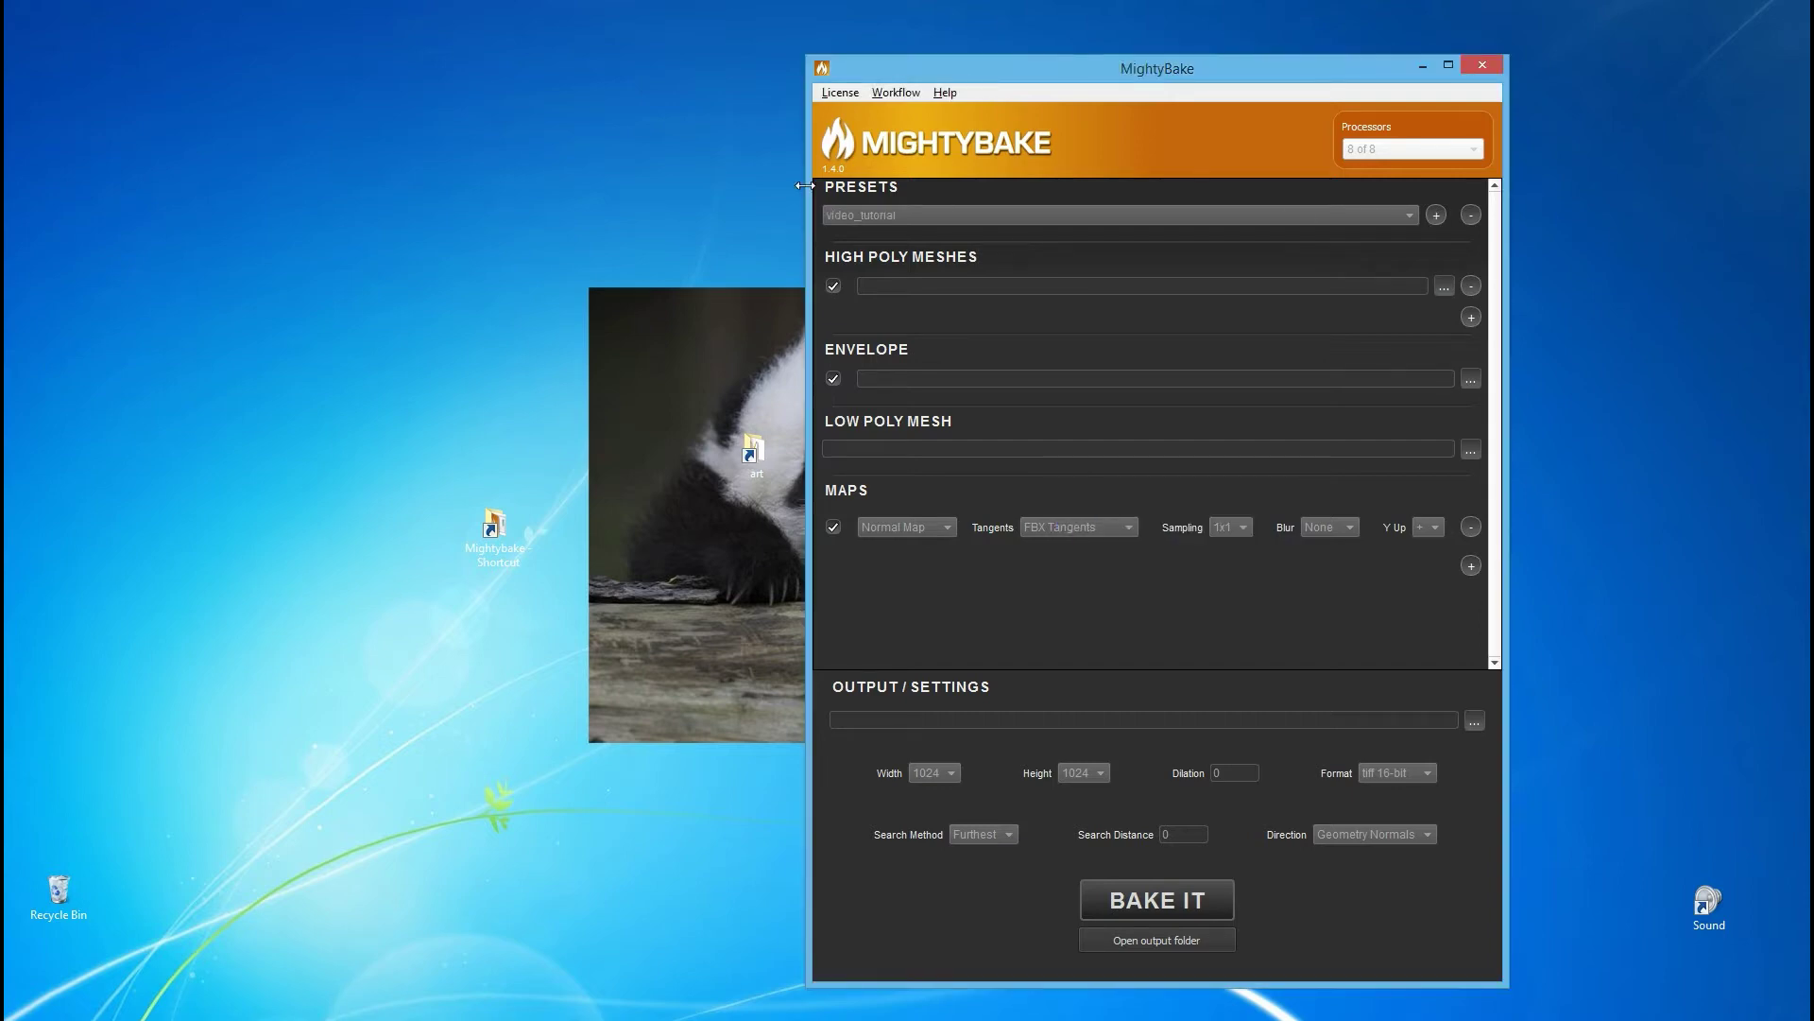
{"action": "left_click", "coordinate": [880, 215]}
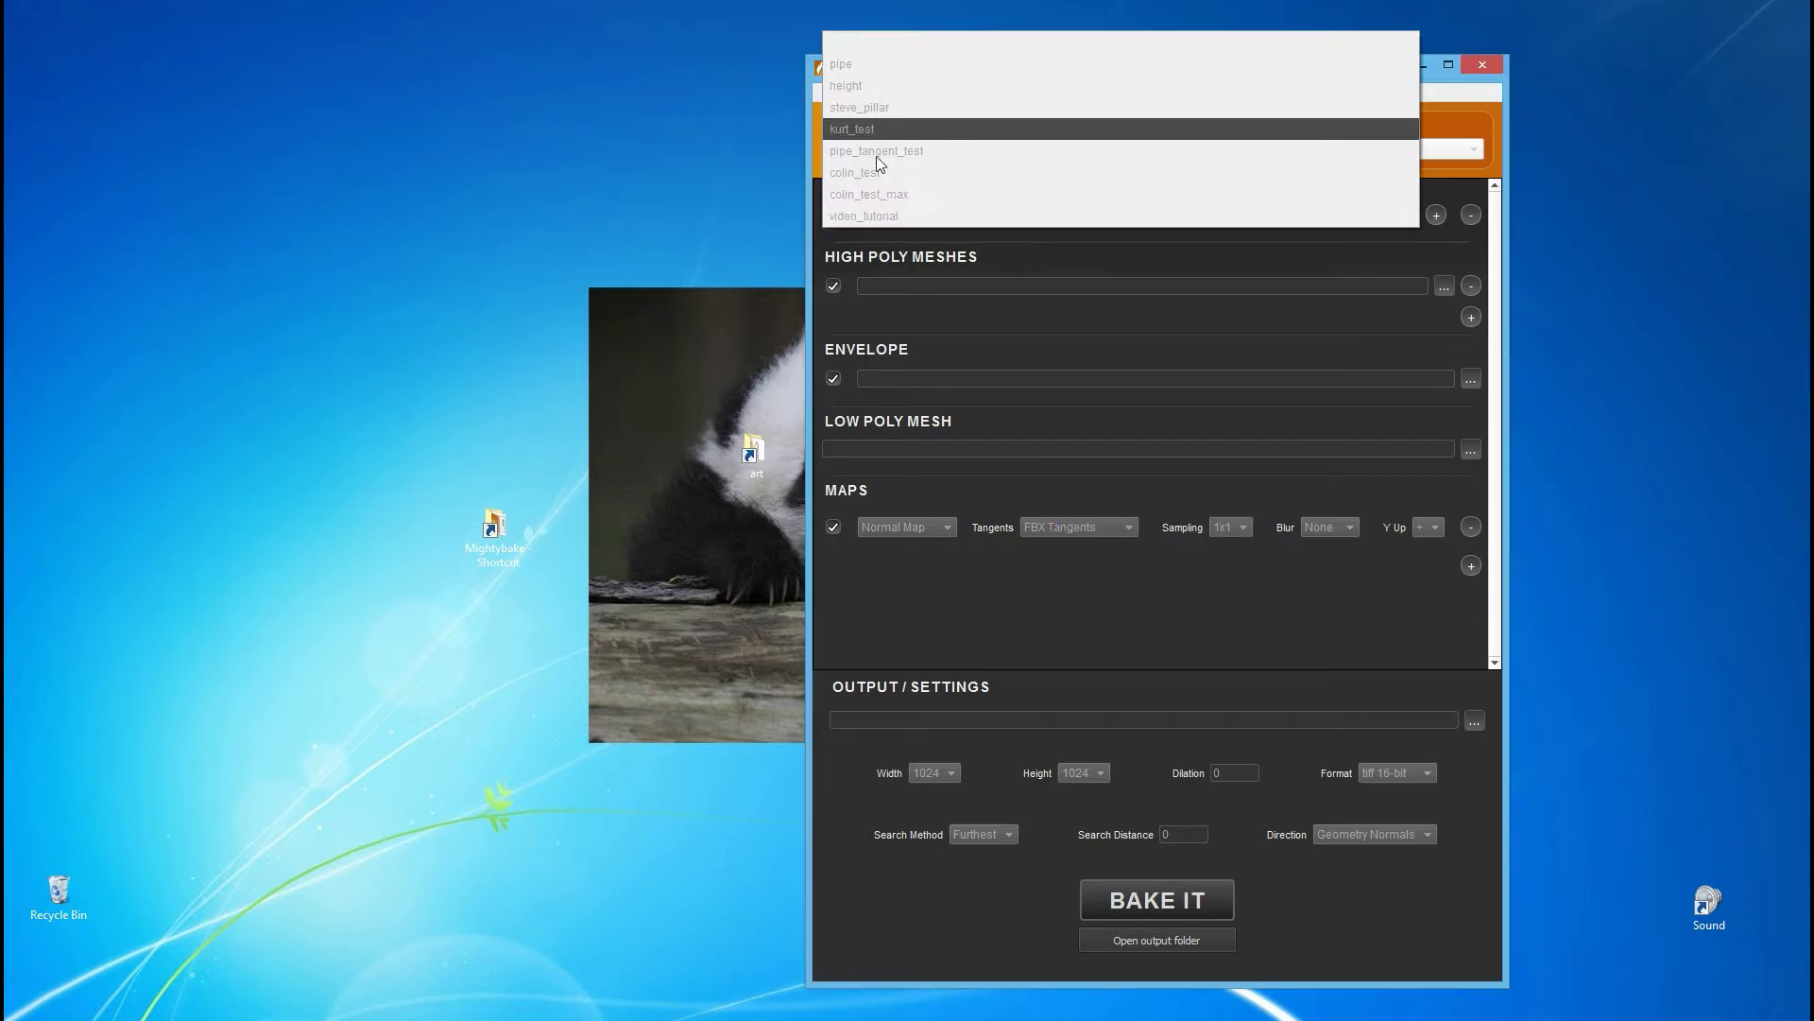
{"action": "left_click", "coordinate": [884, 215]}
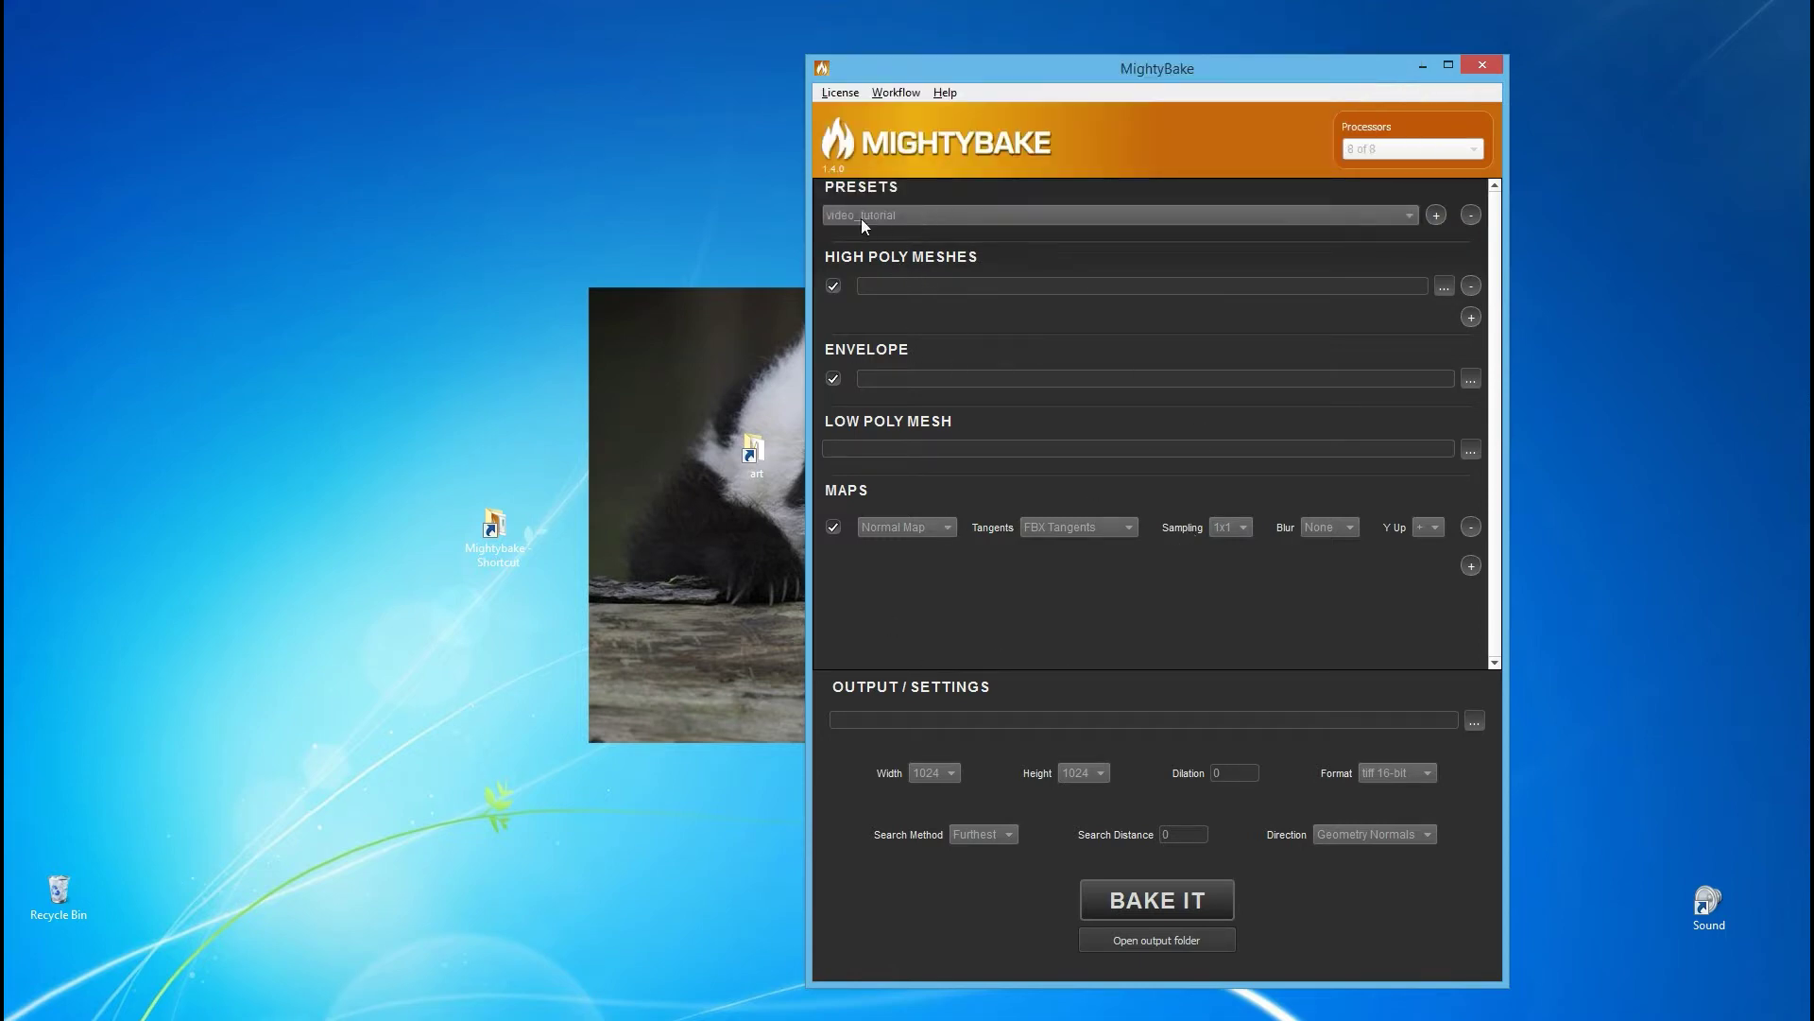
Enter placeholder text as the high poly mesh path, then close and relaunch MightyBake to test whether settings are kept
{"action": "left_click", "coordinate": [982, 284]}
{"action": "type", "text": "dljfdjjfdkslsjfdjdkslslfjfjfjfdkjfkldjl"}
{"action": "left_click", "coordinate": [1489, 58]}
{"action": "key", "text": "super"}
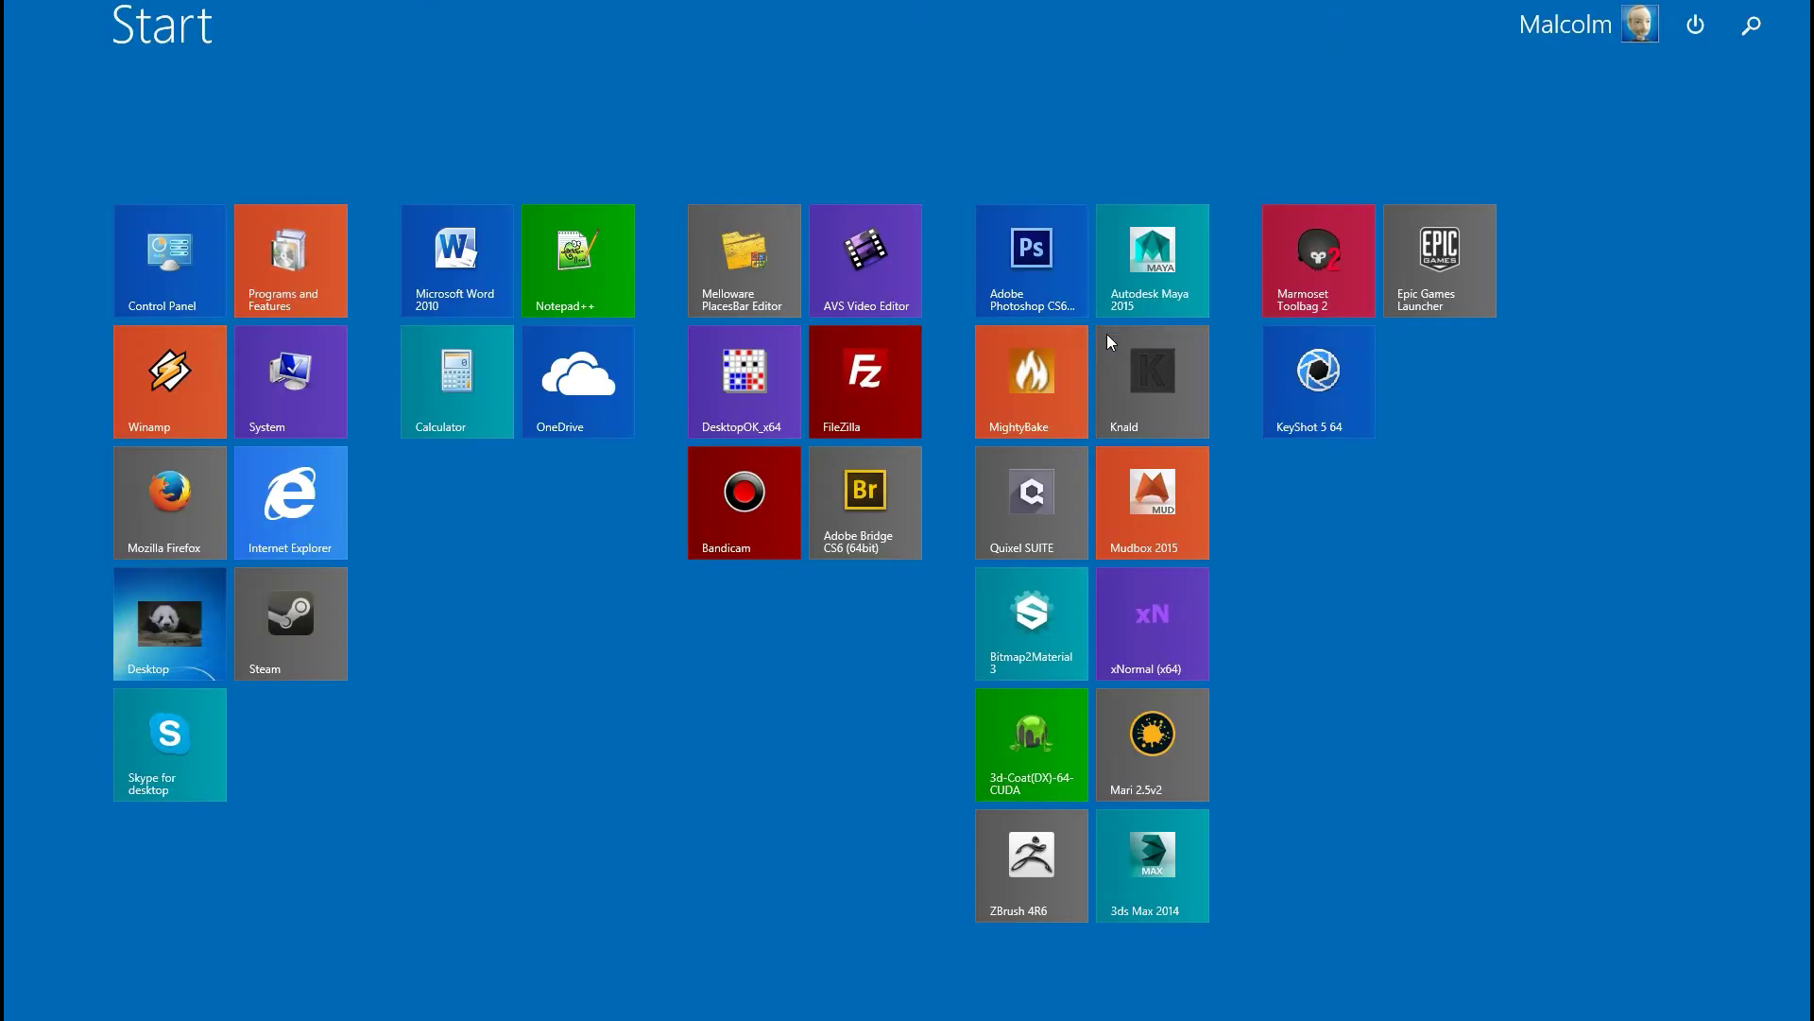
{"action": "left_click", "coordinate": [1030, 395]}
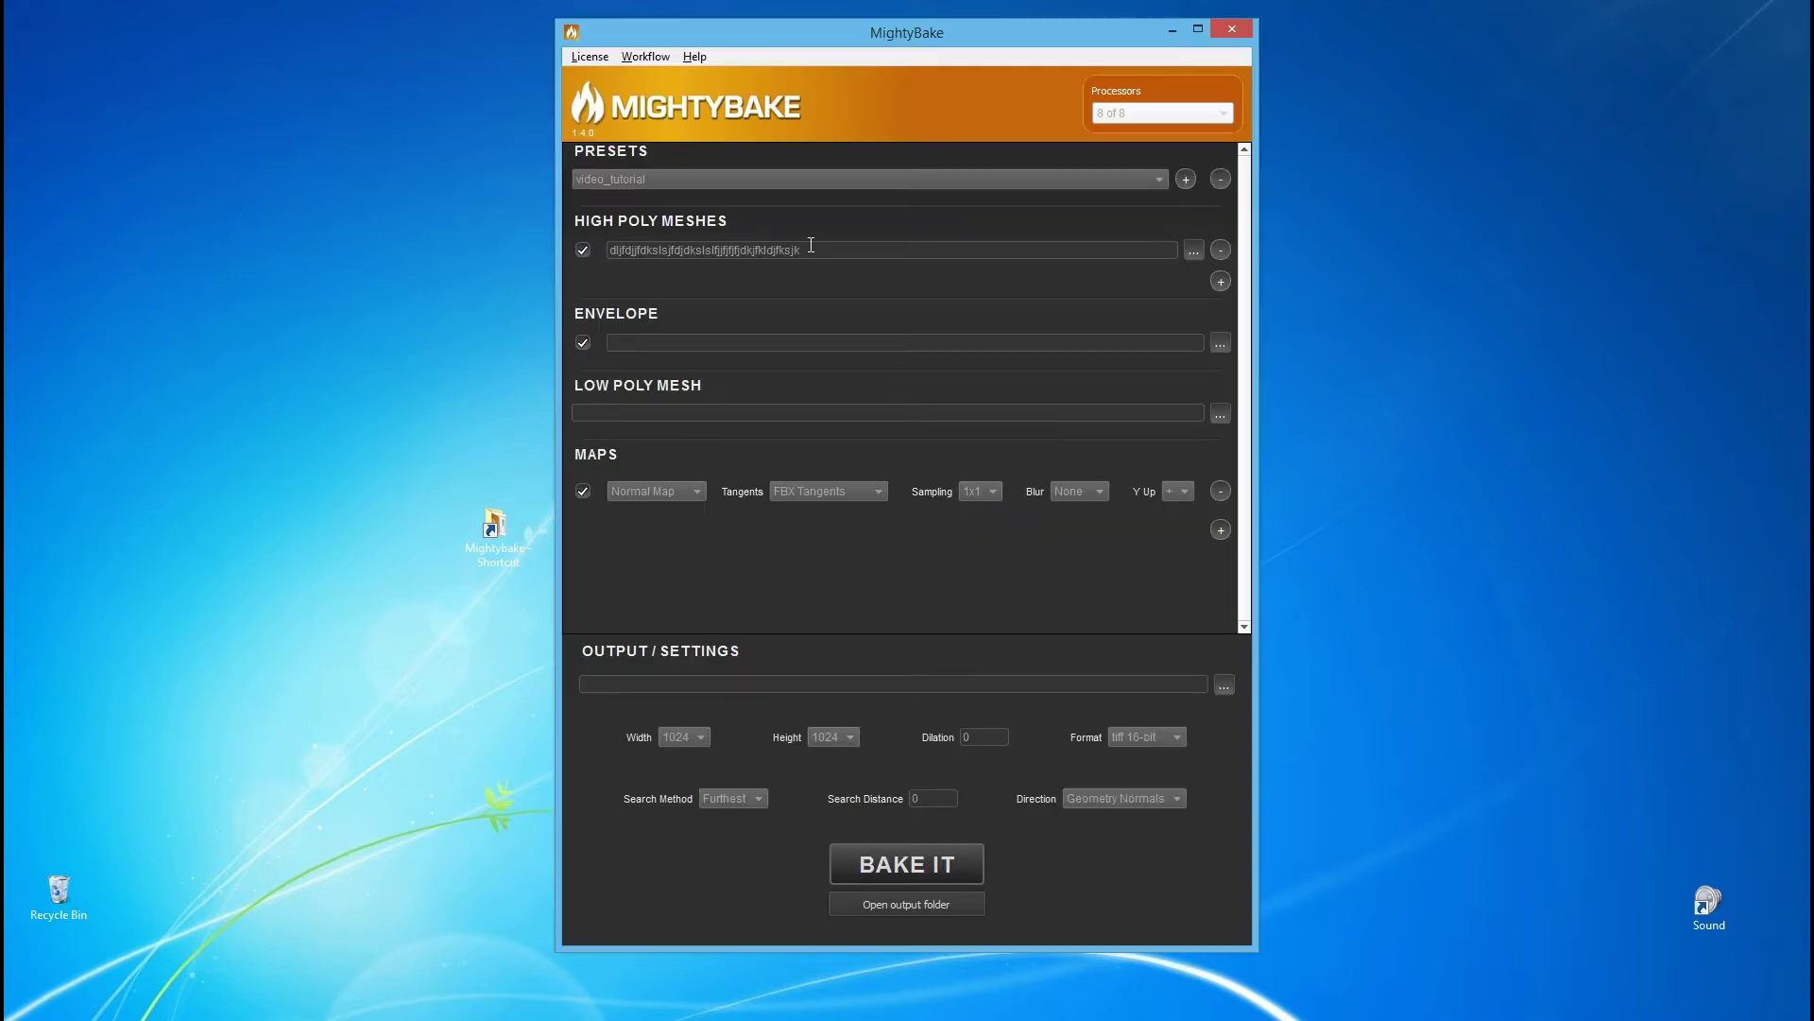
Clear the placeholder text from the high poly mesh path and reposition the MightyBake window on the desktop
{"action": "double_click", "coordinate": [825, 250]}
{"action": "key", "text": "BackSpace"}
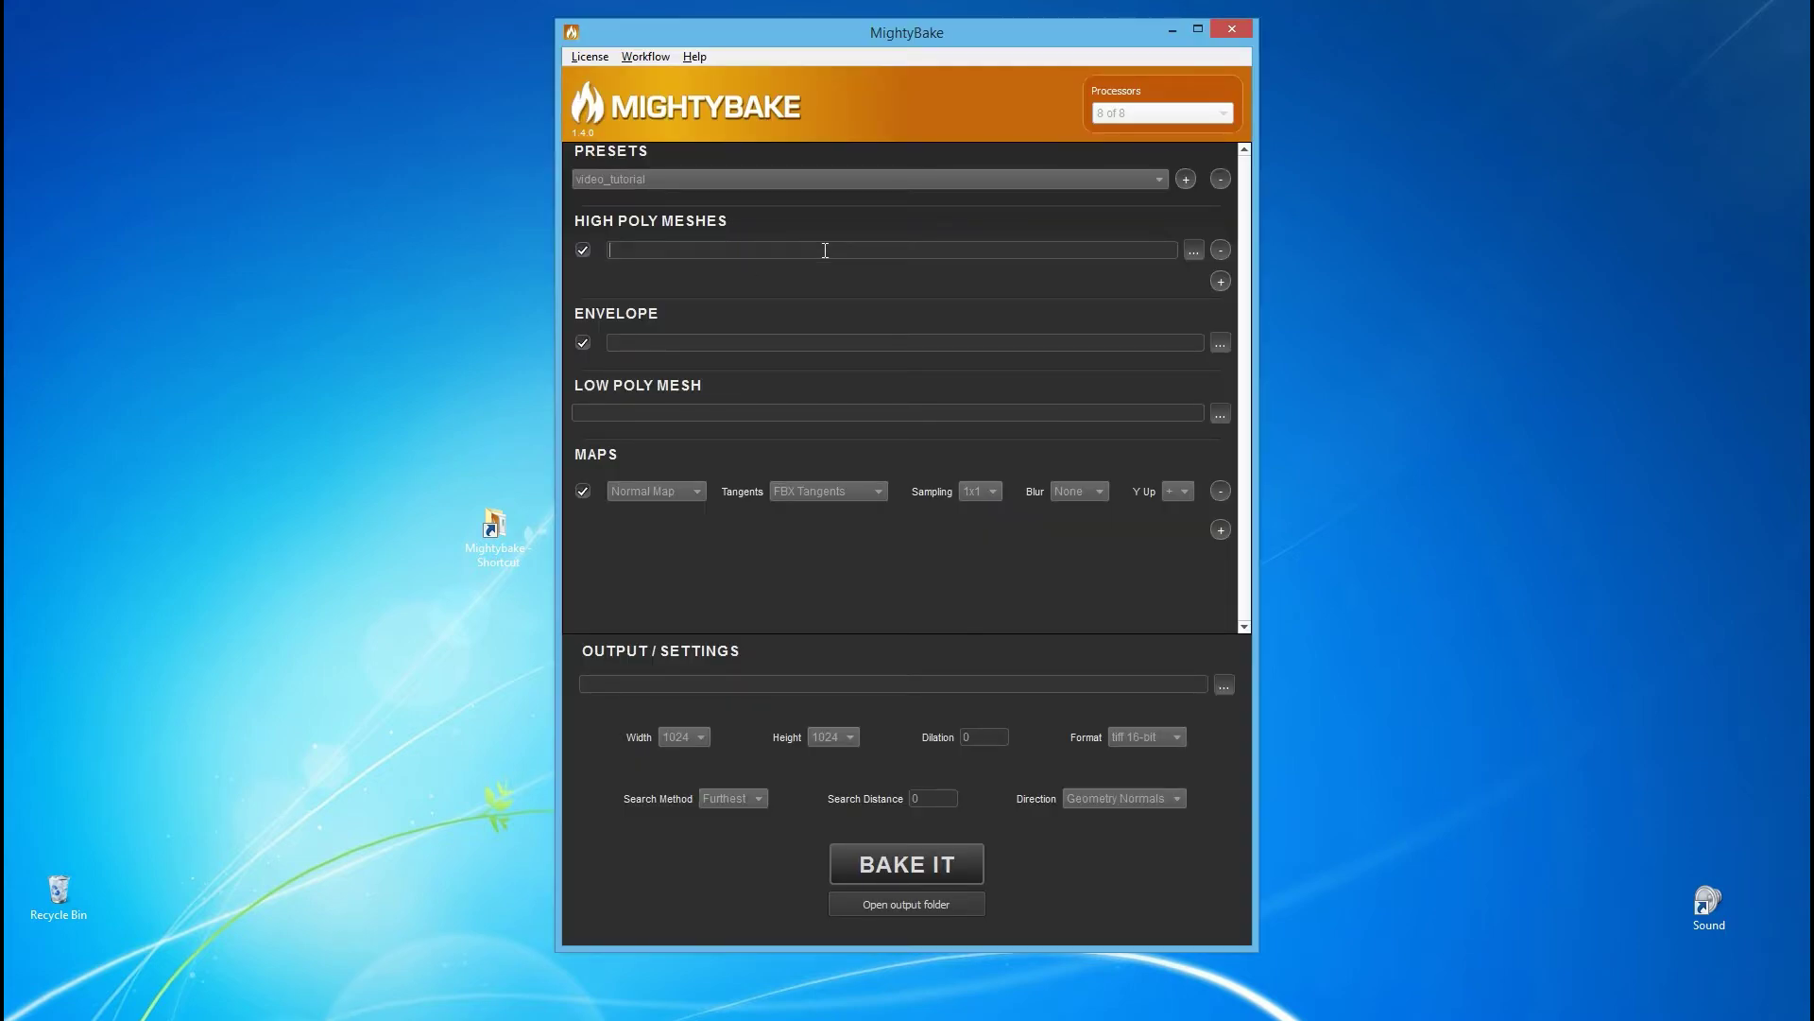
{"action": "left_click_drag", "start_coordinate": [880, 32], "coordinate": [1088, 45]}
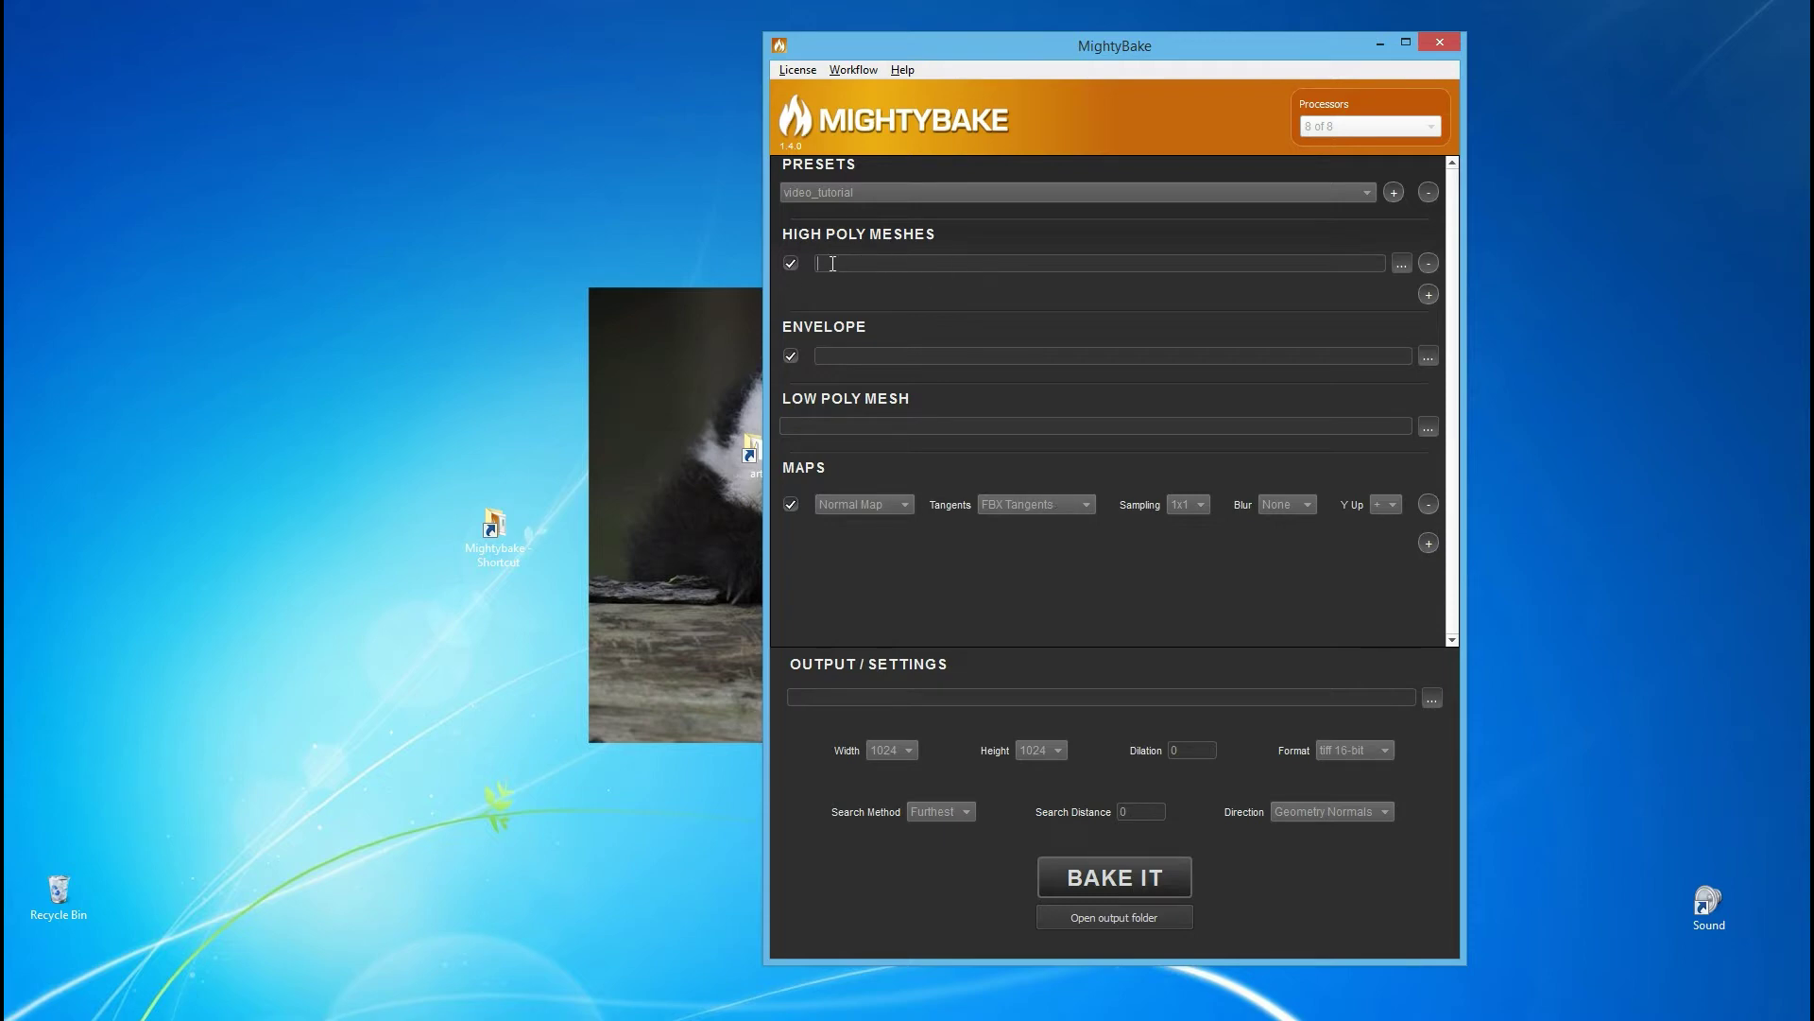
{"action": "left_click", "coordinate": [1401, 263]}
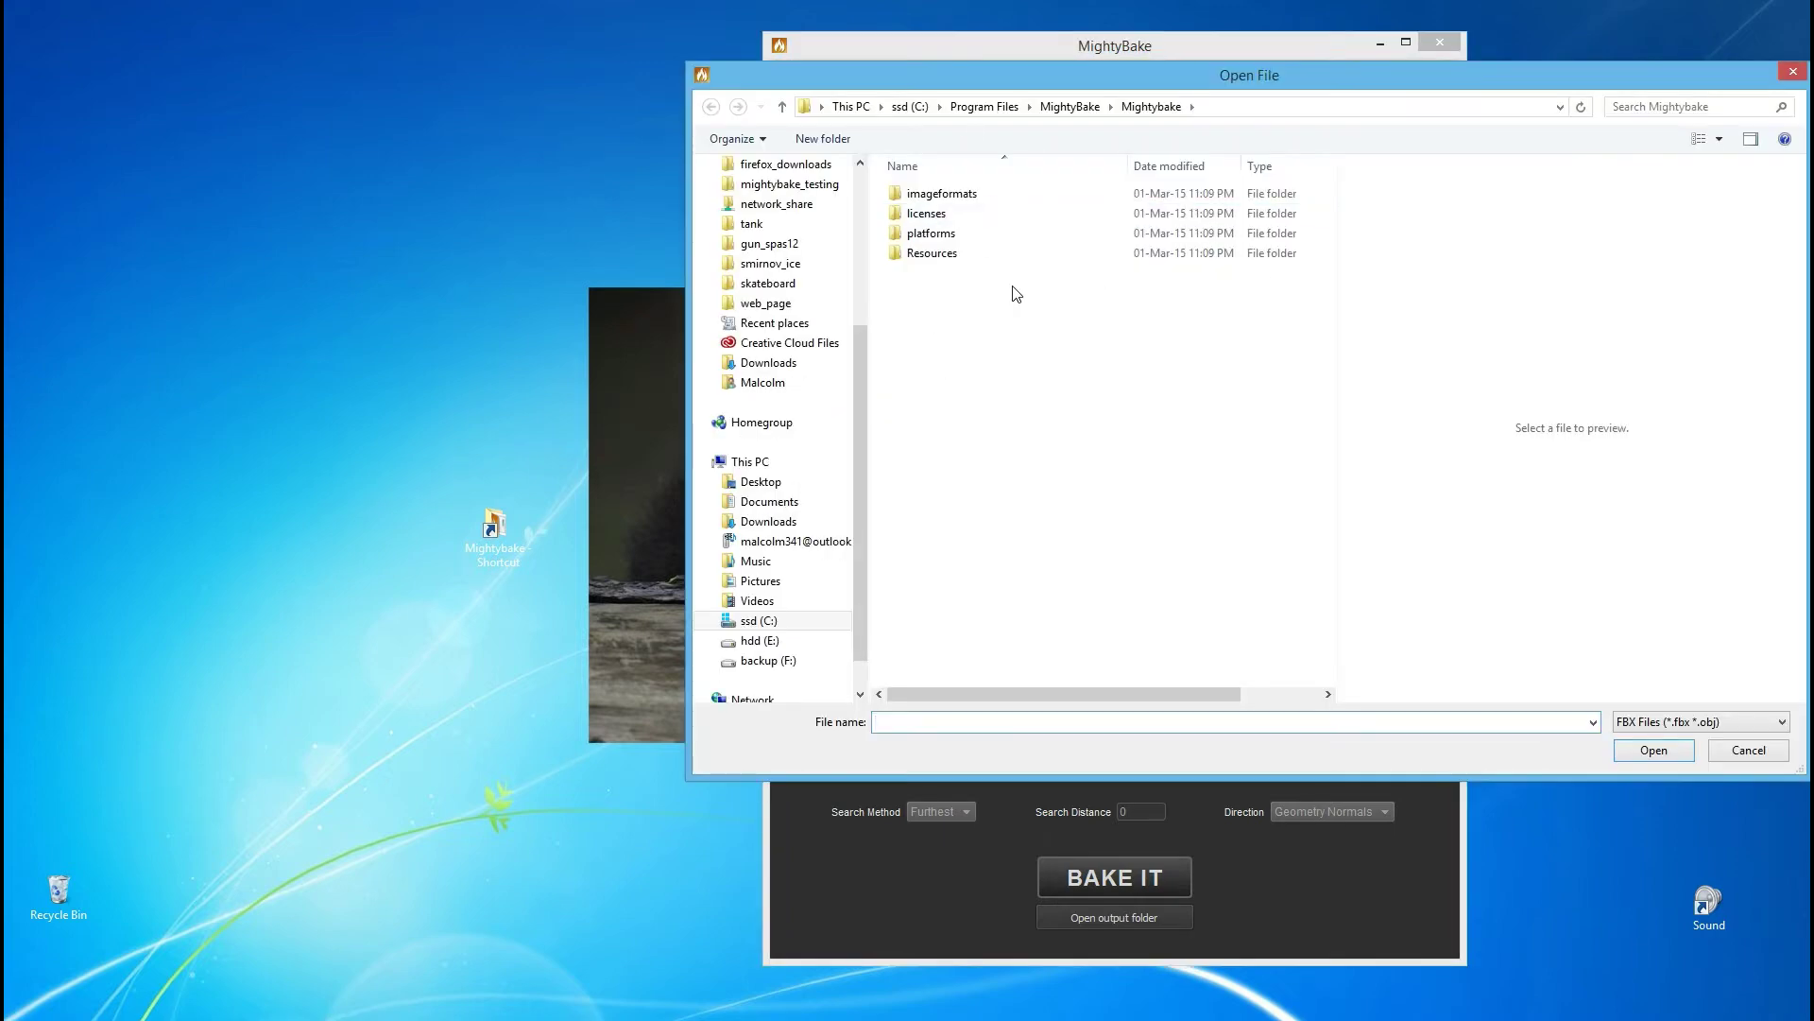
{"action": "left_click_drag", "start_coordinate": [1551, 77], "coordinate": [1328, 115]}
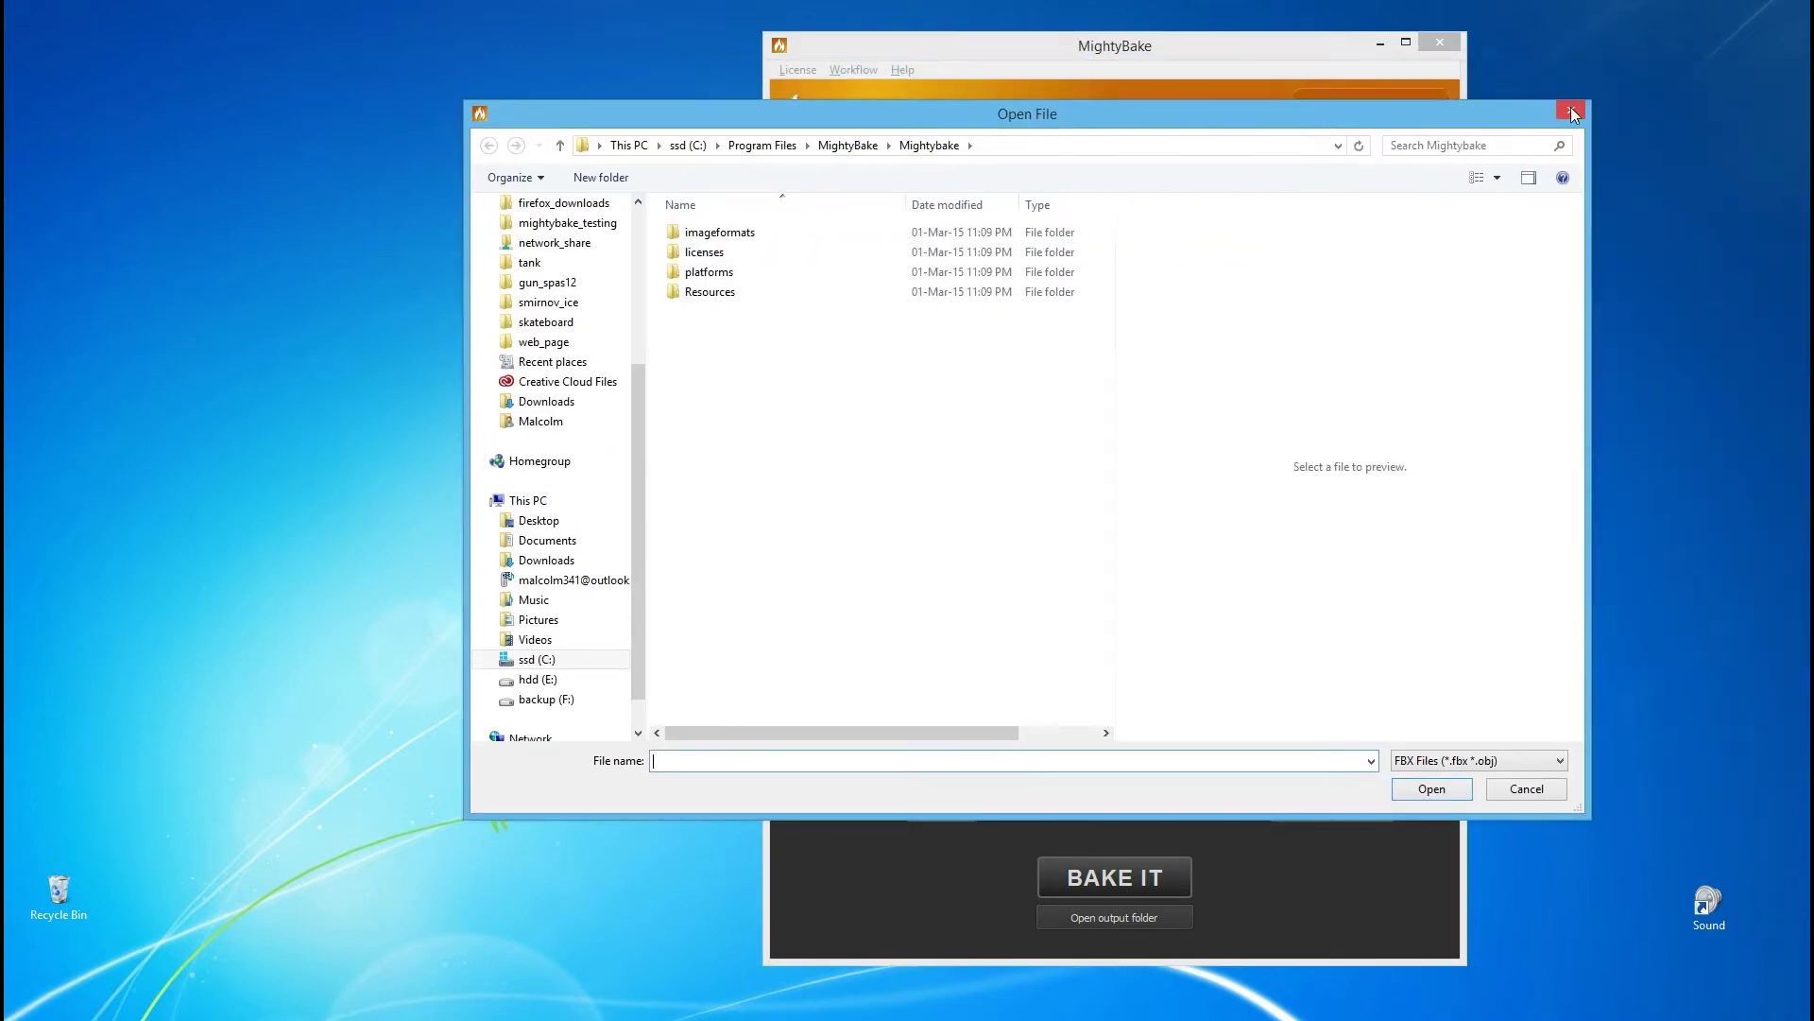
{"action": "left_click", "coordinate": [1571, 107]}
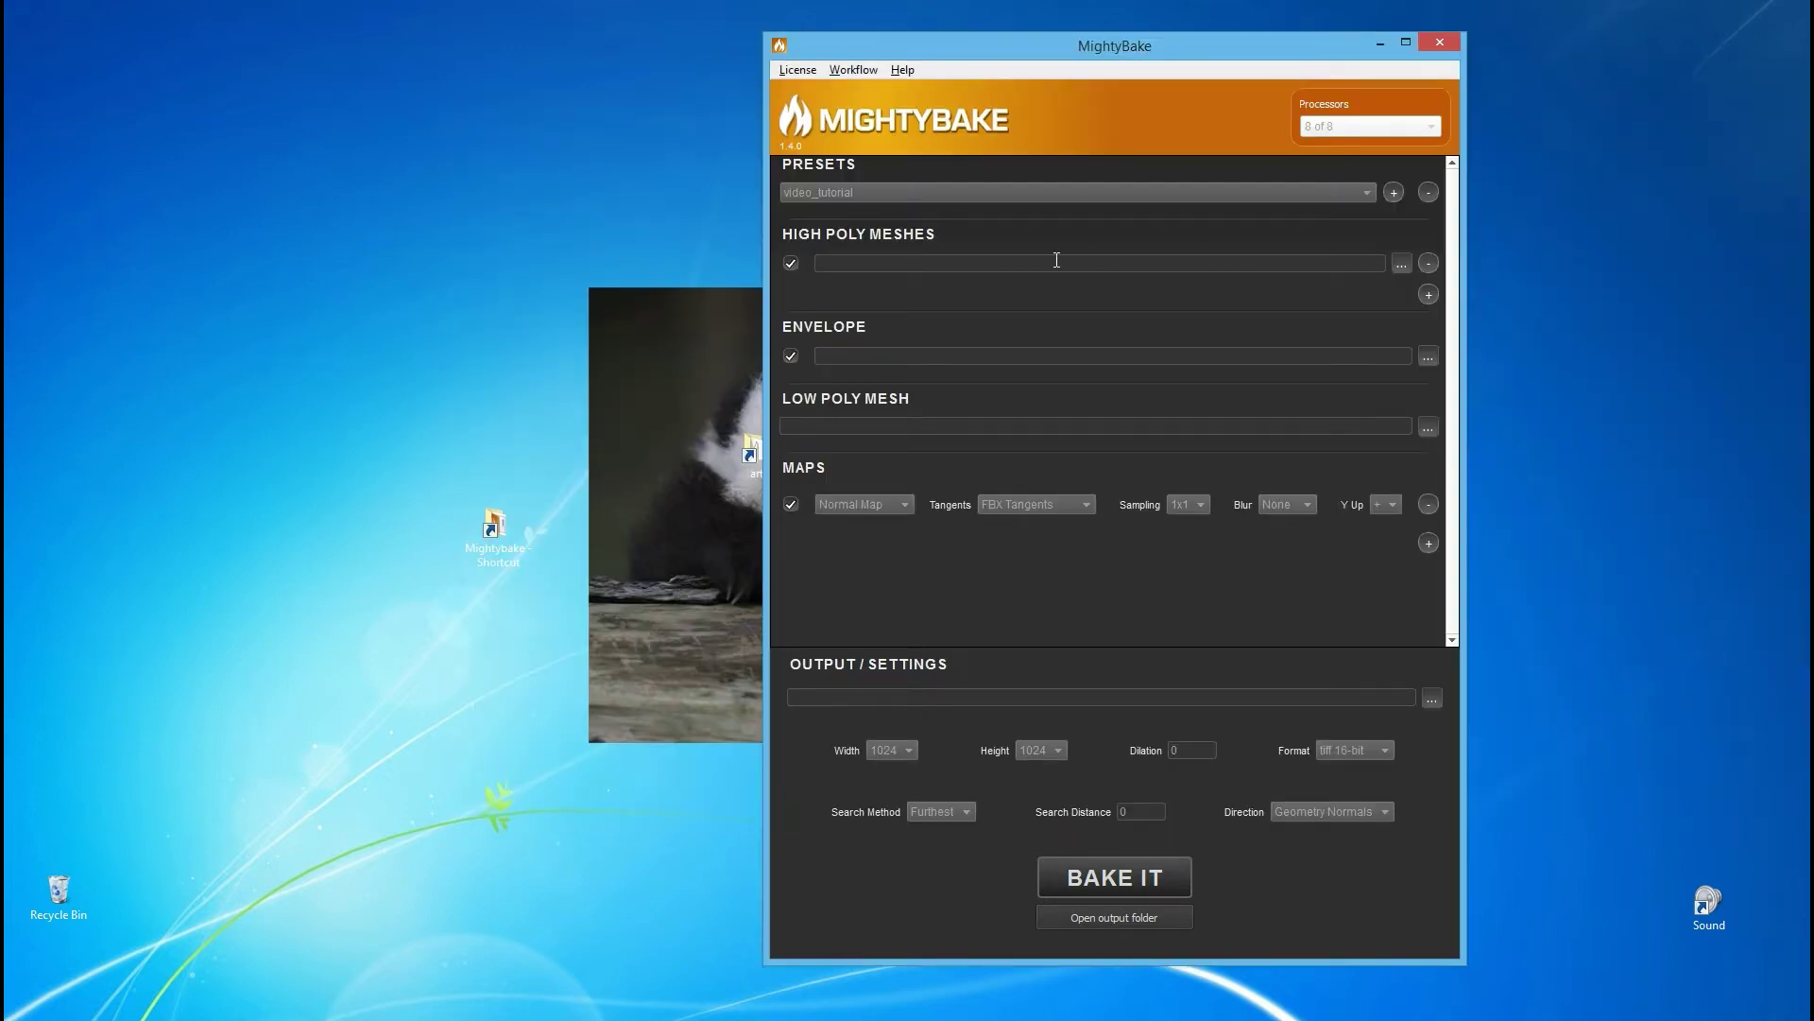
Add three more high poly mesh slots and disable the third and fourth ones
{"action": "left_click", "coordinate": [1428, 296]}
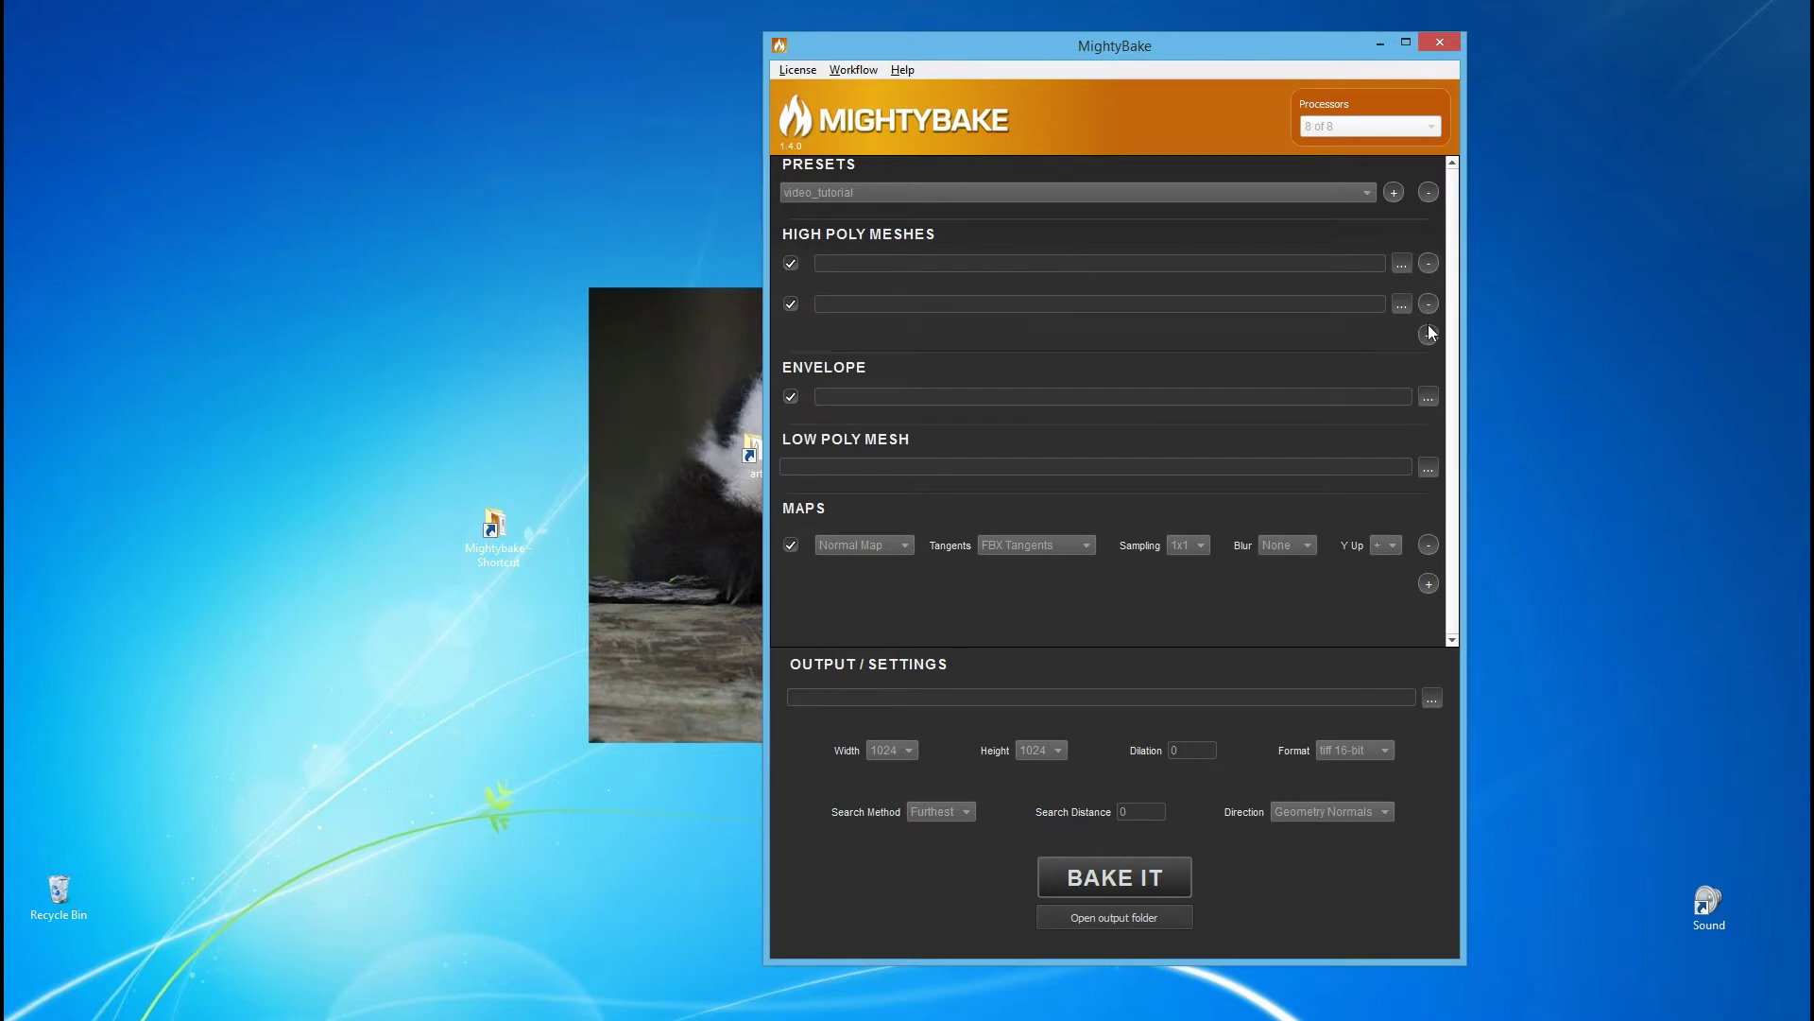
{"action": "left_click", "coordinate": [1430, 338]}
{"action": "left_click", "coordinate": [1428, 375]}
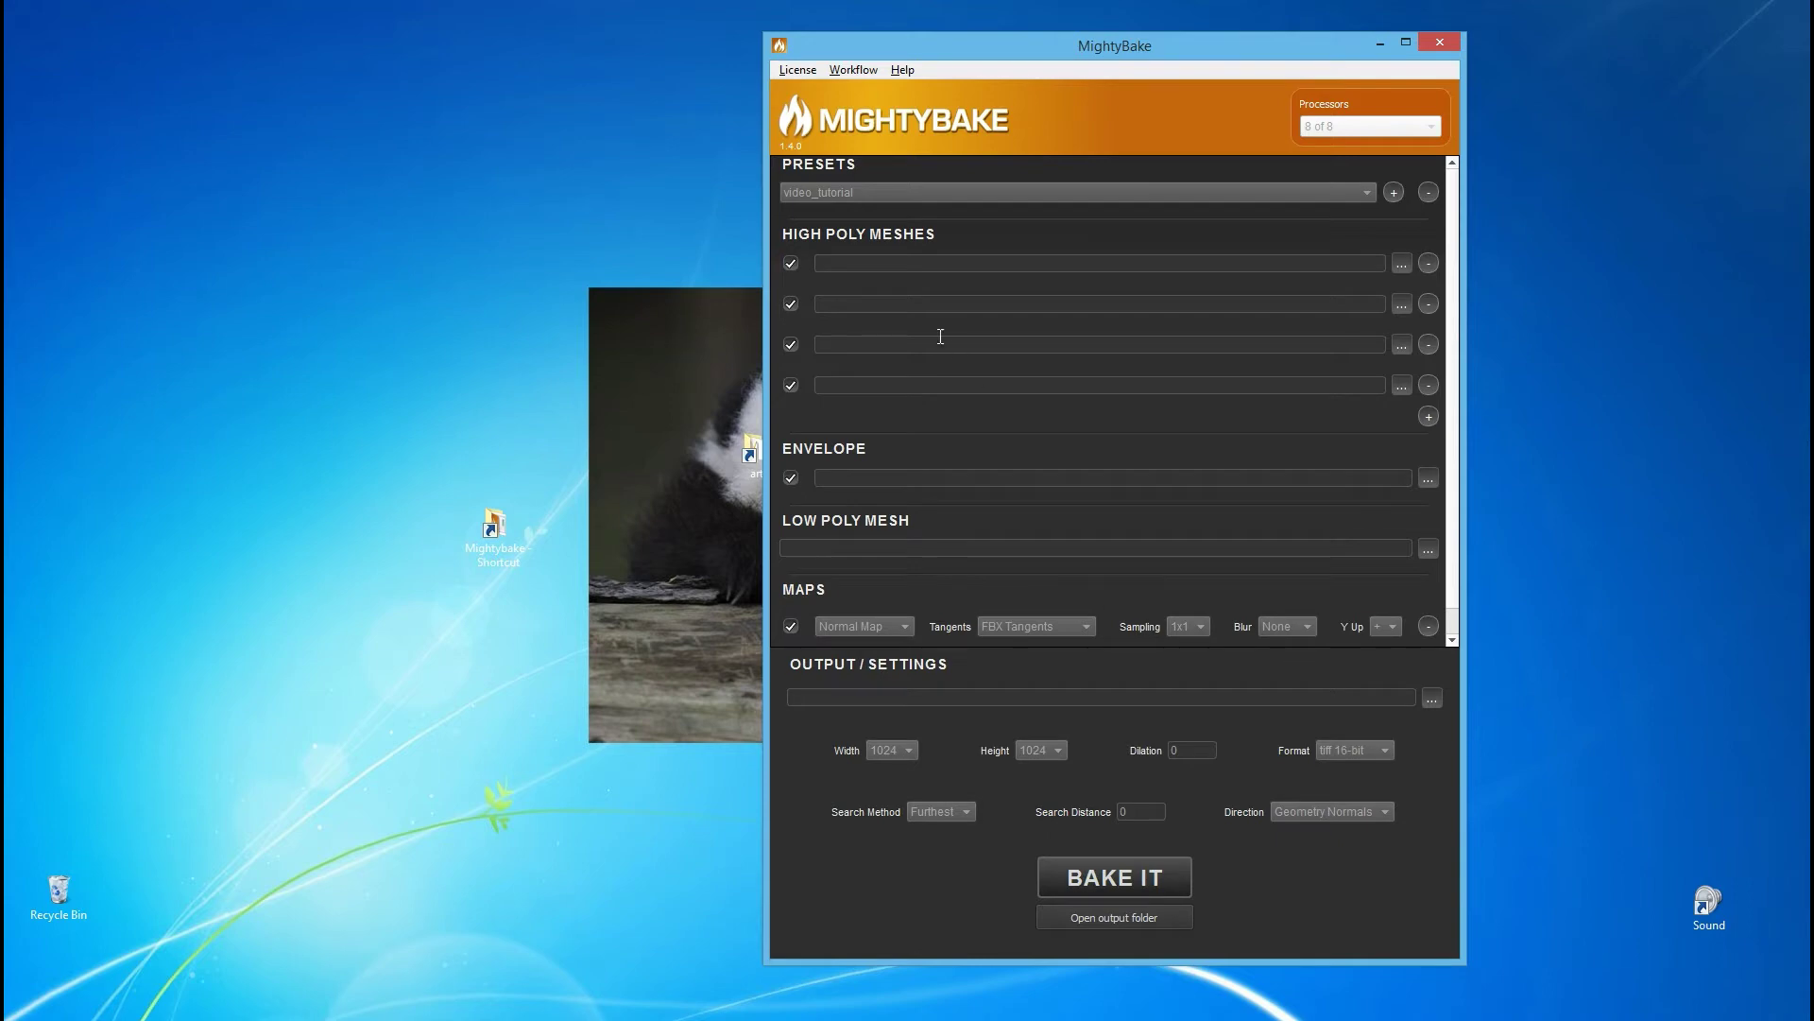
{"action": "left_click", "coordinate": [792, 305]}
{"action": "left_click", "coordinate": [792, 304]}
{"action": "left_click", "coordinate": [792, 303]}
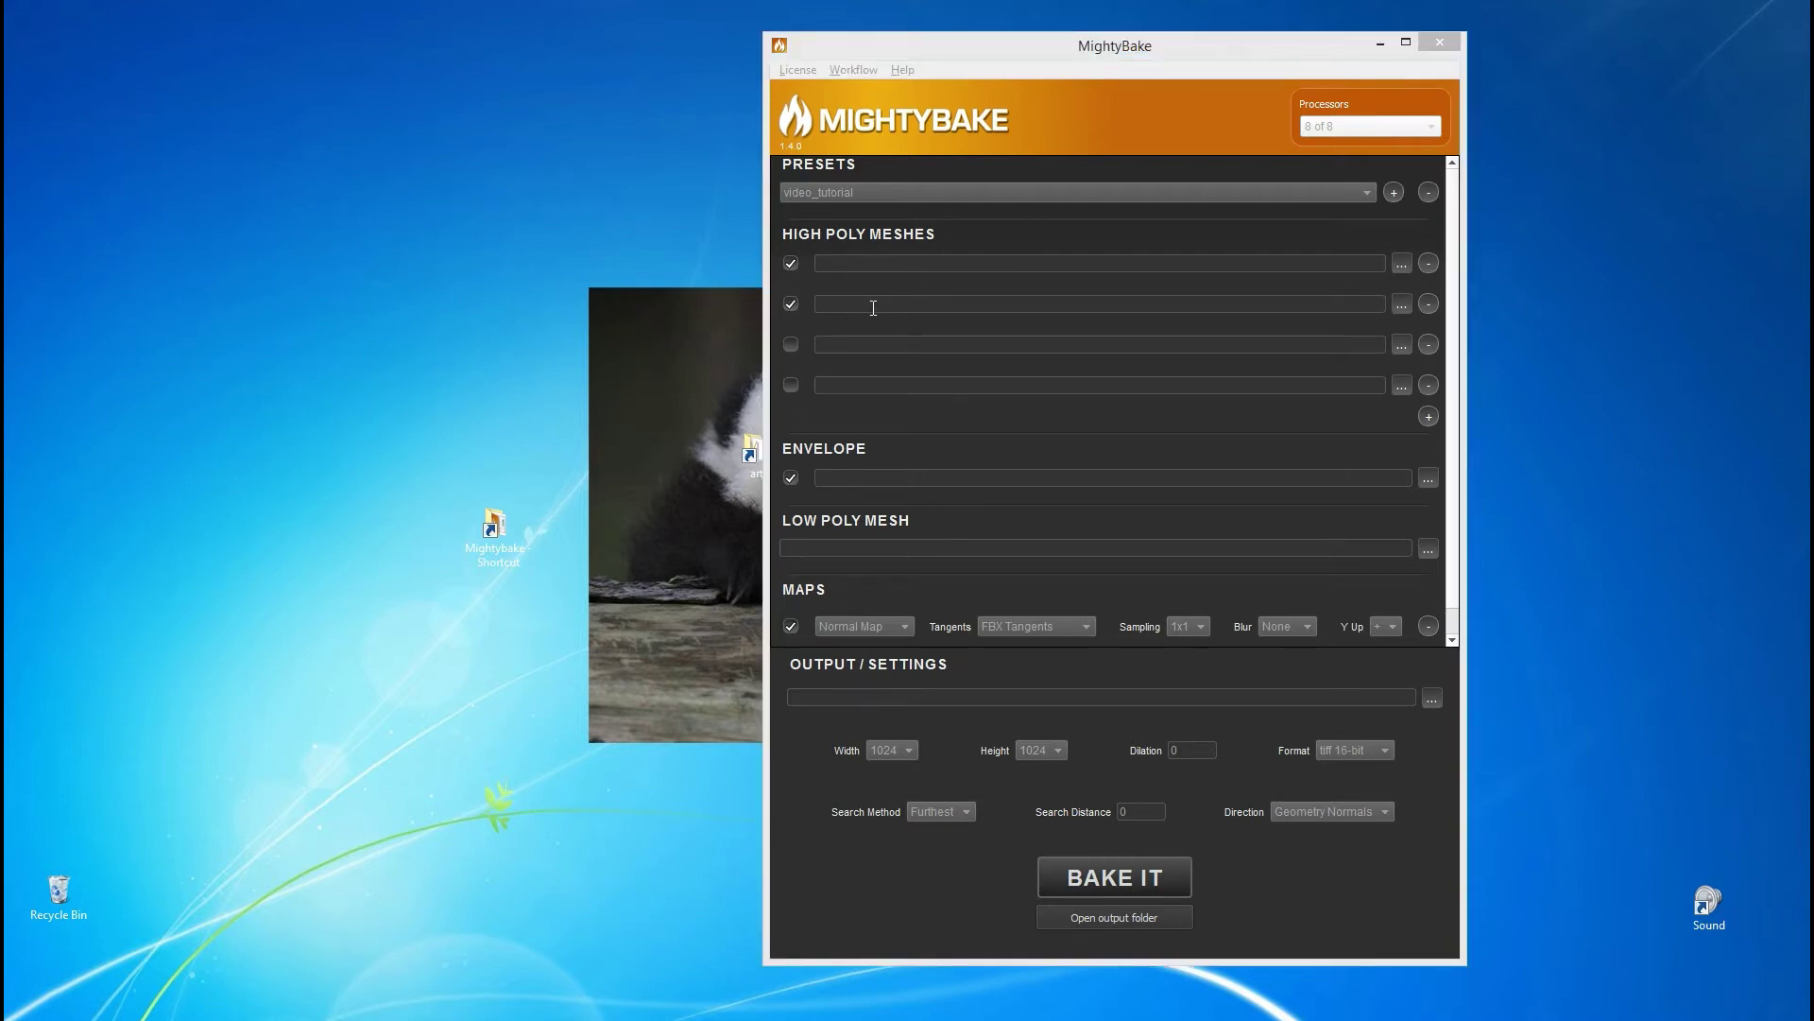
Enter placeholder text "ffdfdfd" in the second high poly mesh slot and remove the three extra slots
{"action": "left_click", "coordinate": [873, 307]}
{"action": "type", "text": "ffdfdfd"}
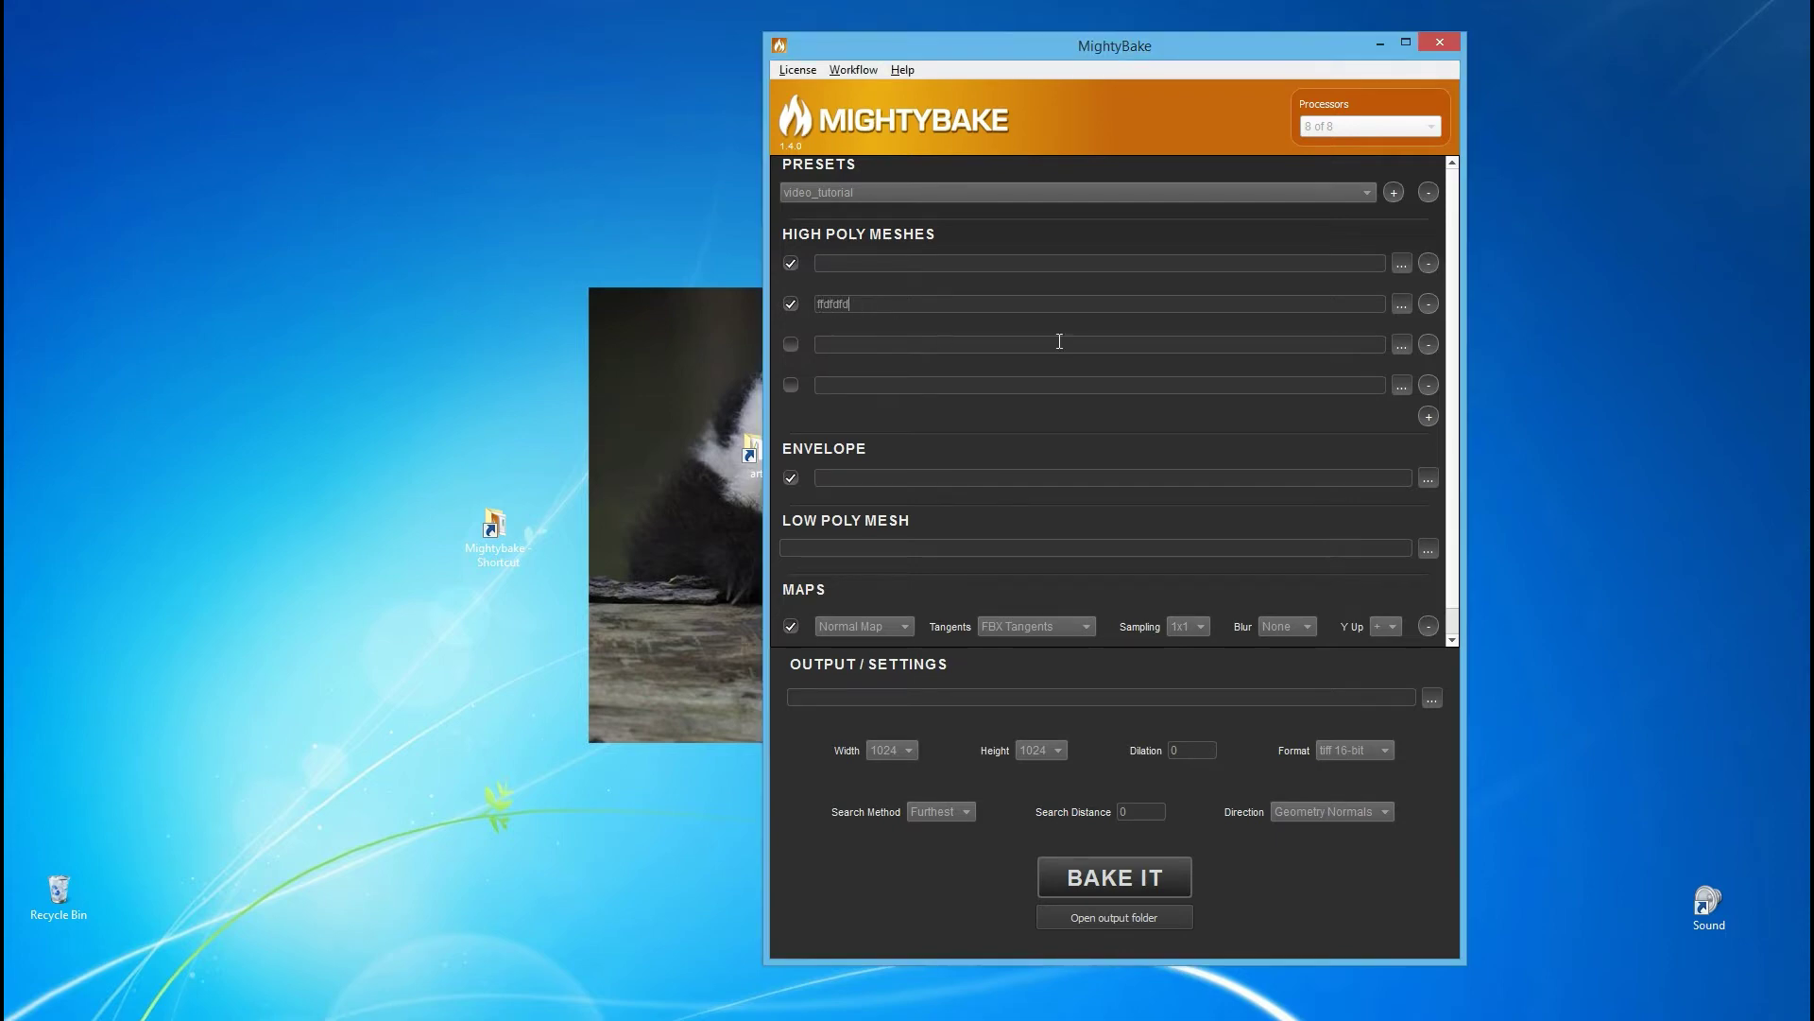
{"action": "left_click", "coordinate": [1427, 304]}
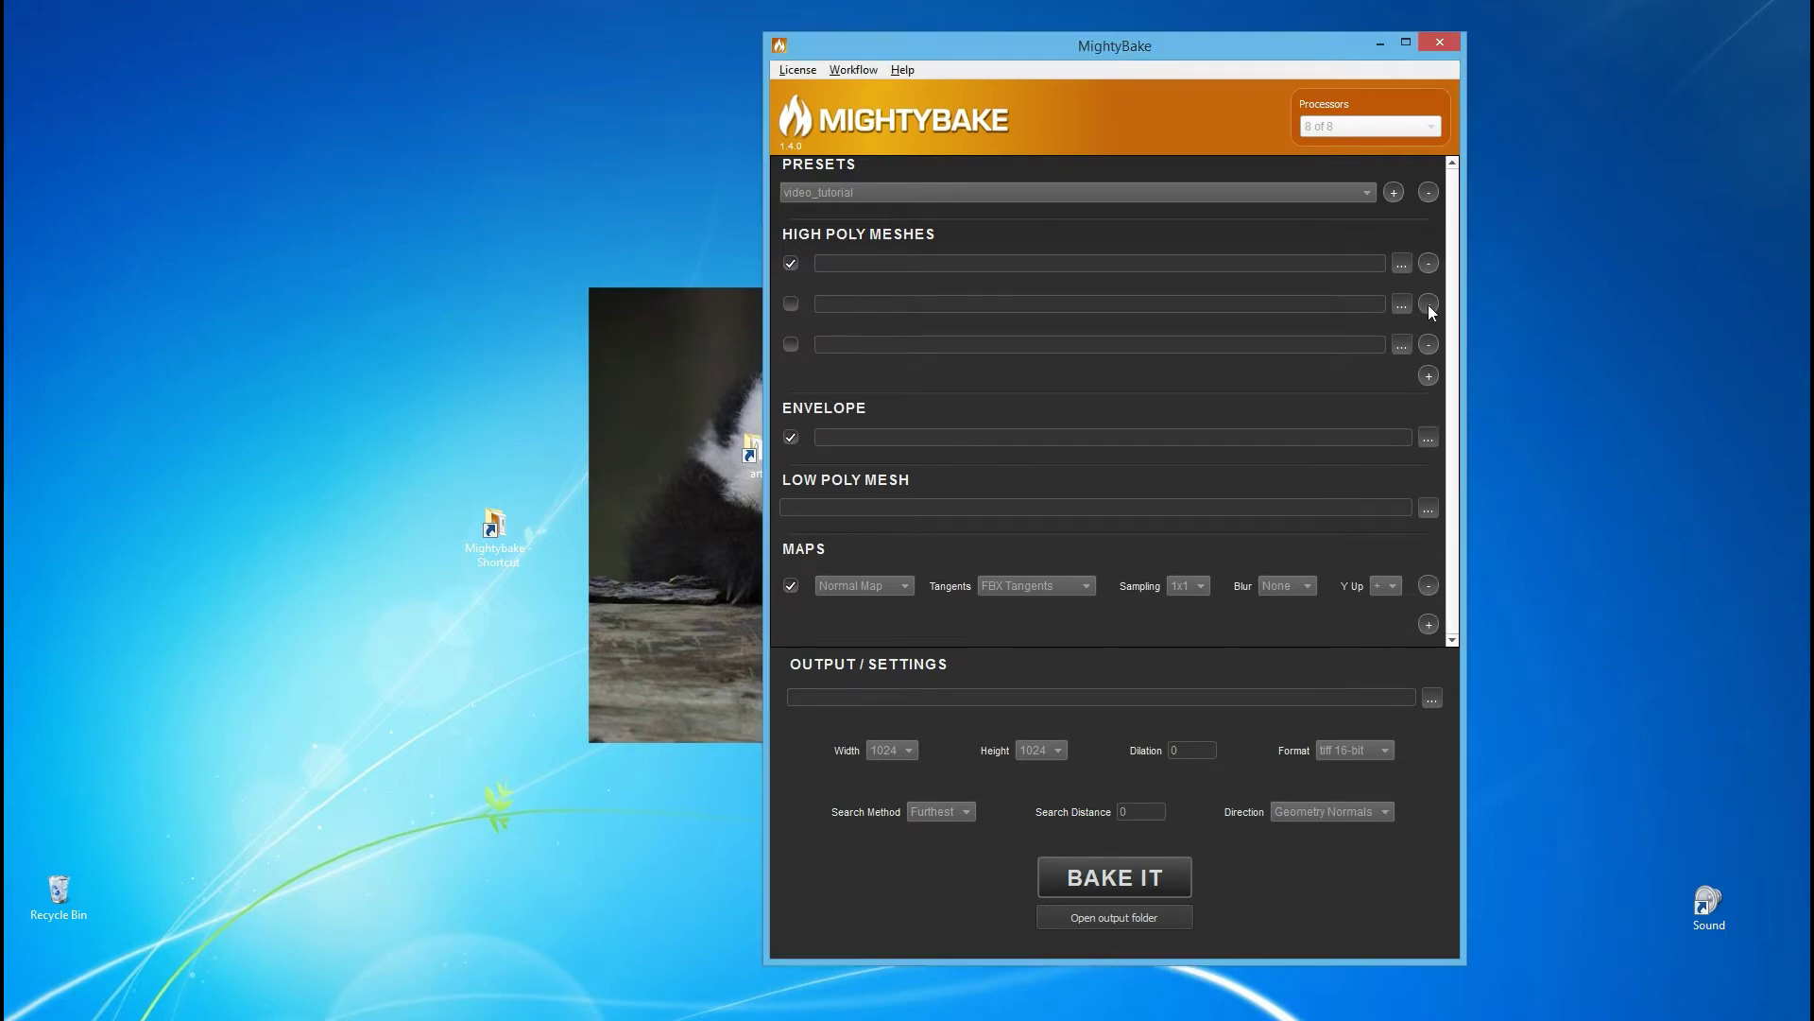
{"action": "left_click", "coordinate": [1427, 305]}
{"action": "left_click", "coordinate": [1427, 304]}
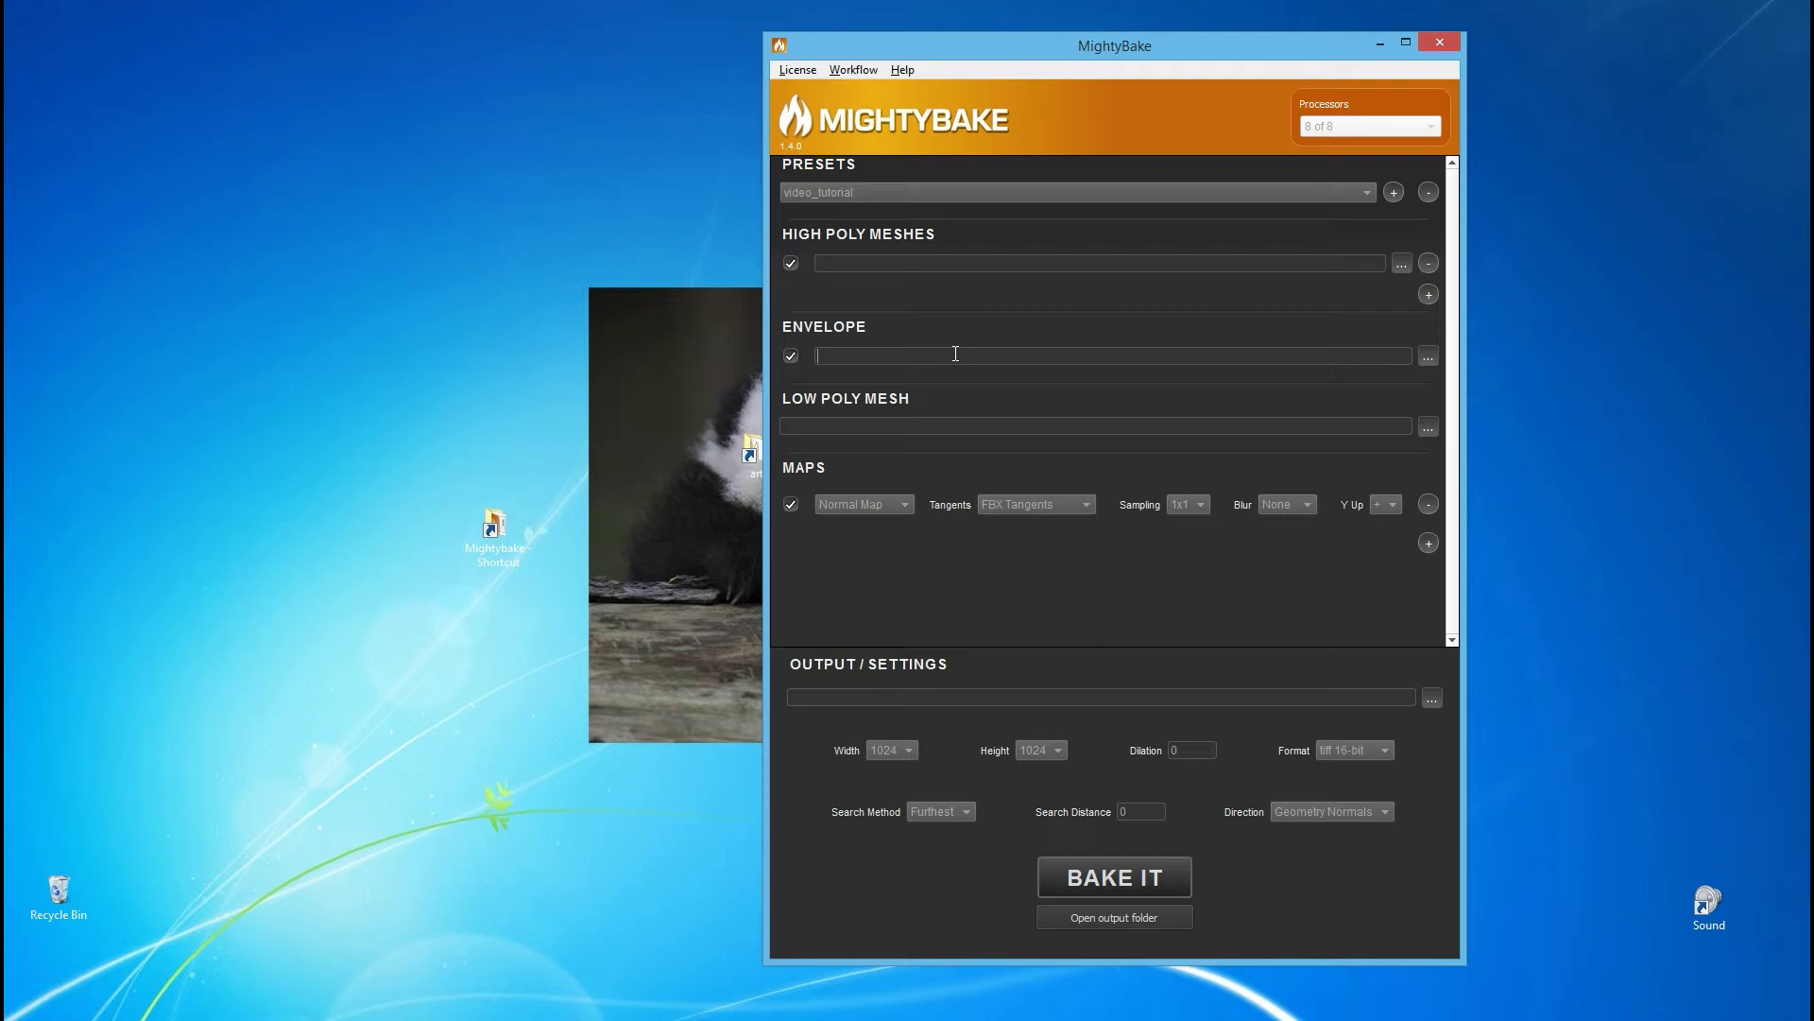
Disable the envelope mesh for the bake
{"action": "left_click", "coordinate": [791, 356]}
{"action": "left_click", "coordinate": [792, 360]}
{"action": "left_click", "coordinate": [792, 357]}
{"action": "left_click", "coordinate": [923, 426]}
{"action": "left_click", "coordinate": [1428, 427]}
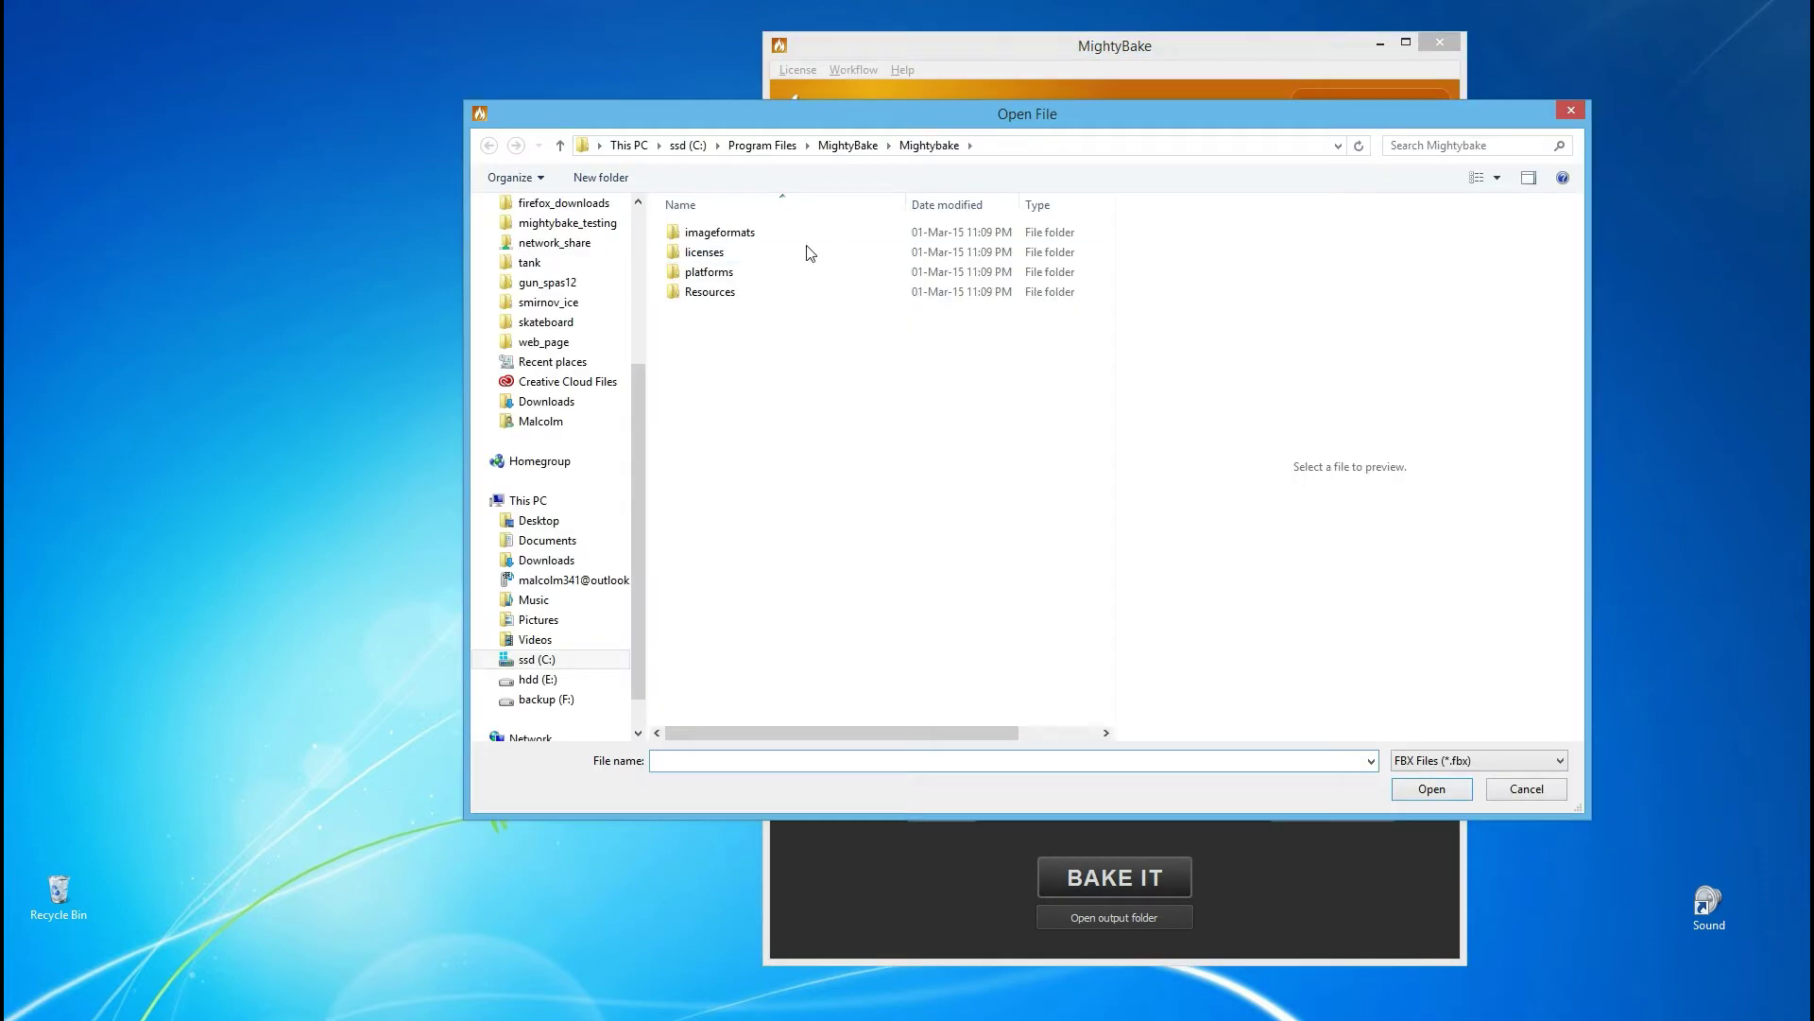
{"action": "left_click", "coordinate": [1572, 111]}
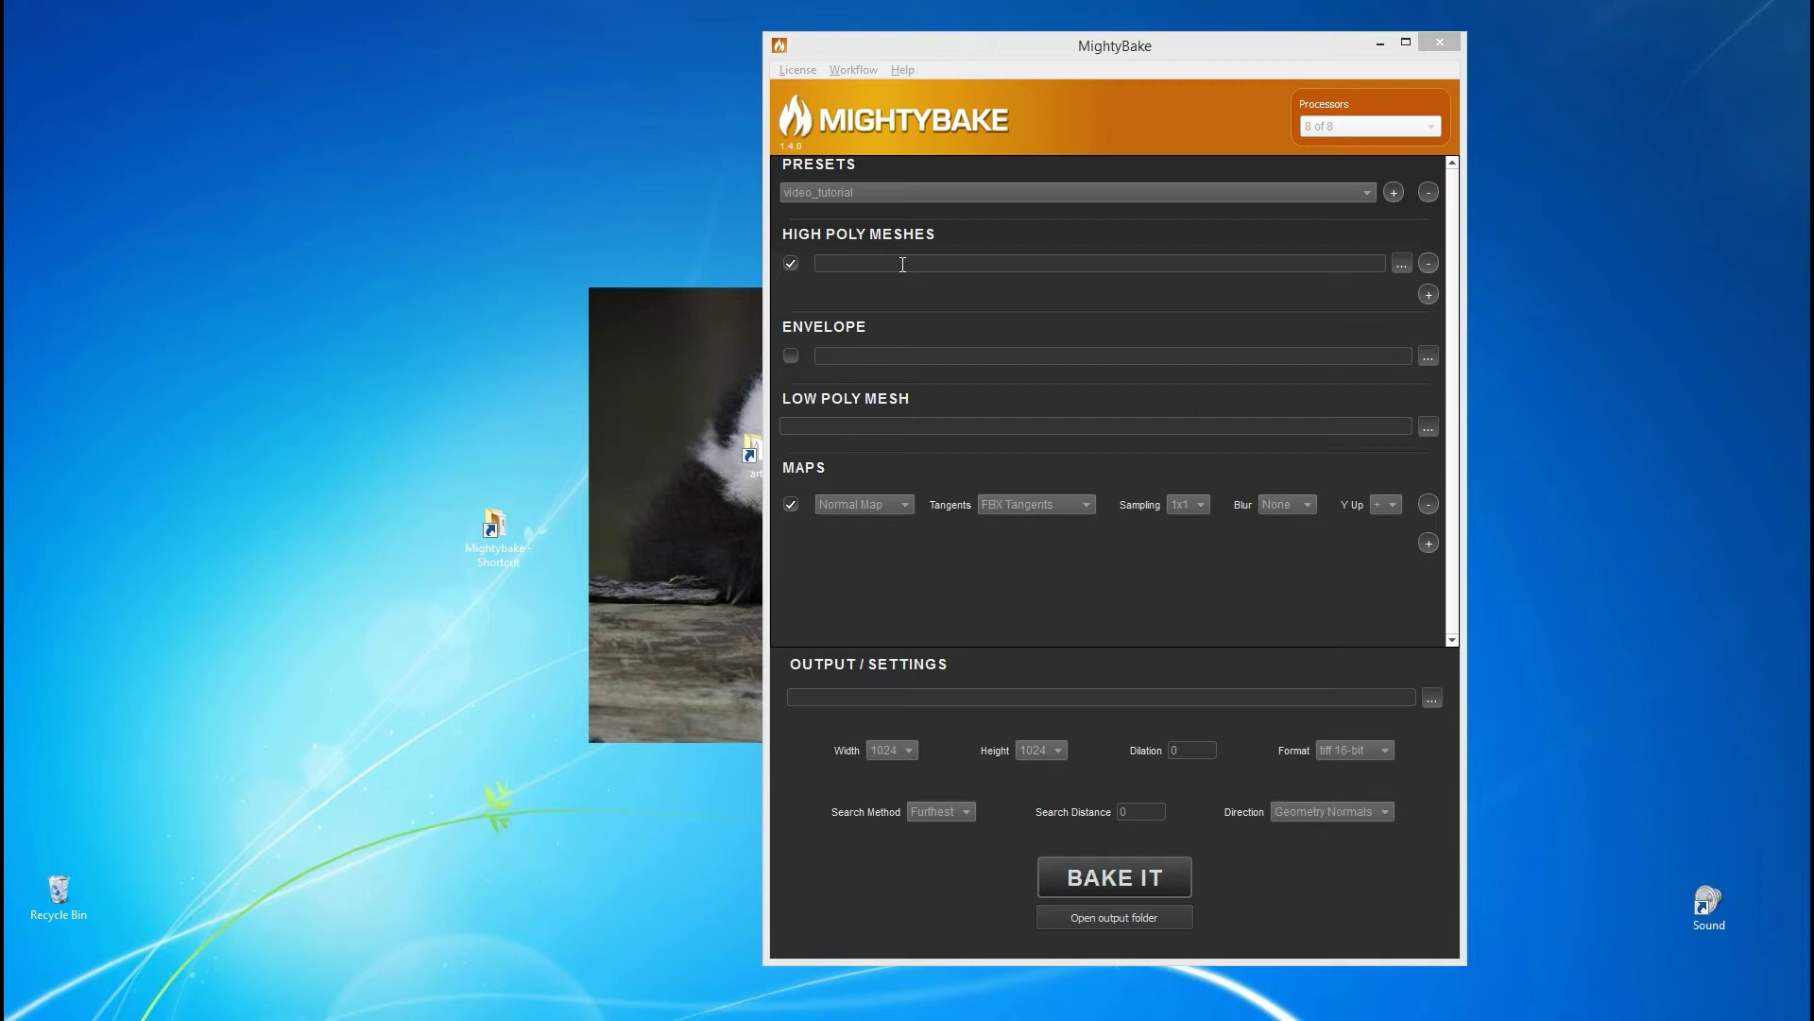
{"action": "left_click", "coordinate": [874, 421]}
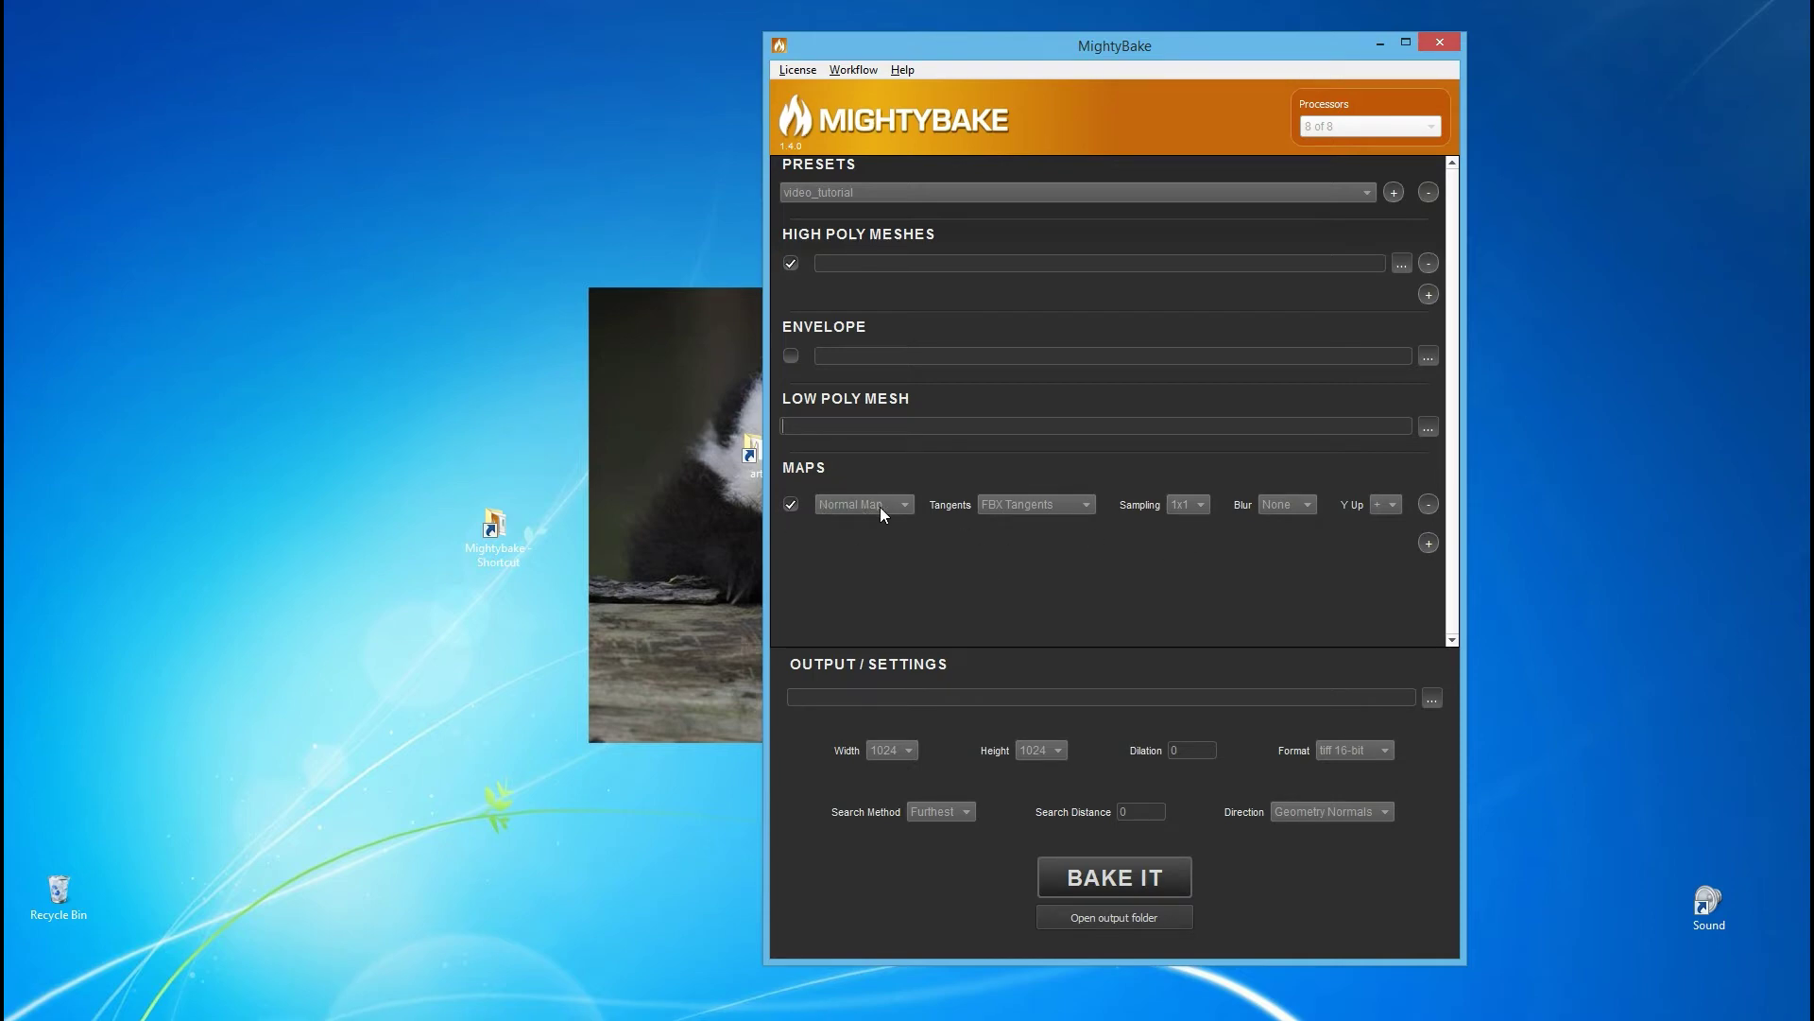
Set the normal map's tangents to Maya Viewport 2.0
{"action": "left_click", "coordinate": [1025, 509]}
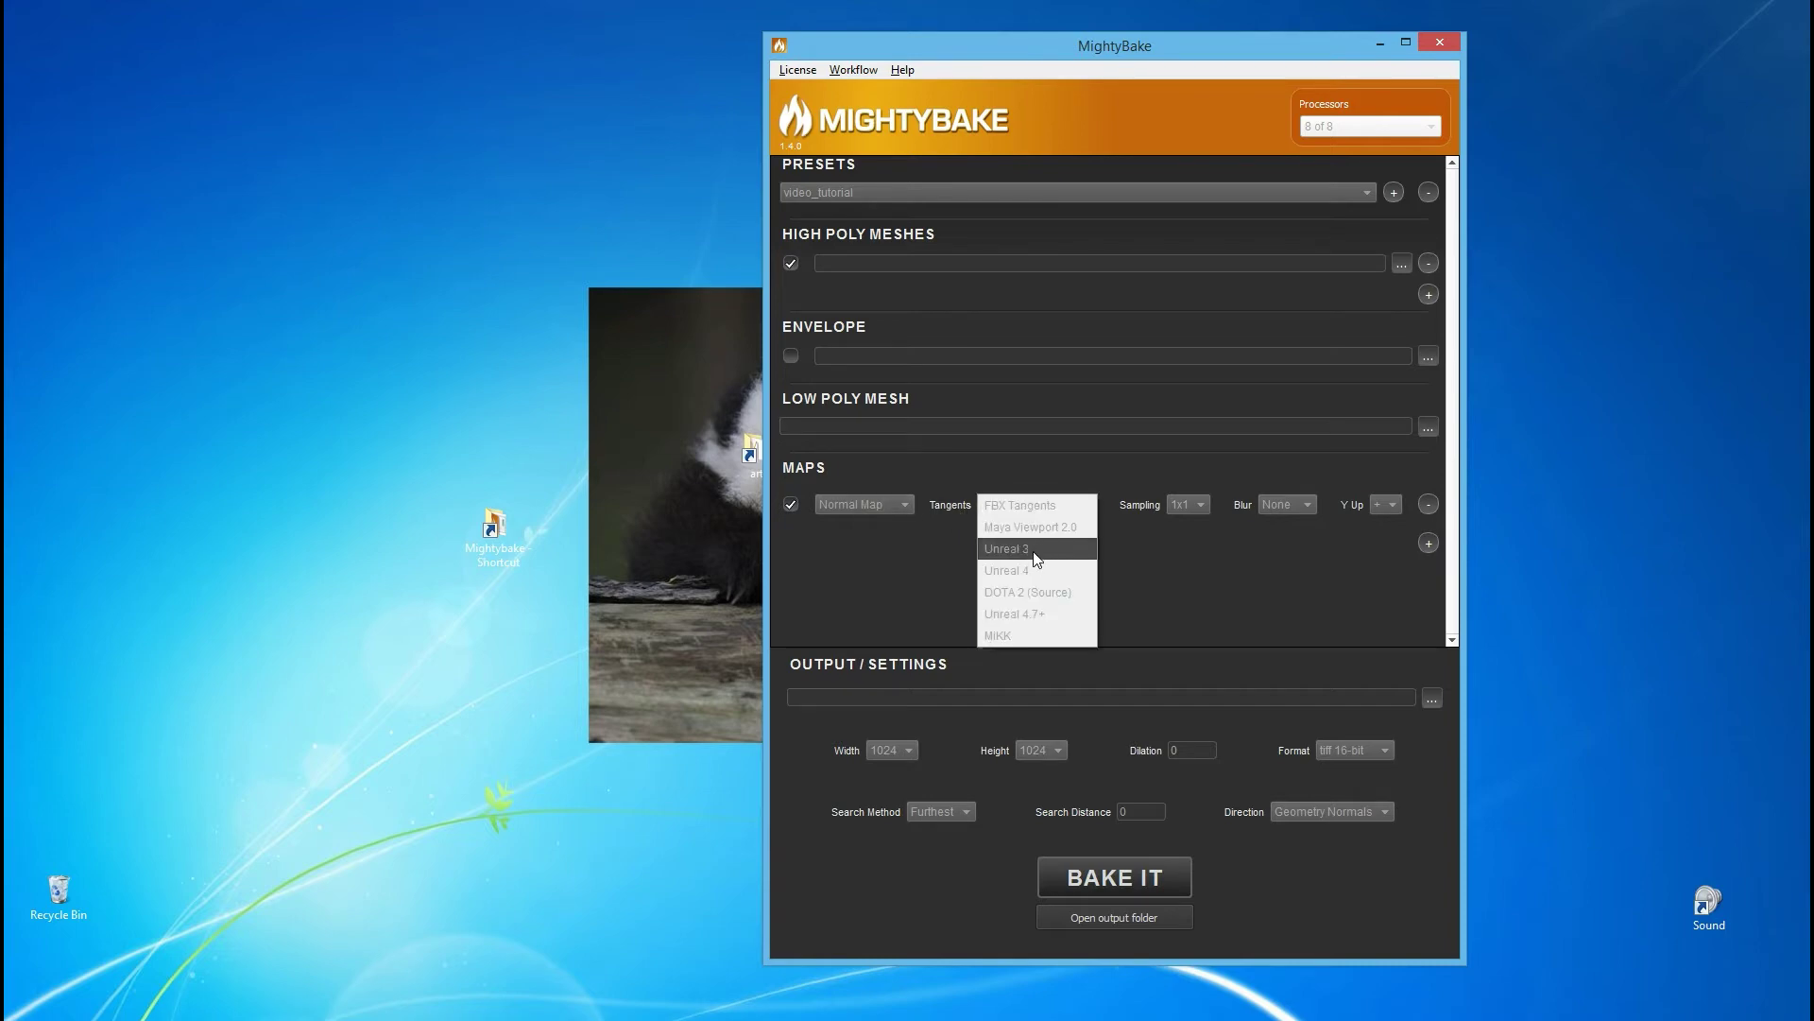
{"action": "left_click", "coordinate": [1042, 506]}
{"action": "left_click", "coordinate": [1044, 513]}
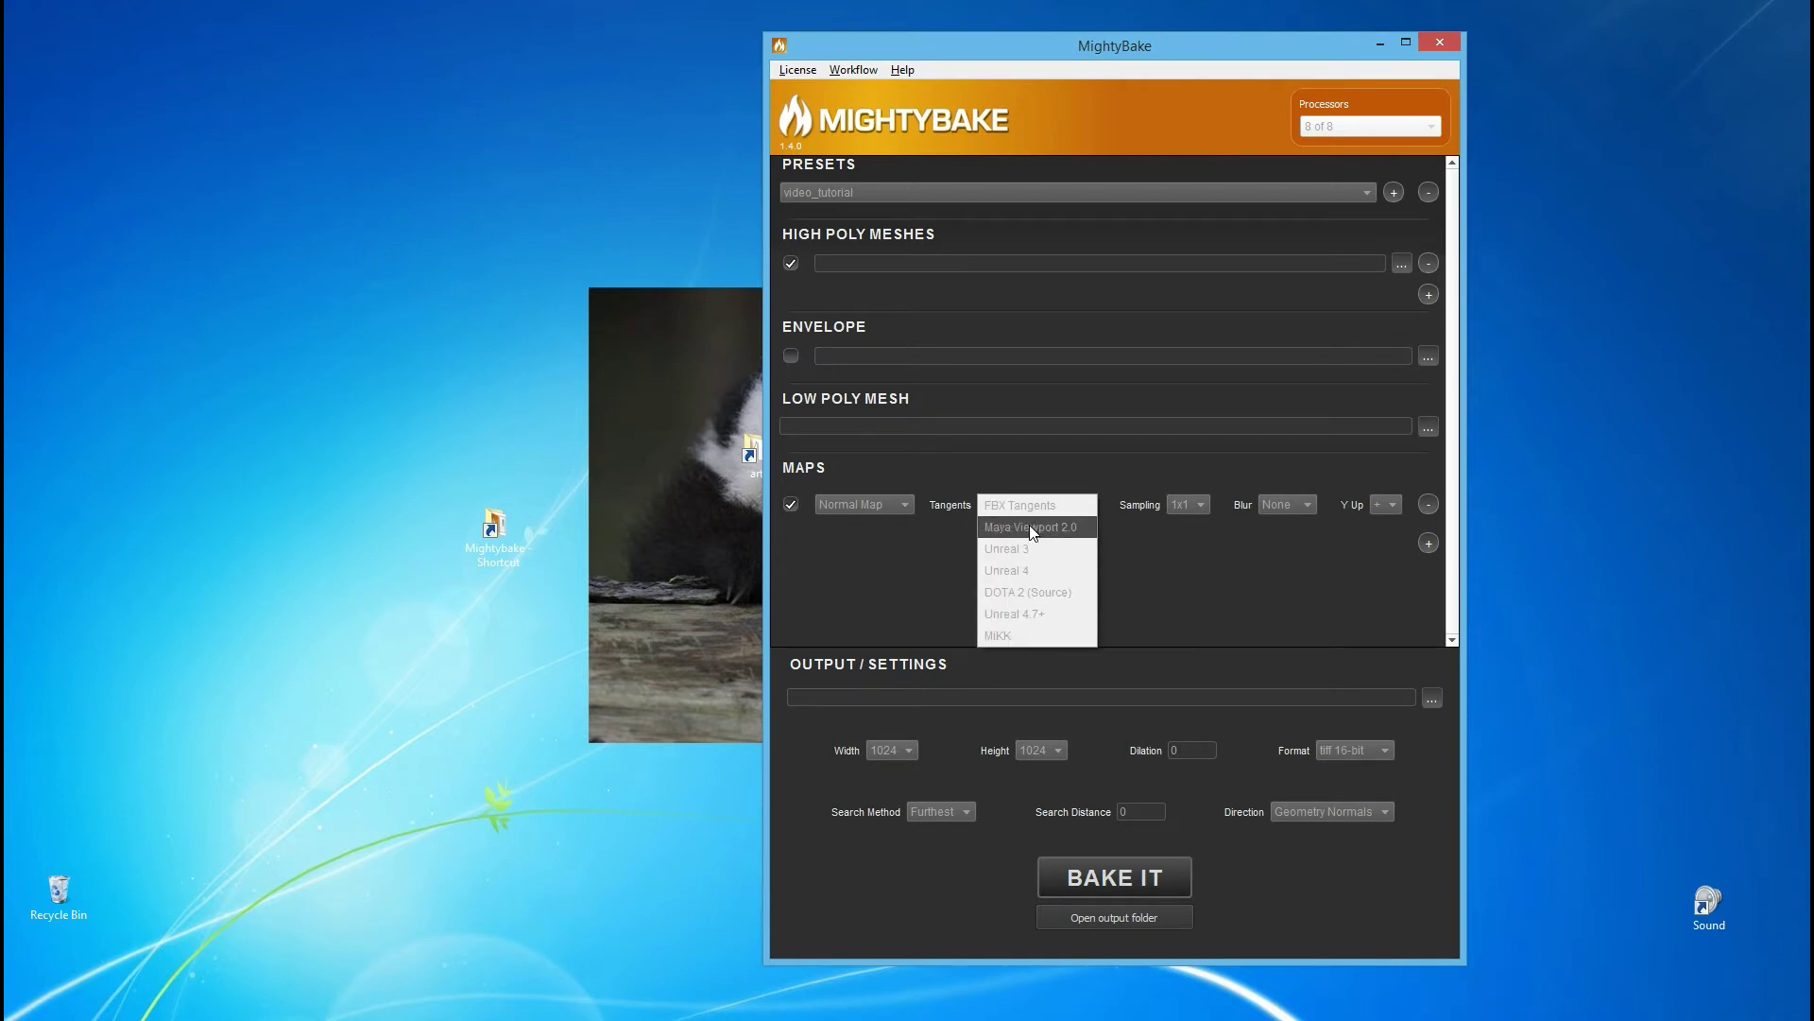
{"action": "left_click", "coordinate": [1032, 529]}
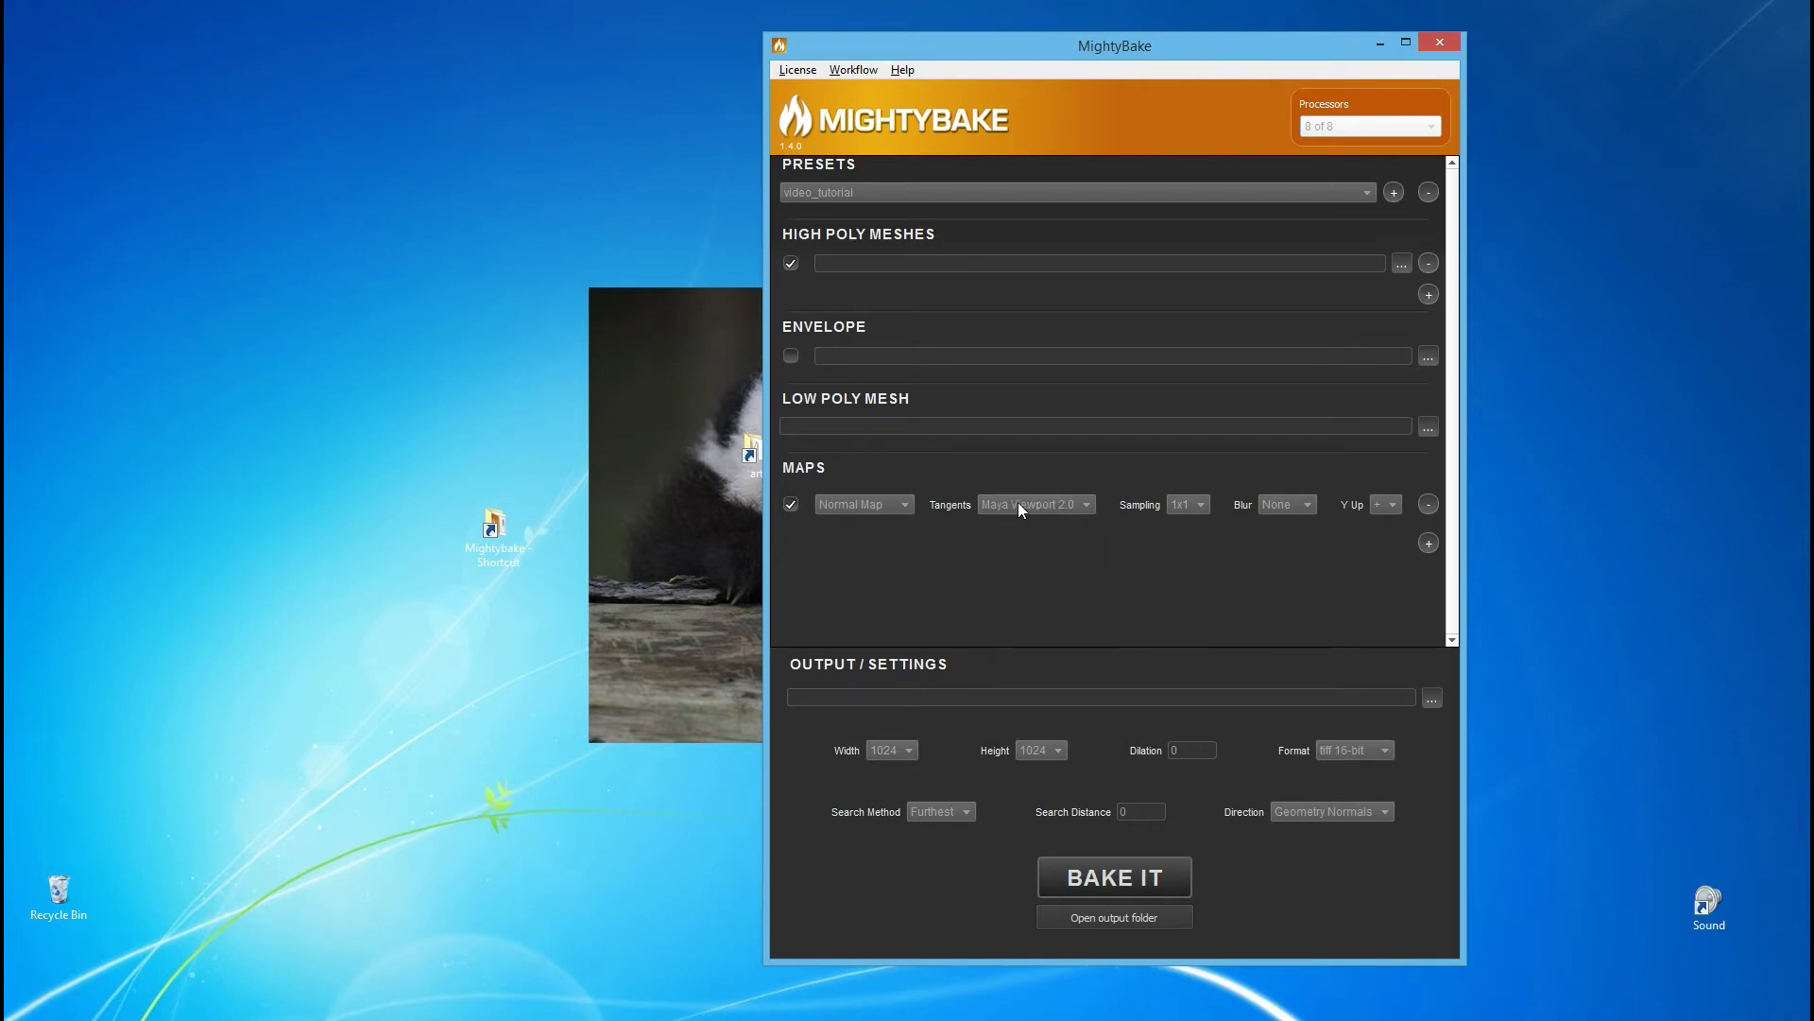
Set the normal map's tangents to Unreal 4.7+
{"action": "left_click", "coordinate": [1028, 503]}
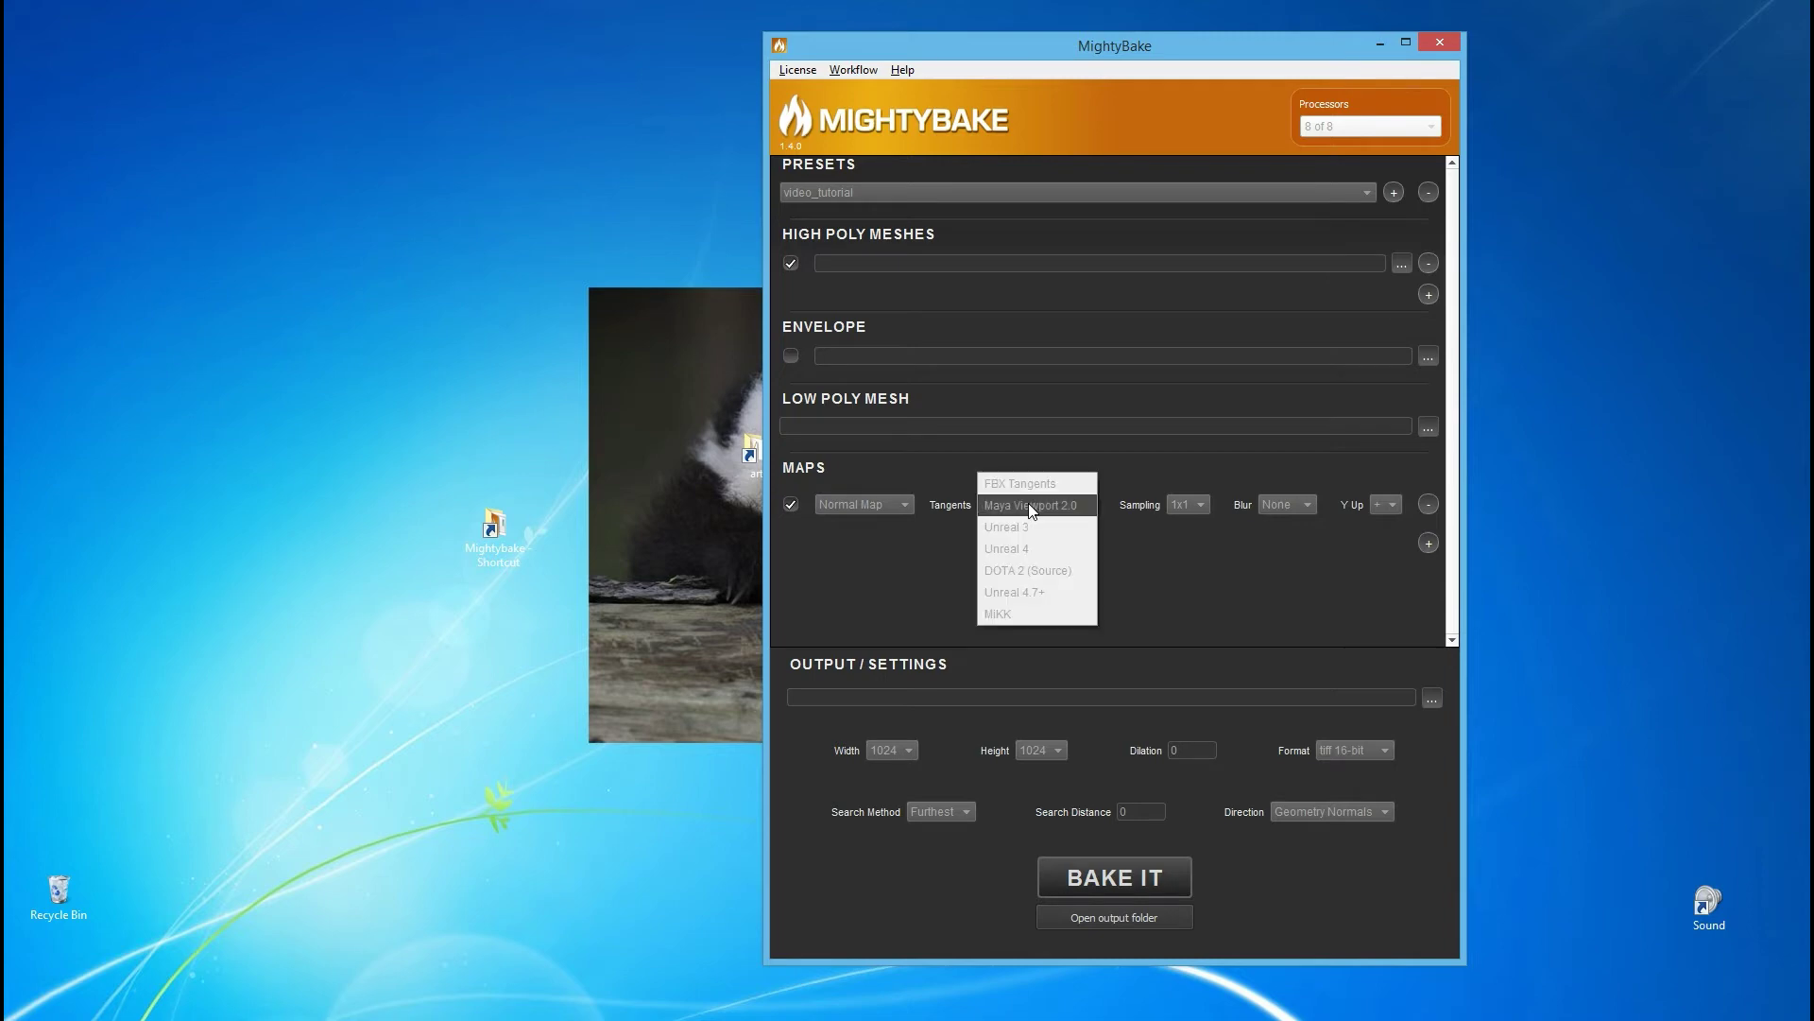
{"action": "left_click", "coordinate": [1037, 593]}
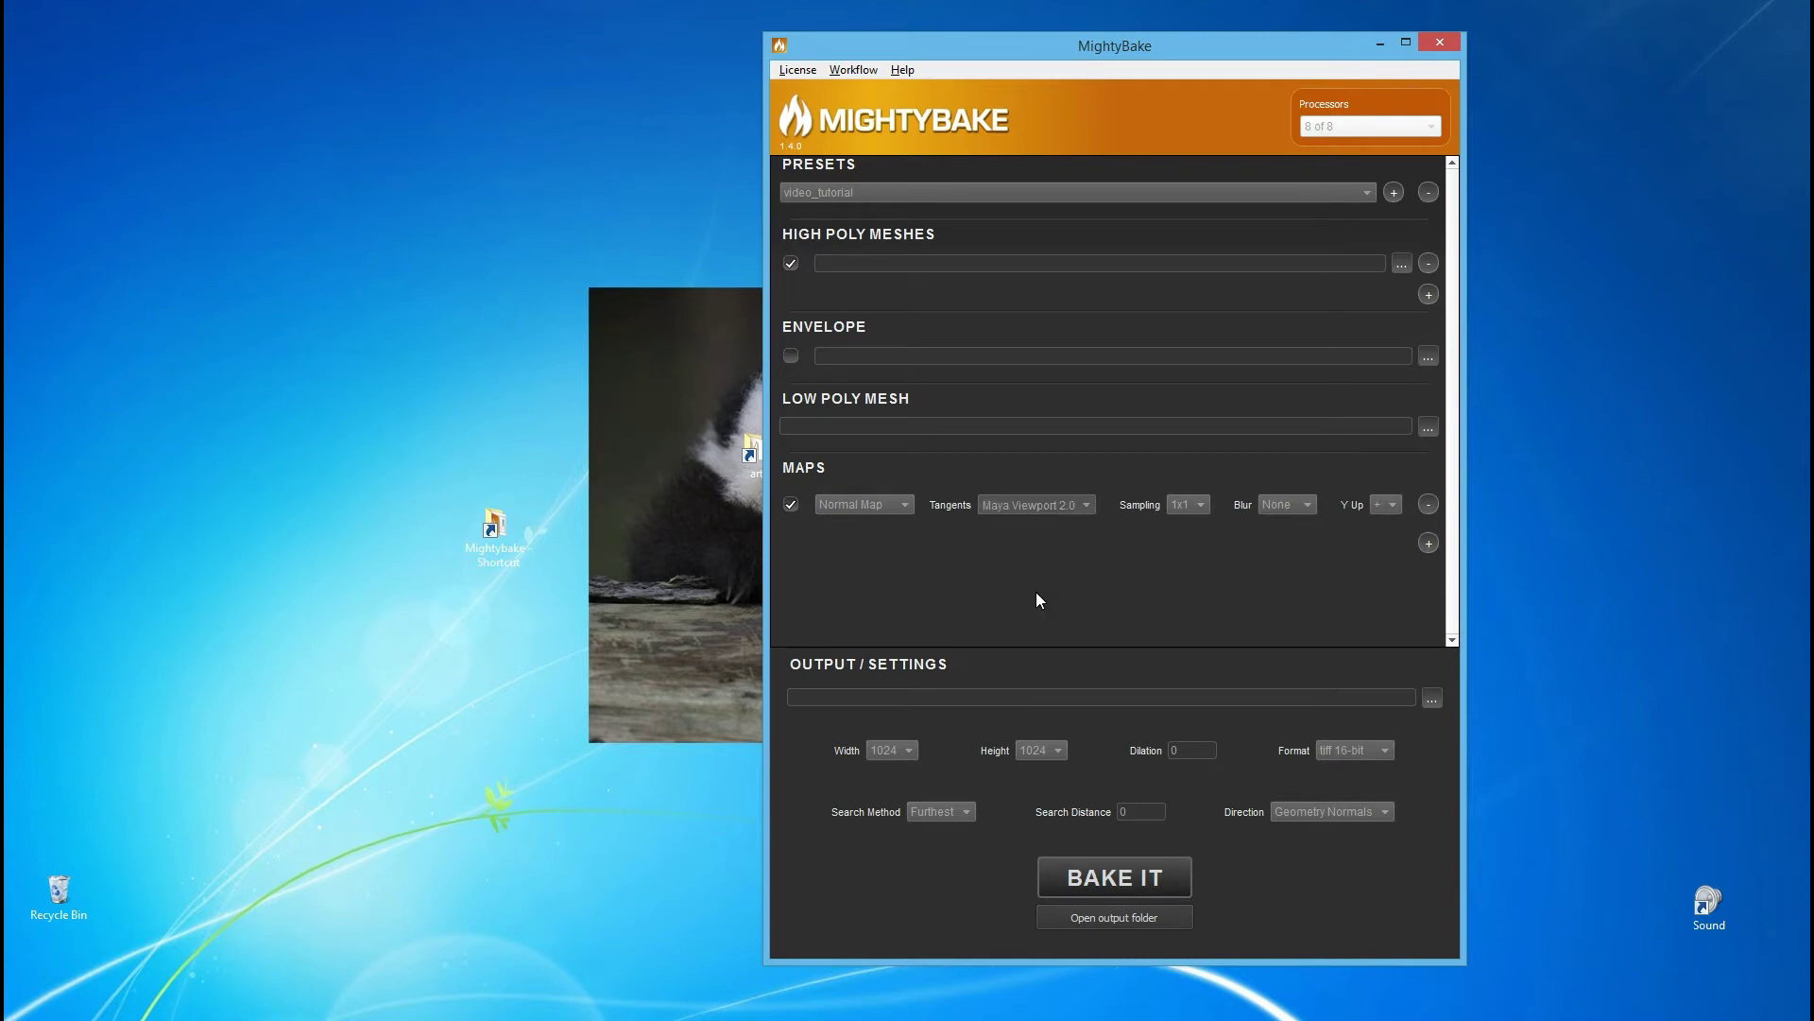
{"action": "left_click", "coordinate": [1029, 512]}
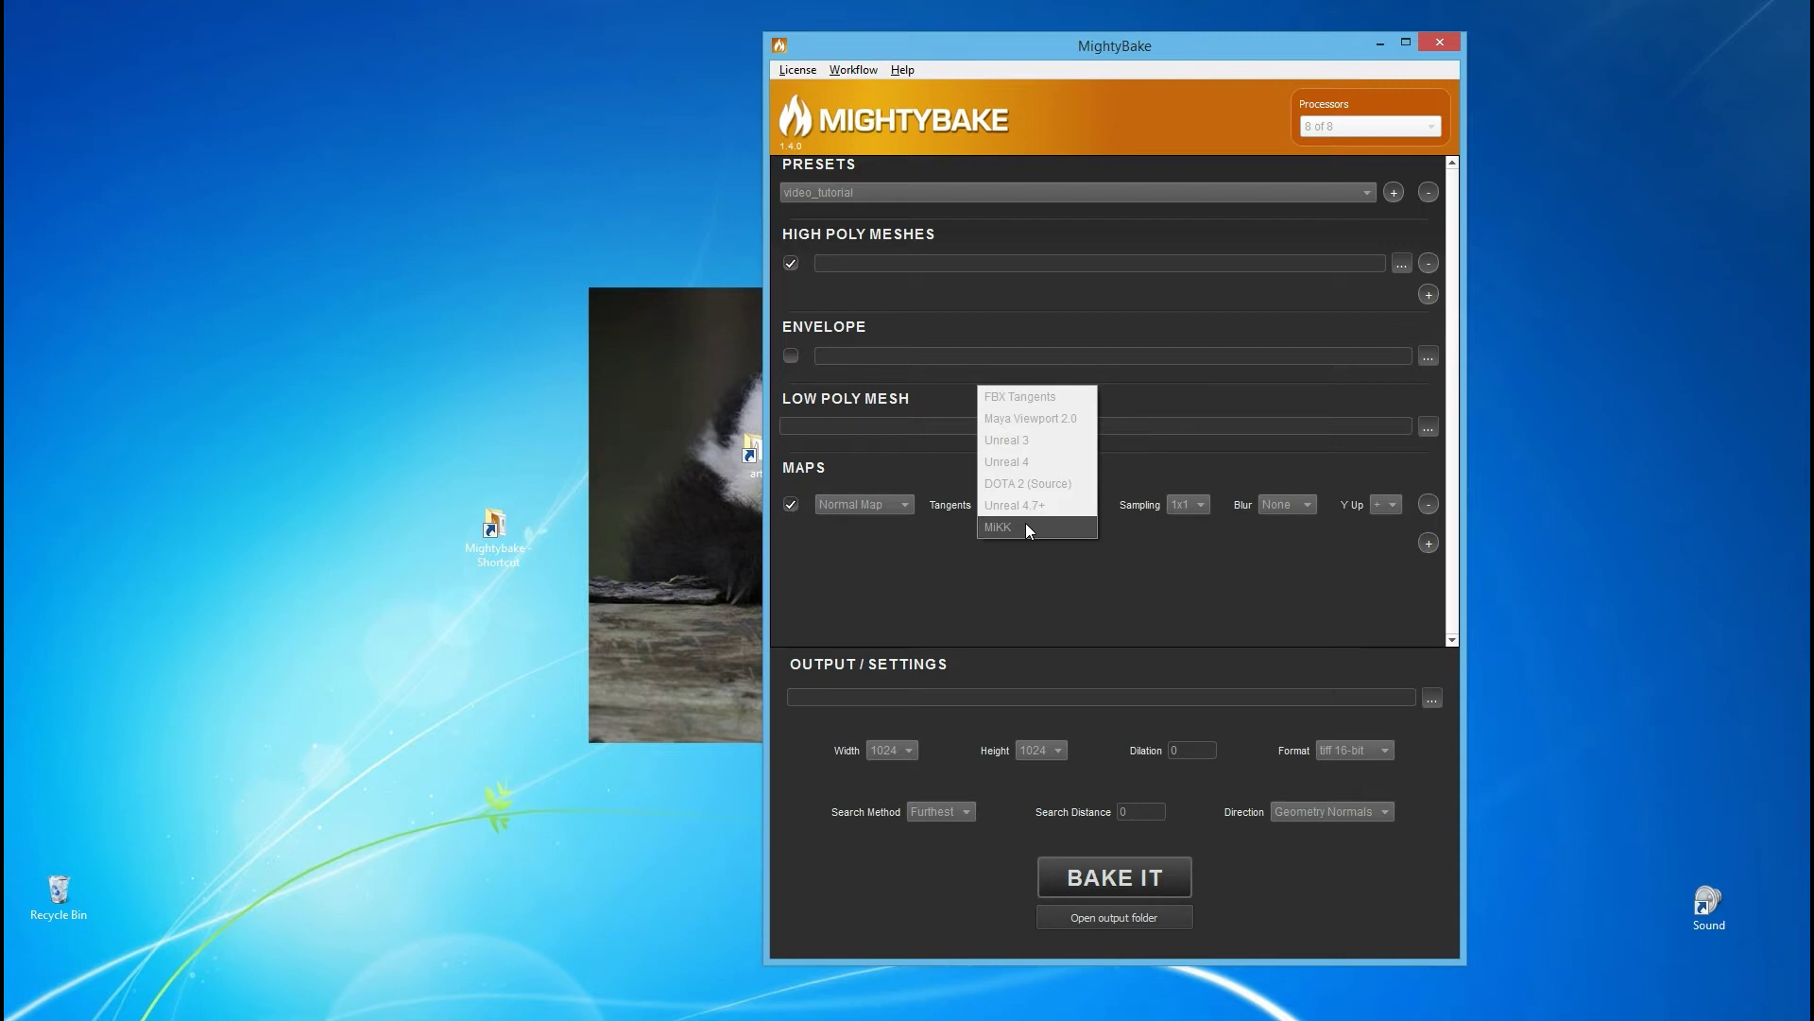
{"action": "left_click", "coordinate": [1025, 506]}
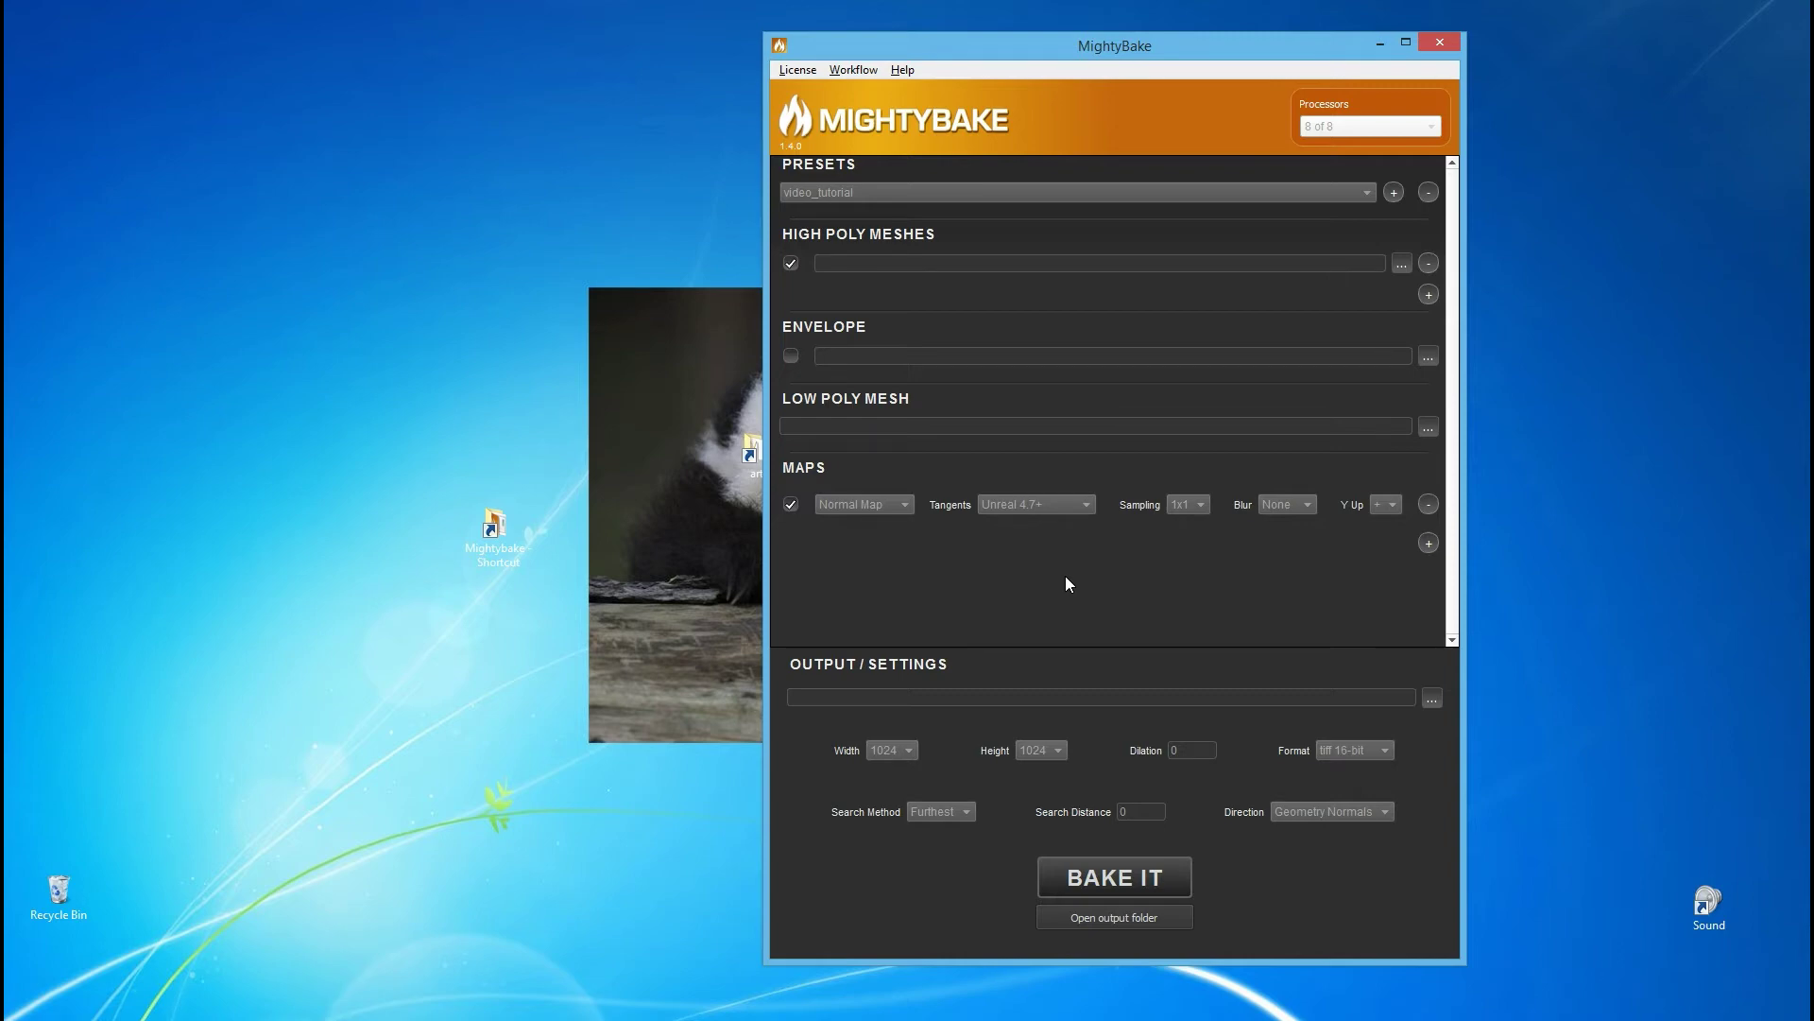
Switch the normal map's tangents to MiKK and Unreal 4.7+, ending on Maya Viewport 2.0
{"action": "left_click", "coordinate": [1057, 503]}
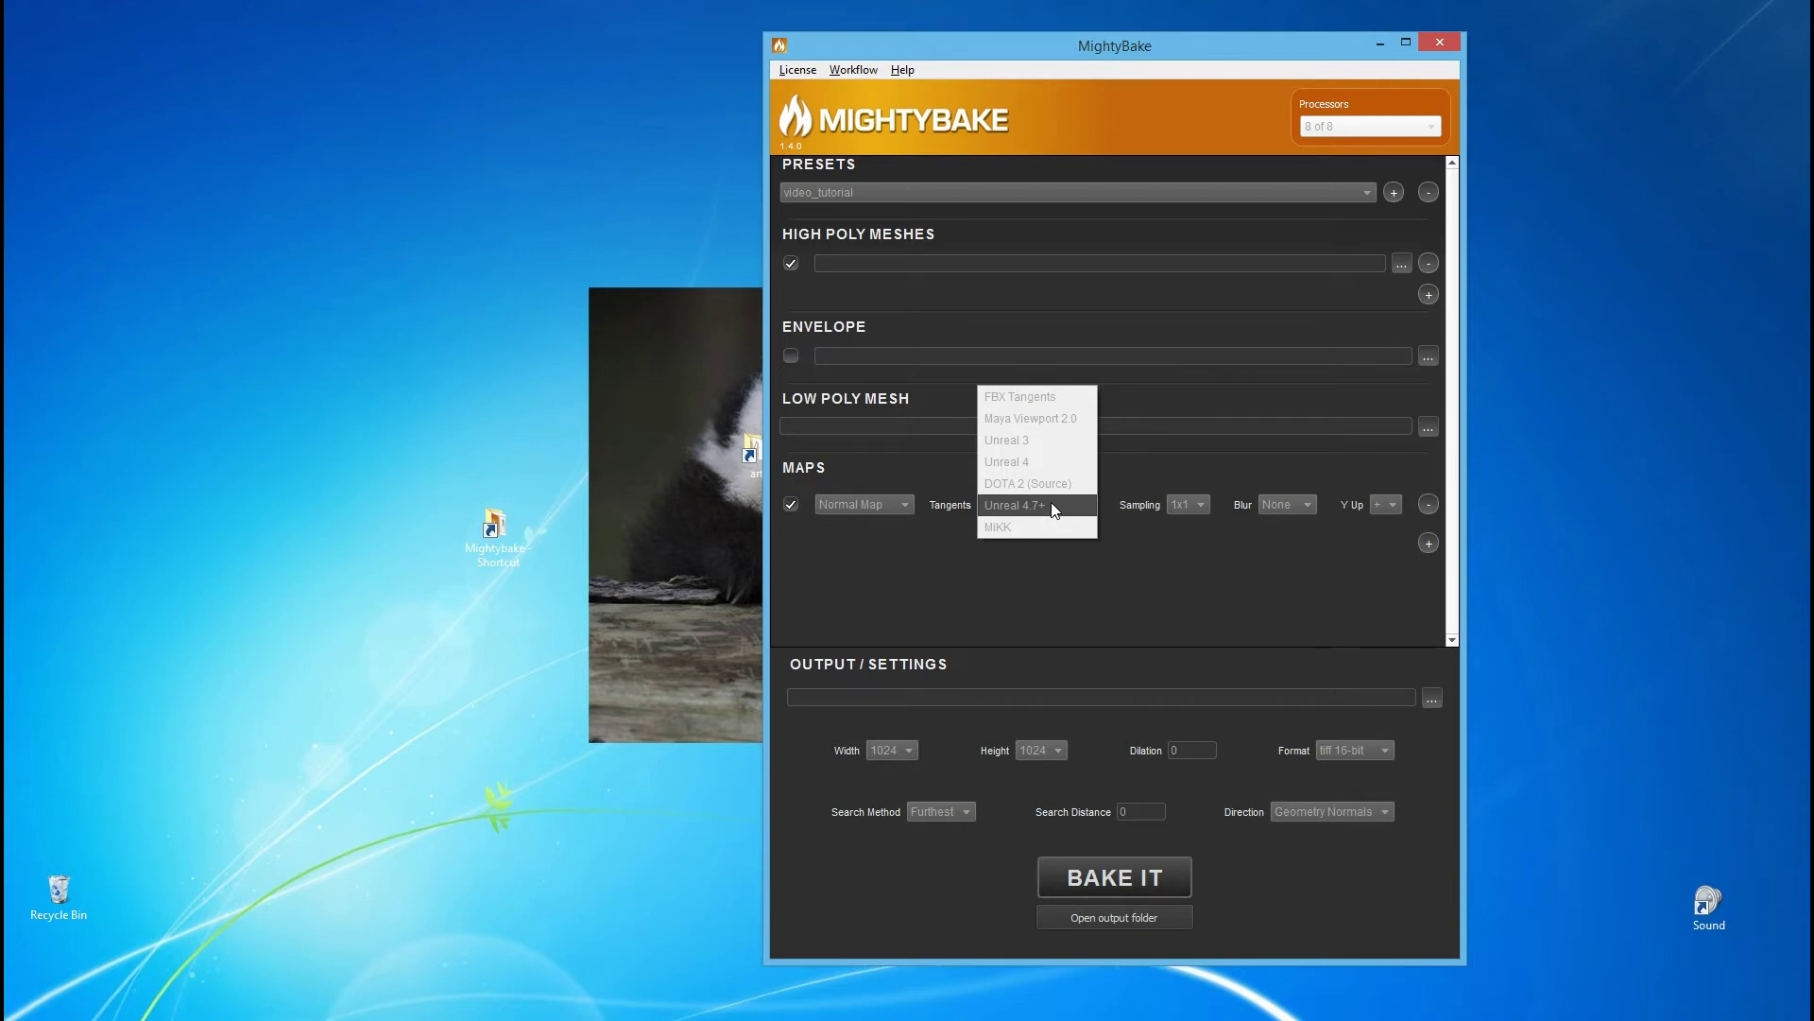
{"action": "left_click", "coordinate": [1036, 529]}
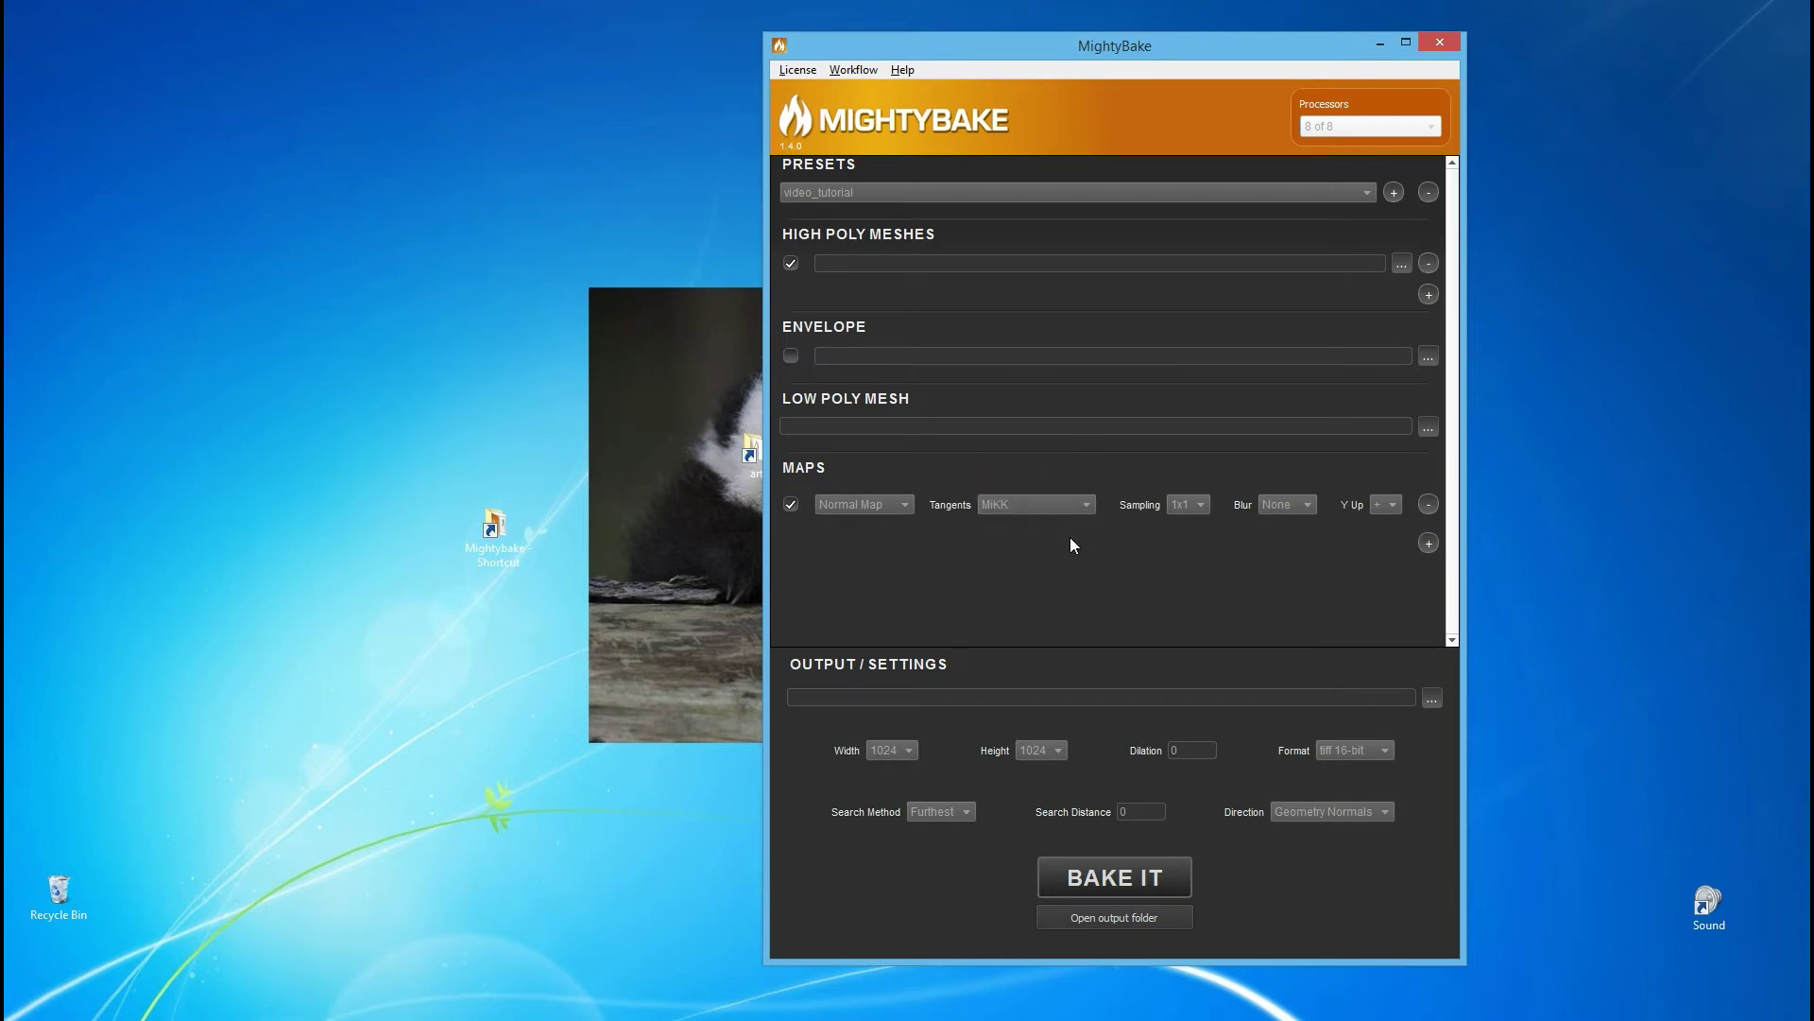
{"action": "left_click", "coordinate": [1049, 505]}
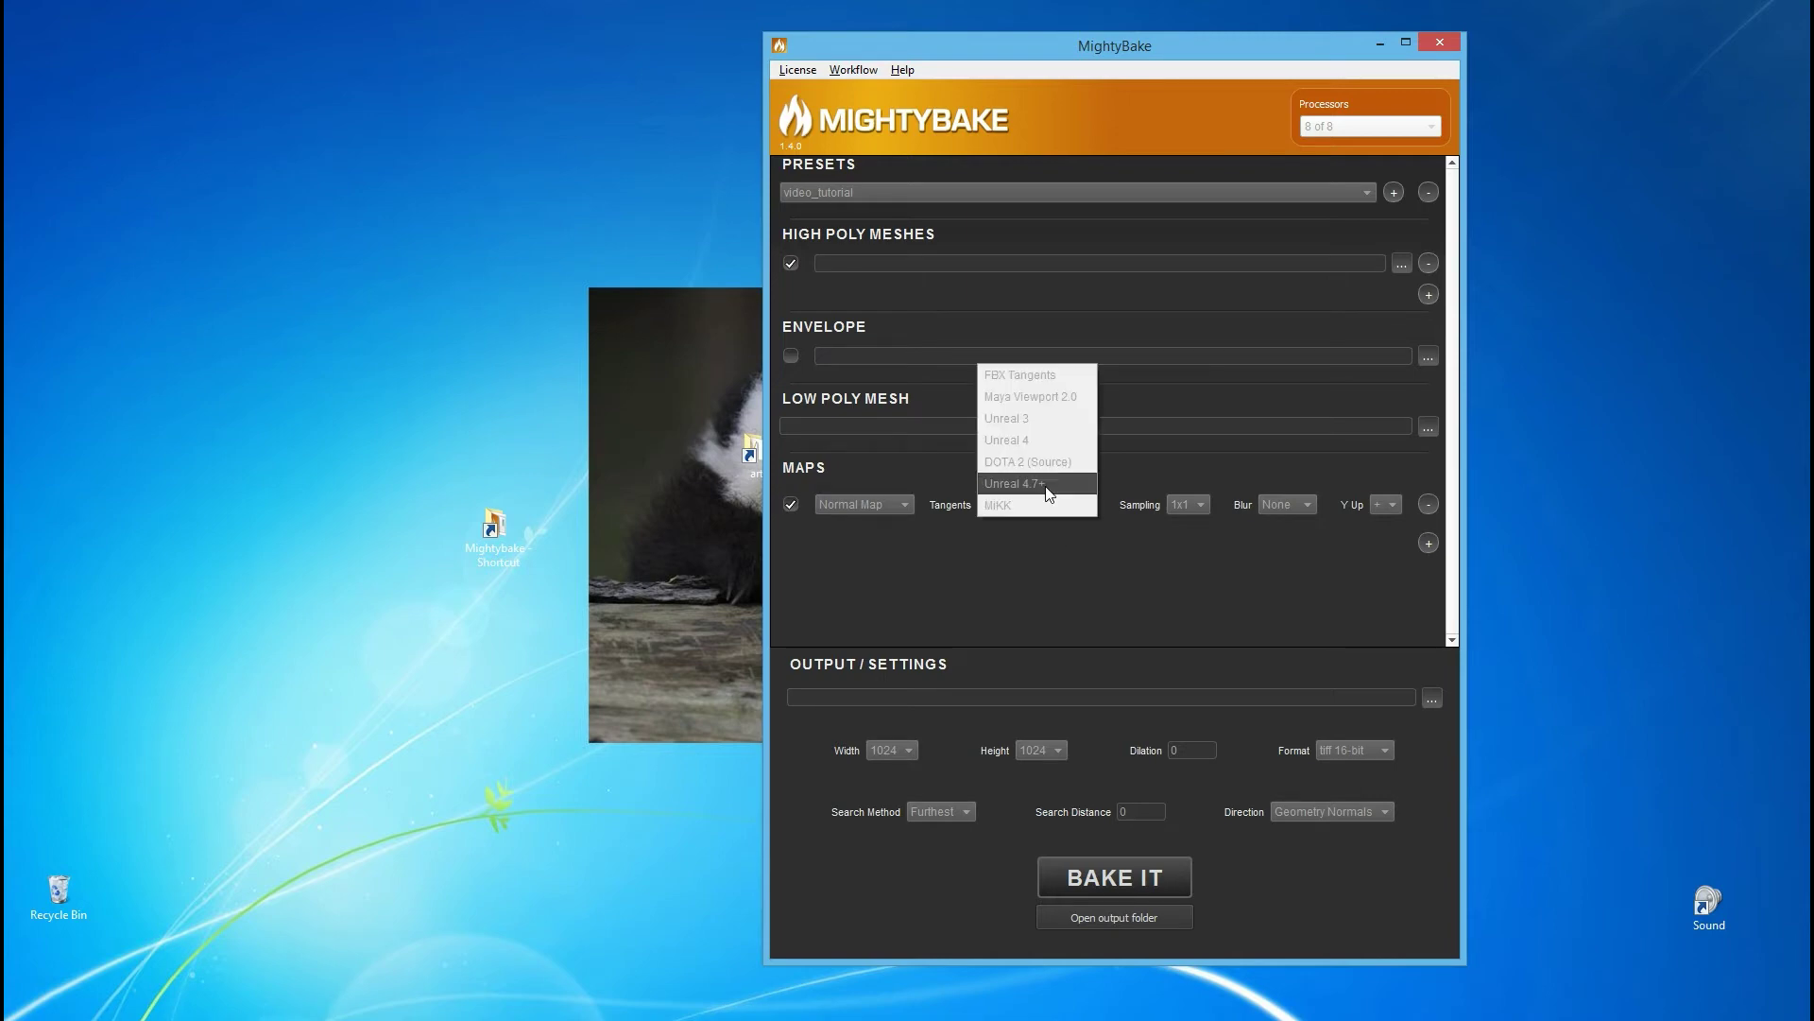
{"action": "left_click", "coordinate": [1047, 484]}
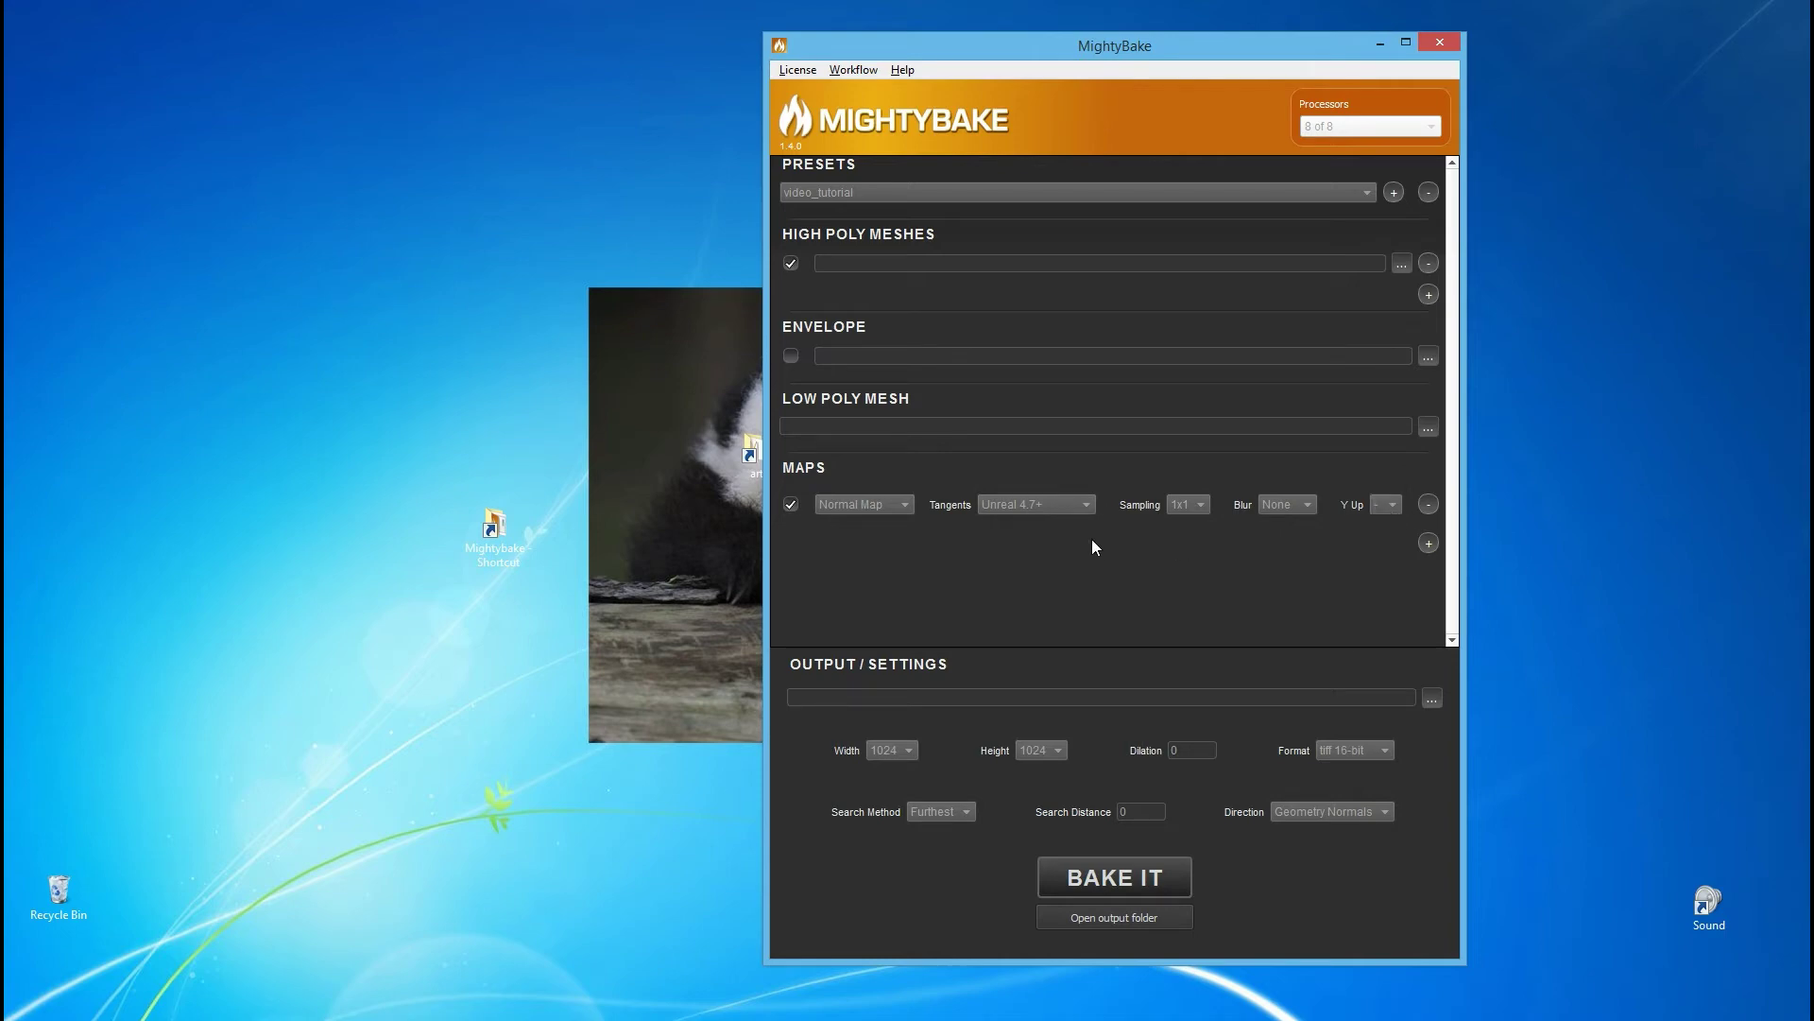
{"action": "left_click", "coordinate": [1067, 504]}
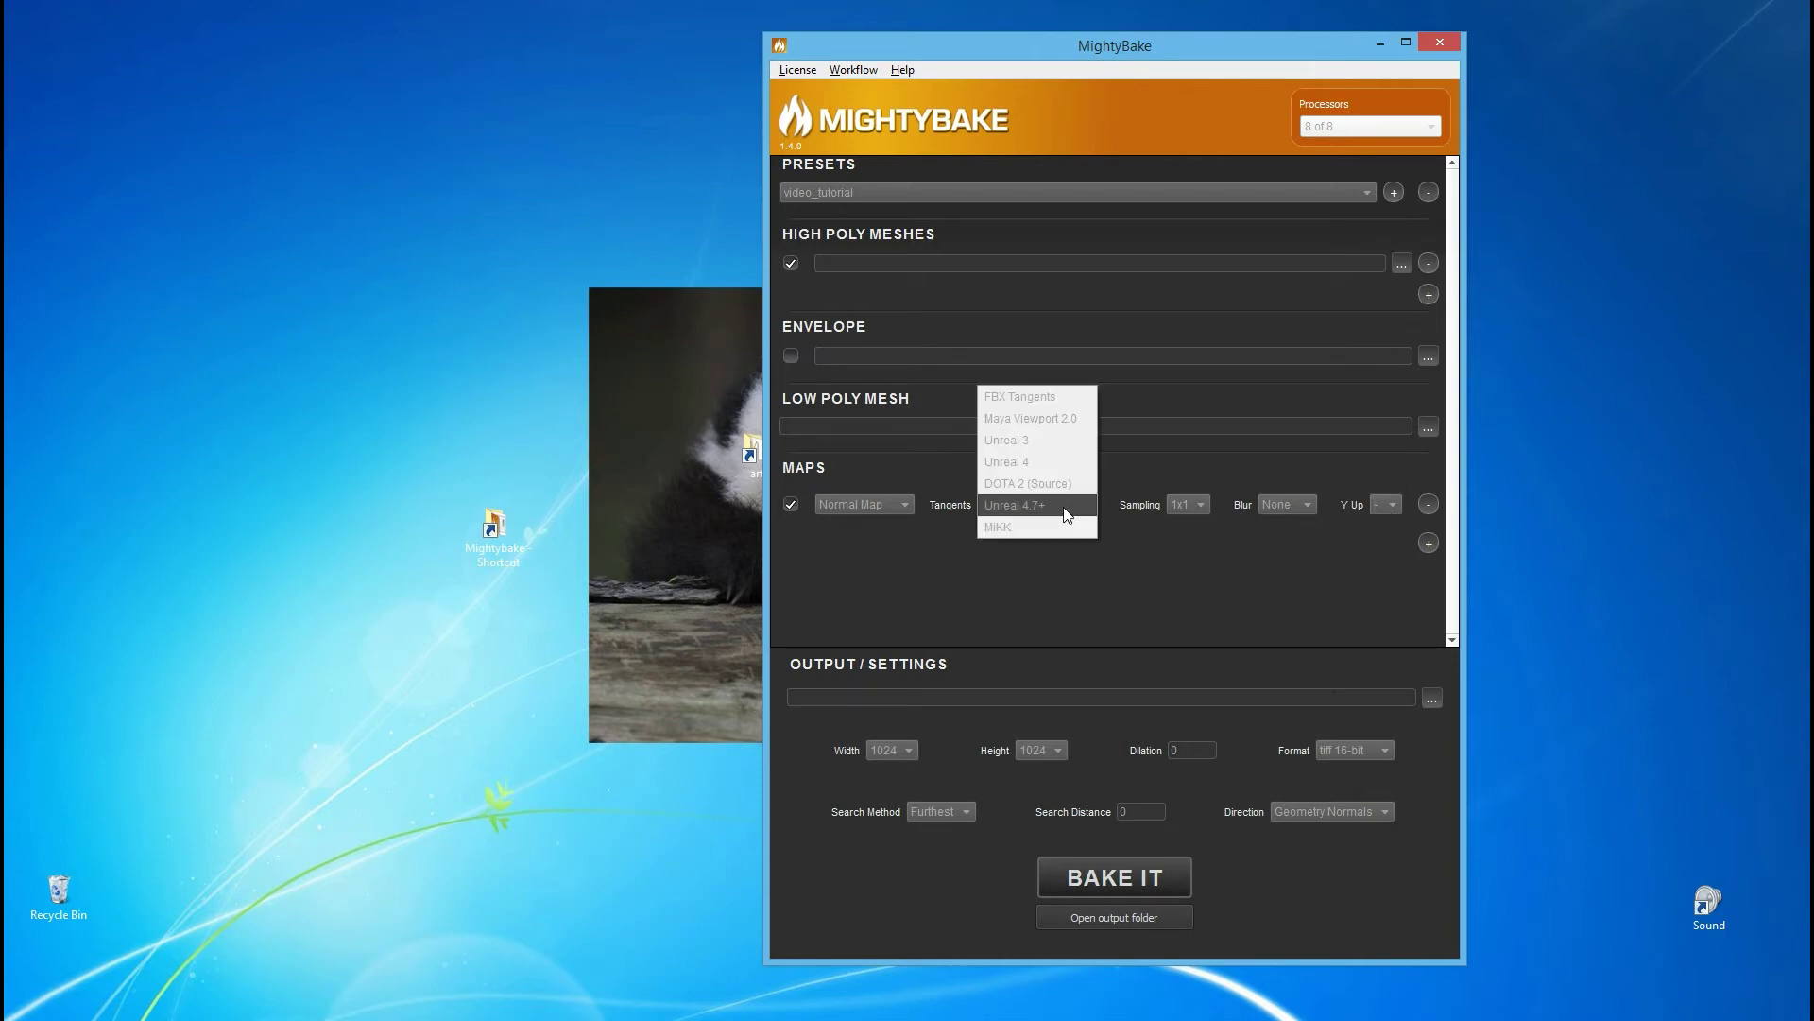
{"action": "left_click", "coordinate": [1048, 418]}
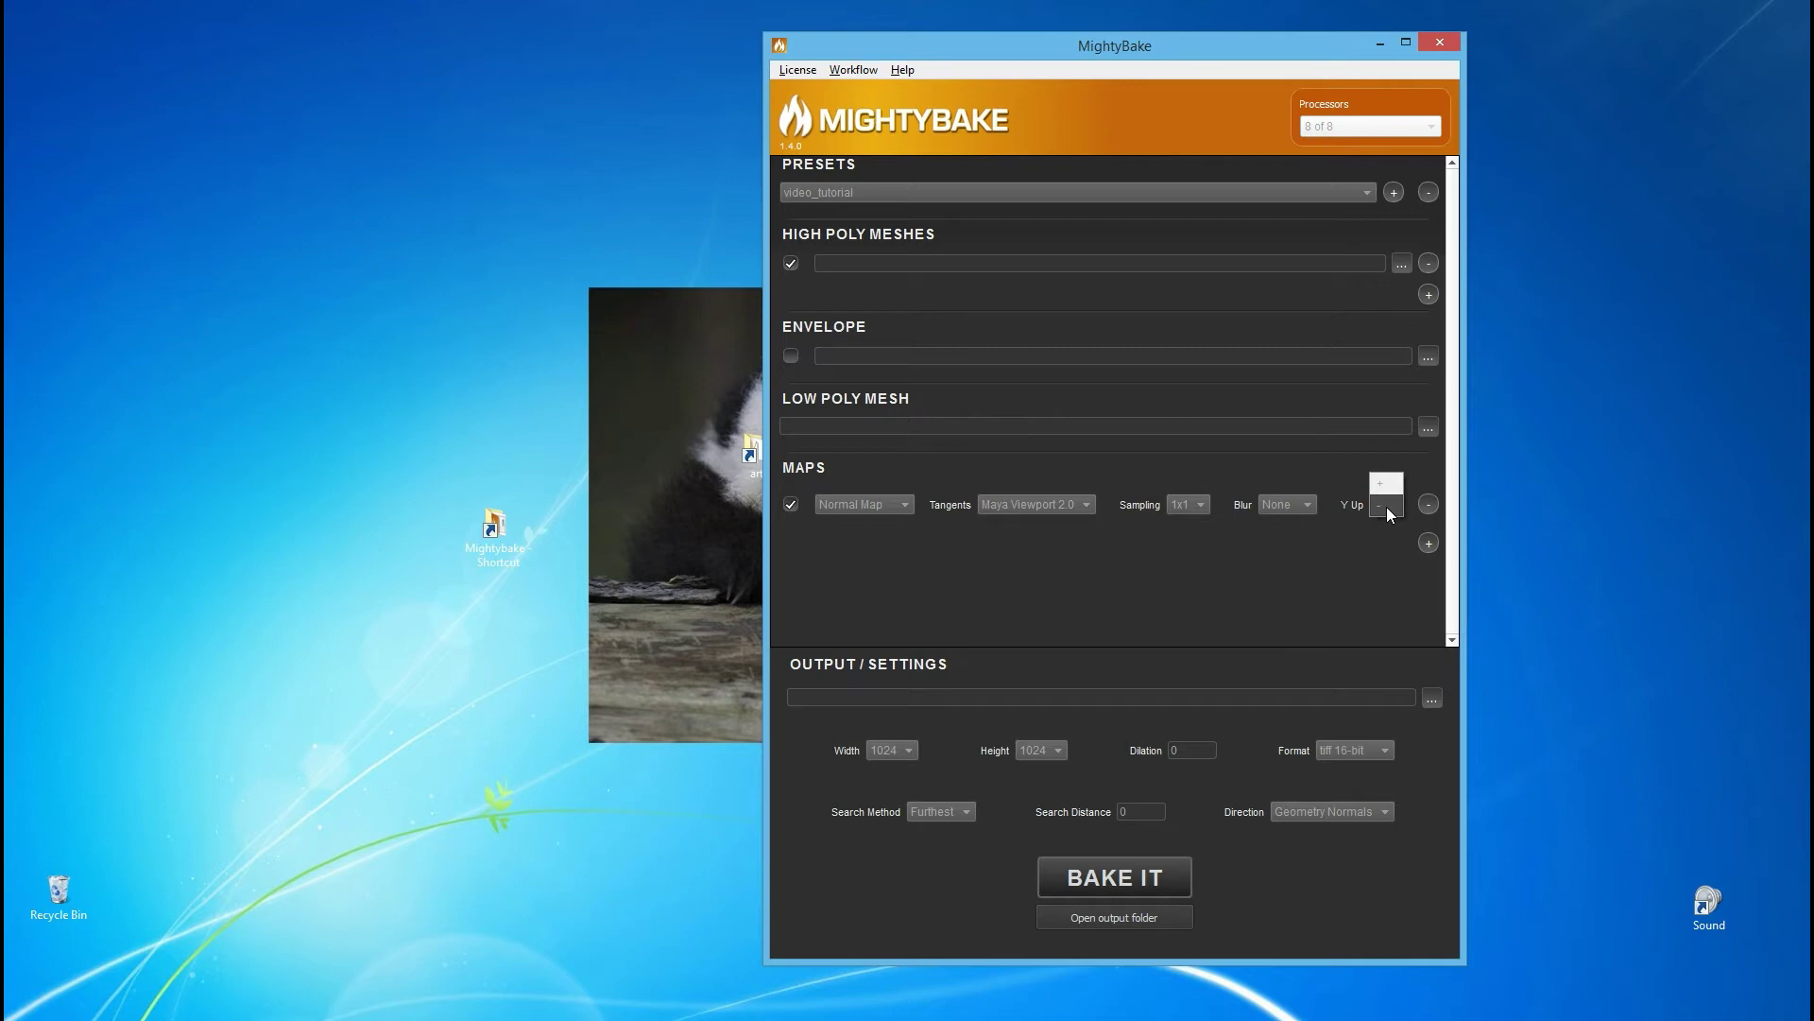
Set the normal map's tangents to Unreal 4.7+ and return them to Maya Viewport 2.0
{"action": "left_click", "coordinate": [1080, 503]}
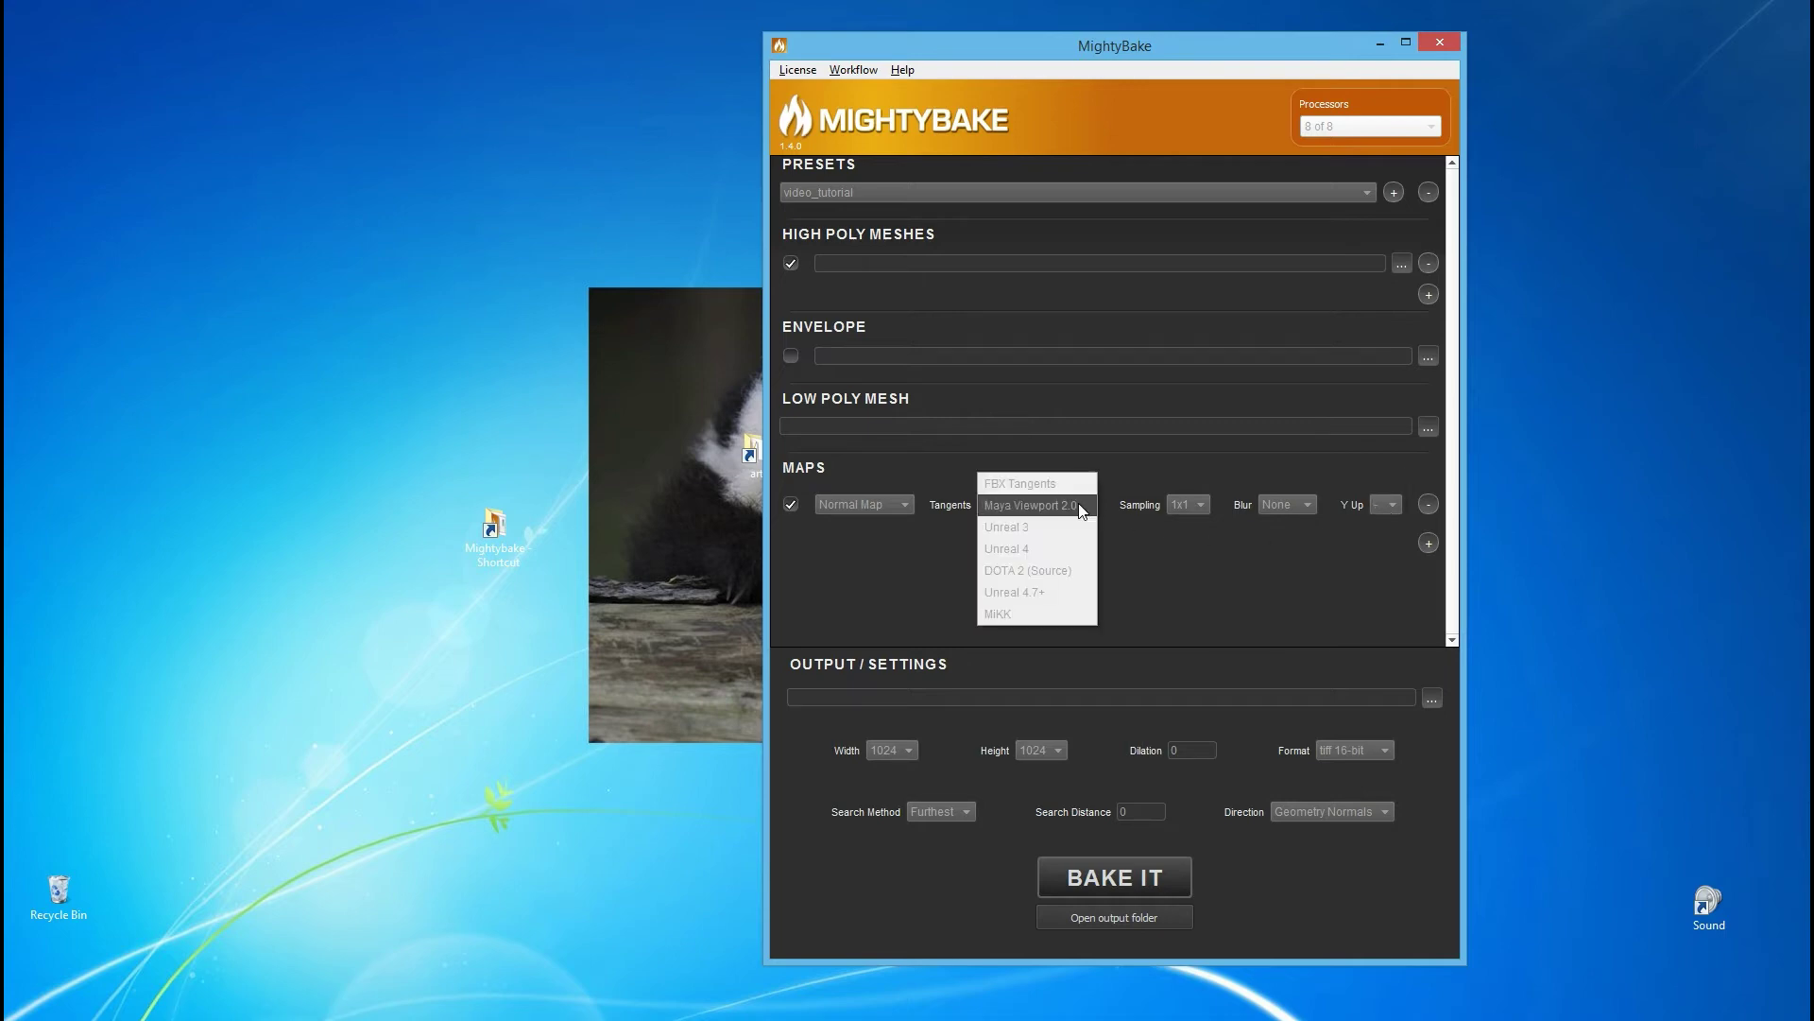
{"action": "left_click", "coordinate": [1058, 586]}
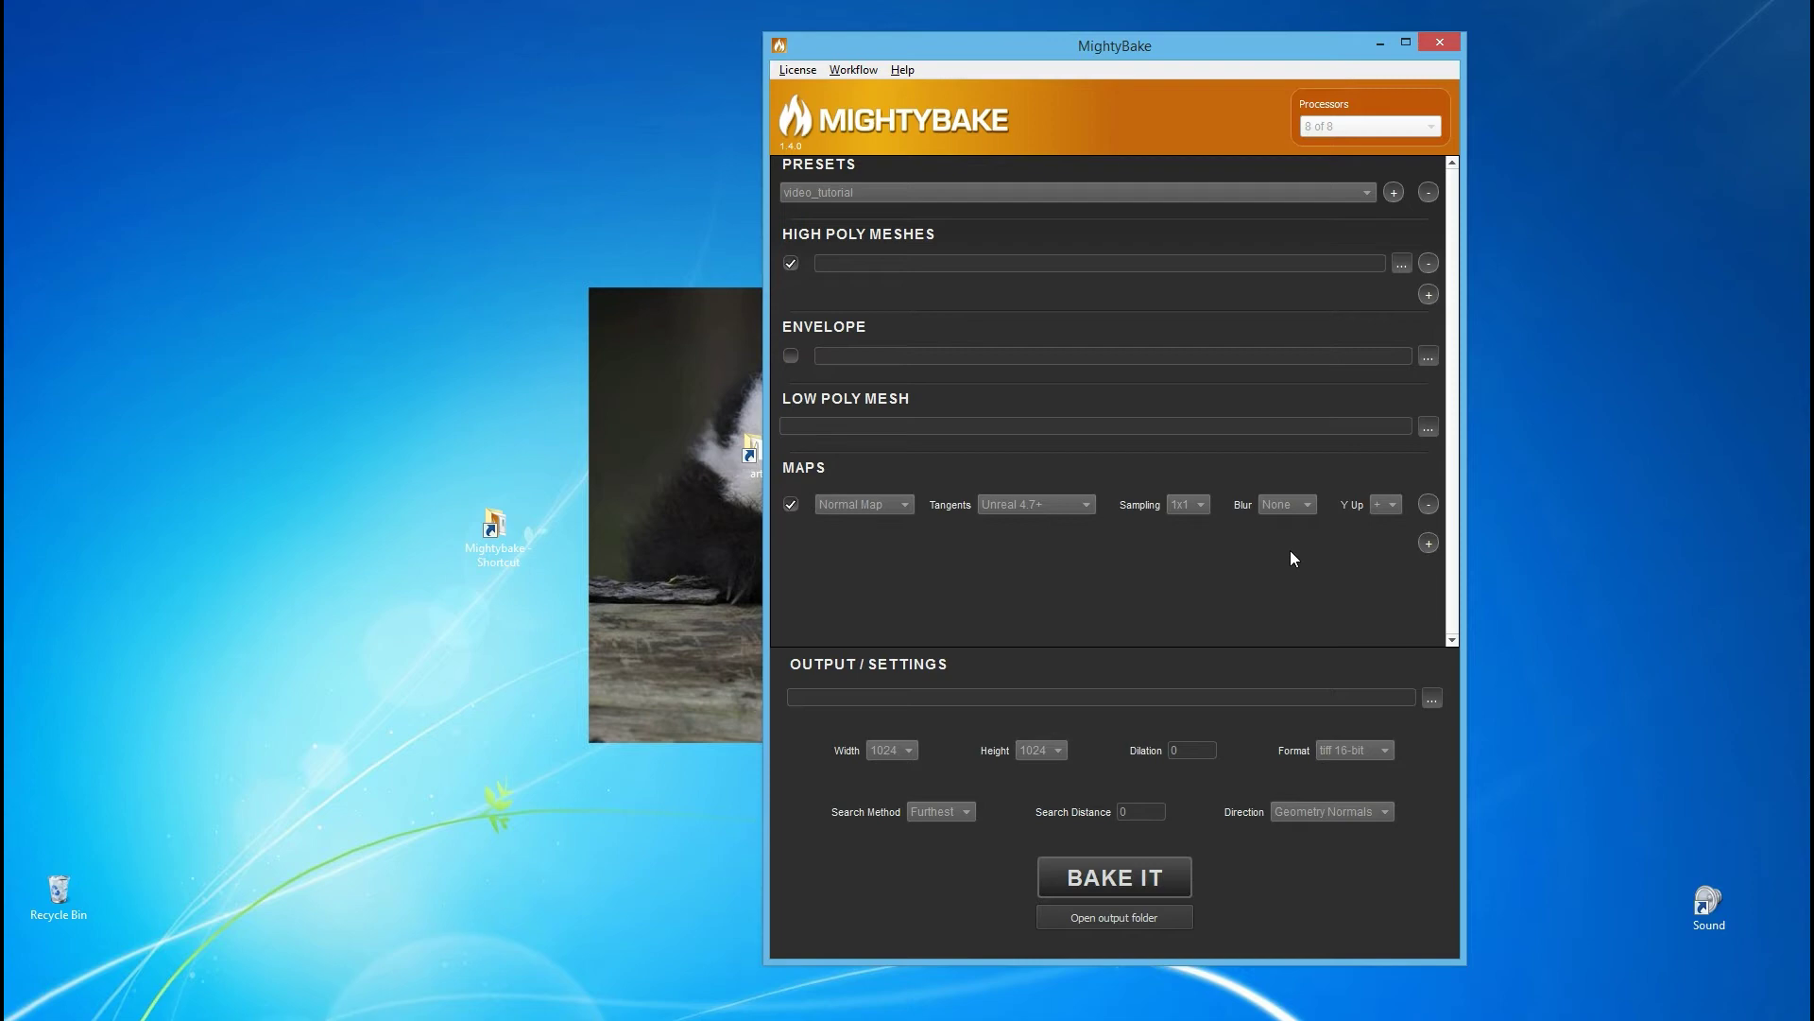
{"action": "left_click", "coordinate": [1073, 505]}
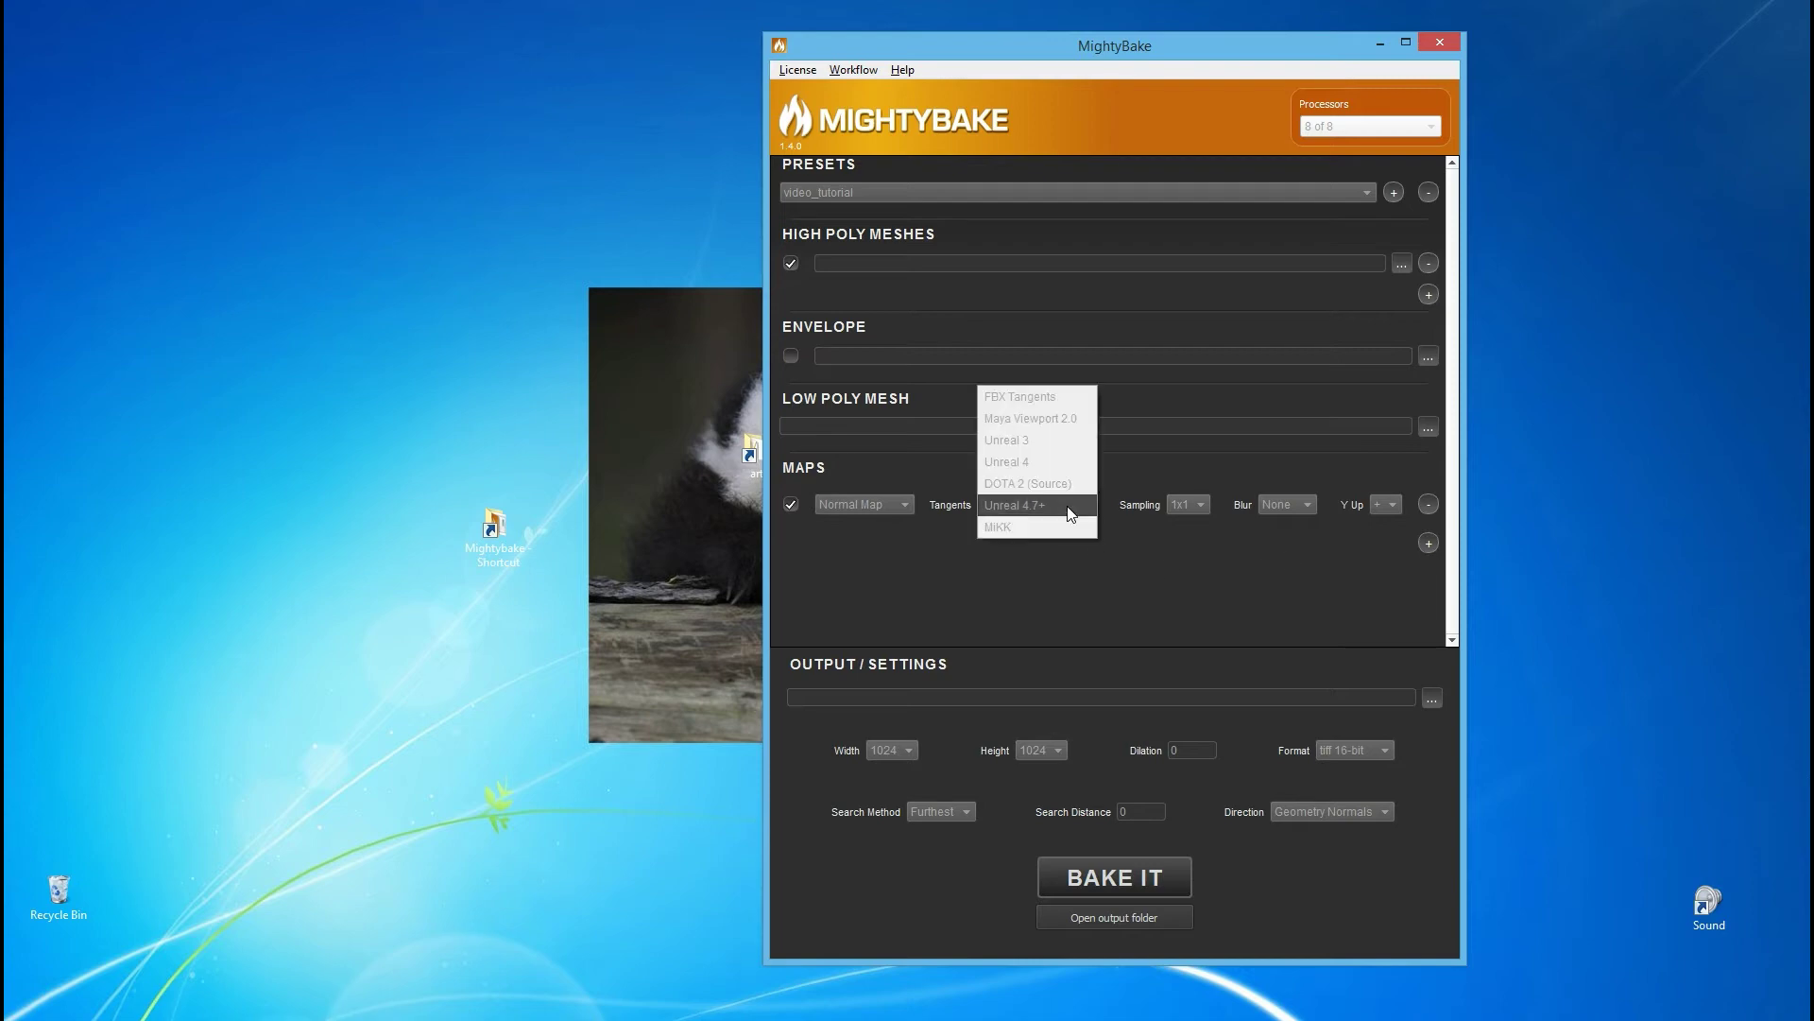
{"action": "left_click", "coordinate": [1074, 422]}
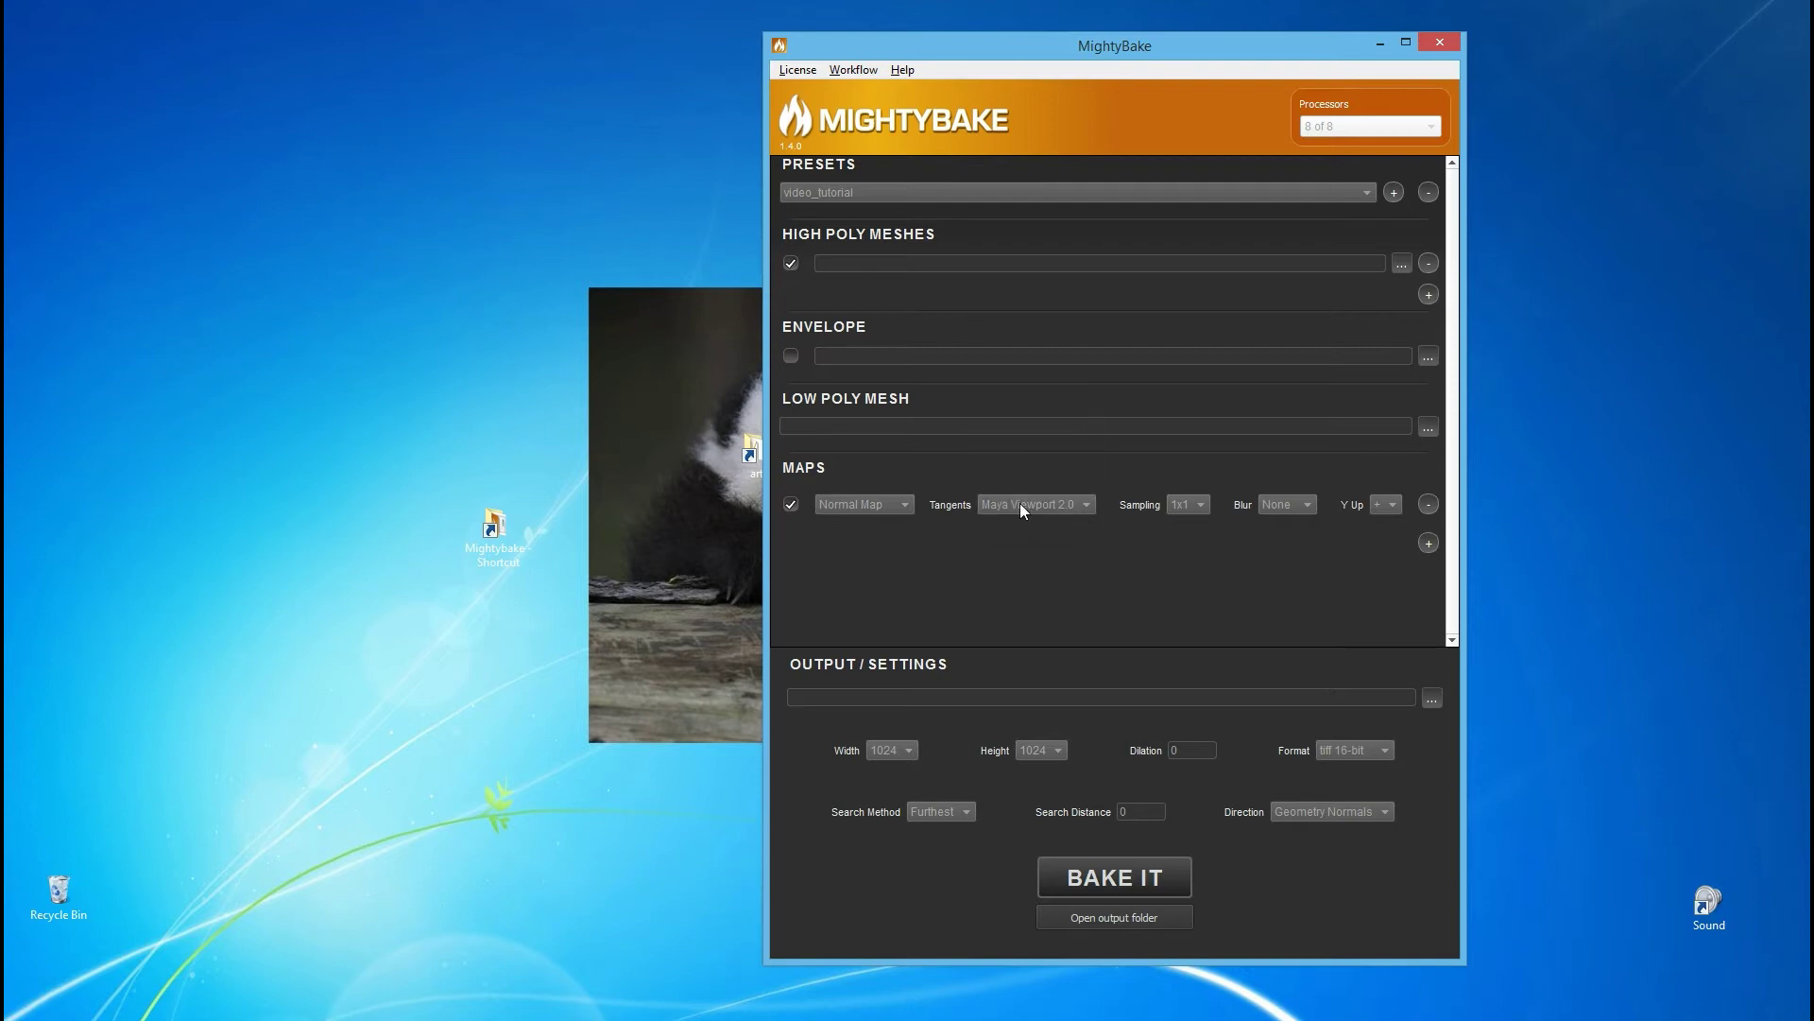
Set the normal map's tangents to MiKK
{"action": "left_click", "coordinate": [1083, 511]}
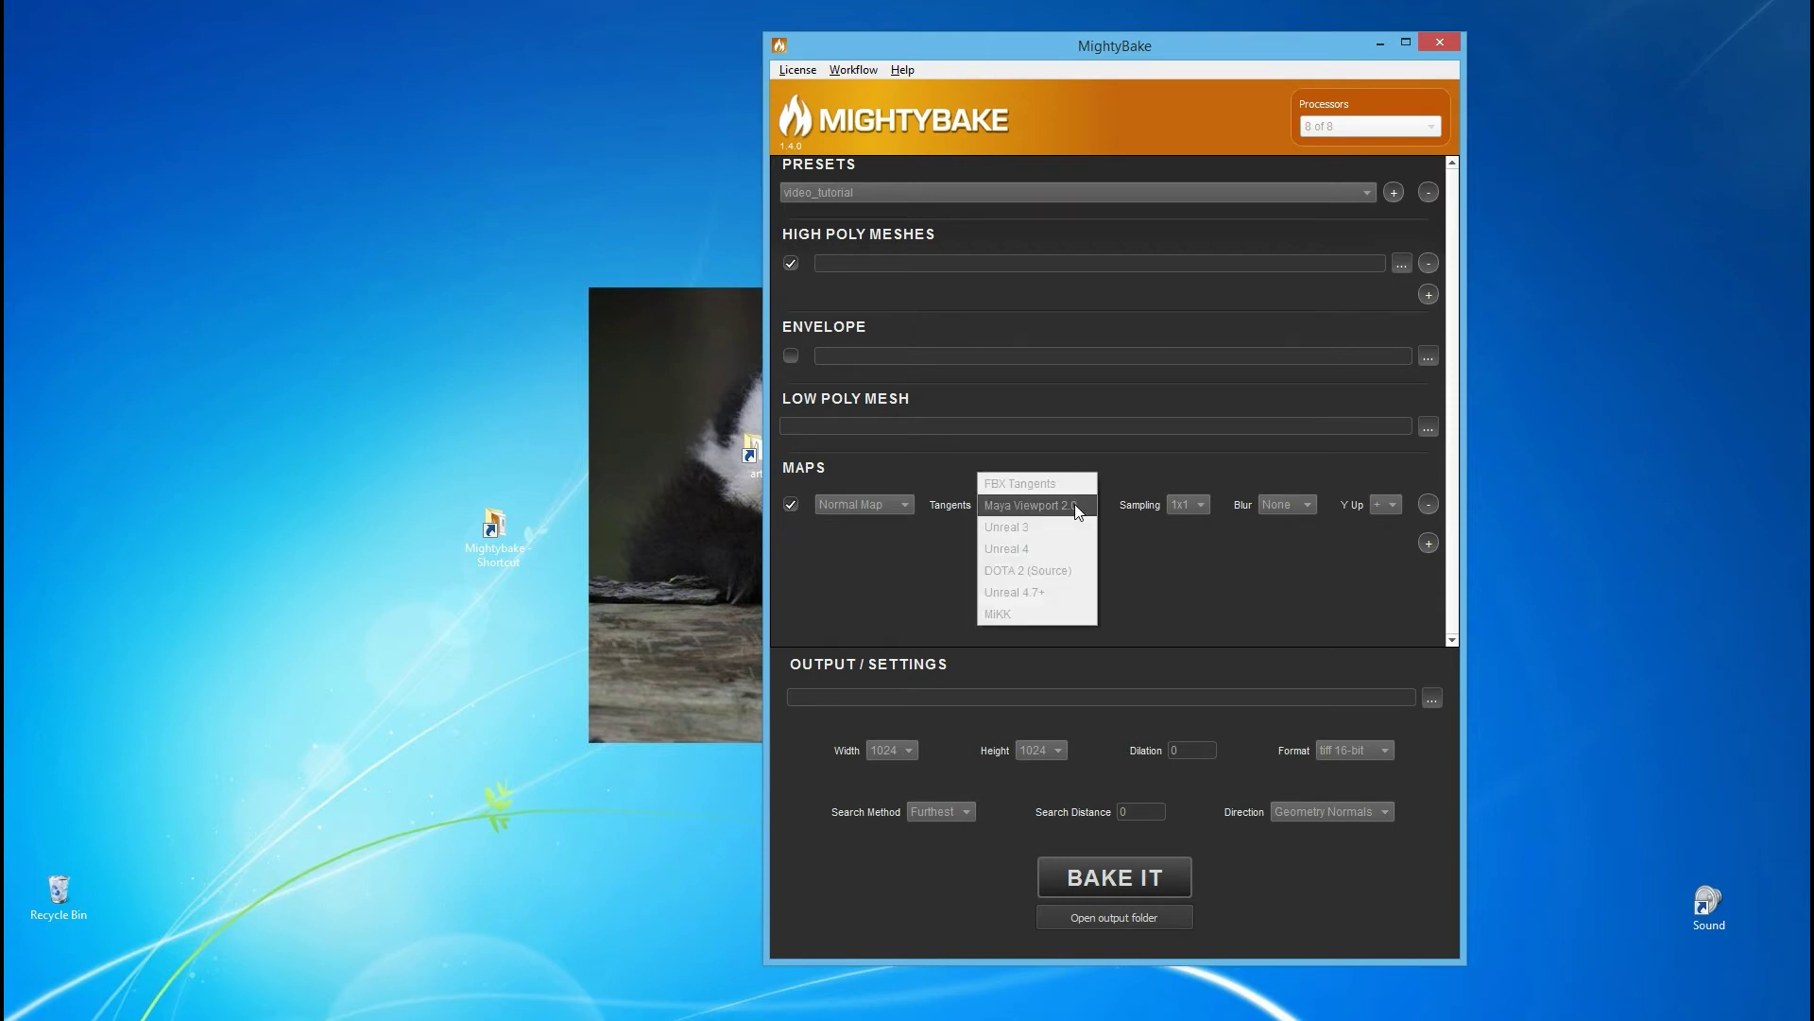
{"action": "left_click", "coordinate": [1030, 611]}
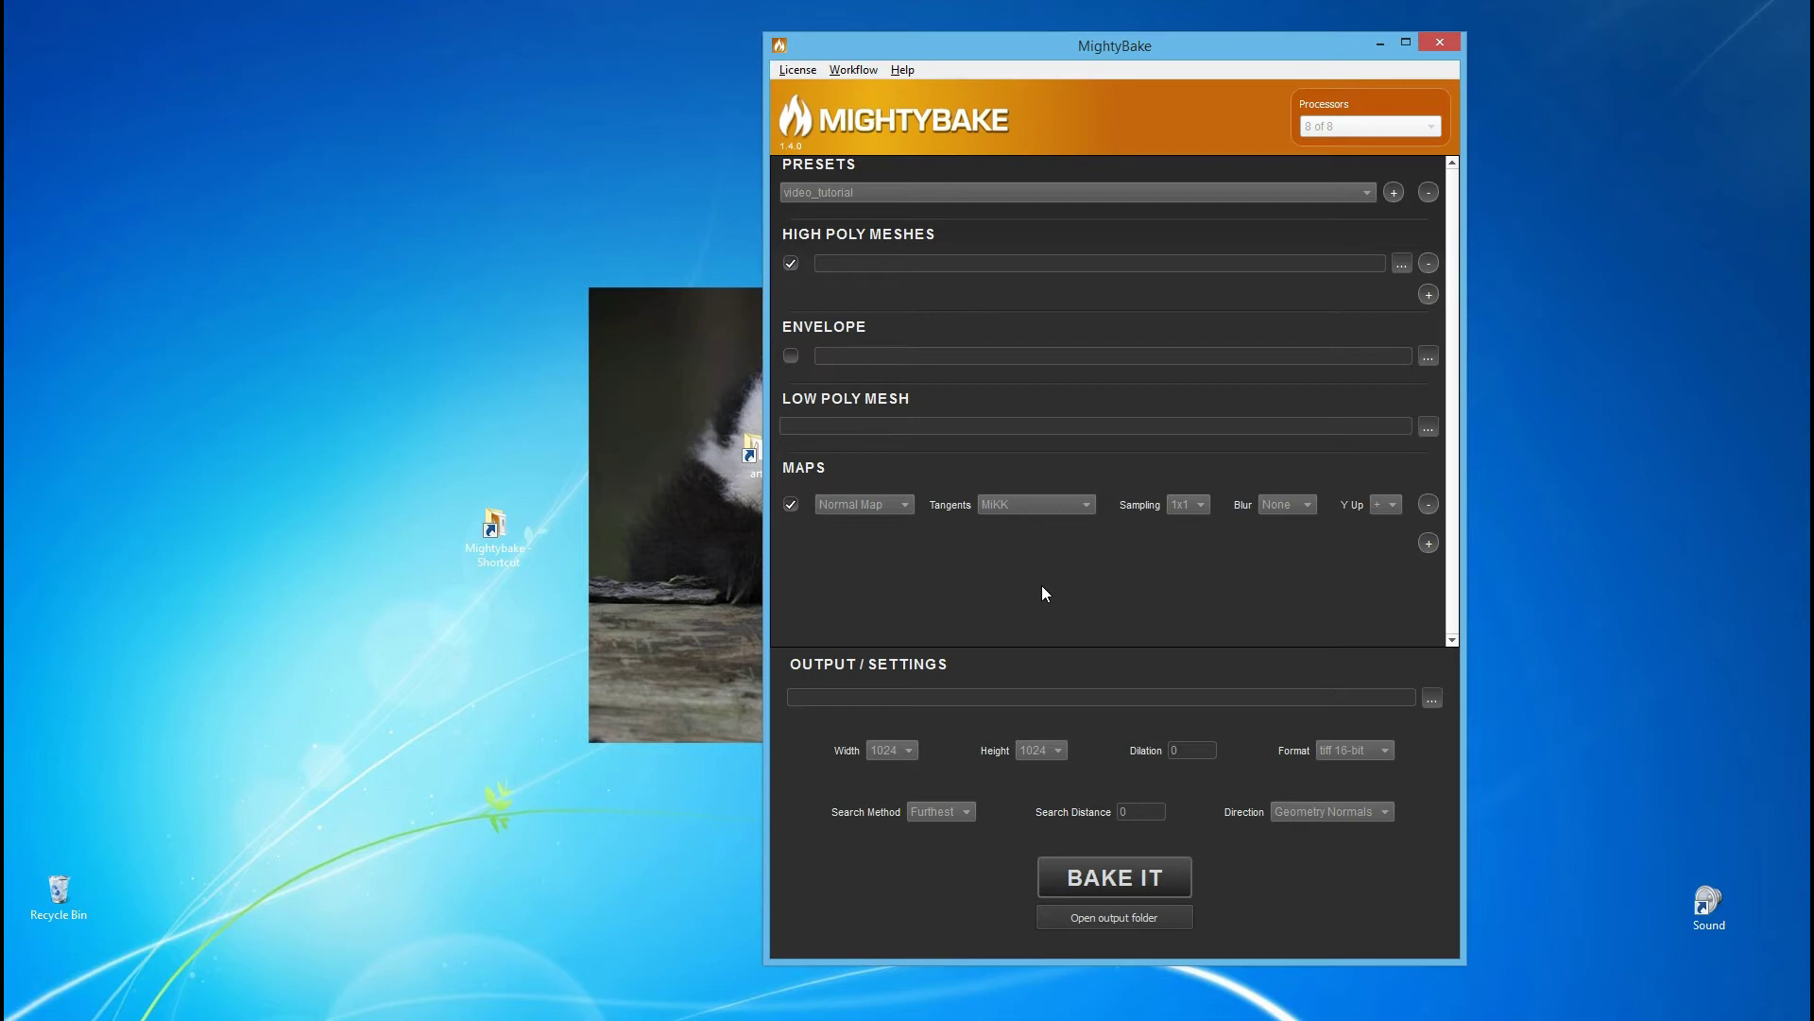
{"action": "left_click", "coordinate": [1020, 507]}
{"action": "left_click", "coordinate": [1035, 495]}
{"action": "left_click", "coordinate": [1045, 506]}
{"action": "left_click", "coordinate": [1030, 529]}
{"action": "left_click", "coordinate": [1058, 497]}
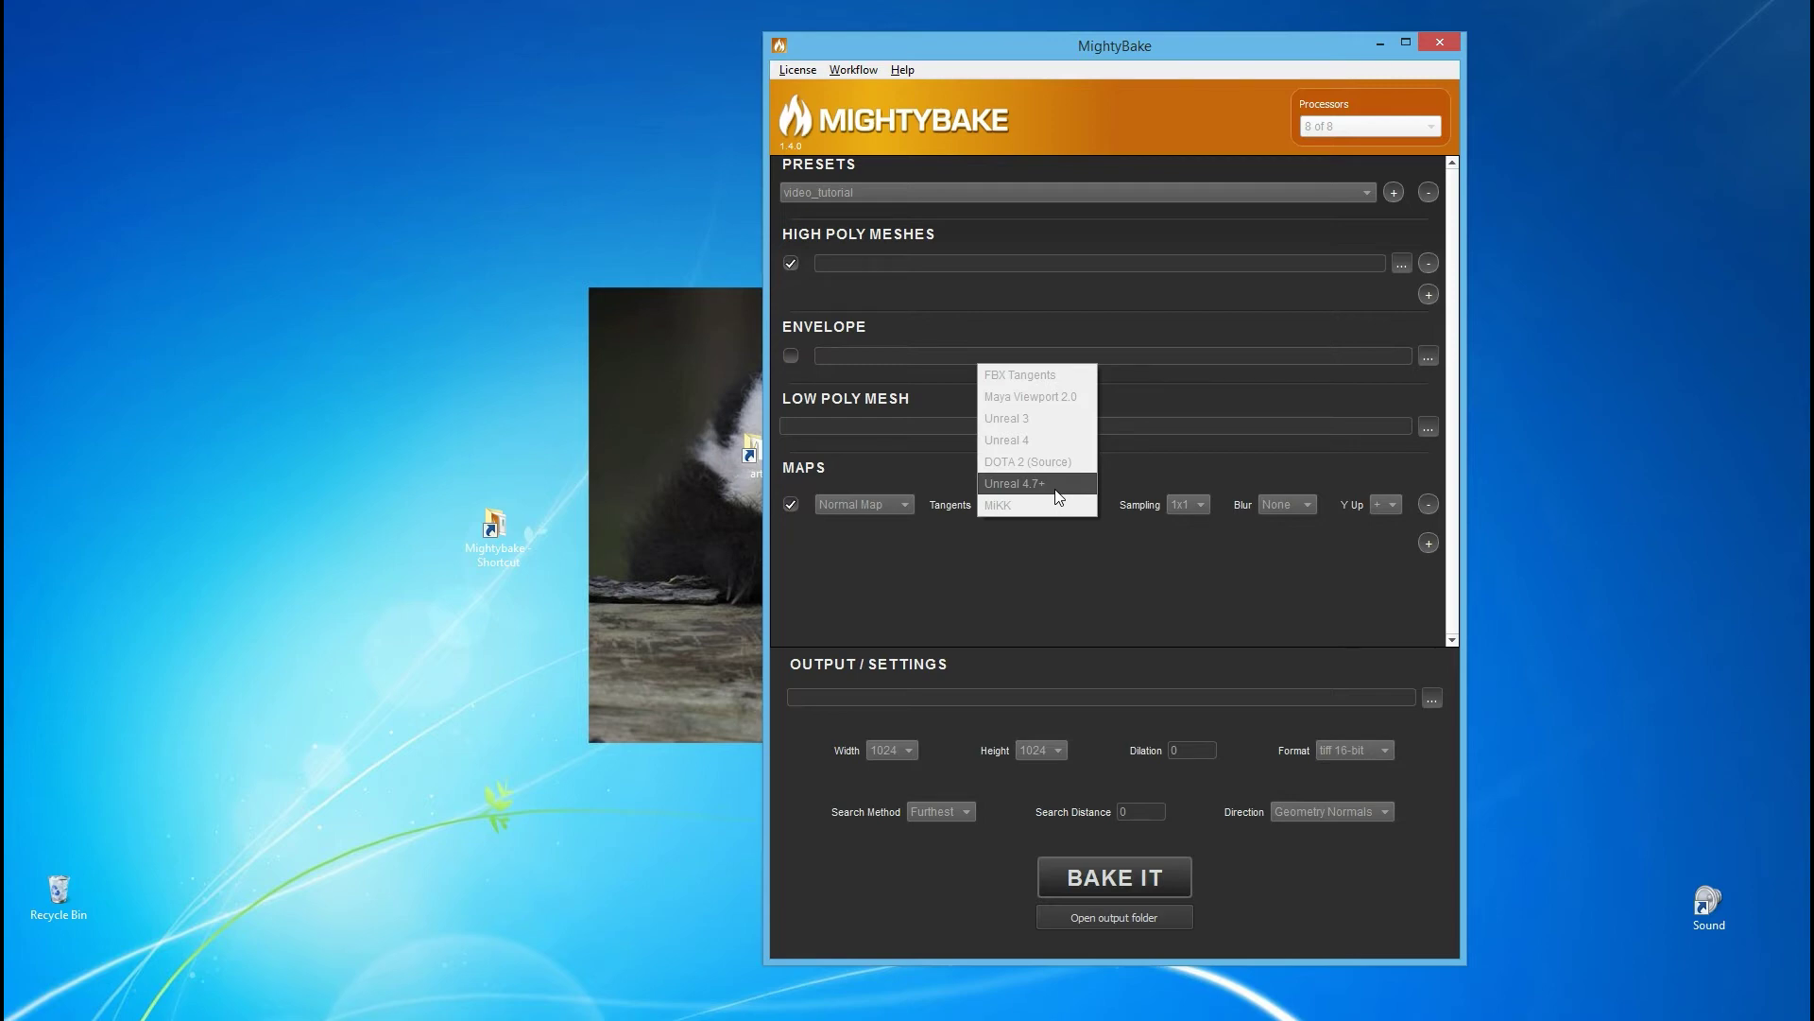
{"action": "left_click", "coordinate": [1051, 504]}
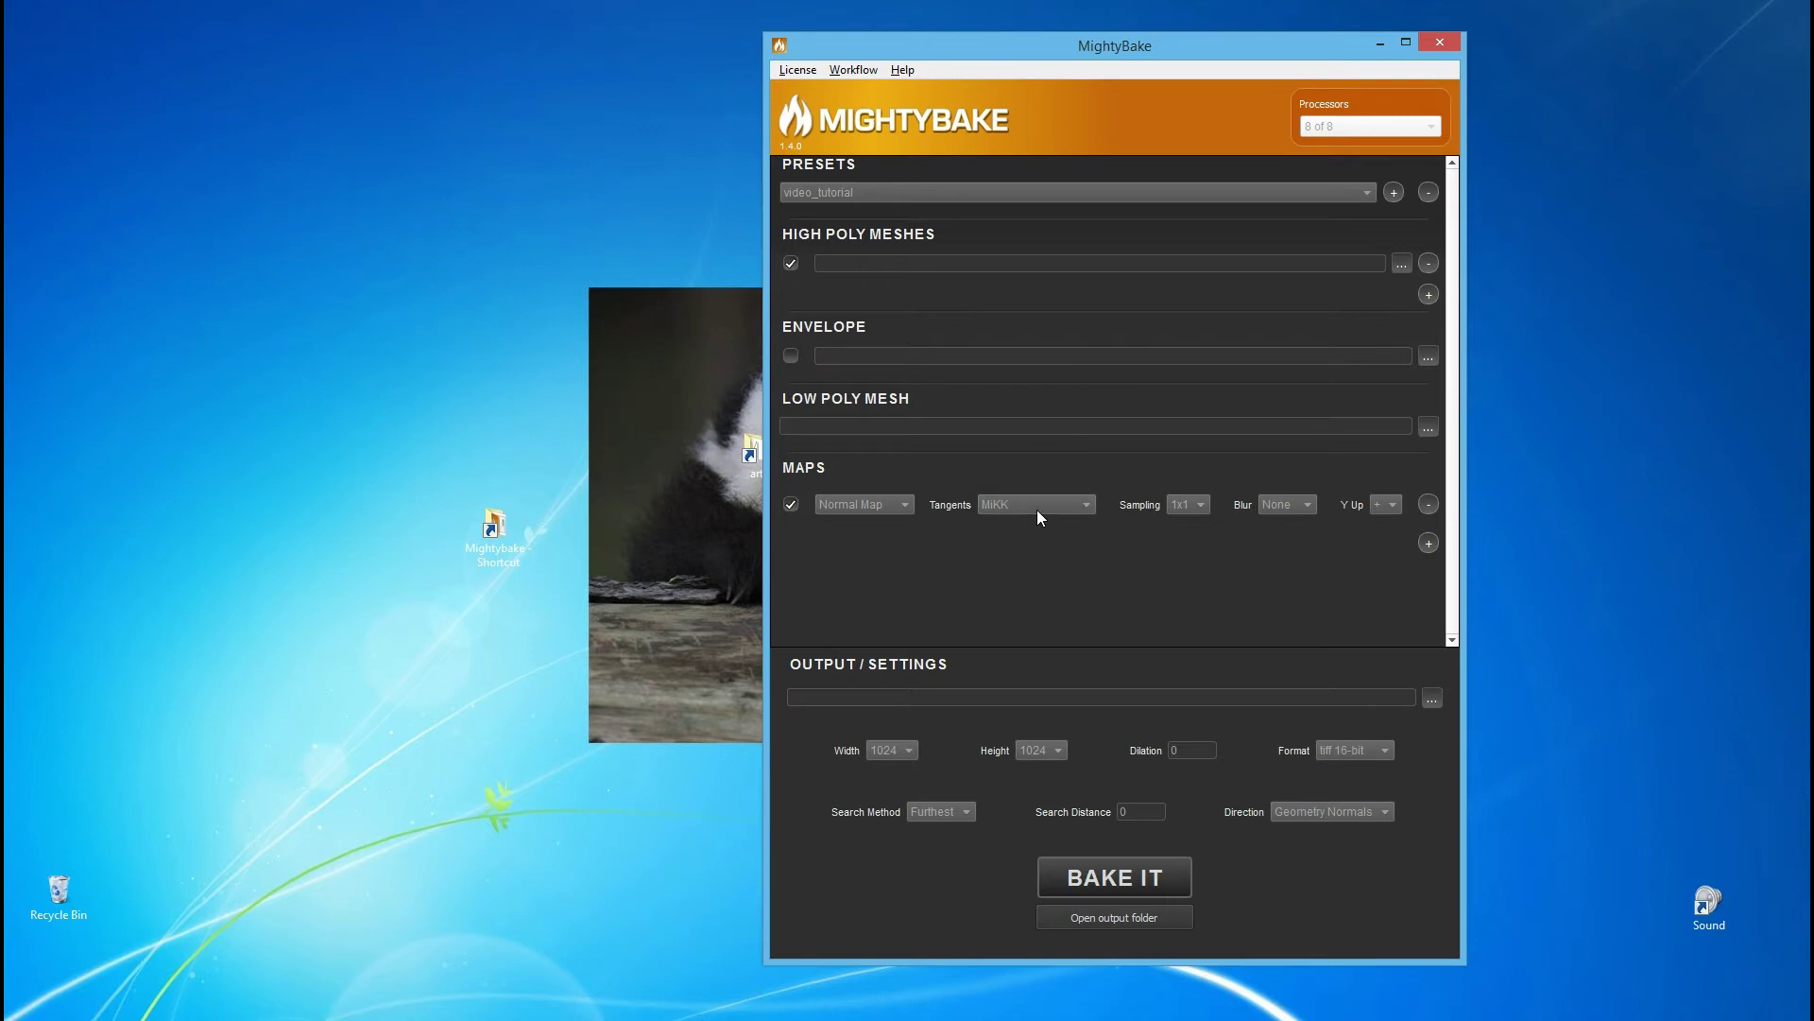
Change the normal map's tangents from MiKK to Unreal 4.7+ and back to Maya Viewport 2.0
{"action": "left_click", "coordinate": [1037, 511]}
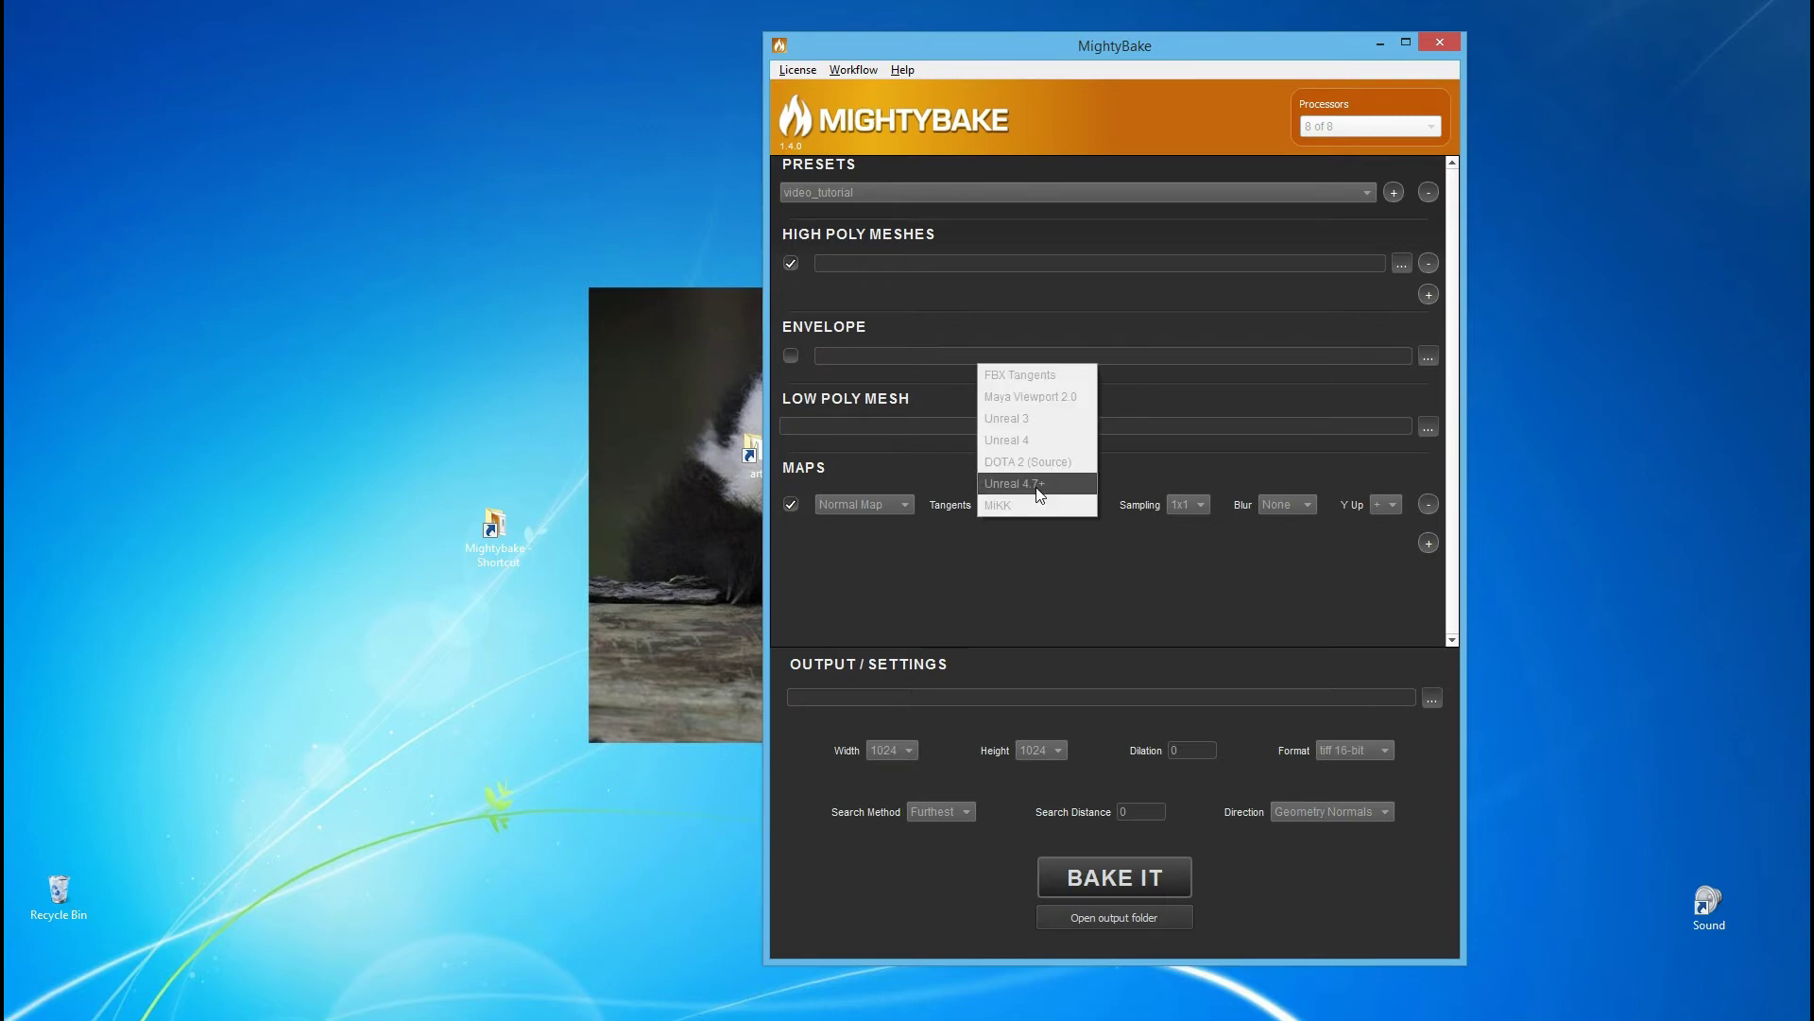
{"action": "left_click", "coordinate": [1040, 484]}
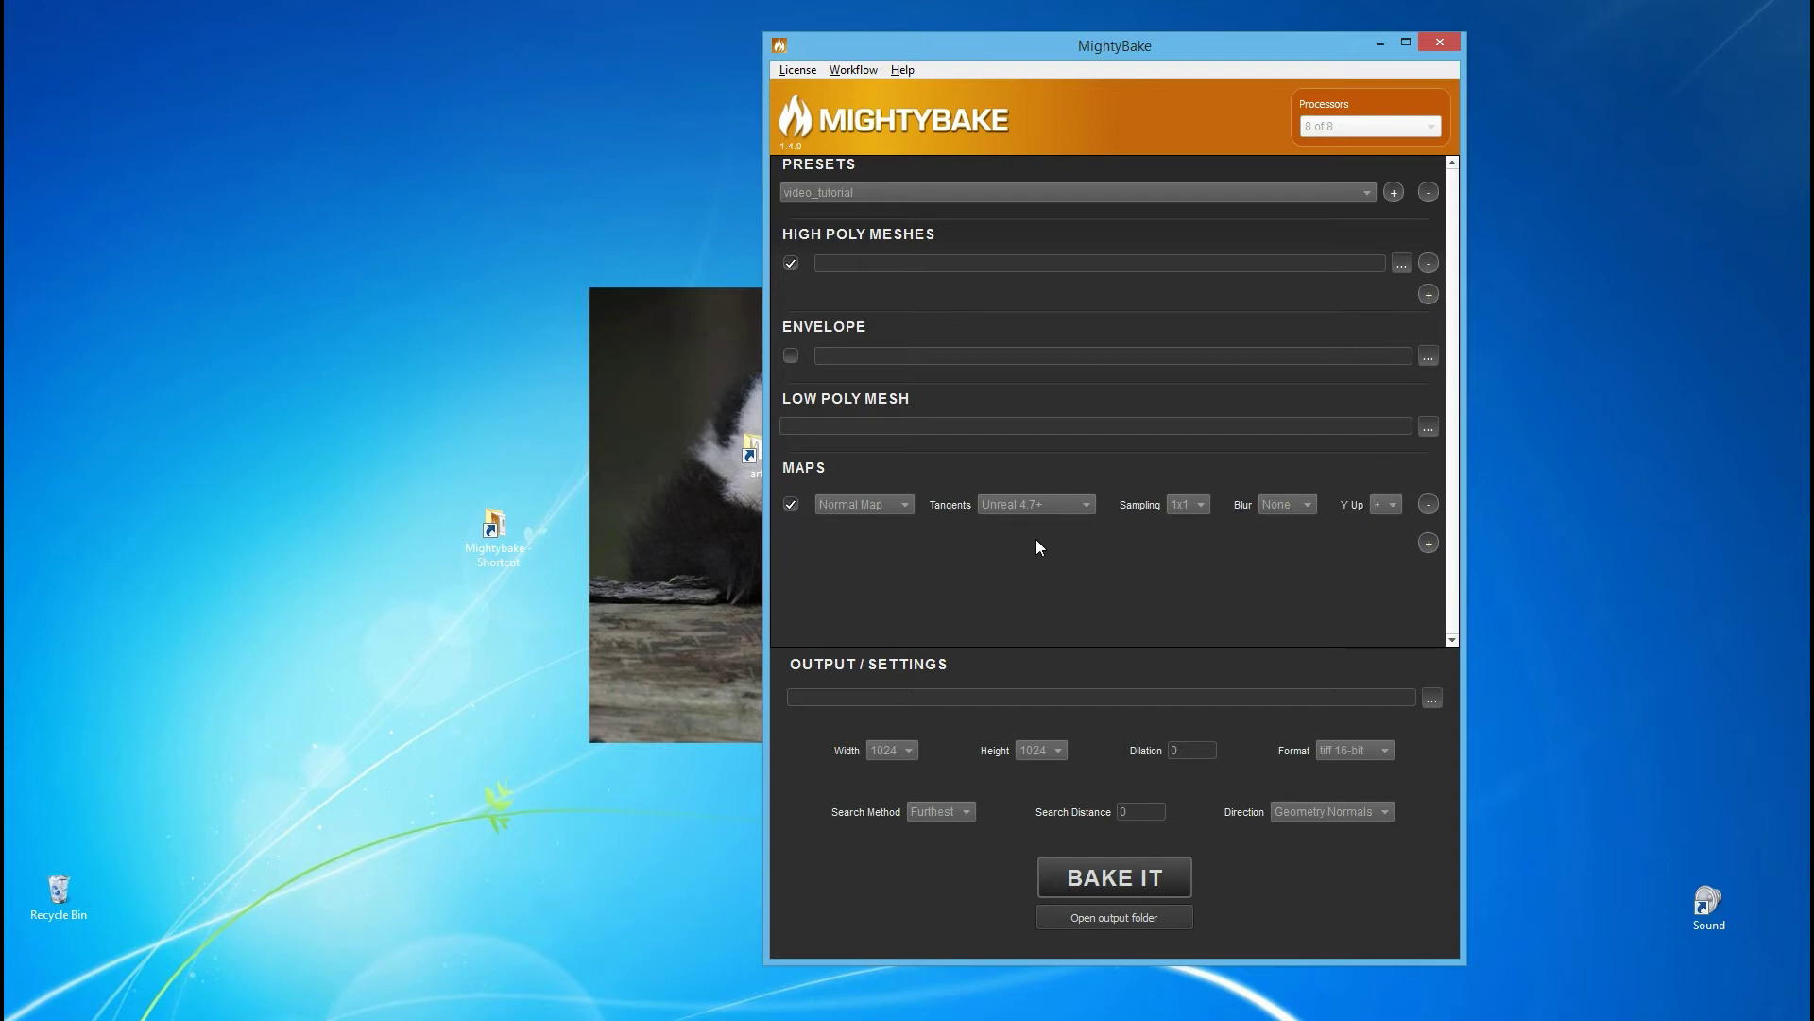
{"action": "left_click", "coordinate": [1037, 506]}
{"action": "left_click", "coordinate": [1030, 422]}
Set the normal map's sampling to 4x4 and its blur to 3 pixel
{"action": "left_click", "coordinate": [1182, 509]}
{"action": "left_click", "coordinate": [1191, 506]}
{"action": "left_click", "coordinate": [1287, 505]}
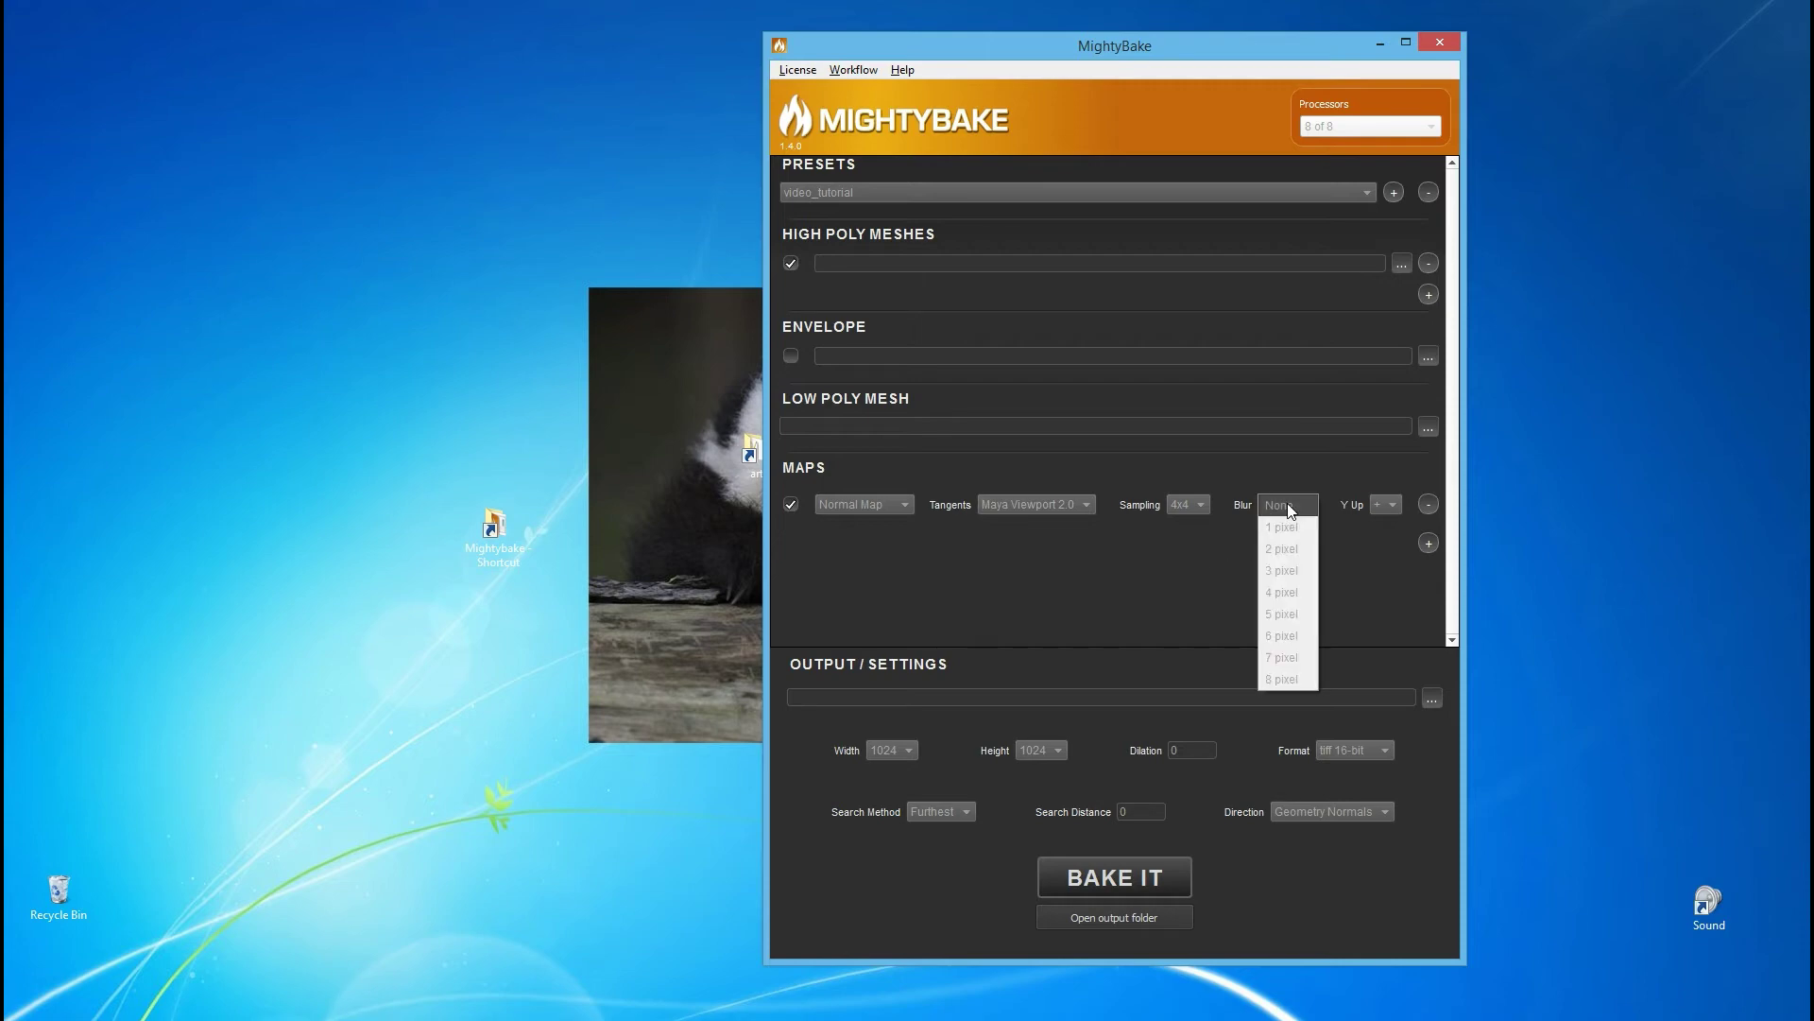
{"action": "left_click", "coordinate": [1290, 572]}
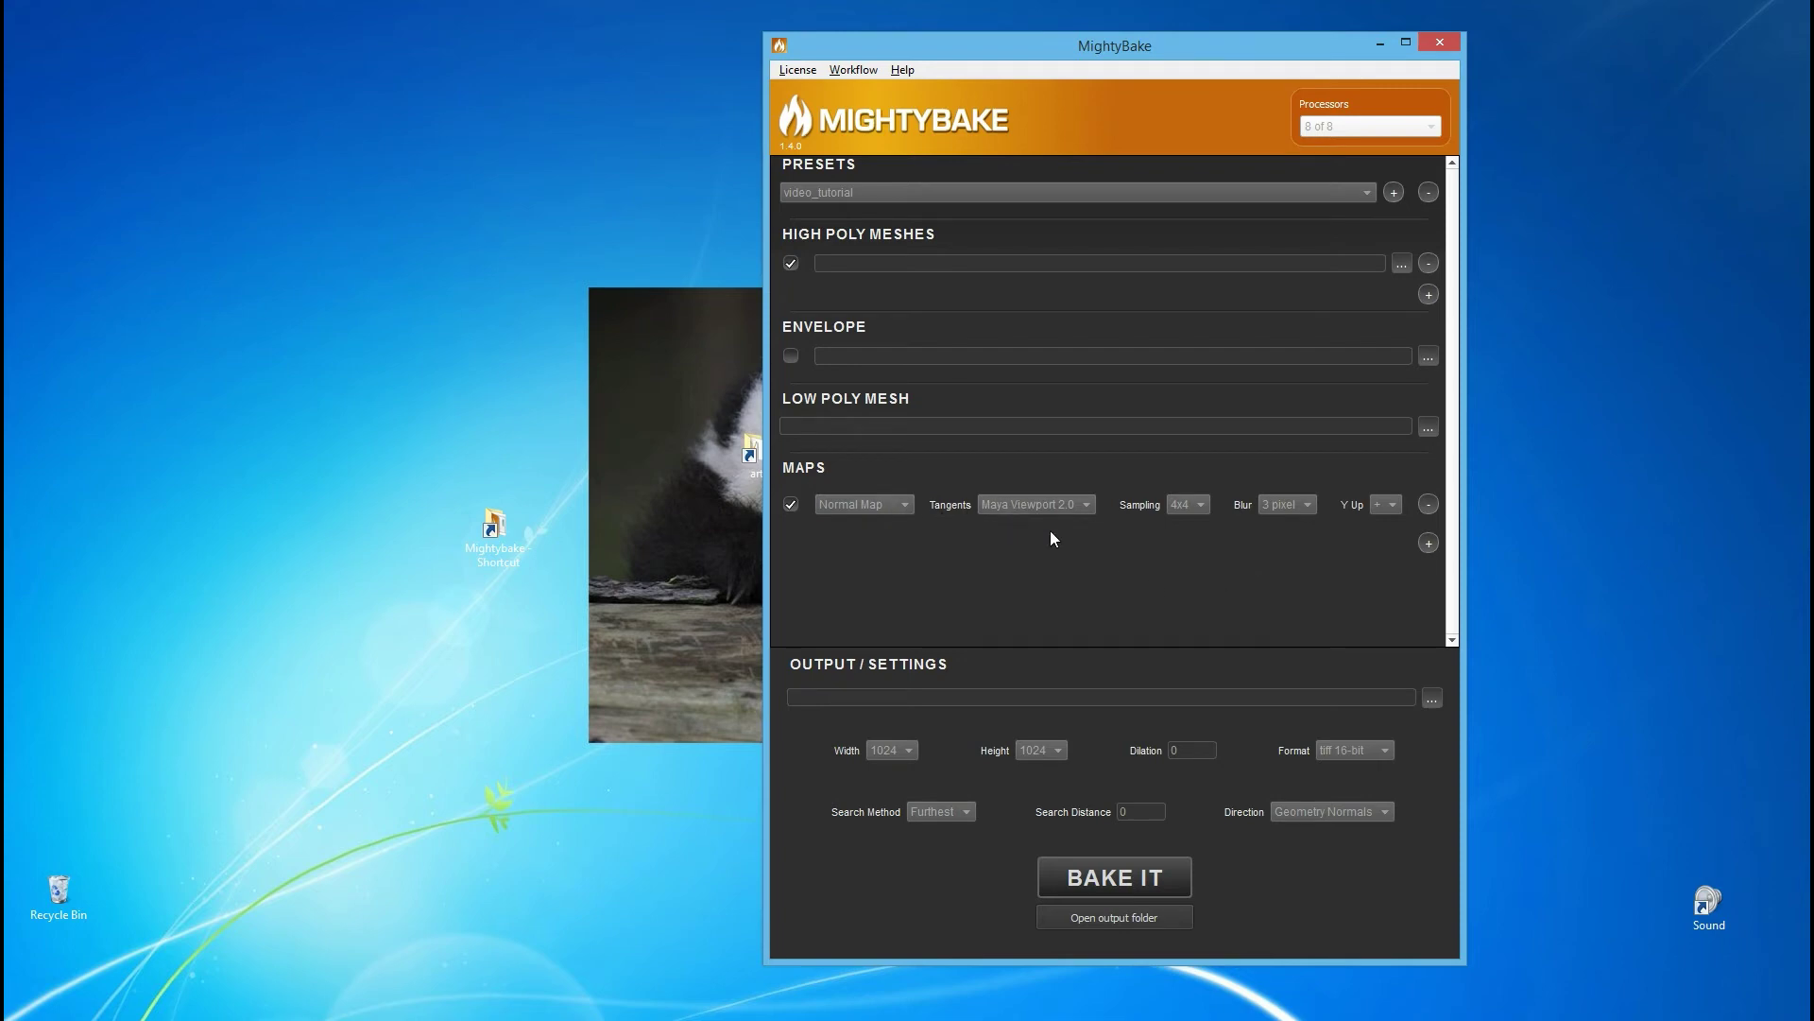
Change the map type from Normal Map to AO Map
{"action": "left_click", "coordinate": [885, 503]}
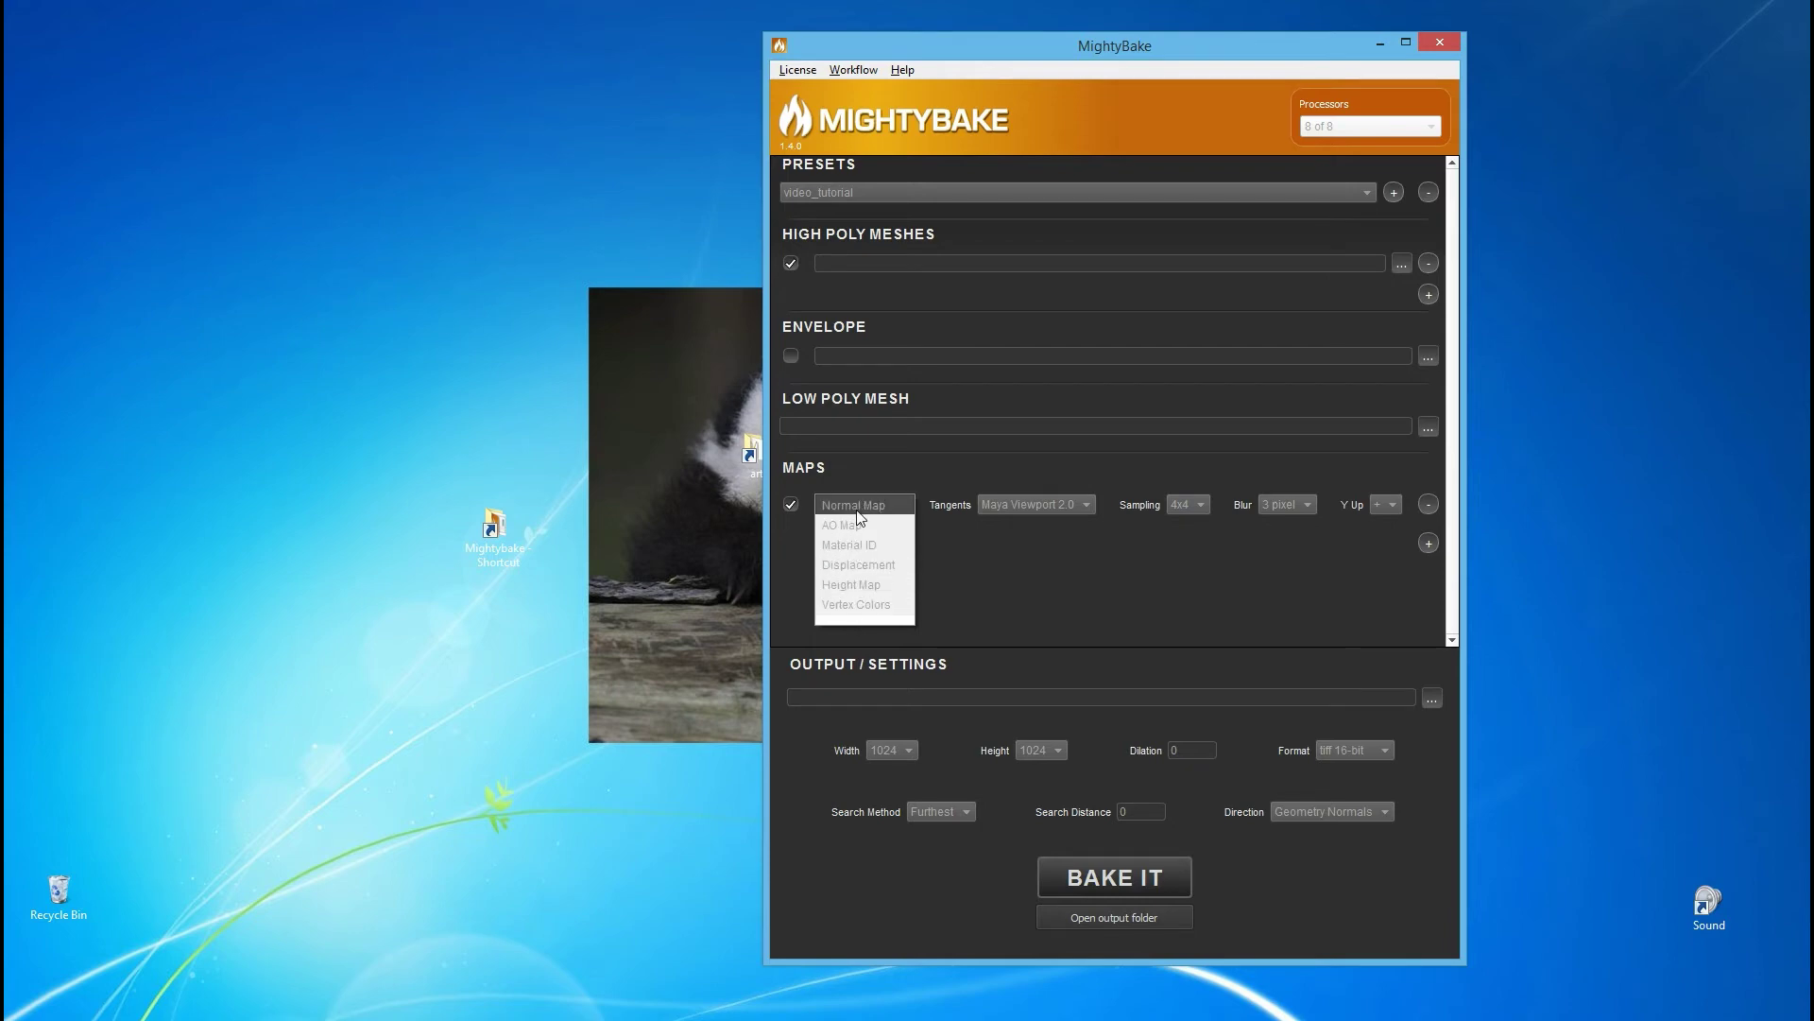
{"action": "left_click", "coordinate": [854, 526]}
{"action": "left_click", "coordinate": [881, 502]}
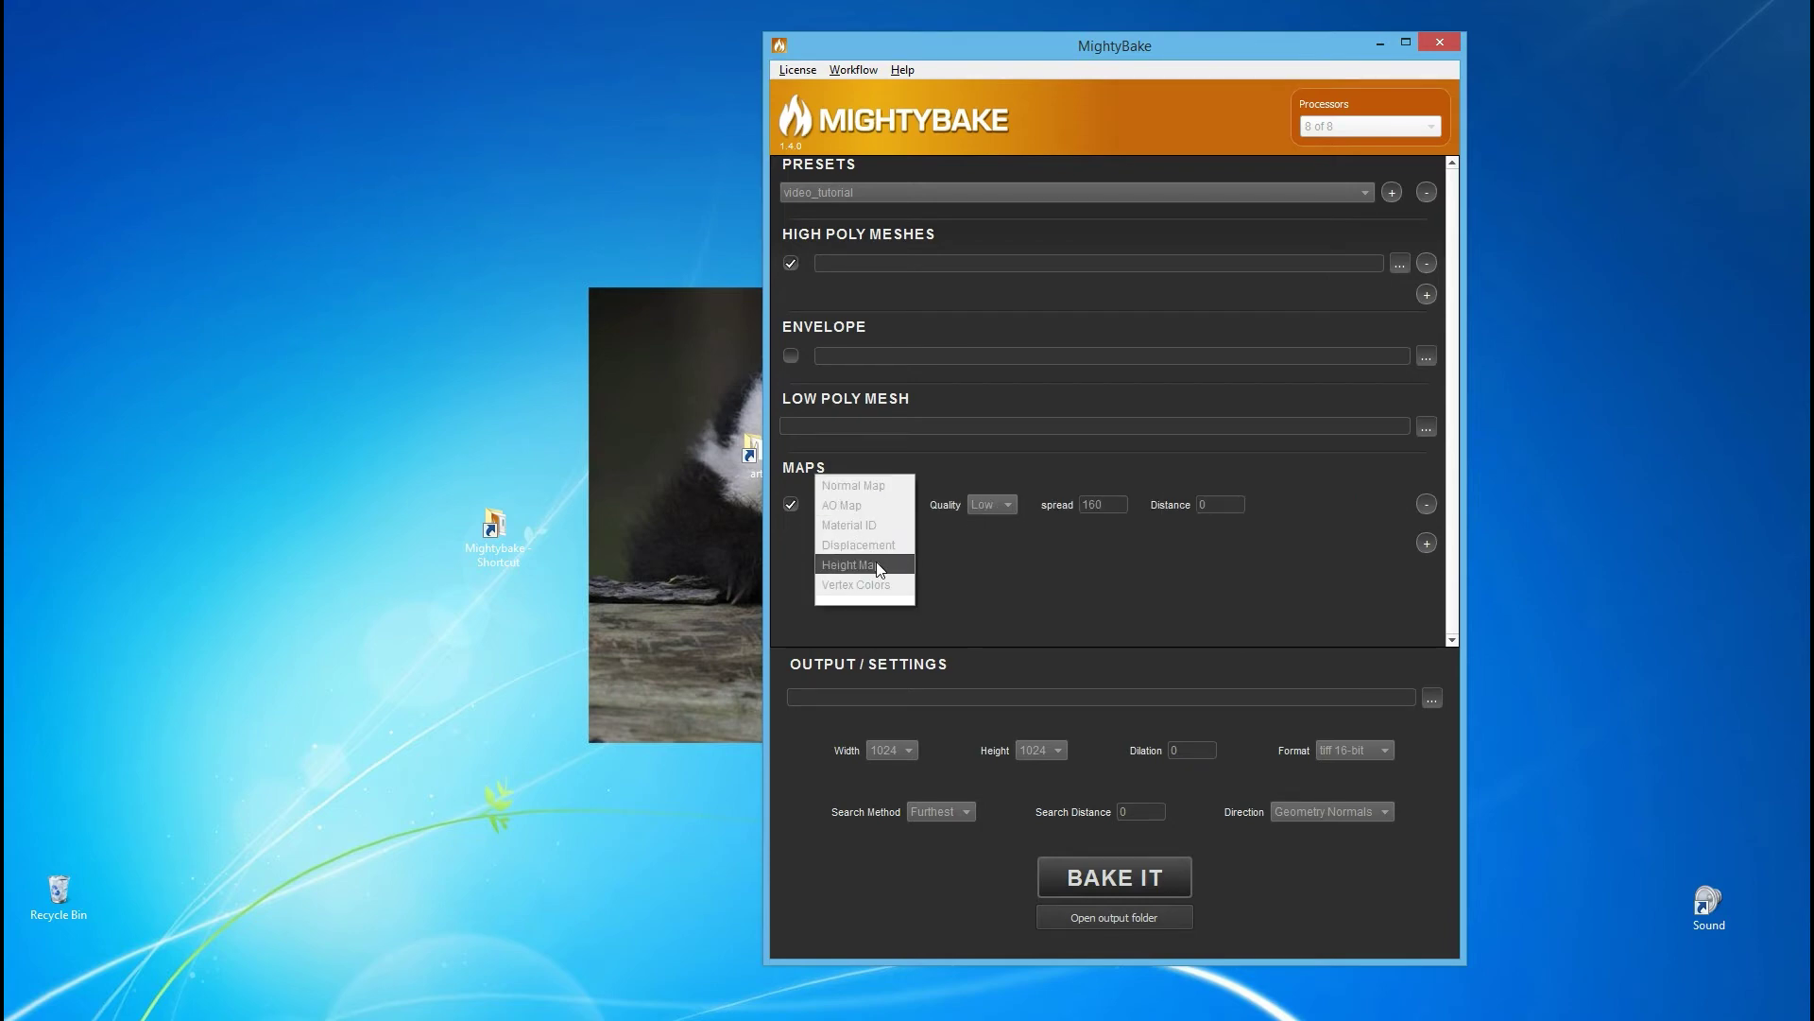
{"action": "left_click", "coordinate": [869, 508]}
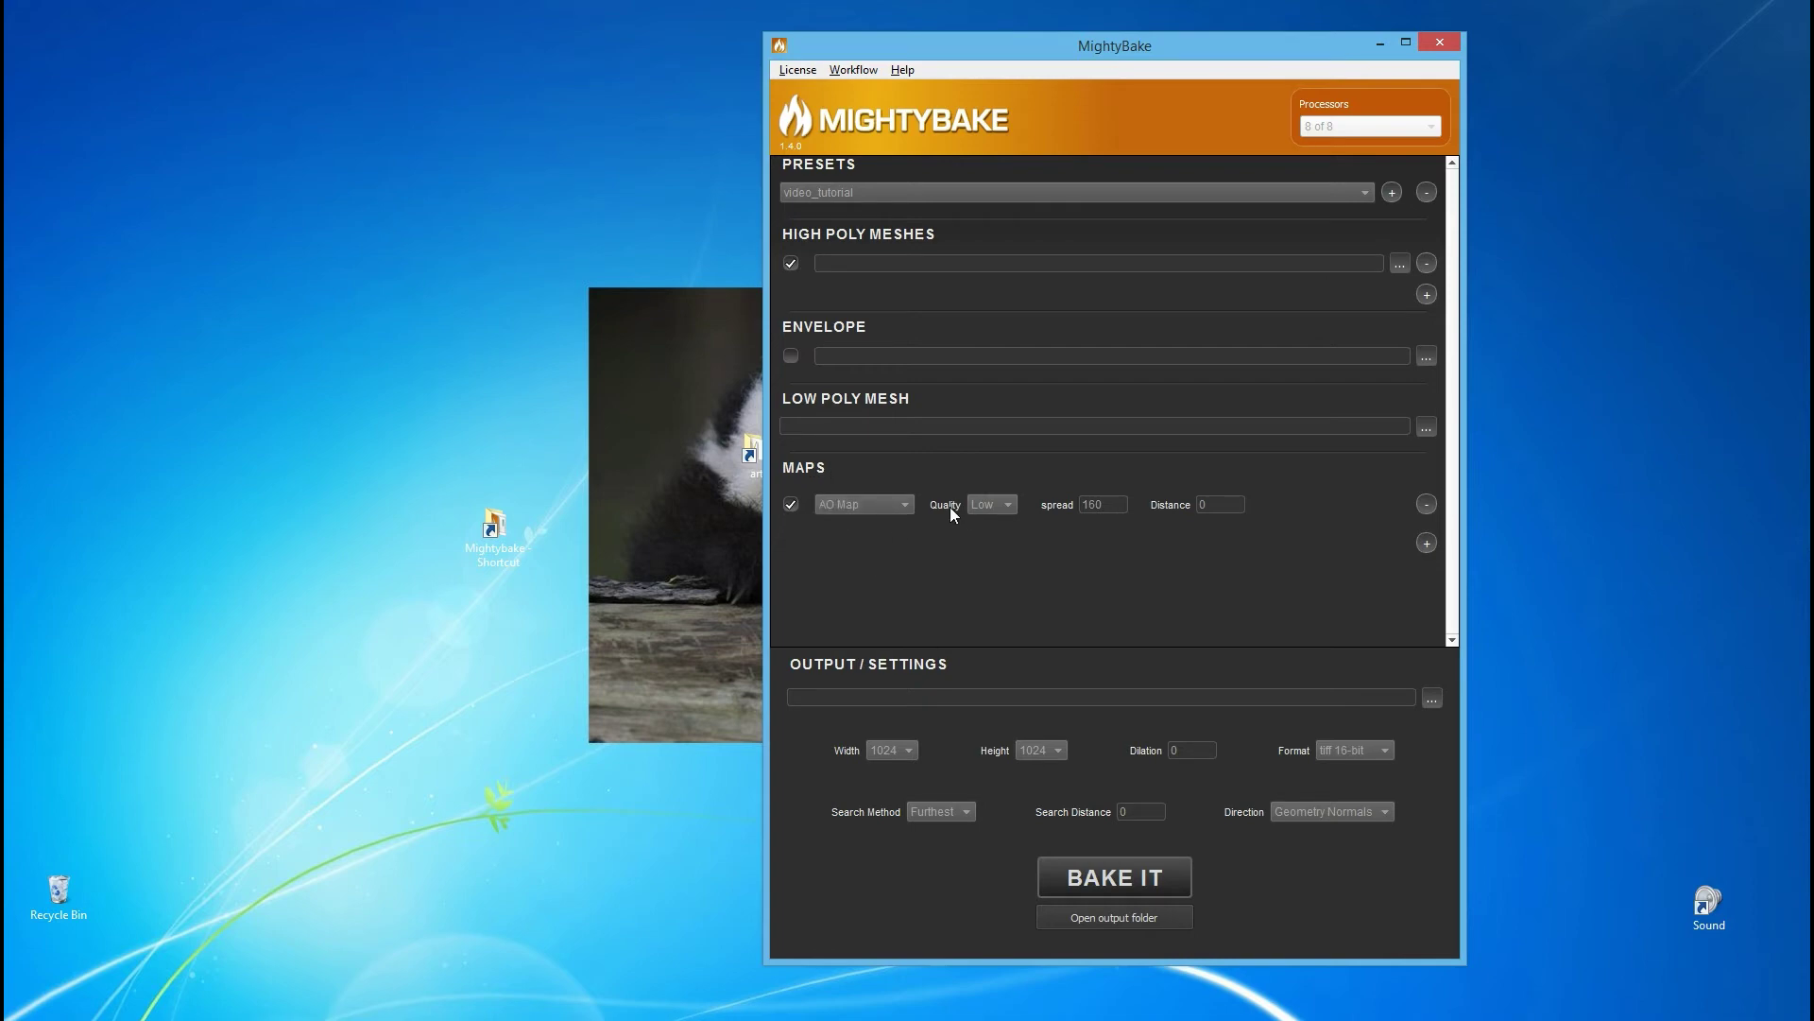
Switch the map type back to Normal Map and return it to AO Map
{"action": "left_click", "coordinate": [888, 503]}
{"action": "left_click", "coordinate": [889, 536]}
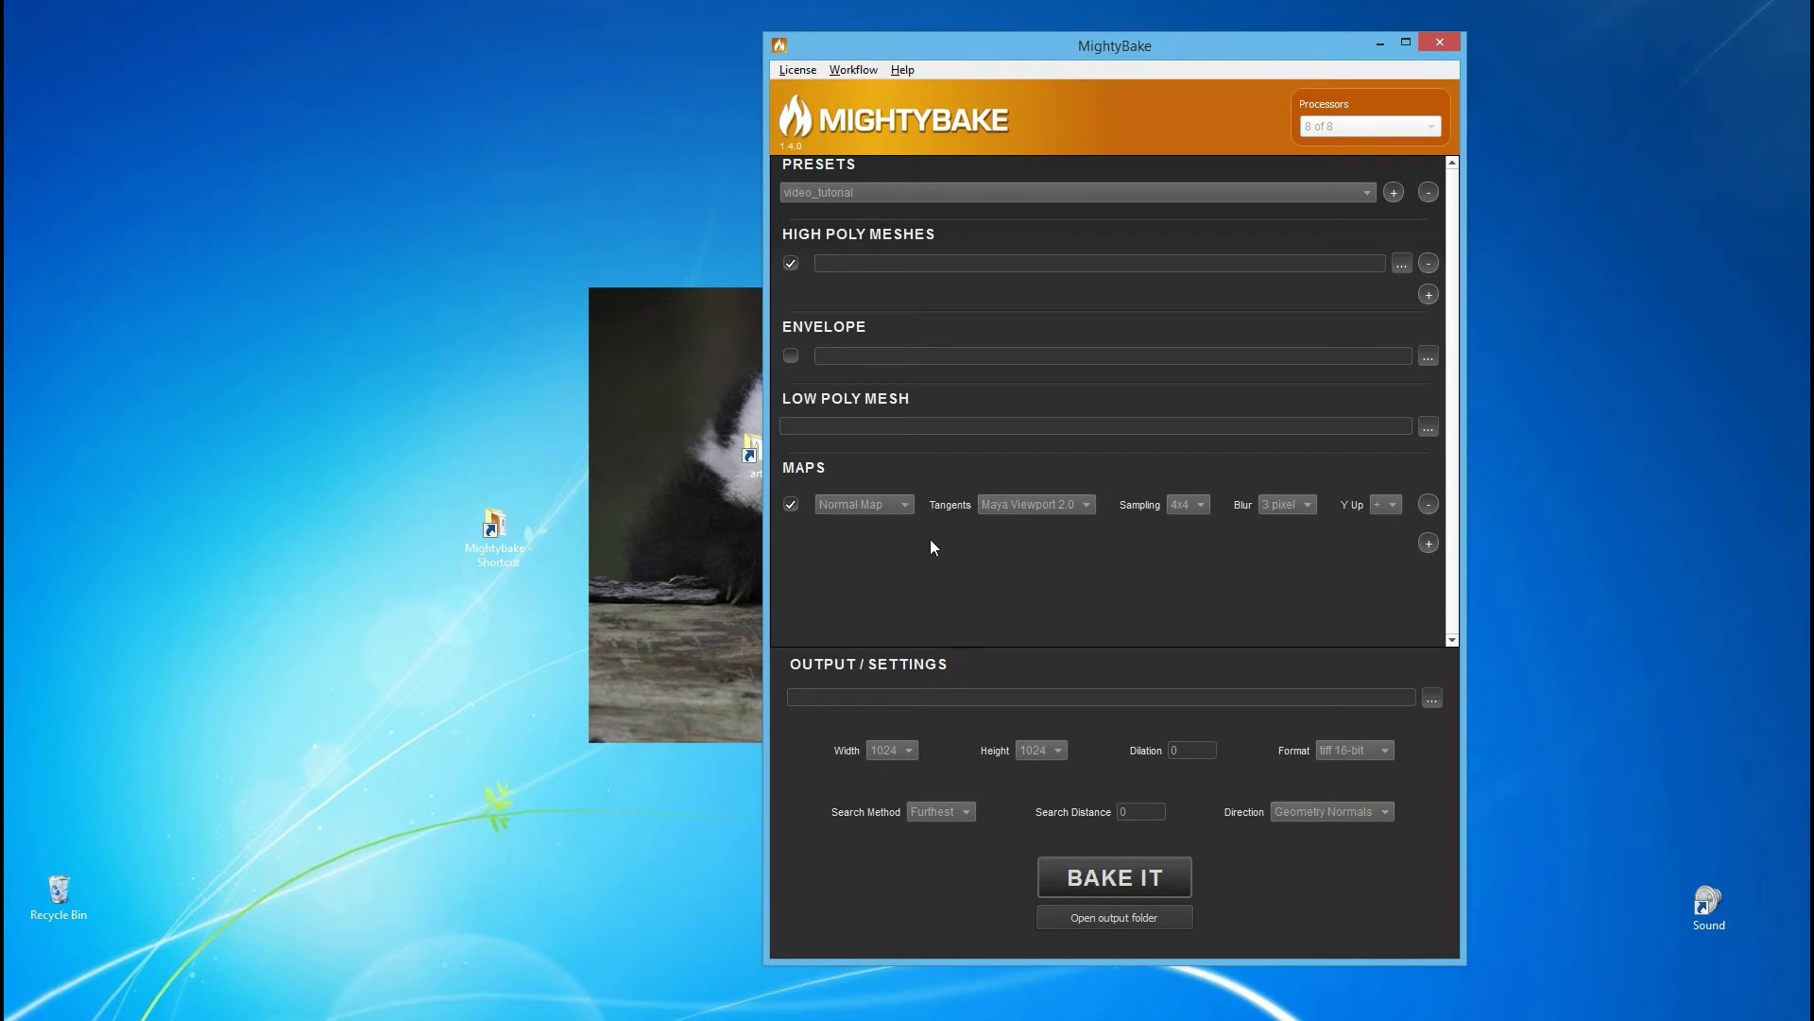
{"action": "left_click", "coordinate": [879, 504]}
{"action": "left_click", "coordinate": [868, 510]}
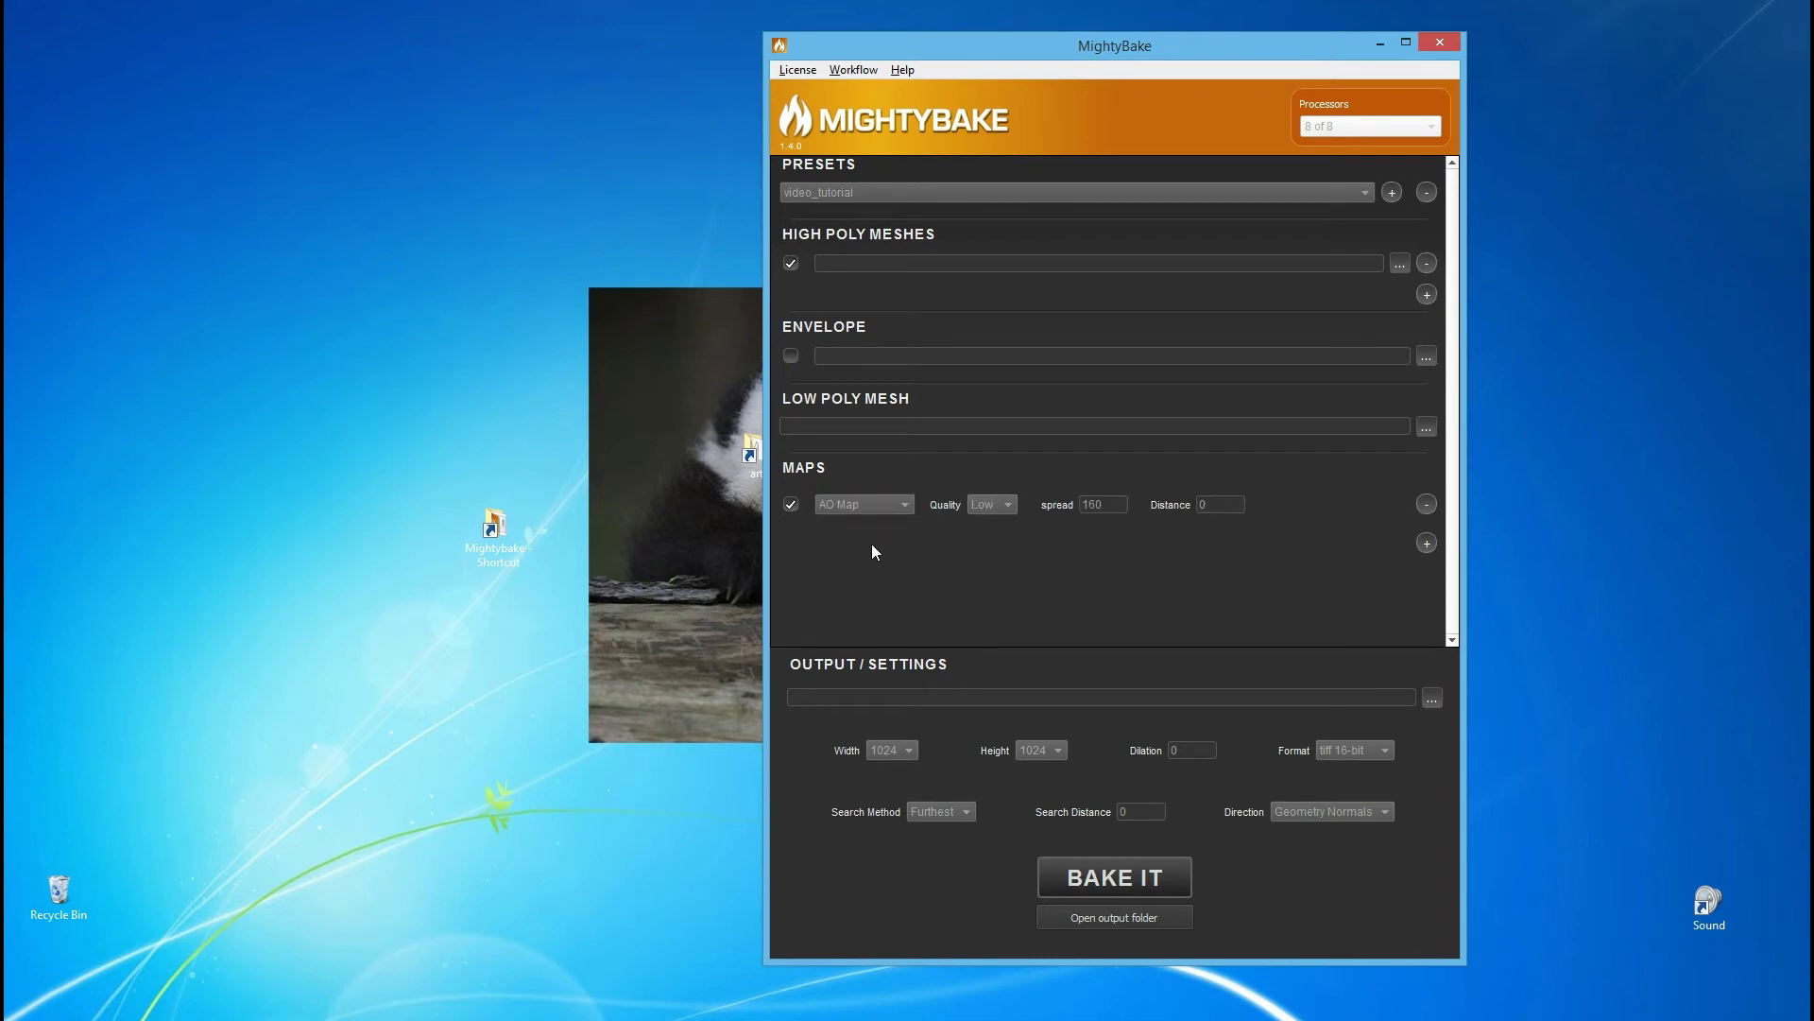
Set the AO map's quality to Ultra and return it to Low
{"action": "left_click", "coordinate": [975, 507]}
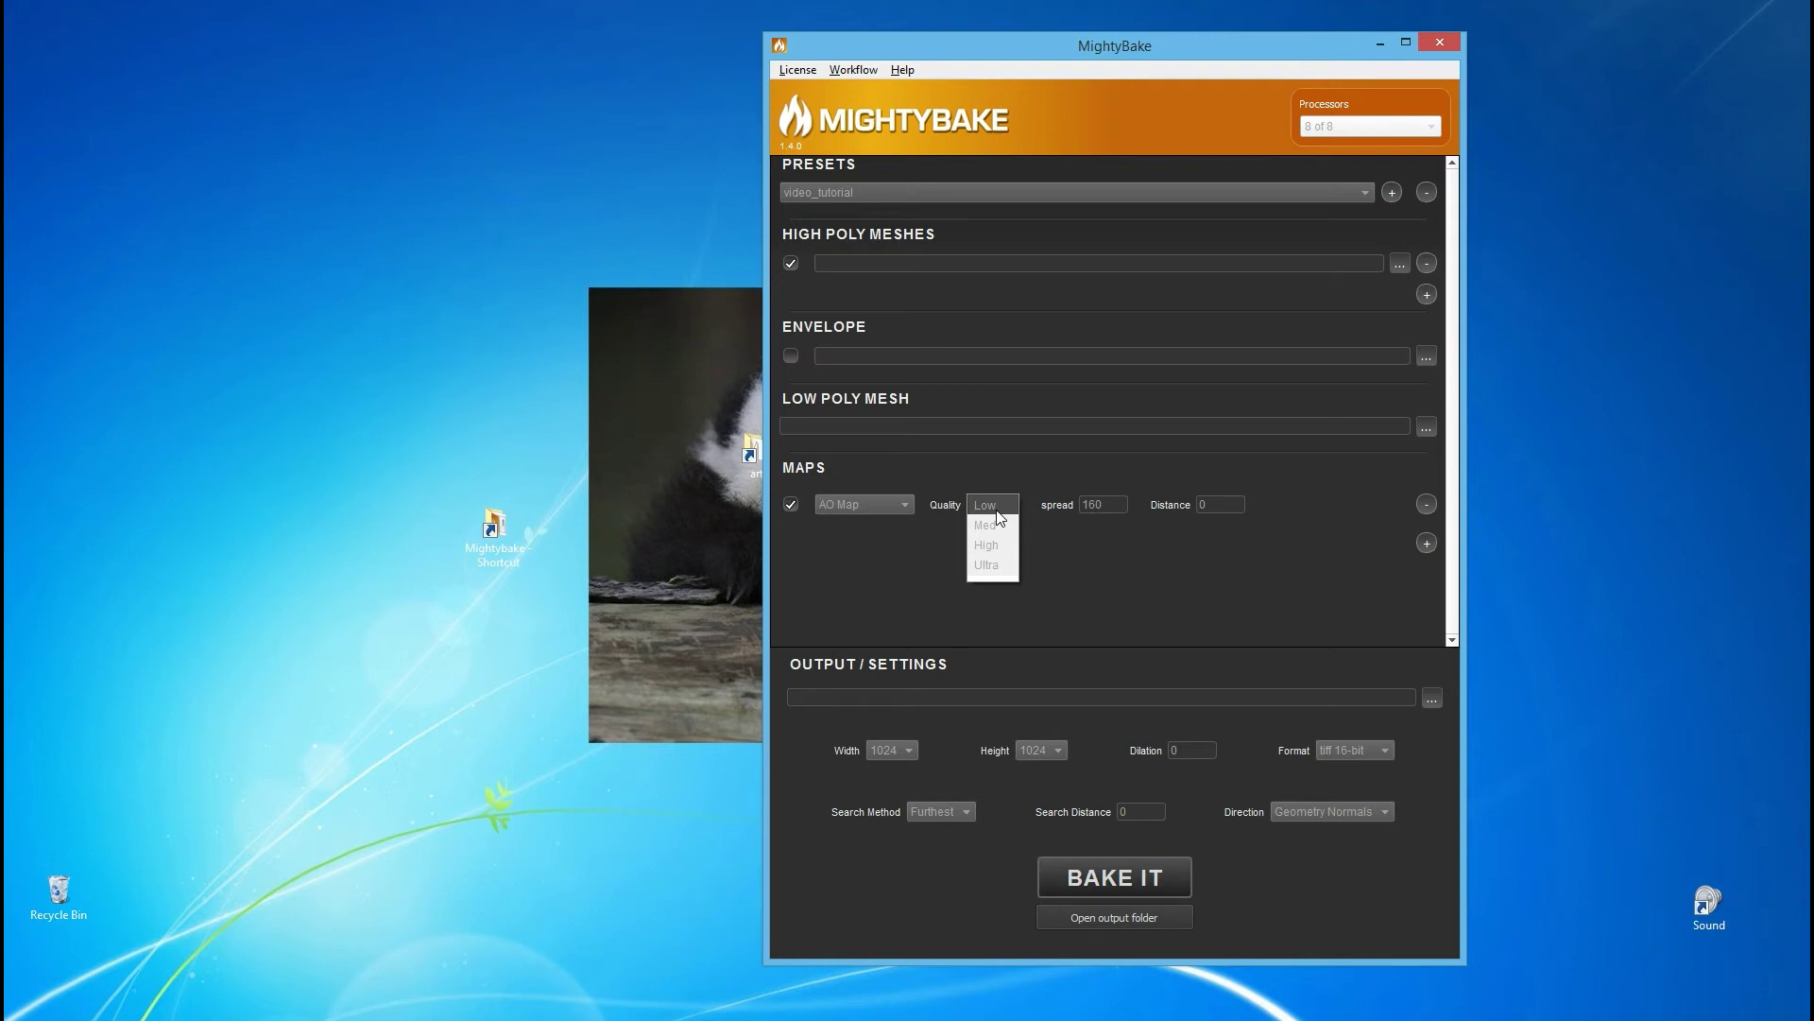
{"action": "left_click", "coordinate": [997, 563]}
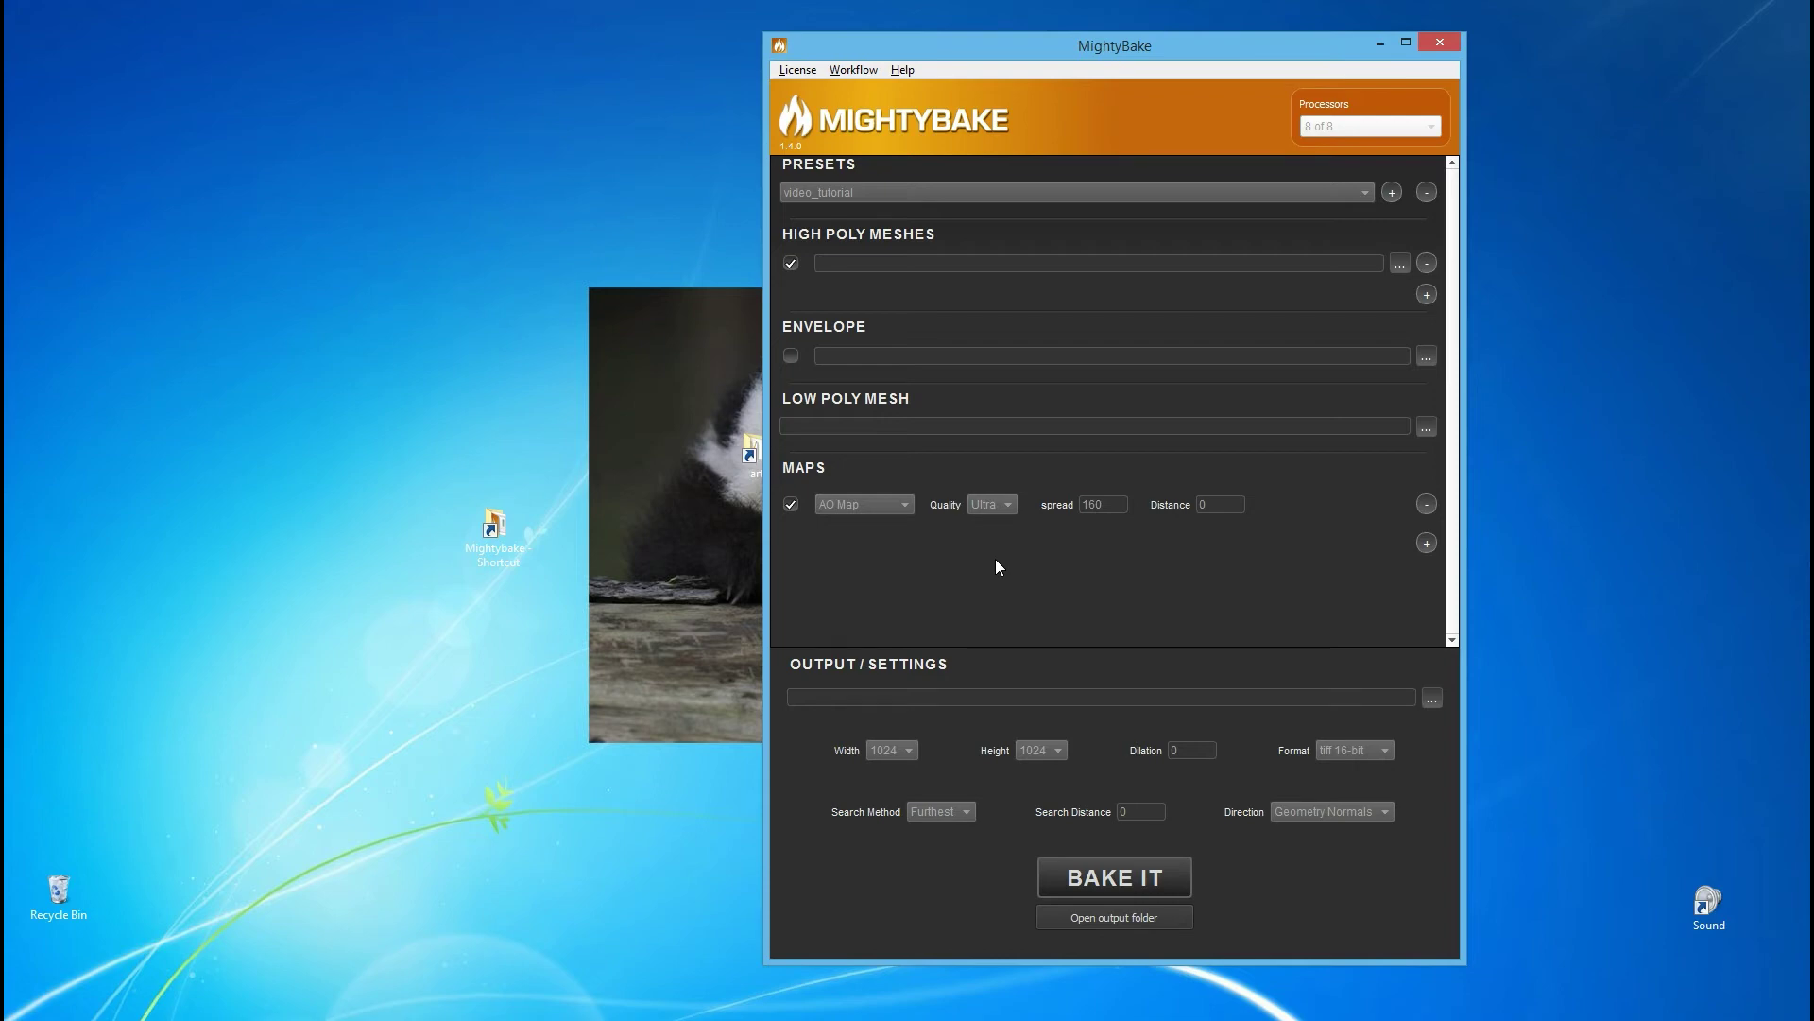
{"action": "left_click", "coordinate": [1000, 507]}
{"action": "left_click", "coordinate": [997, 452]}
Examine the AO map's spread and distance values and its quality options
{"action": "double_click", "coordinate": [1113, 510]}
{"action": "key", "text": "Tab"}
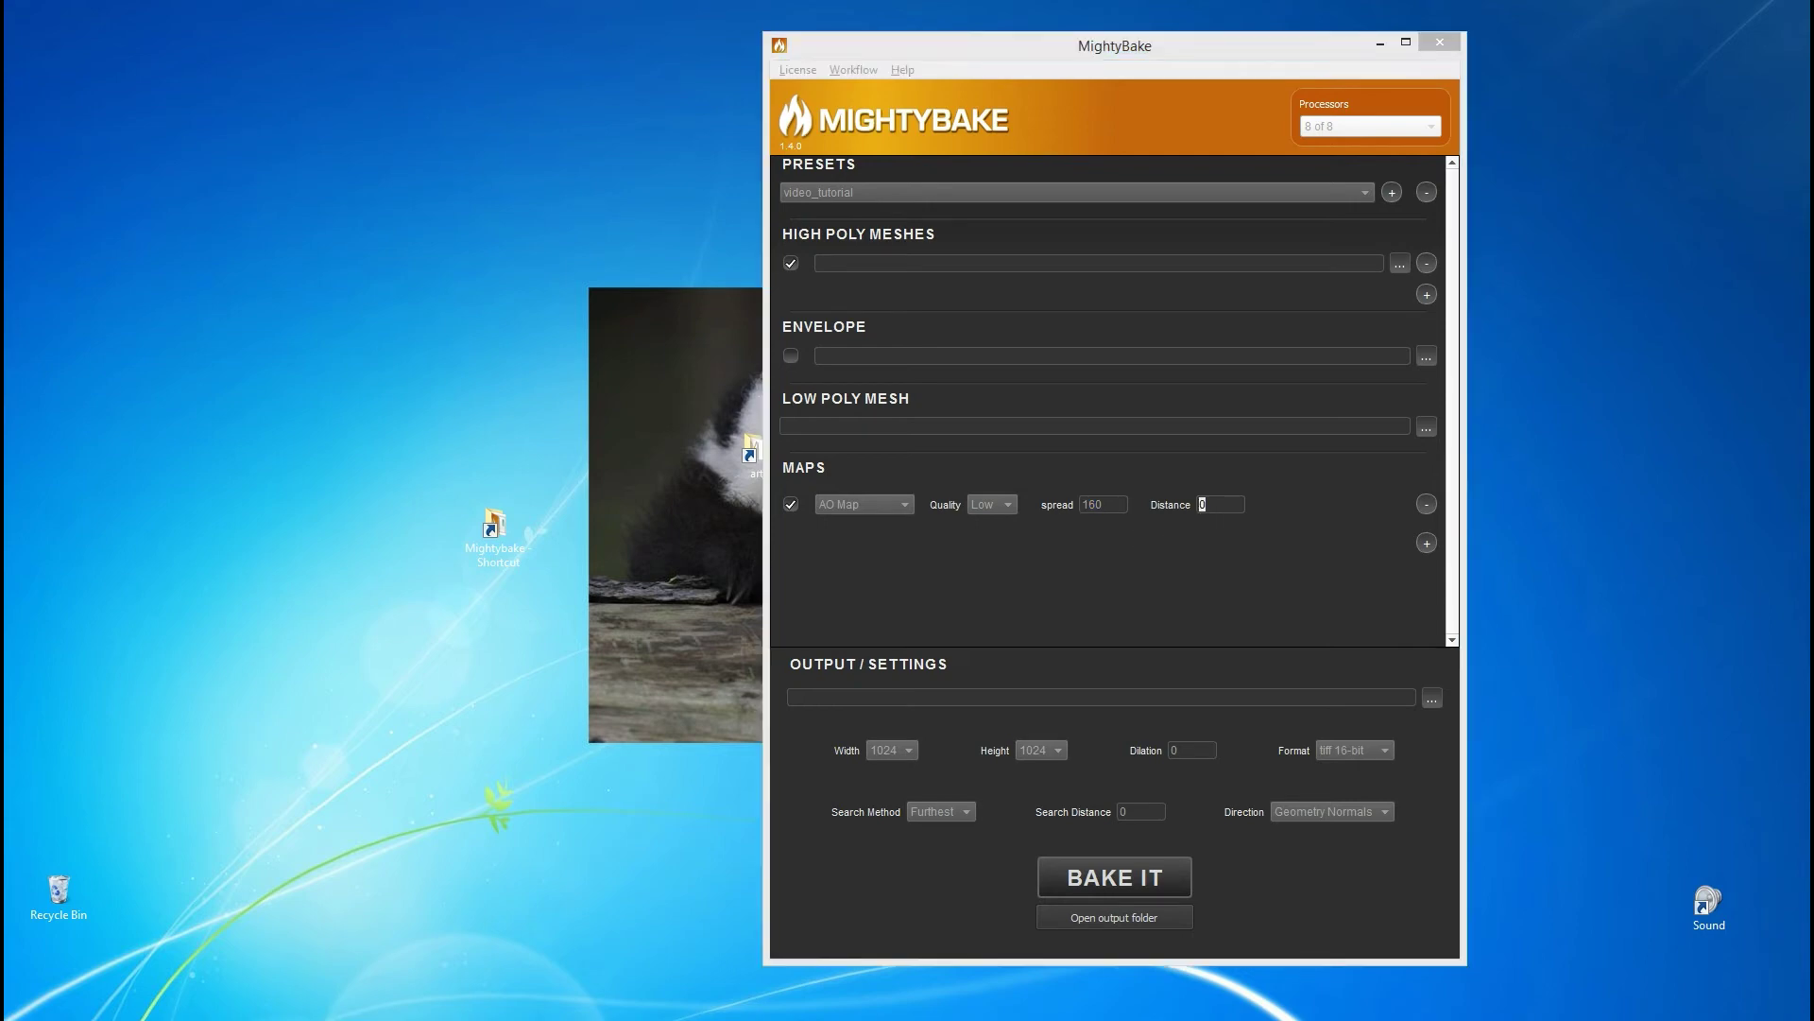
{"action": "double_click", "coordinate": [1219, 504]}
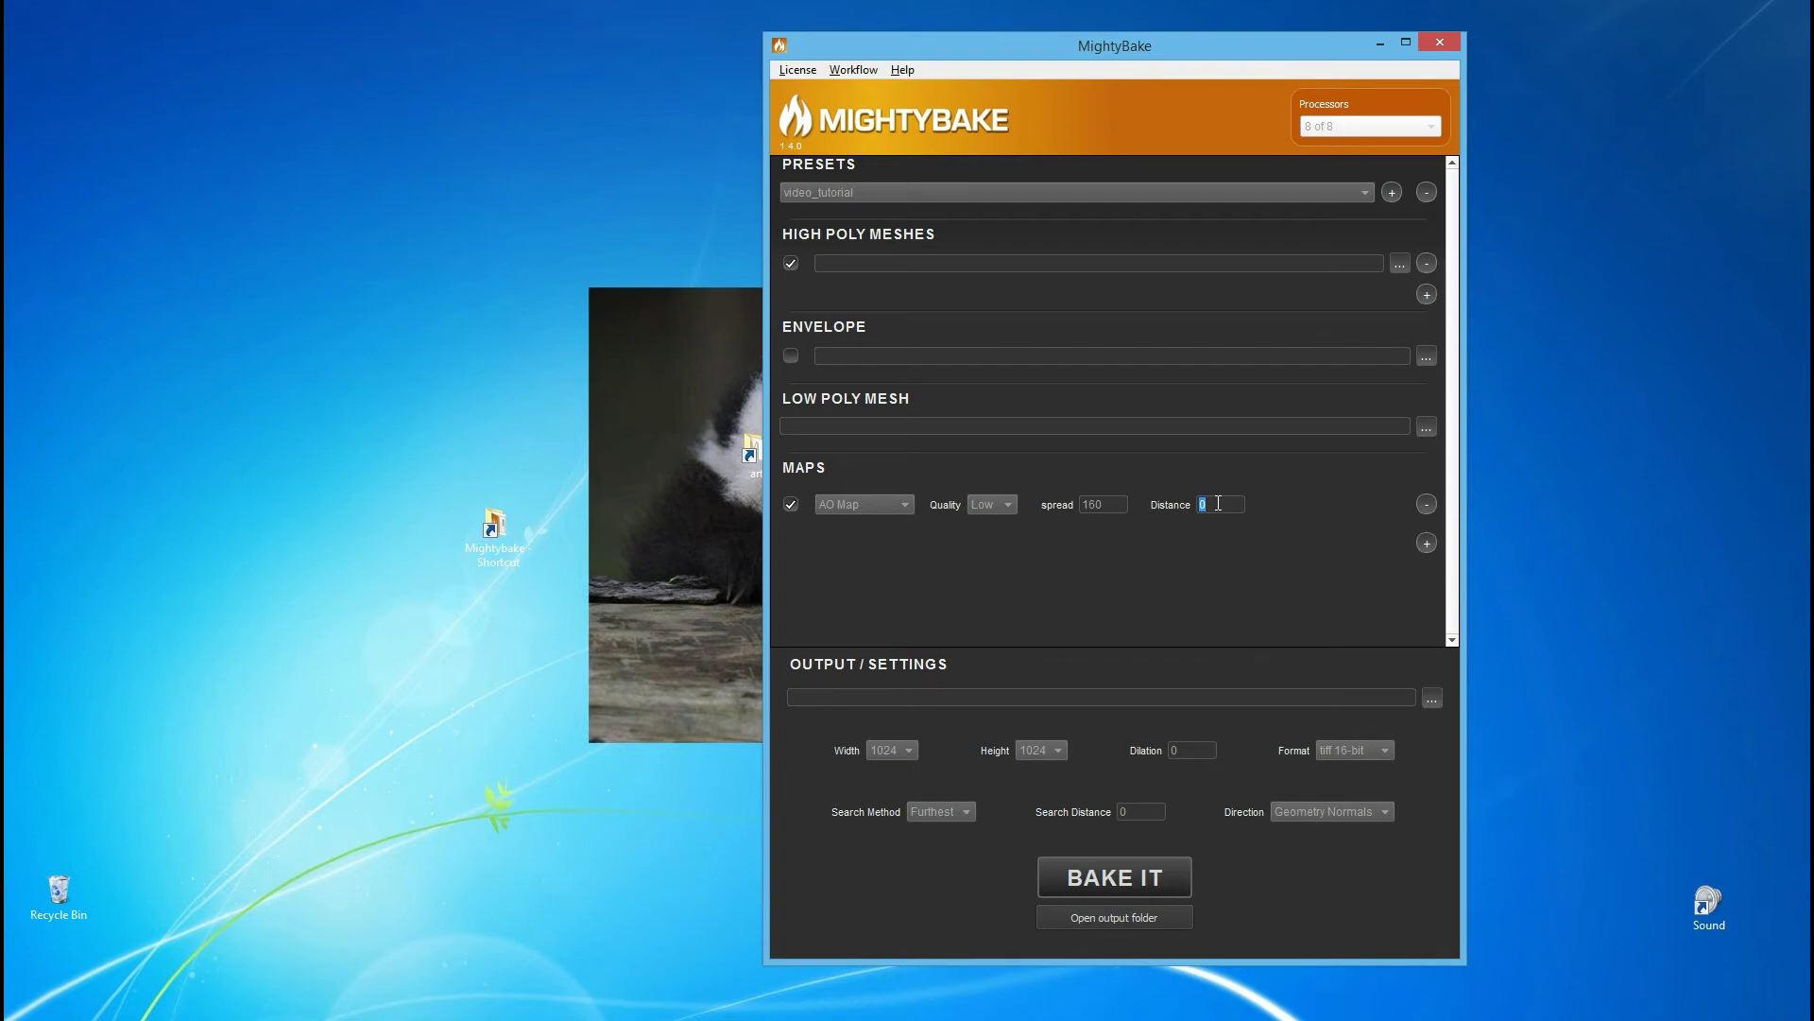
{"action": "left_click", "coordinate": [1218, 504]}
{"action": "double_click", "coordinate": [1214, 508]}
{"action": "left_click", "coordinate": [998, 504]}
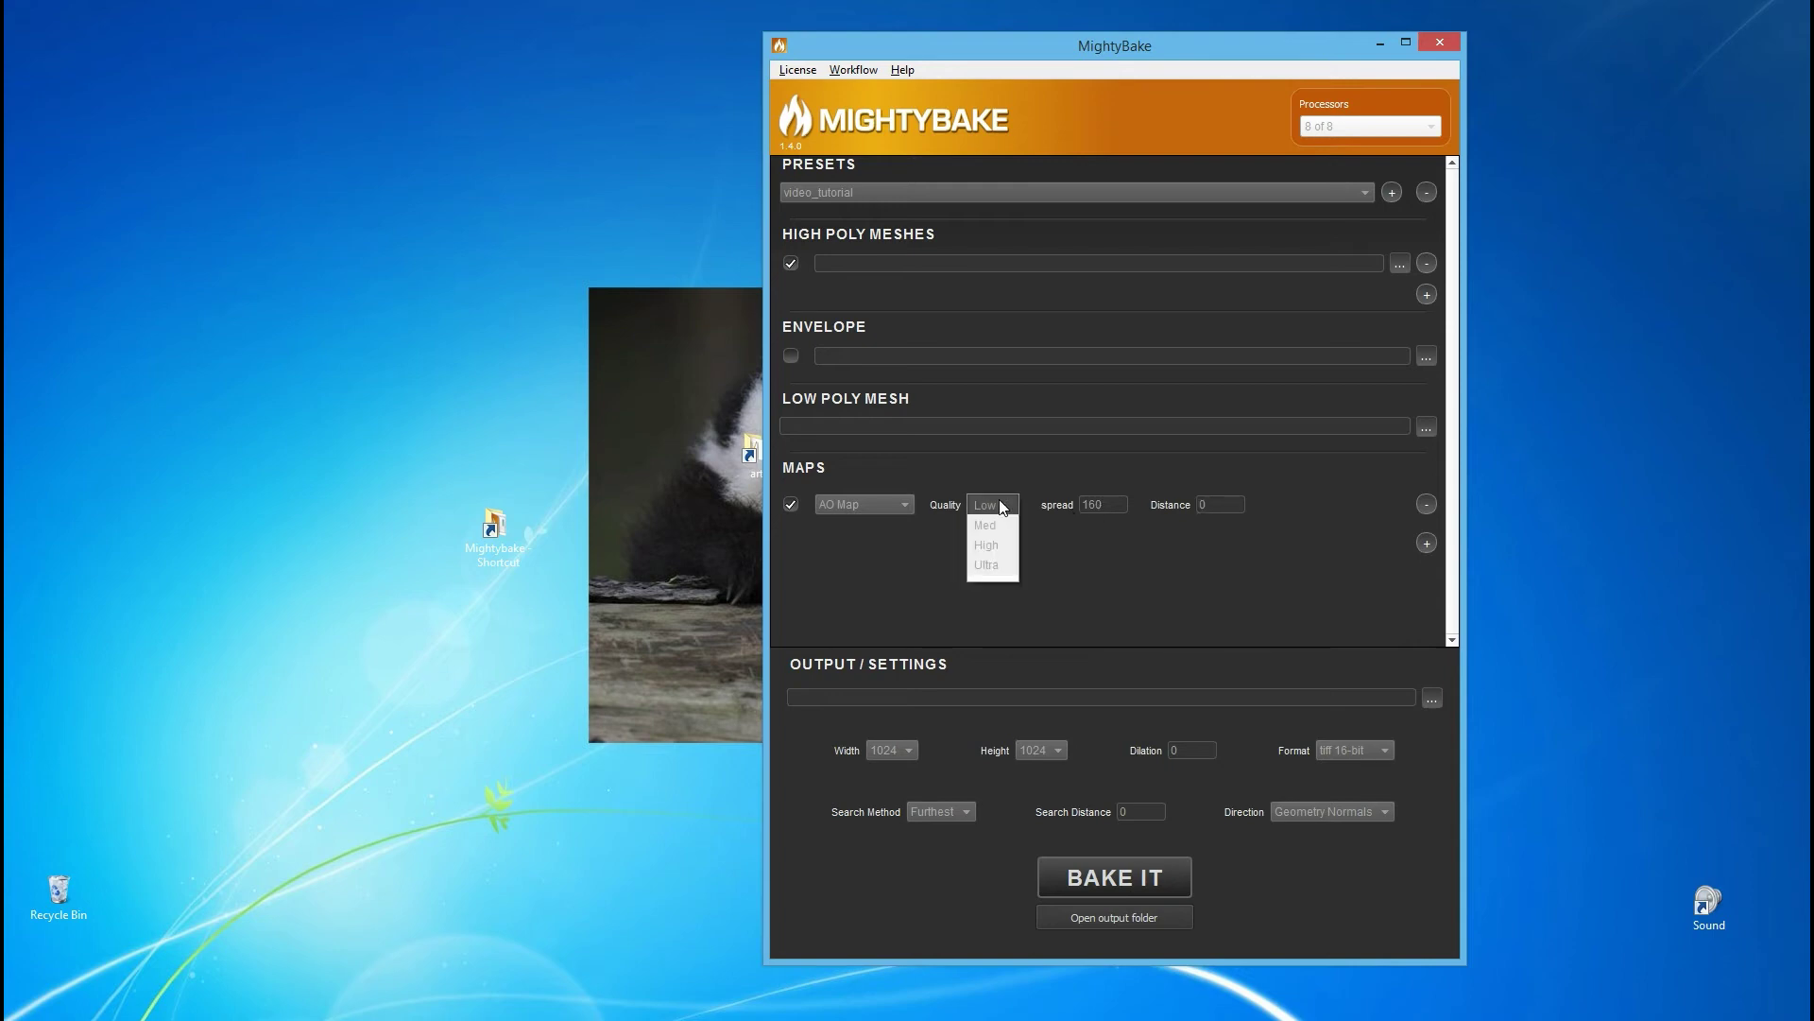
{"action": "left_click", "coordinate": [994, 506]}
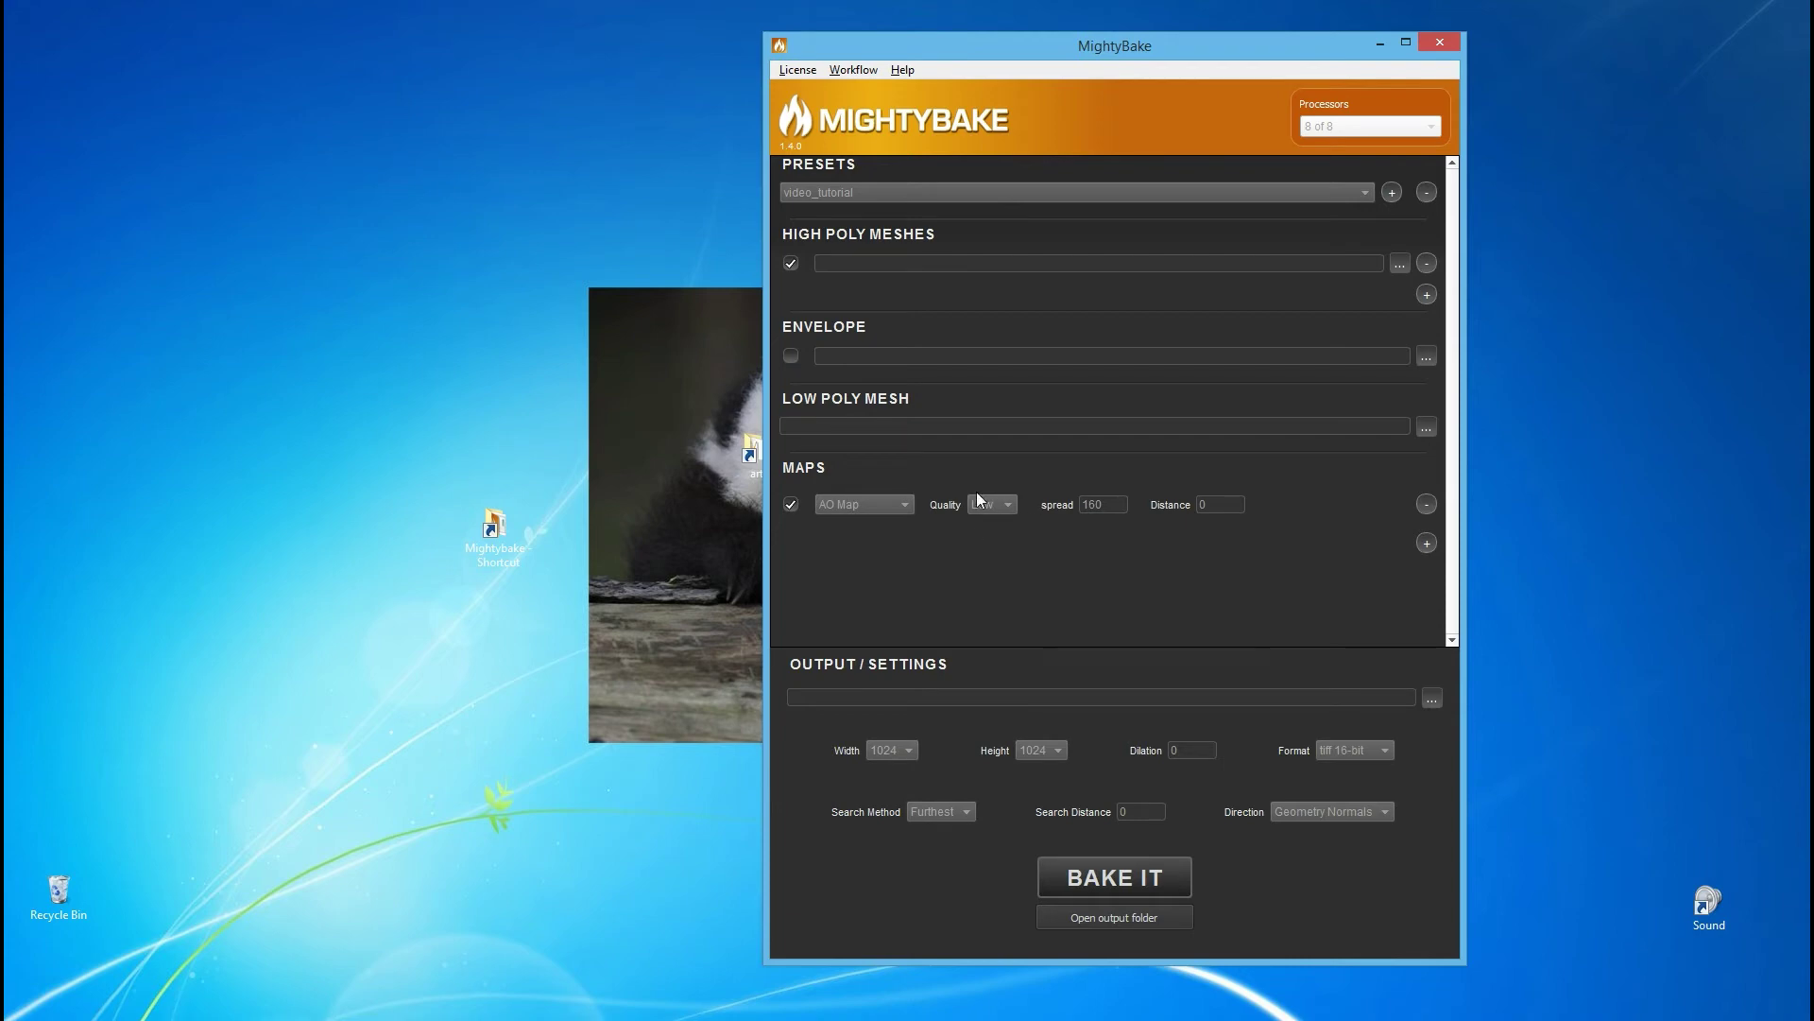
Change the map type from AO Map to Material ID
{"action": "left_click", "coordinate": [901, 511]}
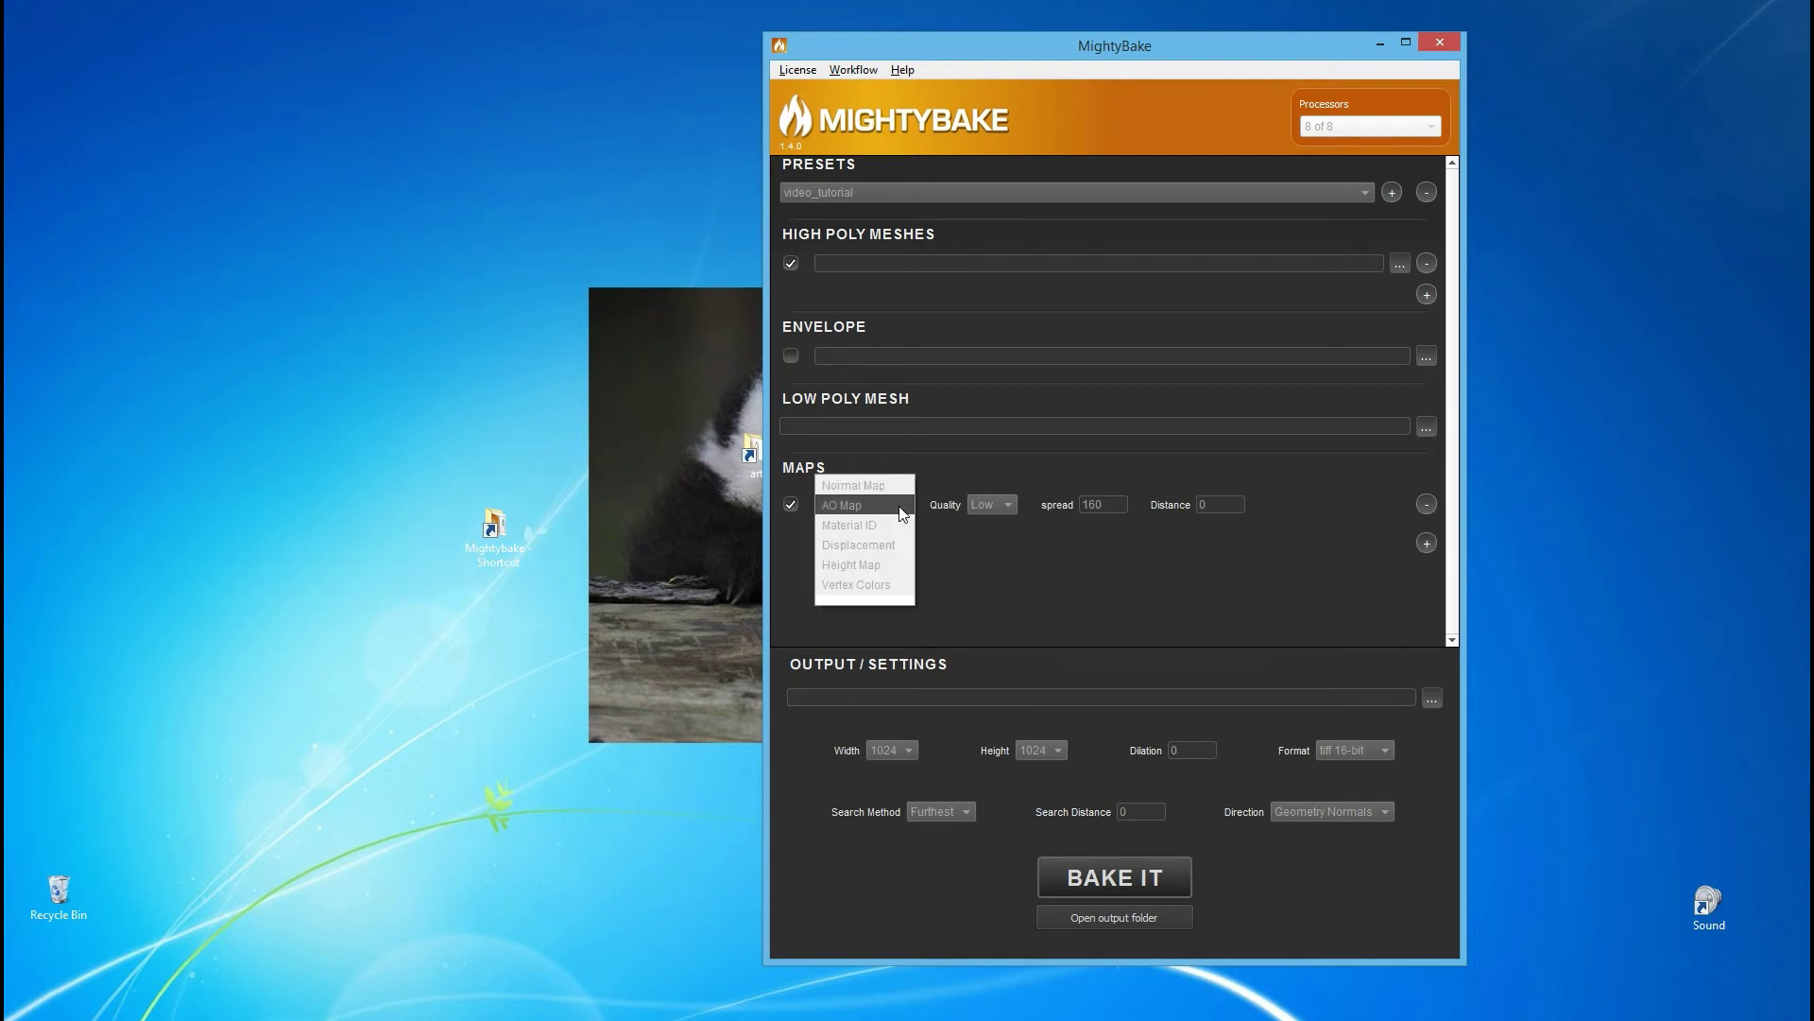
{"action": "left_click", "coordinate": [886, 526]}
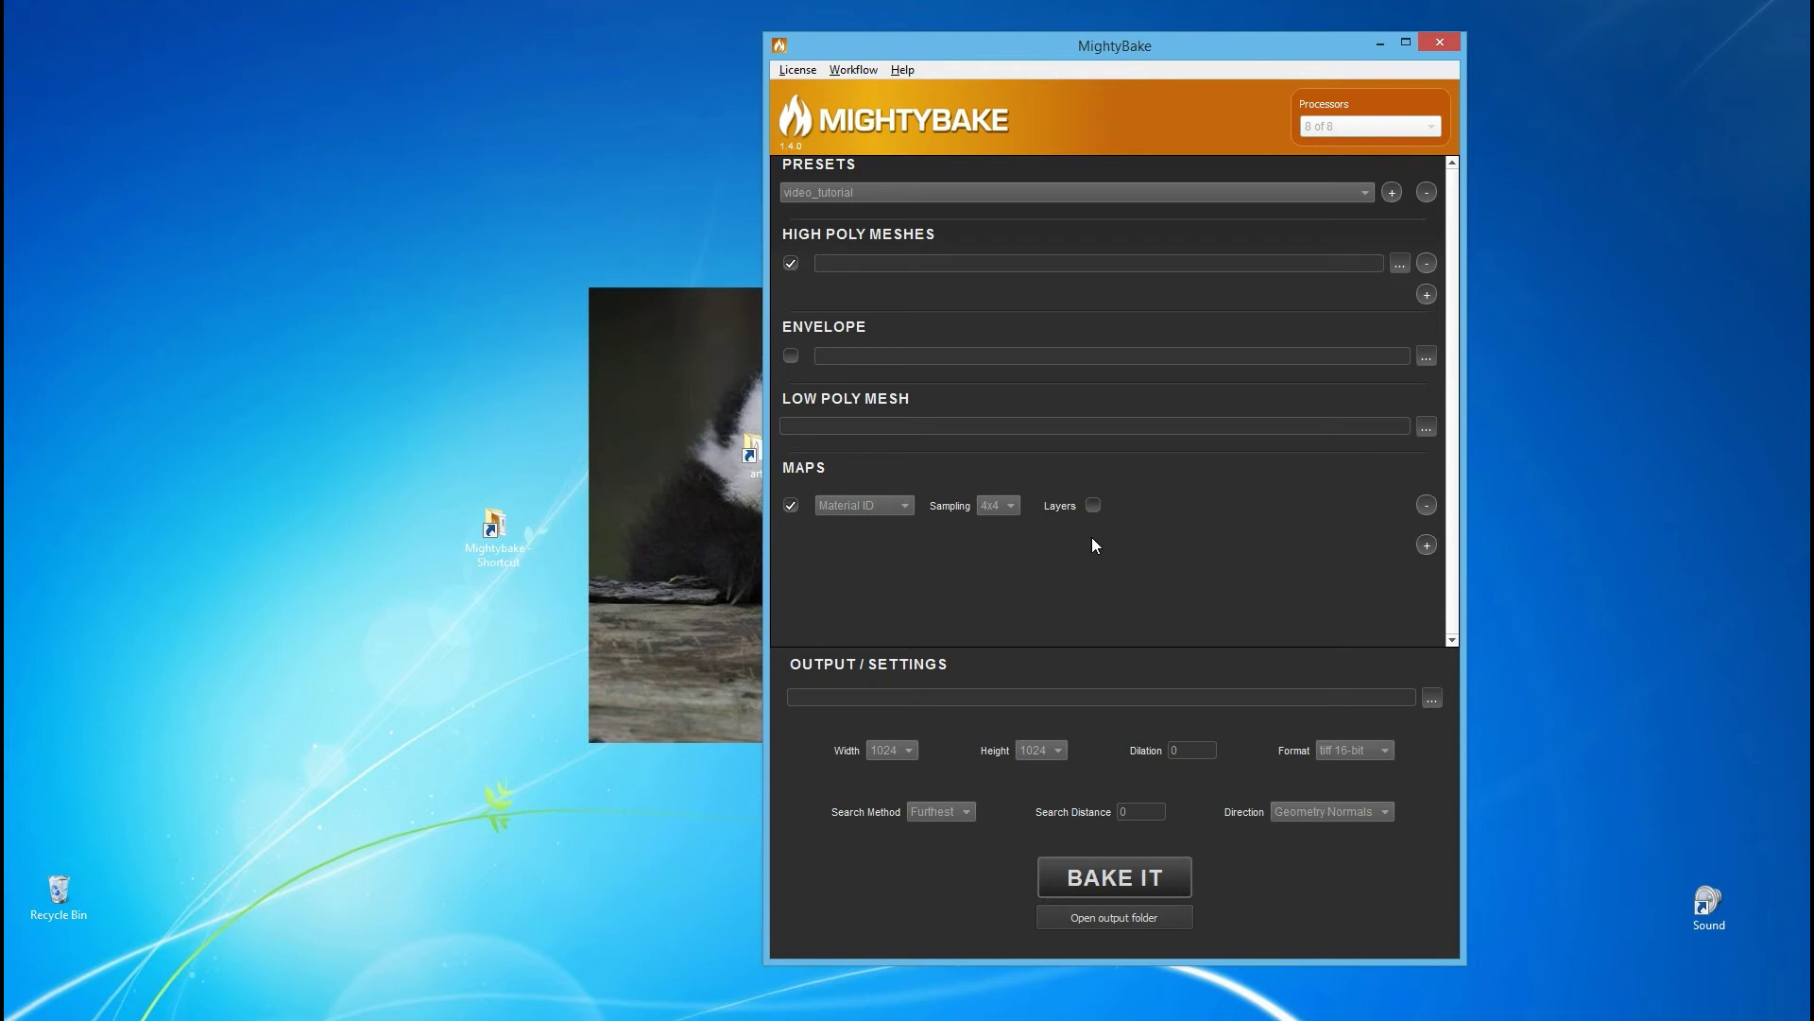
Change the map type to Displacement, Height Map and Vertex Colors in turn
{"action": "left_click", "coordinate": [894, 505]}
{"action": "left_click", "coordinate": [888, 524]}
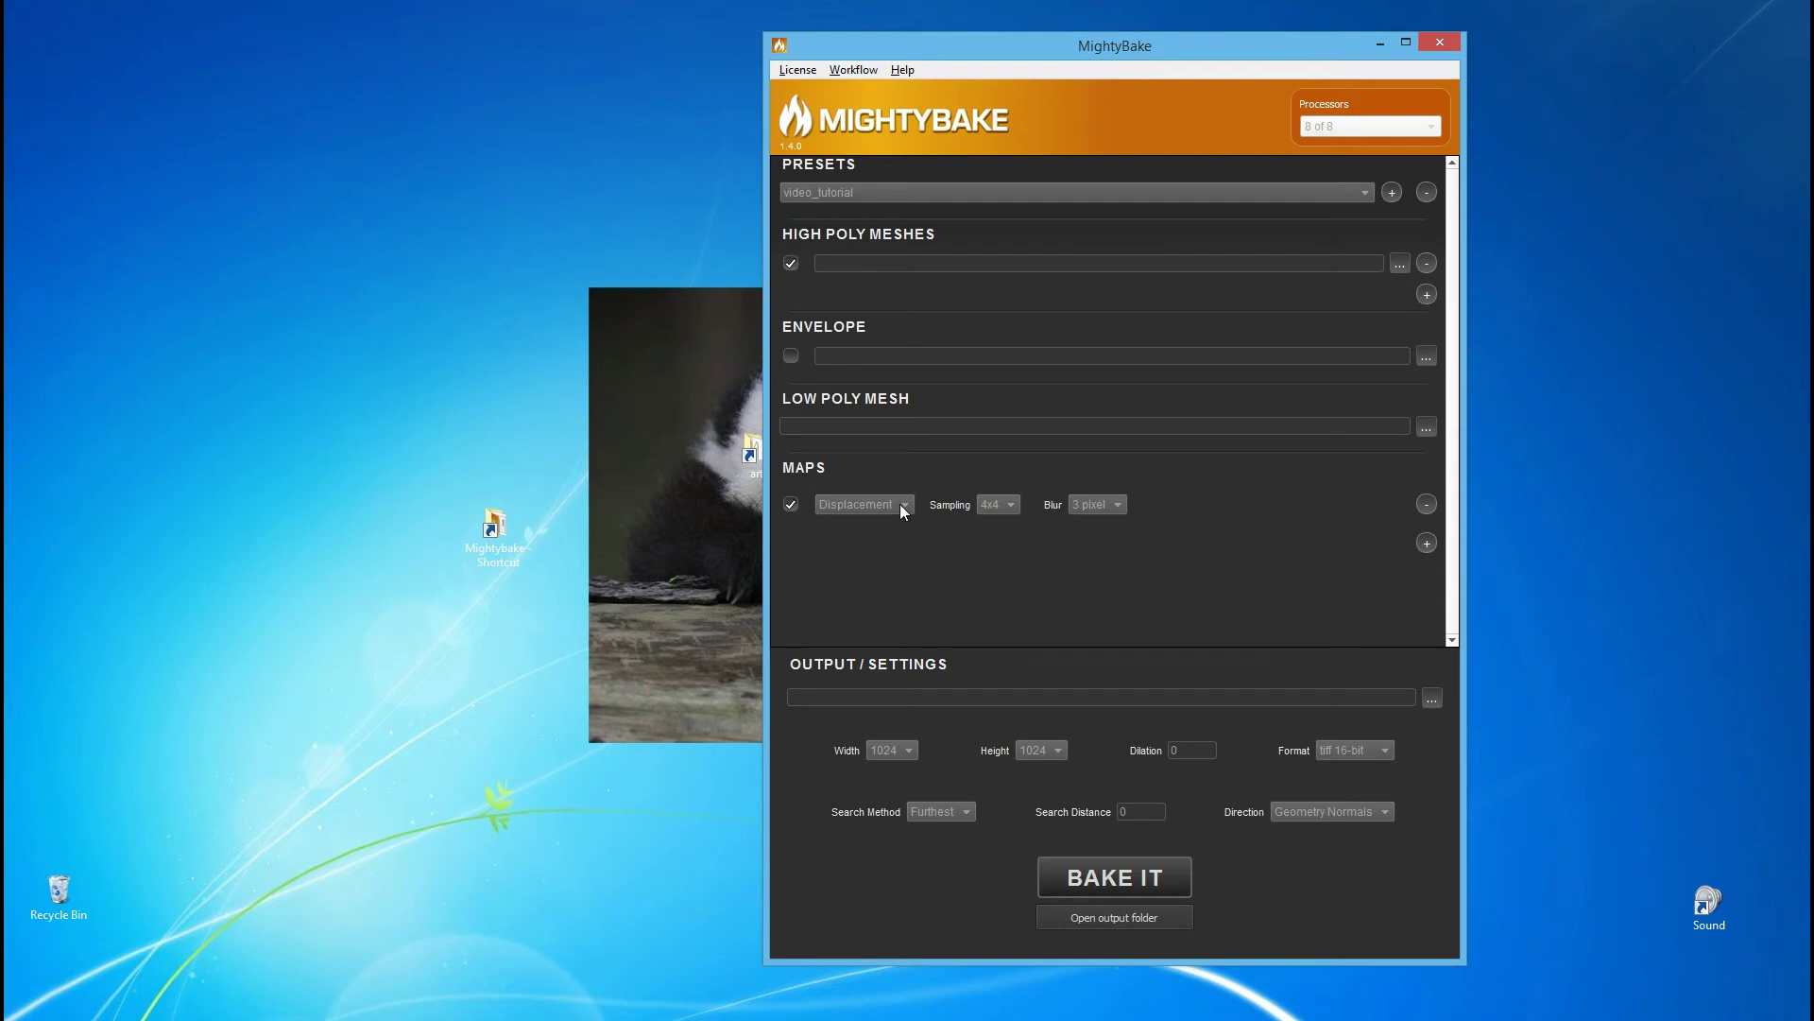
{"action": "left_click", "coordinate": [899, 503]}
{"action": "left_click", "coordinate": [890, 522]}
{"action": "left_click", "coordinate": [895, 505]}
{"action": "left_click", "coordinate": [886, 524]}
Return the map type from Vertex Colors to Displacement
{"action": "left_click", "coordinate": [899, 512]}
{"action": "left_click", "coordinate": [898, 507]}
{"action": "left_click", "coordinate": [896, 505]}
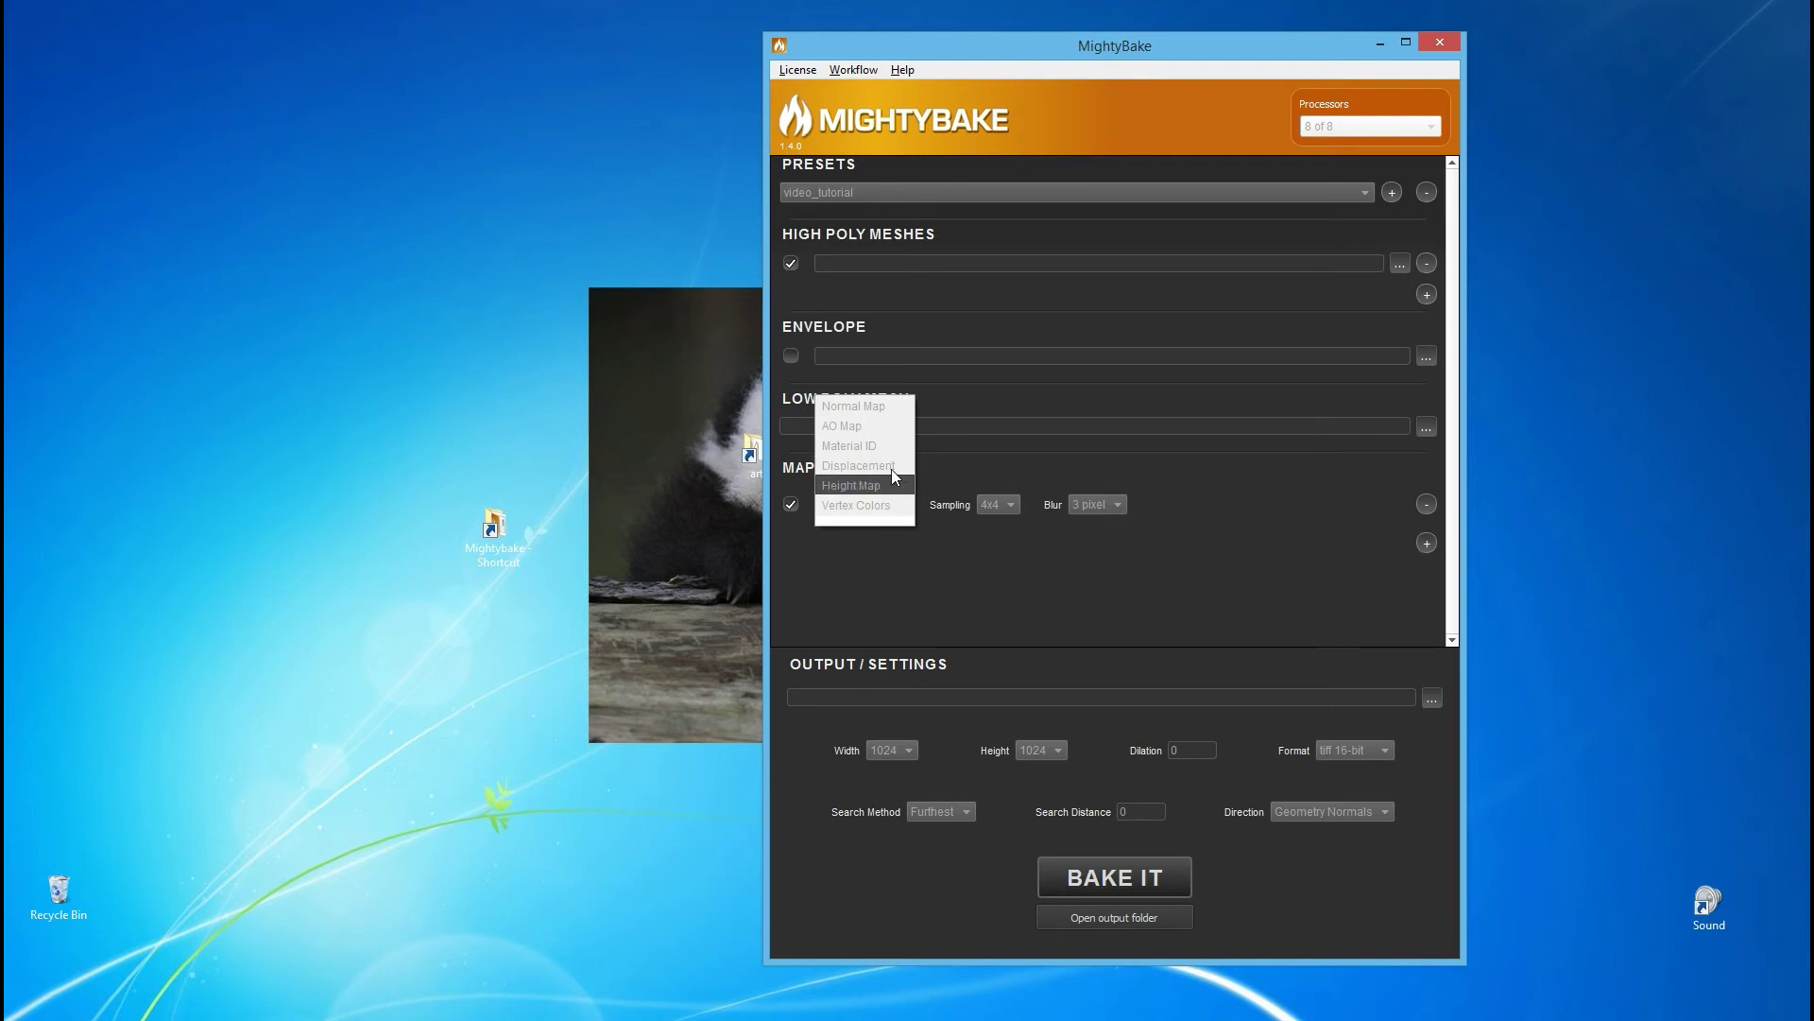
{"action": "left_click", "coordinate": [892, 467]}
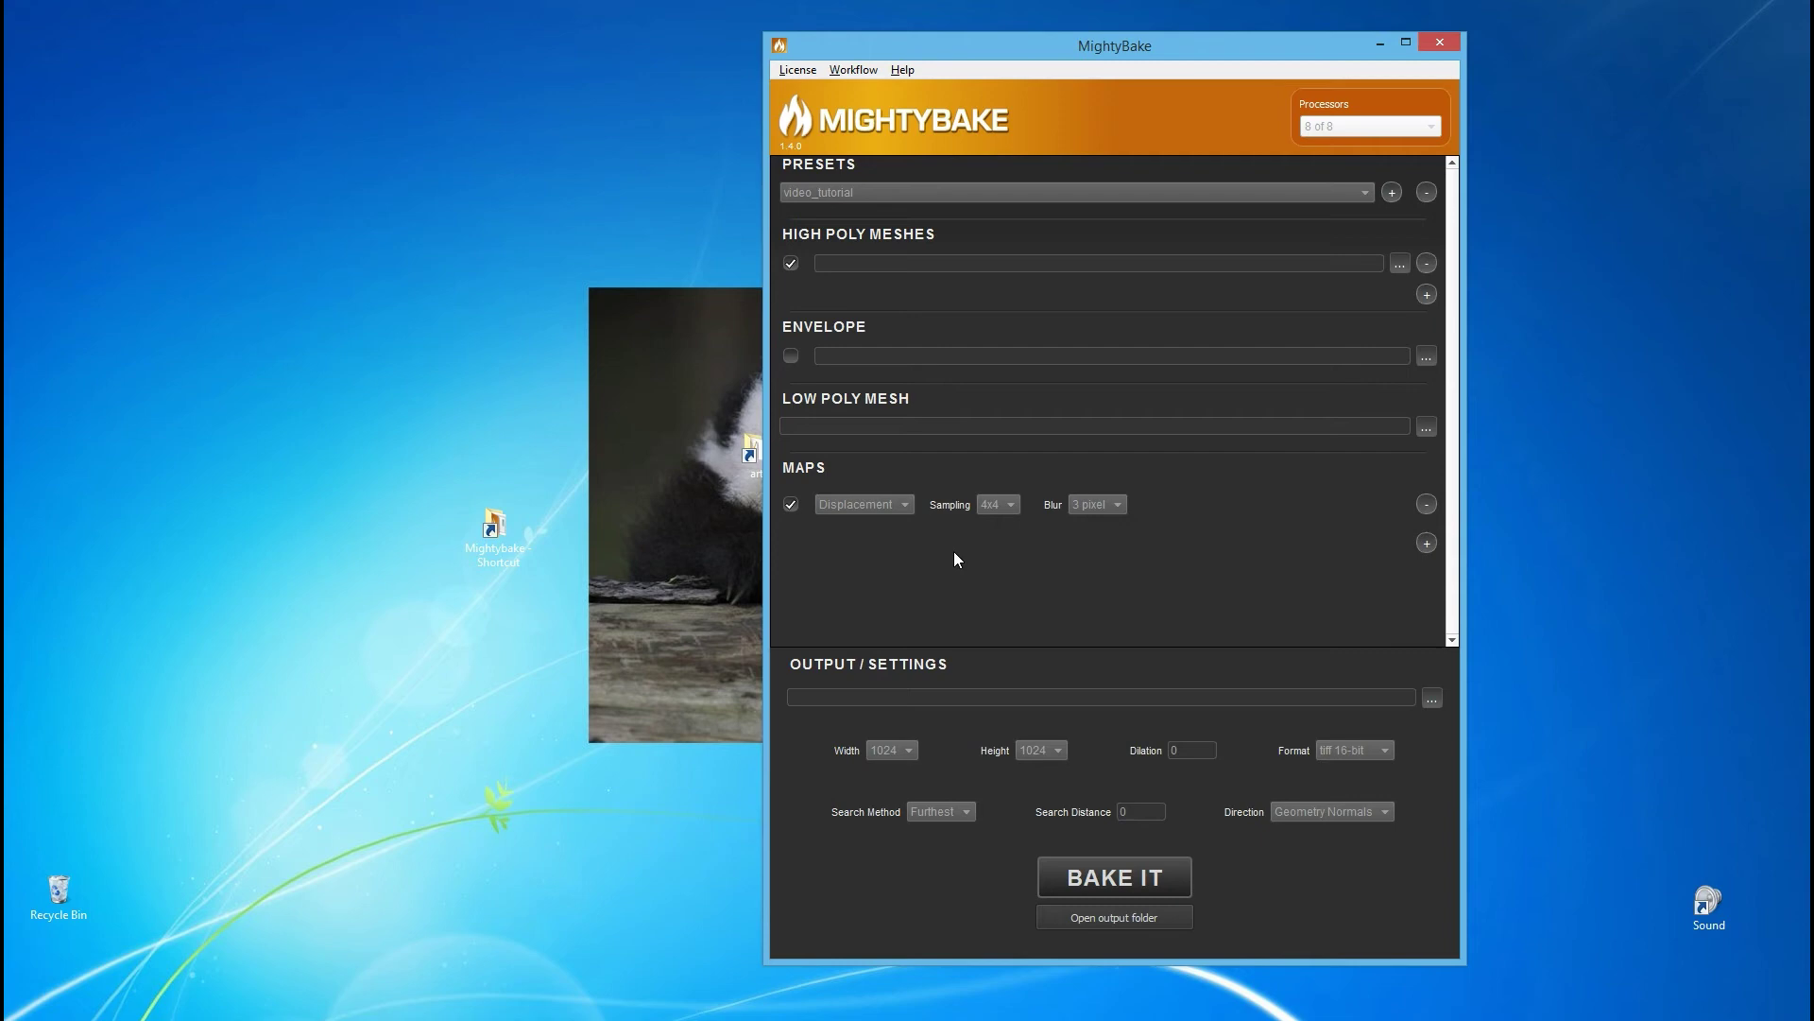
Switch the map type between Height Map and Displacement, ending on Height Map
{"action": "left_click", "coordinate": [893, 506]}
{"action": "left_click", "coordinate": [870, 522]}
{"action": "left_click", "coordinate": [894, 505]}
{"action": "left_click", "coordinate": [894, 486]}
{"action": "left_click", "coordinate": [897, 505]}
{"action": "left_click", "coordinate": [902, 526]}
Set the first map's type to Normal Map and add a second map of type AO Map
{"action": "left_click", "coordinate": [871, 505]}
{"action": "left_click", "coordinate": [874, 427]}
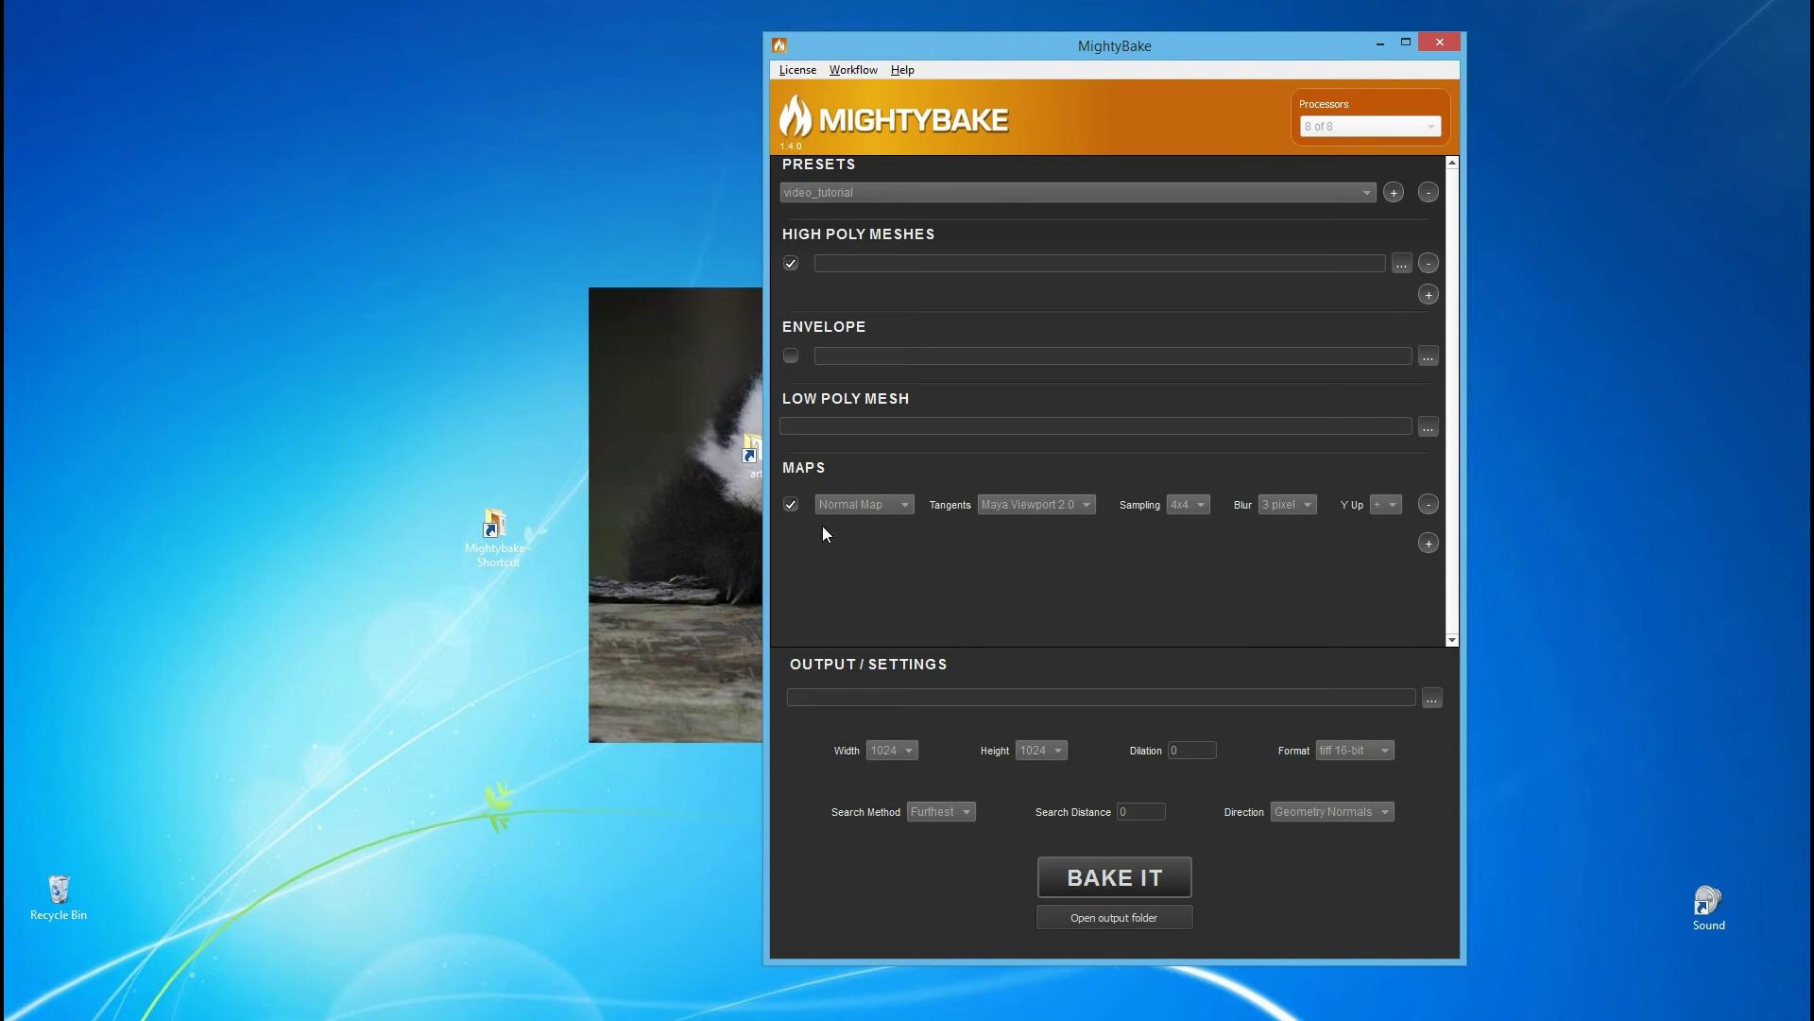
{"action": "left_click", "coordinate": [1428, 543]}
{"action": "left_click", "coordinate": [902, 560]}
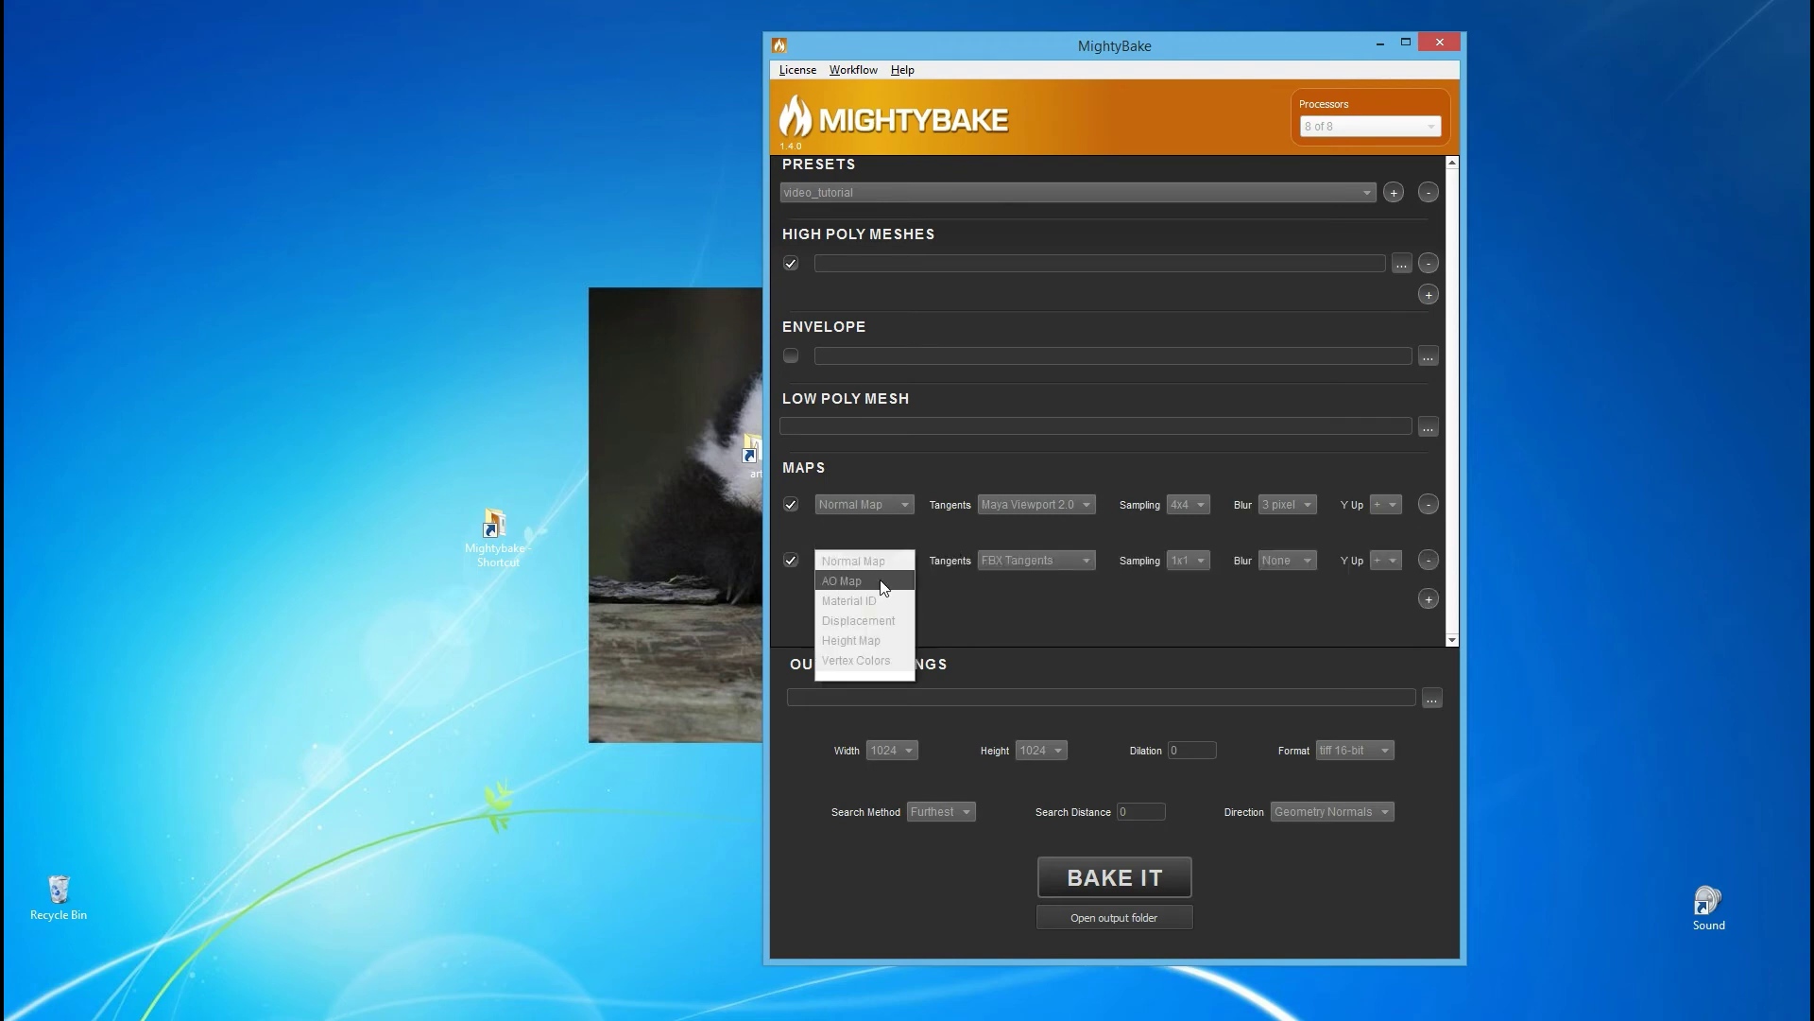
{"action": "left_click", "coordinate": [881, 581]}
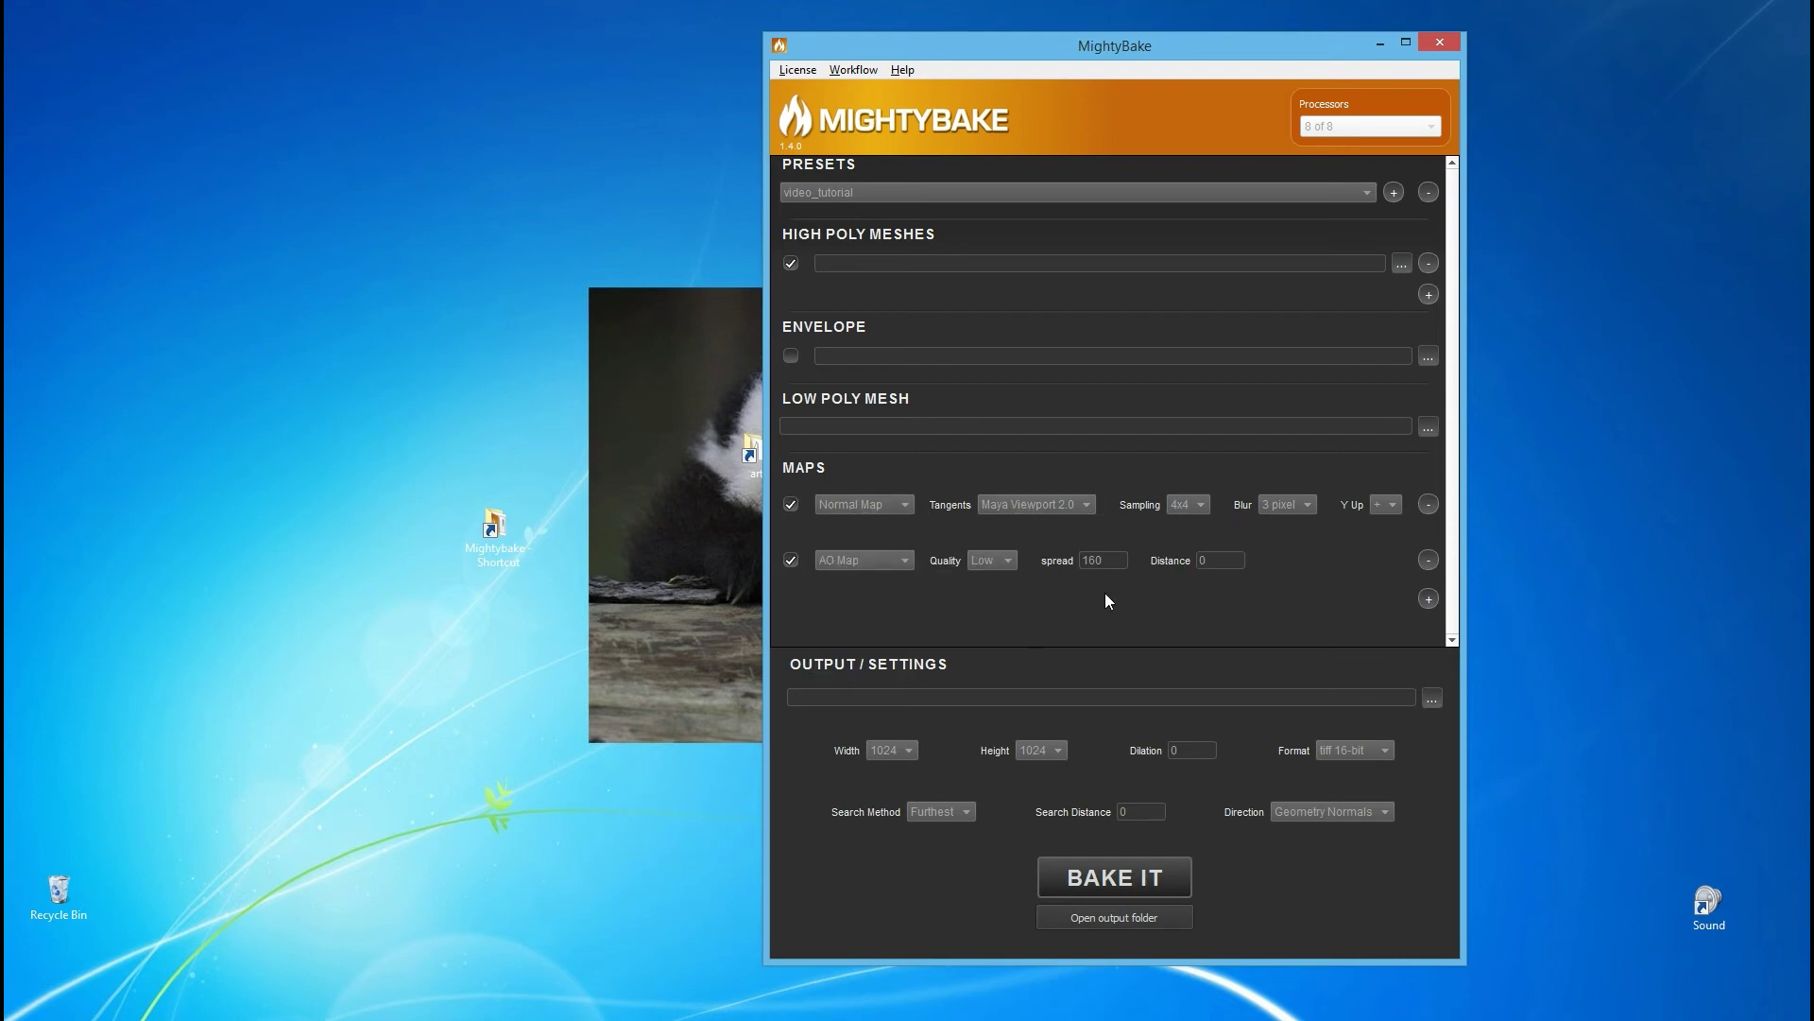
Add a third map of type Material ID and remove it again after toggling its enabled state
{"action": "left_click", "coordinate": [1428, 600]}
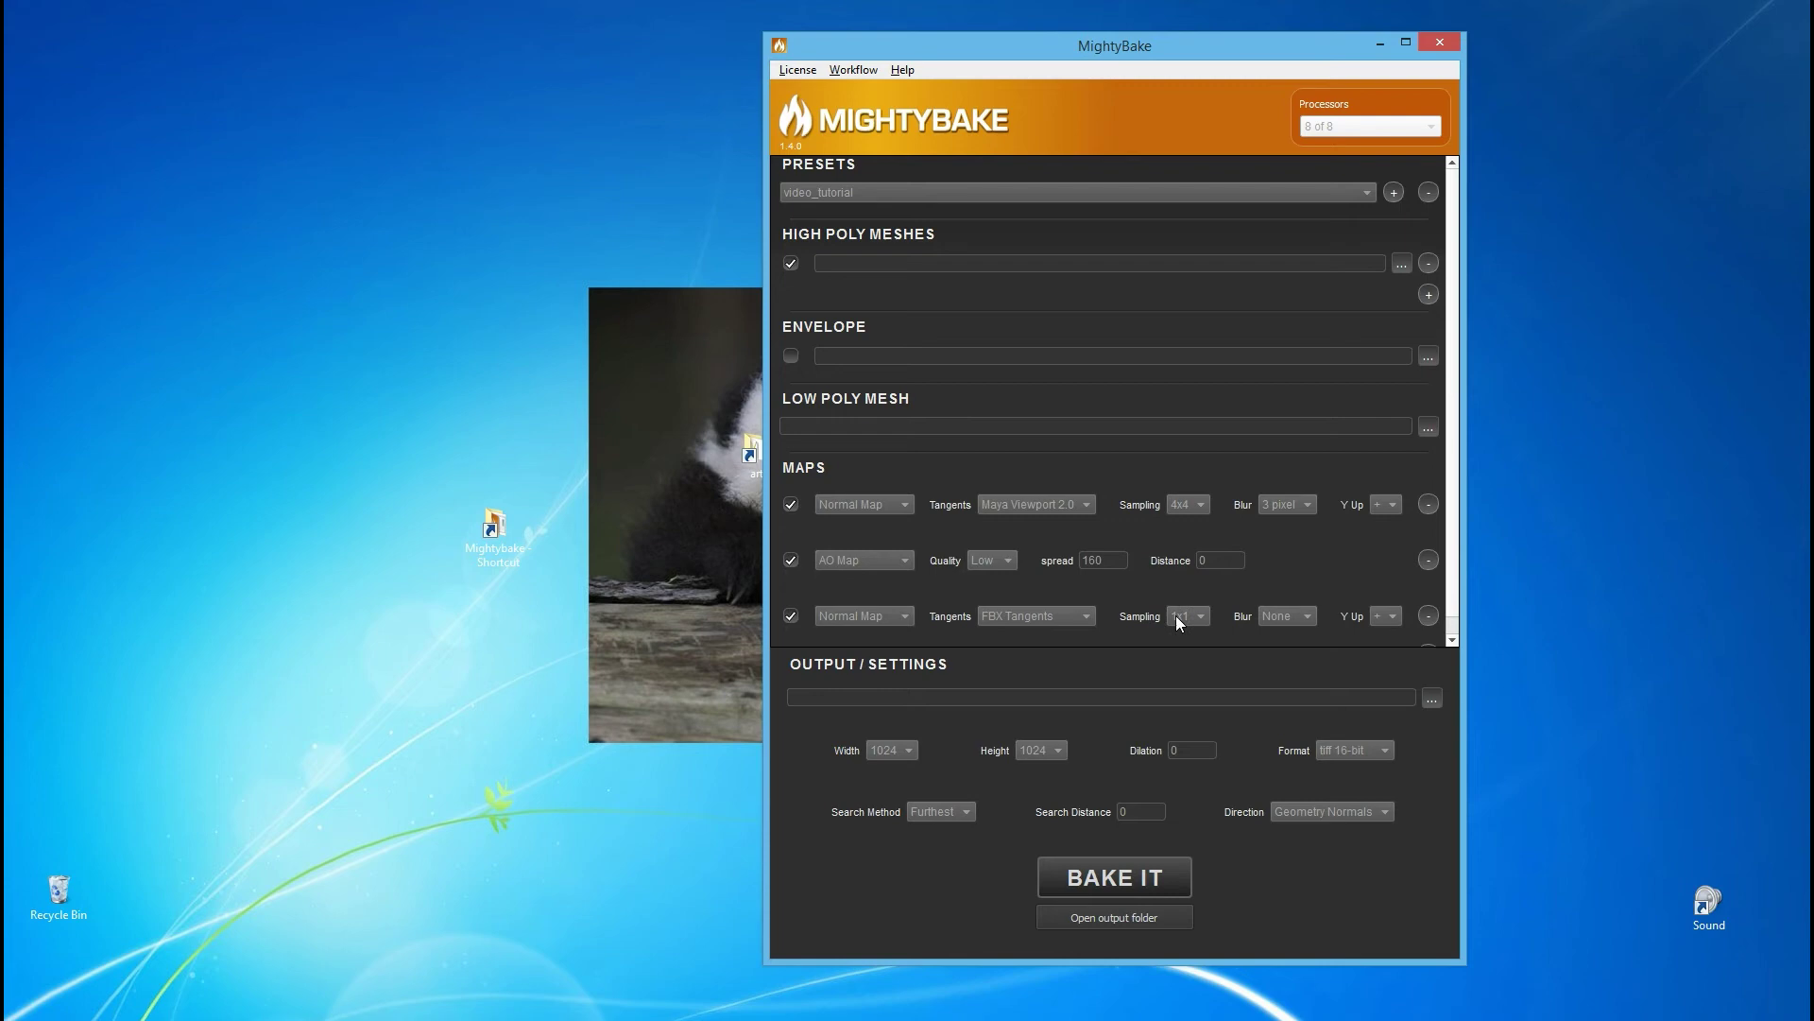
{"action": "left_click", "coordinate": [881, 616]}
{"action": "left_click", "coordinate": [879, 672]}
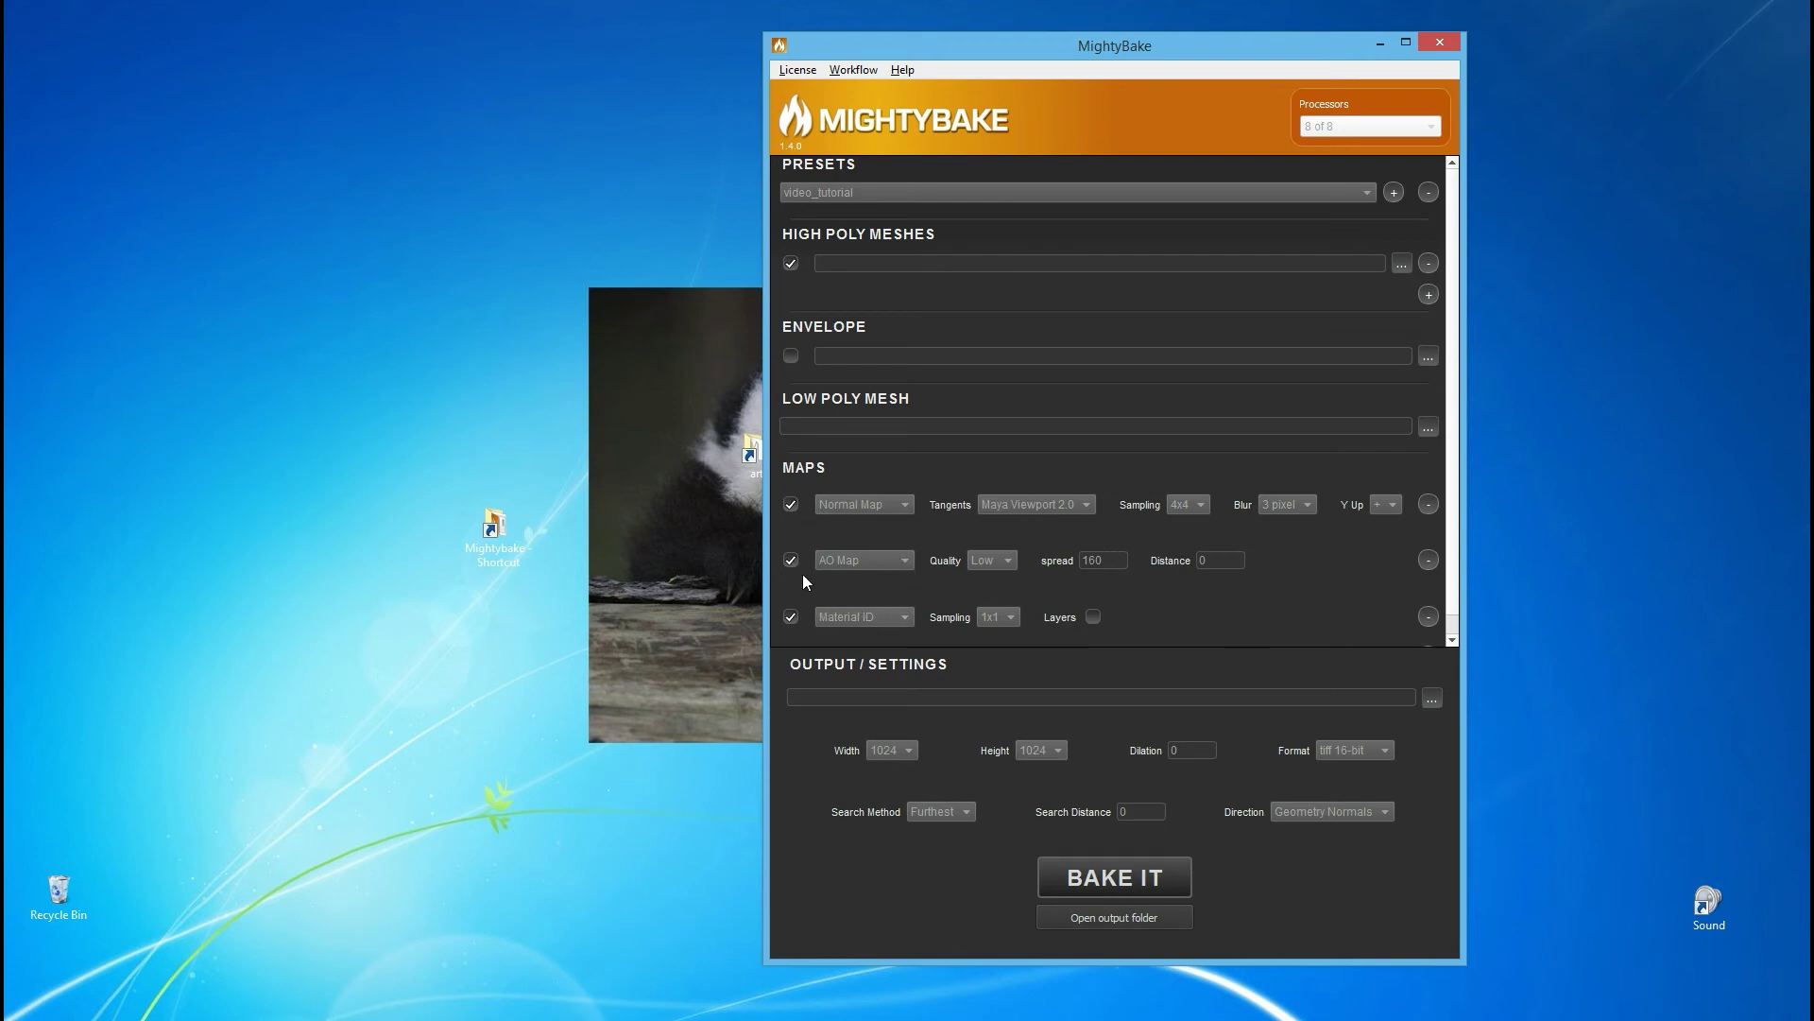
{"action": "left_click", "coordinate": [791, 616]}
{"action": "left_click", "coordinate": [1427, 617]}
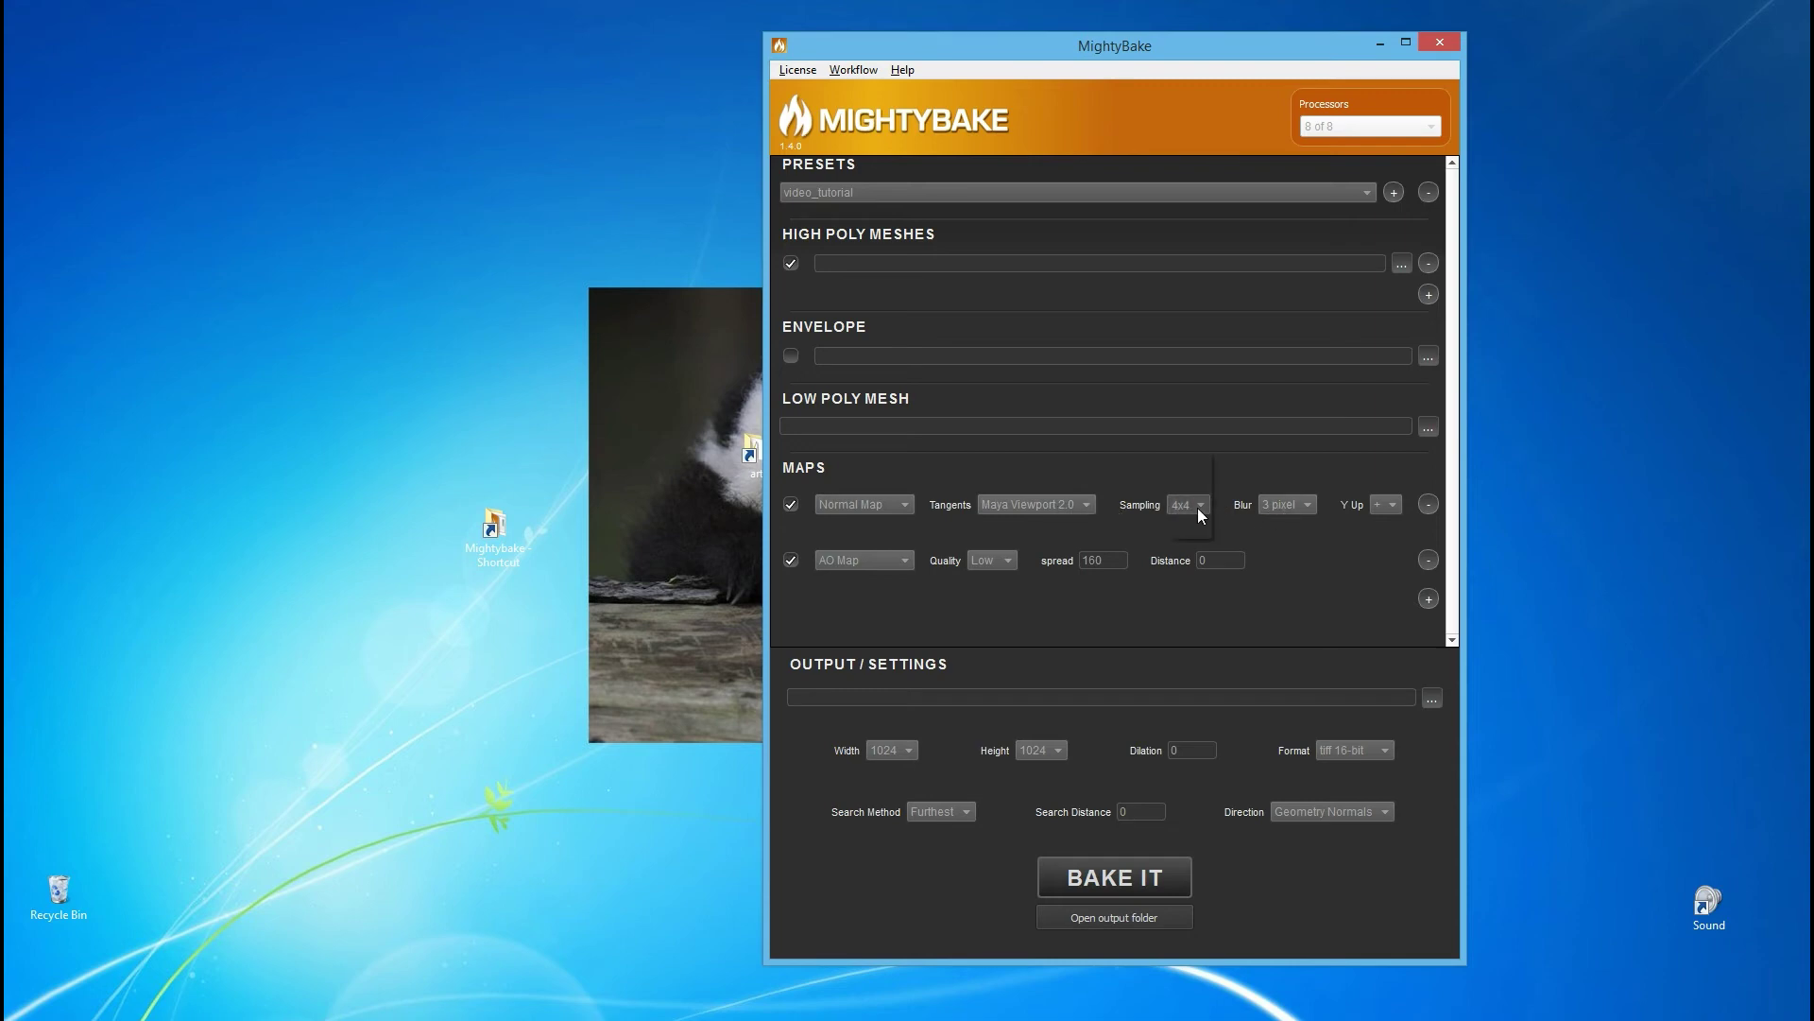
Change the second map to a Normal Map with MIKK tangents and check its sampling and blur options
{"action": "left_click", "coordinate": [901, 560]}
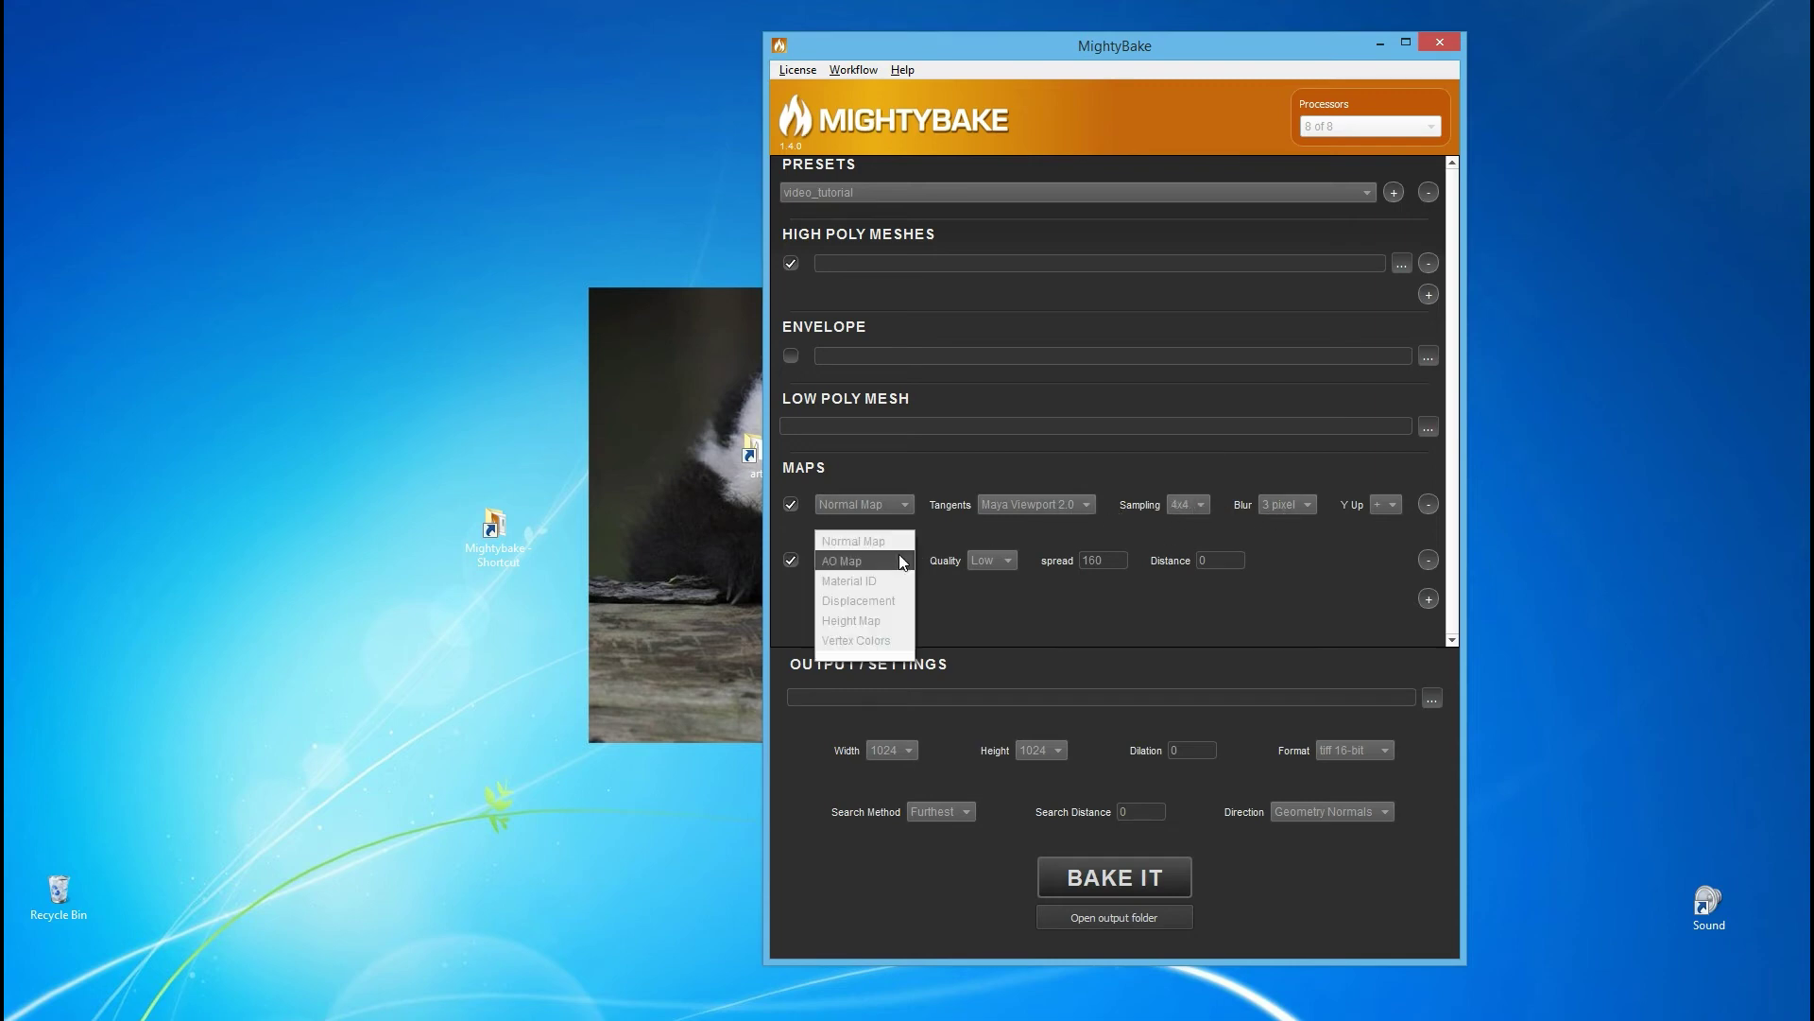
{"action": "left_click", "coordinate": [880, 554]}
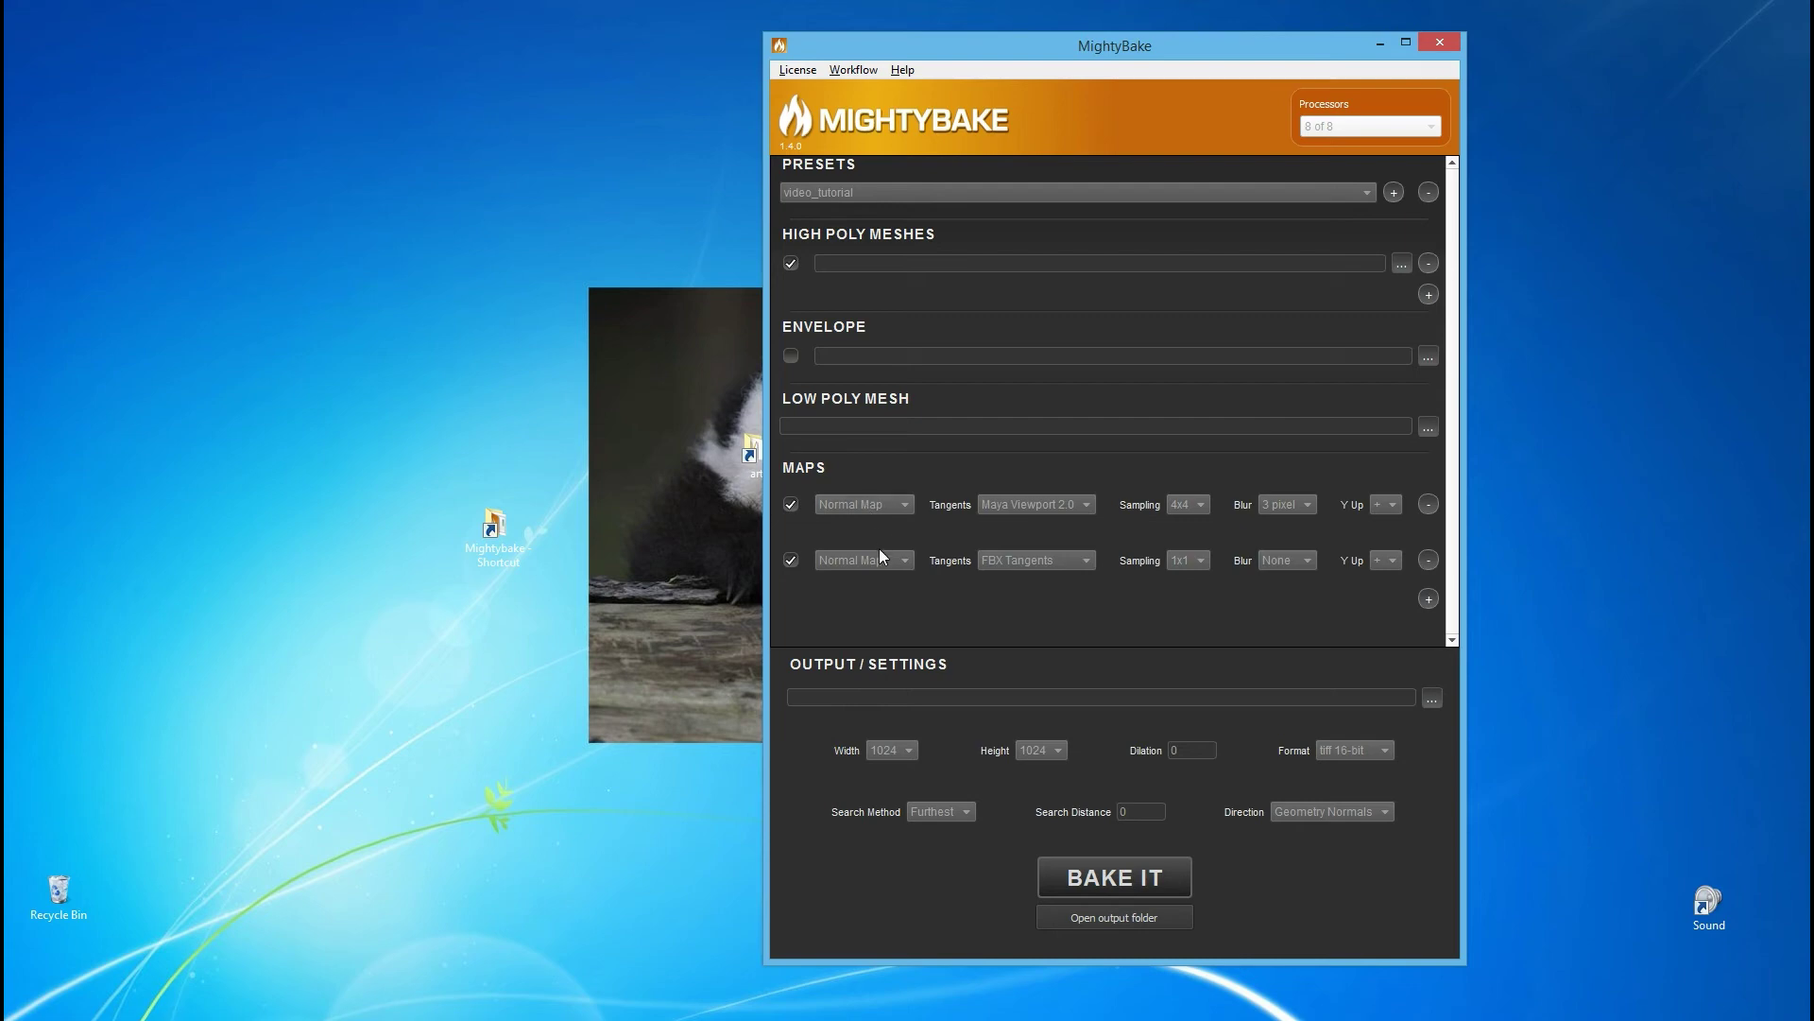
{"action": "left_click", "coordinate": [1007, 562]}
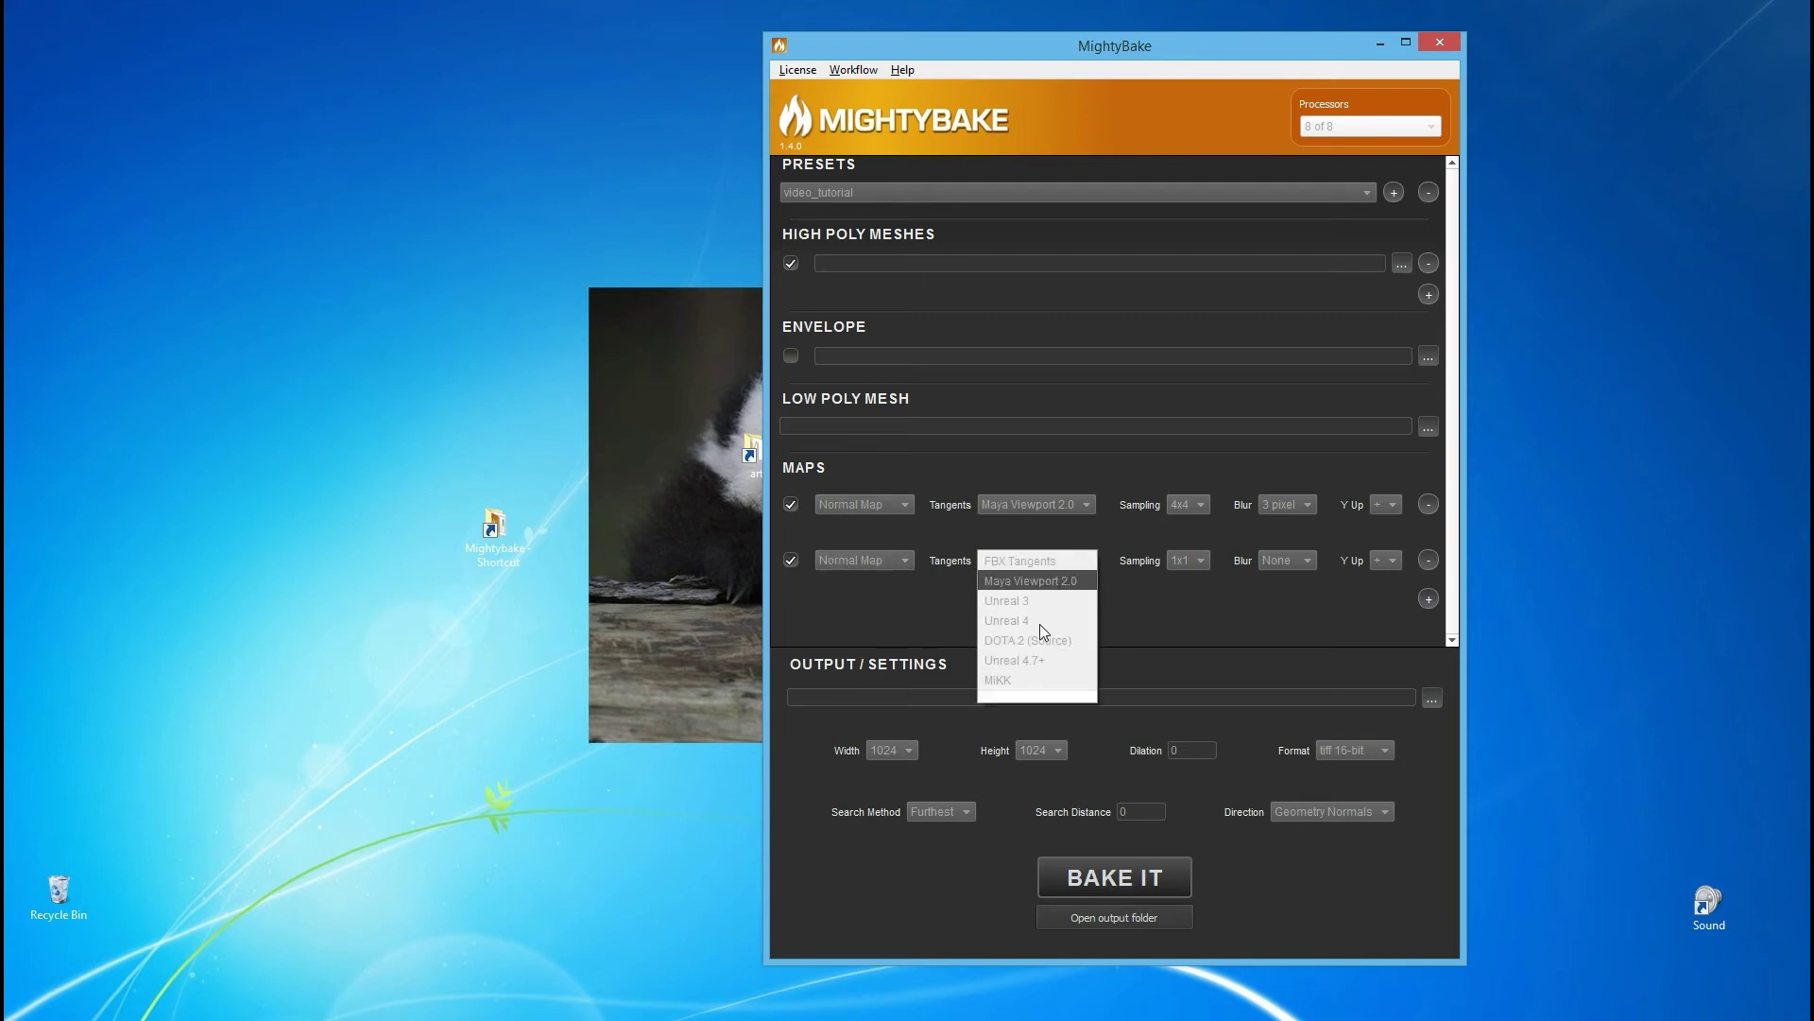
{"action": "left_click", "coordinate": [1036, 681]}
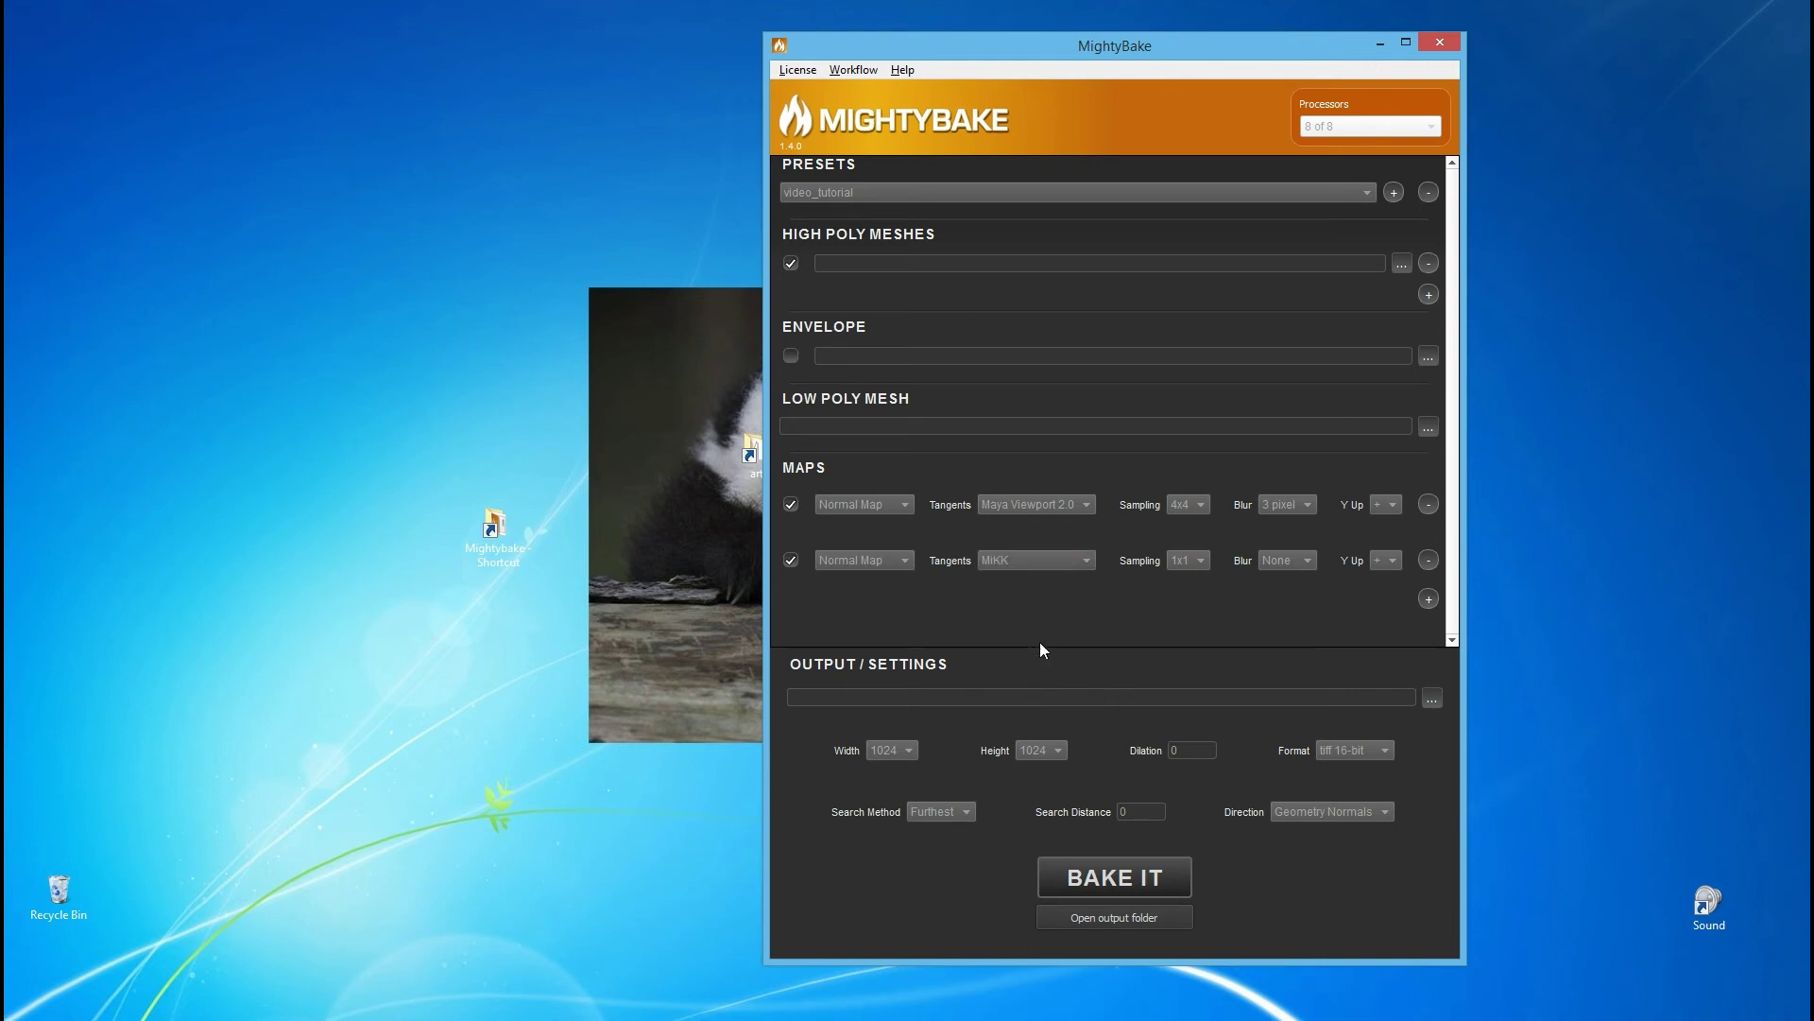
{"action": "left_click", "coordinate": [1196, 564]}
{"action": "left_click", "coordinate": [1196, 564]}
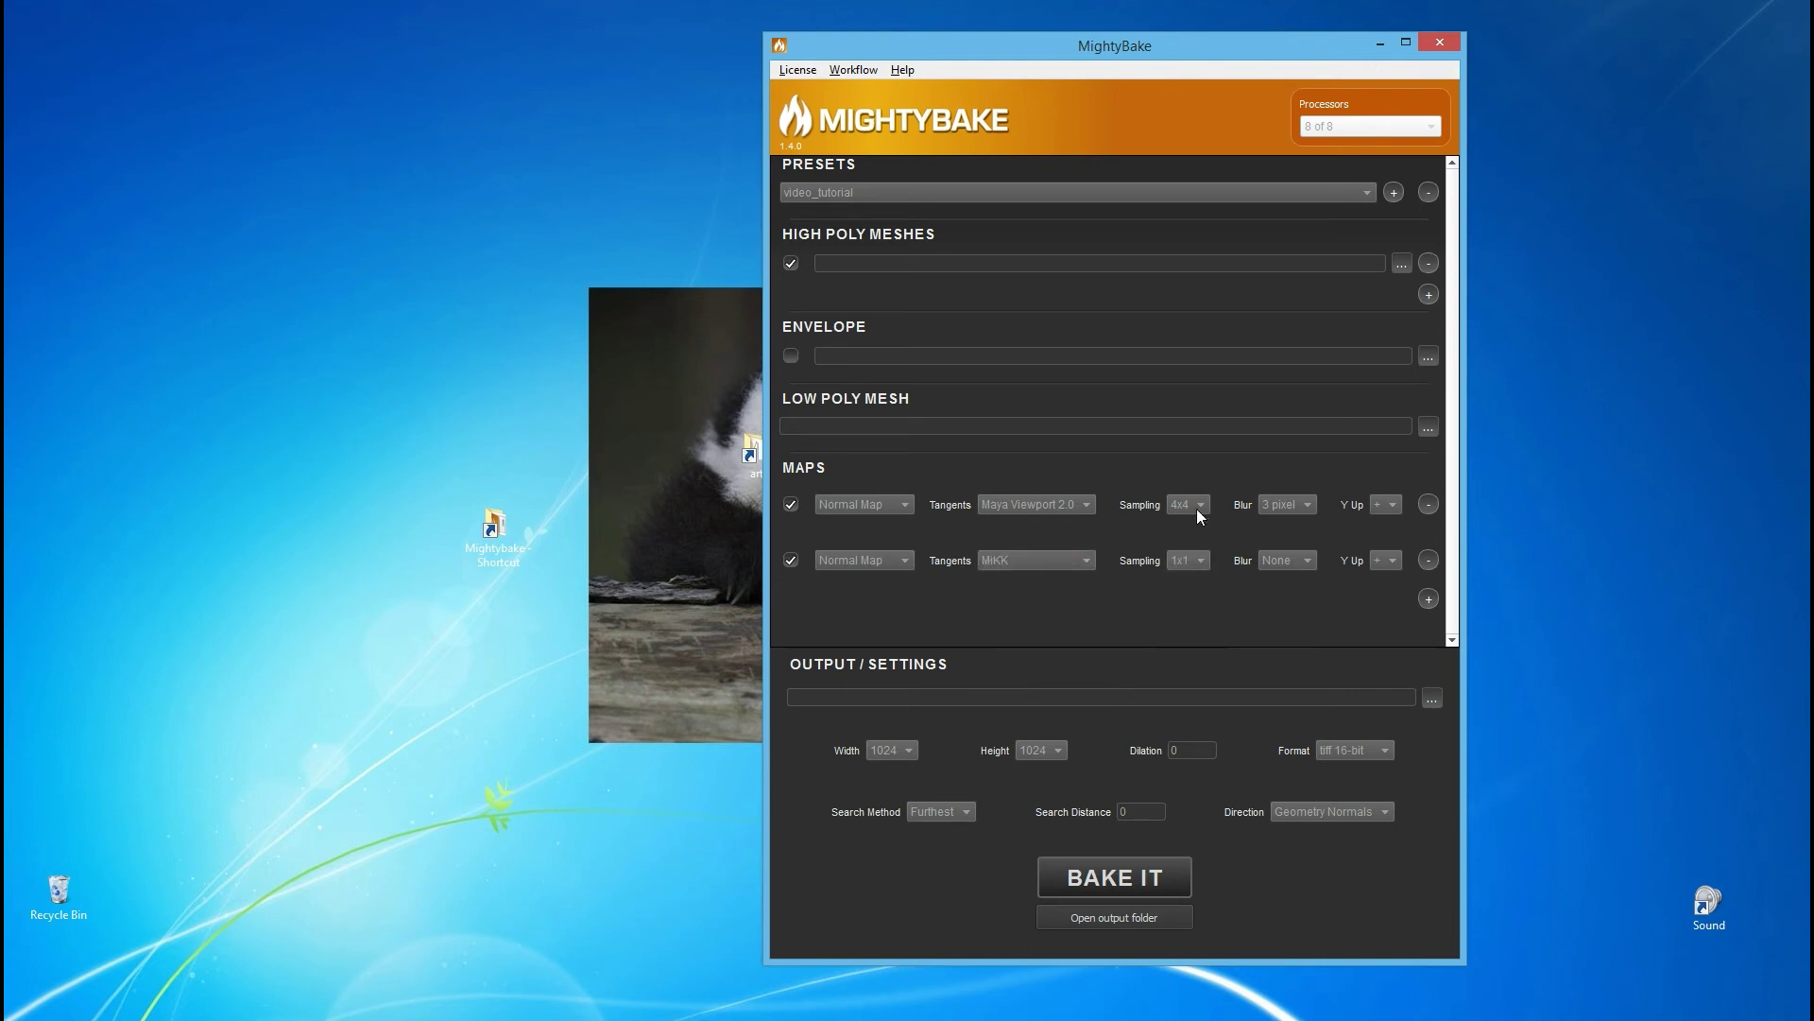
{"action": "left_click", "coordinate": [1282, 568]}
{"action": "left_click", "coordinate": [1292, 567]}
Set the first normal map's sampling to 1x1 and its blur to None
{"action": "left_click", "coordinate": [1186, 506]}
{"action": "left_click", "coordinate": [1123, 505]}
{"action": "left_click", "coordinate": [1285, 505]}
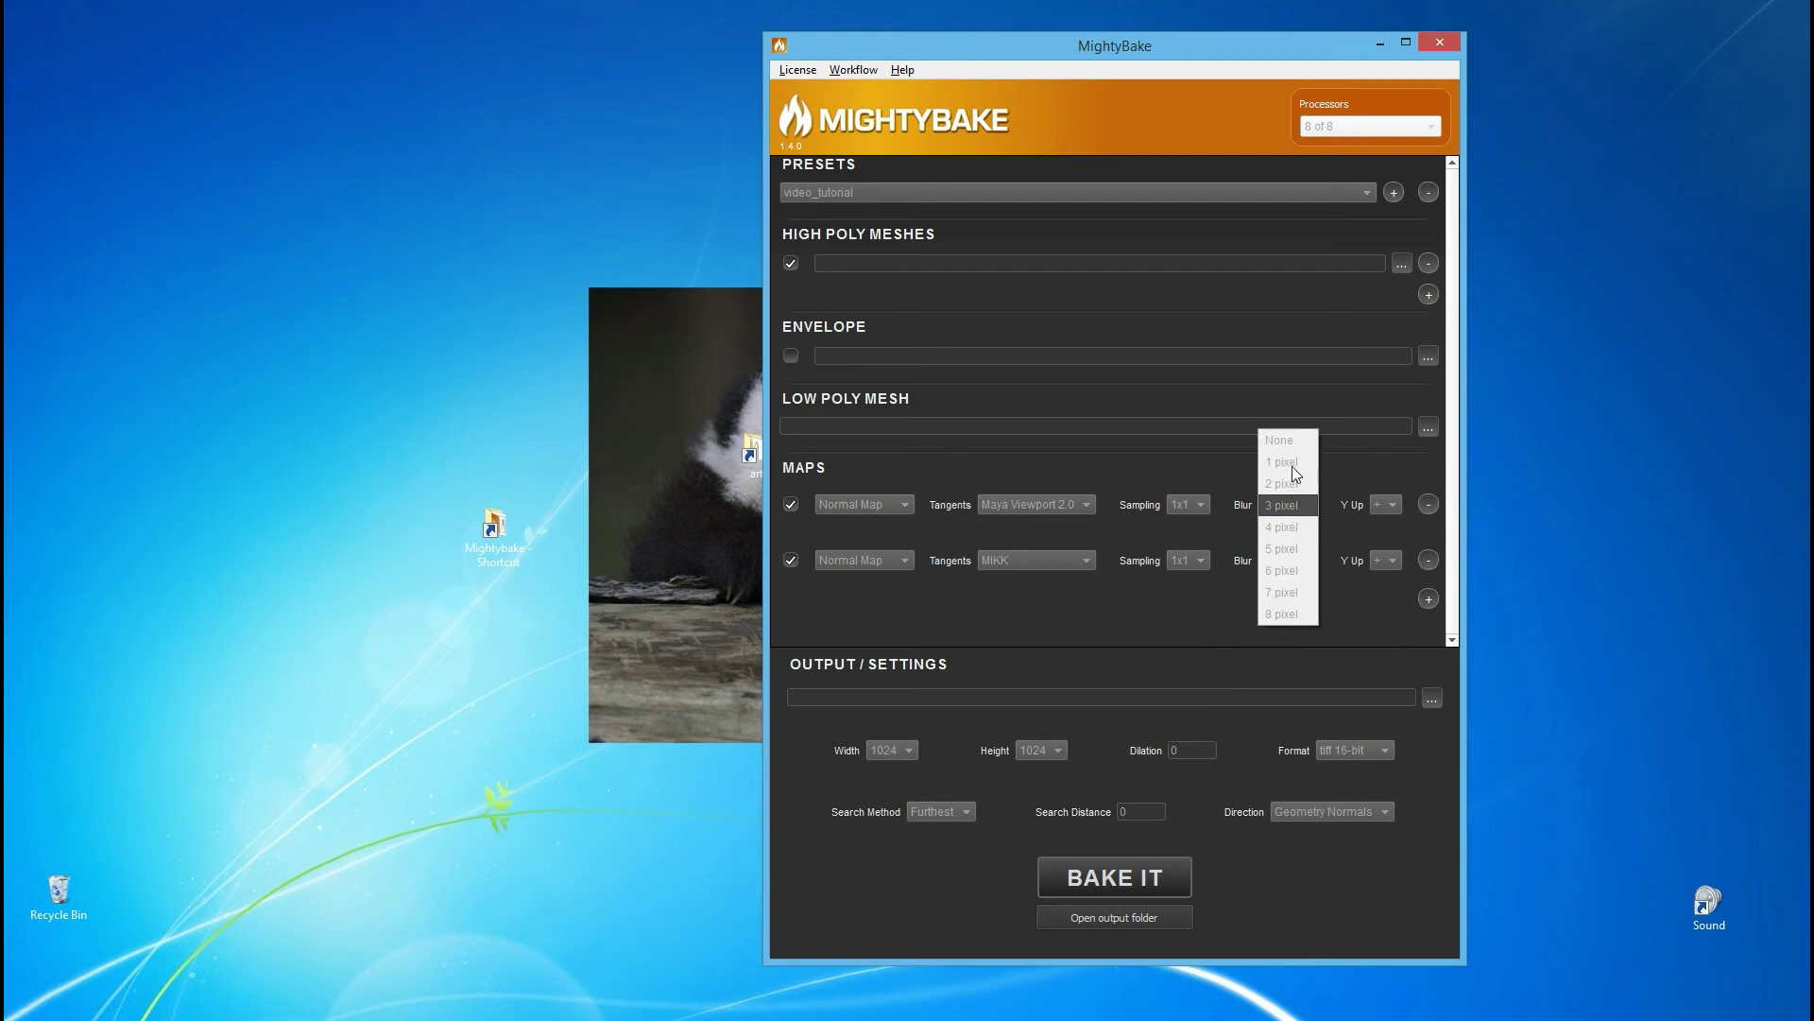
{"action": "left_click", "coordinate": [1292, 441]}
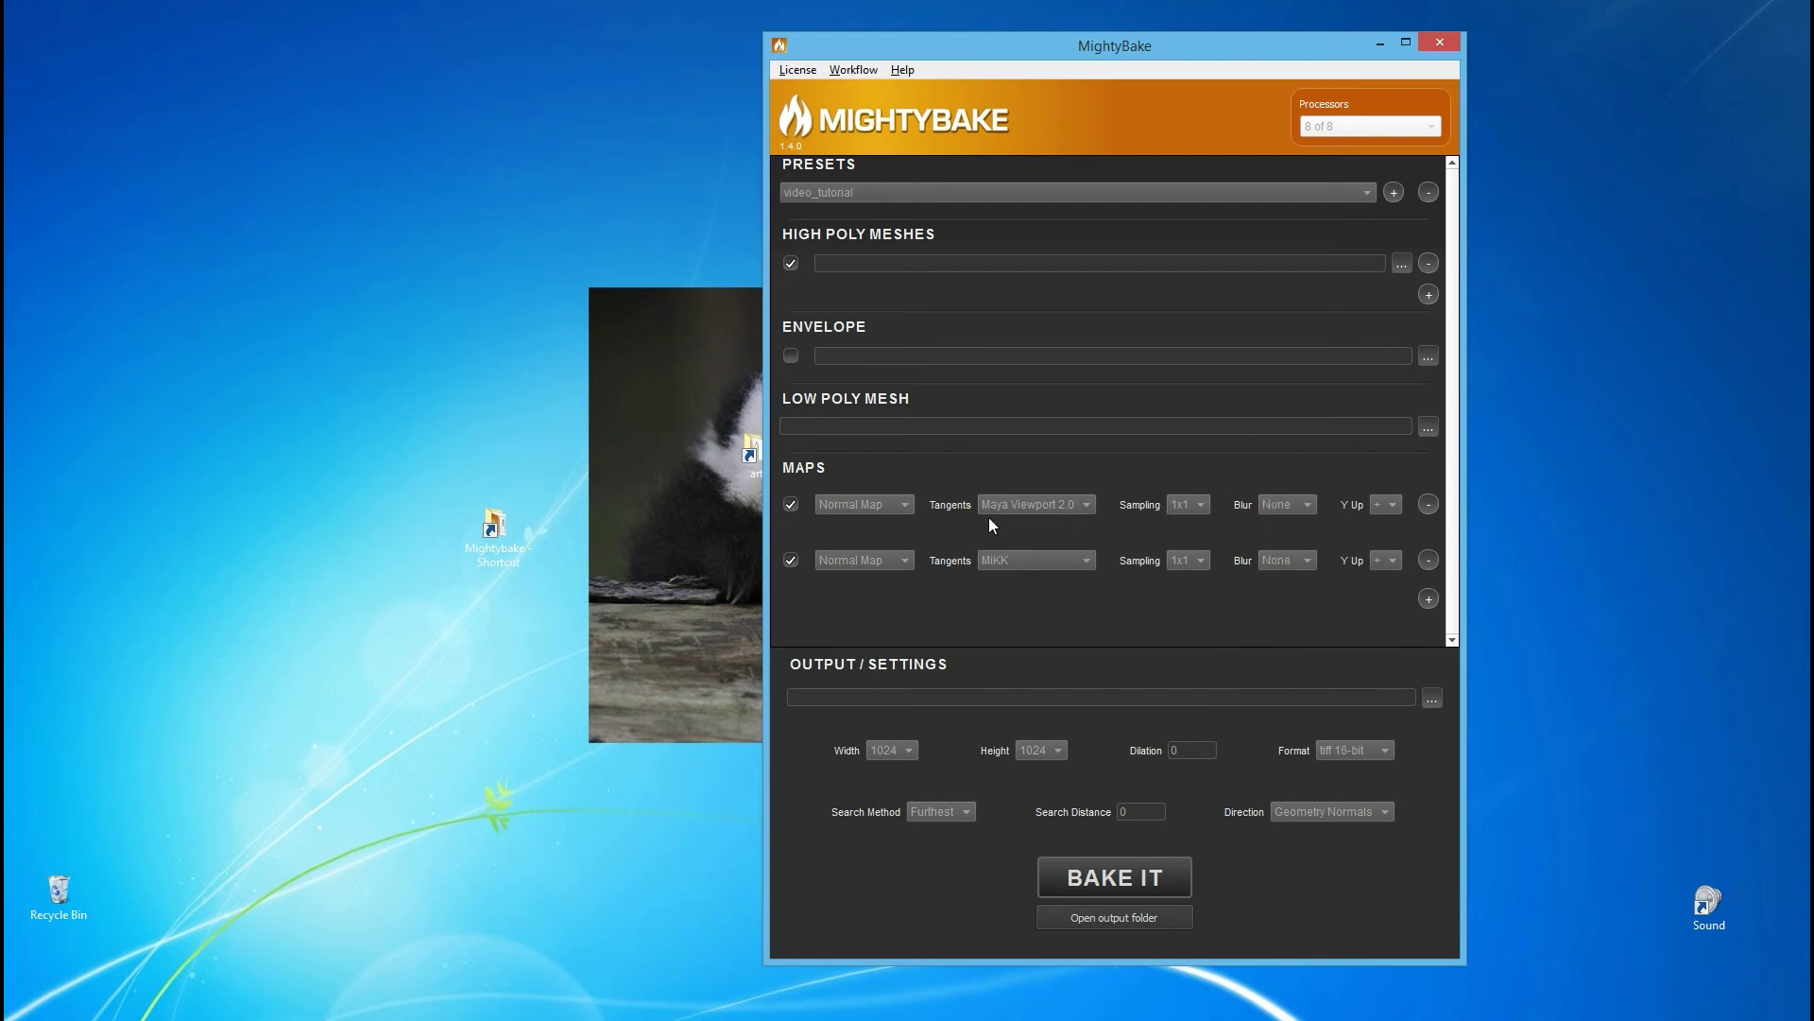
Set the second normal map's sampling to 4x4 and its blur to 3 pixel
{"action": "left_click", "coordinate": [1389, 561]}
{"action": "left_click", "coordinate": [1385, 567]}
{"action": "left_click", "coordinate": [1187, 564]}
{"action": "left_click", "coordinate": [1191, 605]}
{"action": "left_click", "coordinate": [1299, 562]}
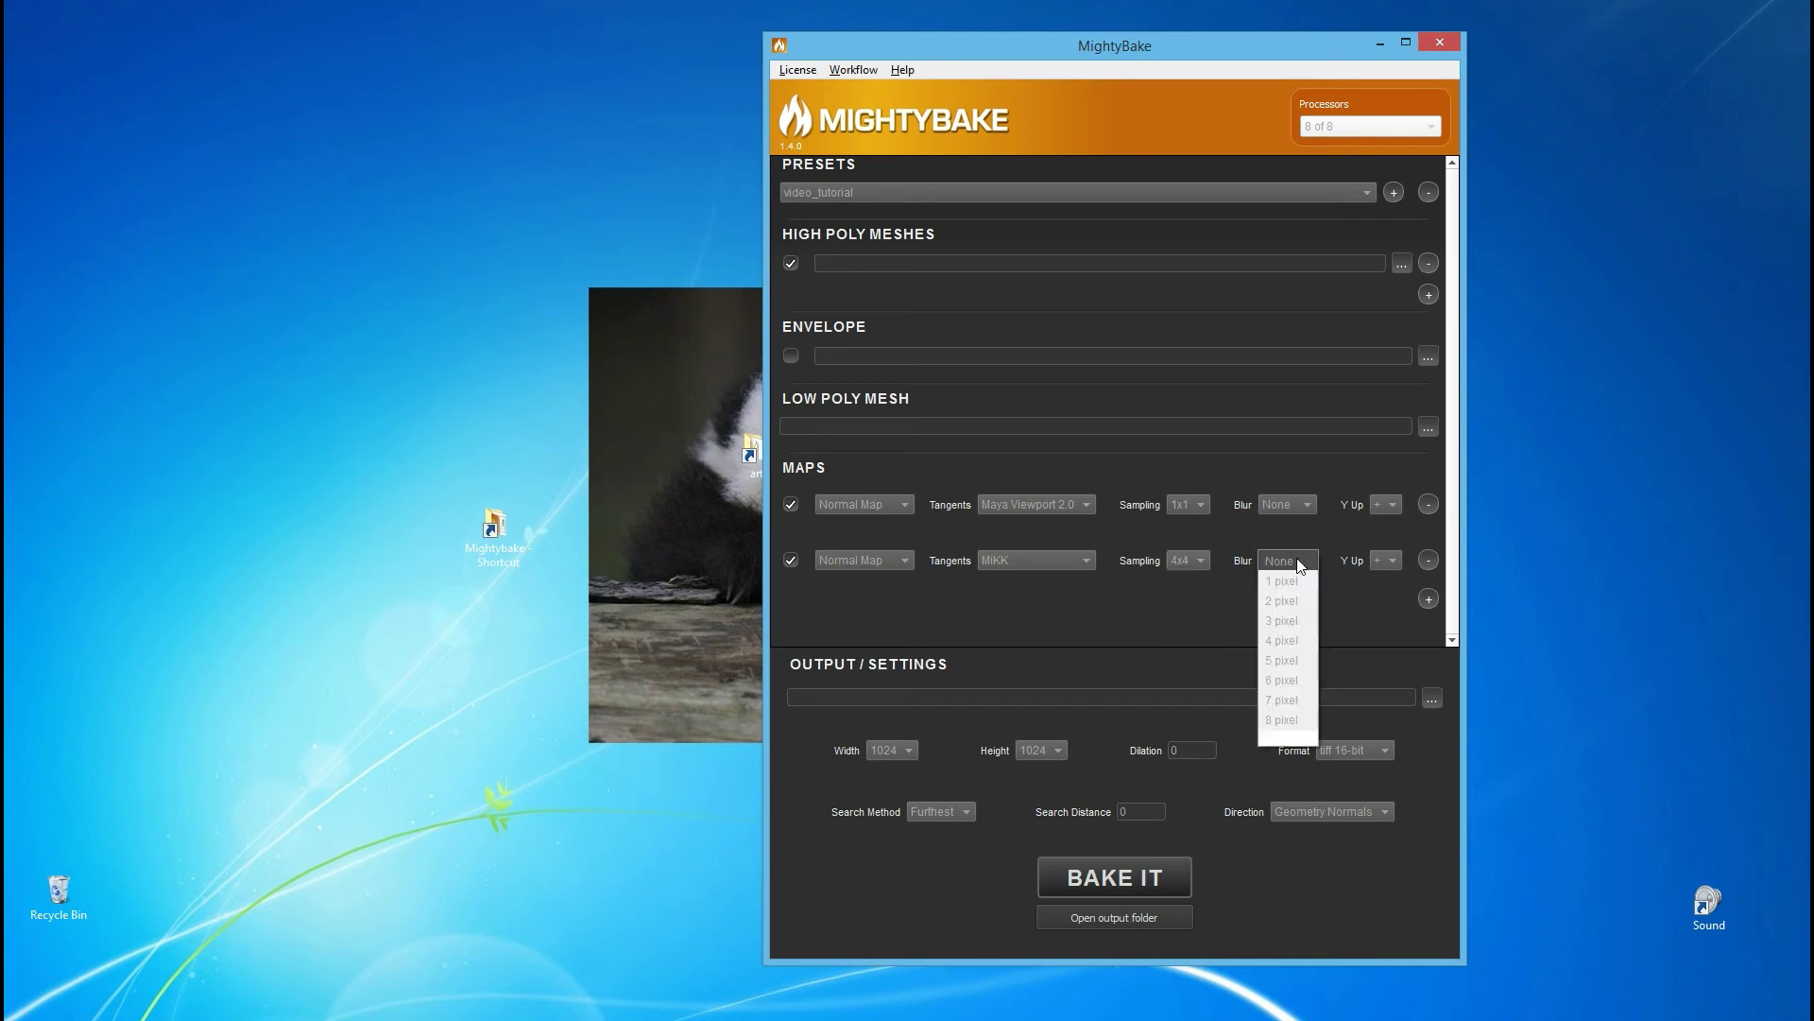
{"action": "left_click", "coordinate": [1294, 622]}
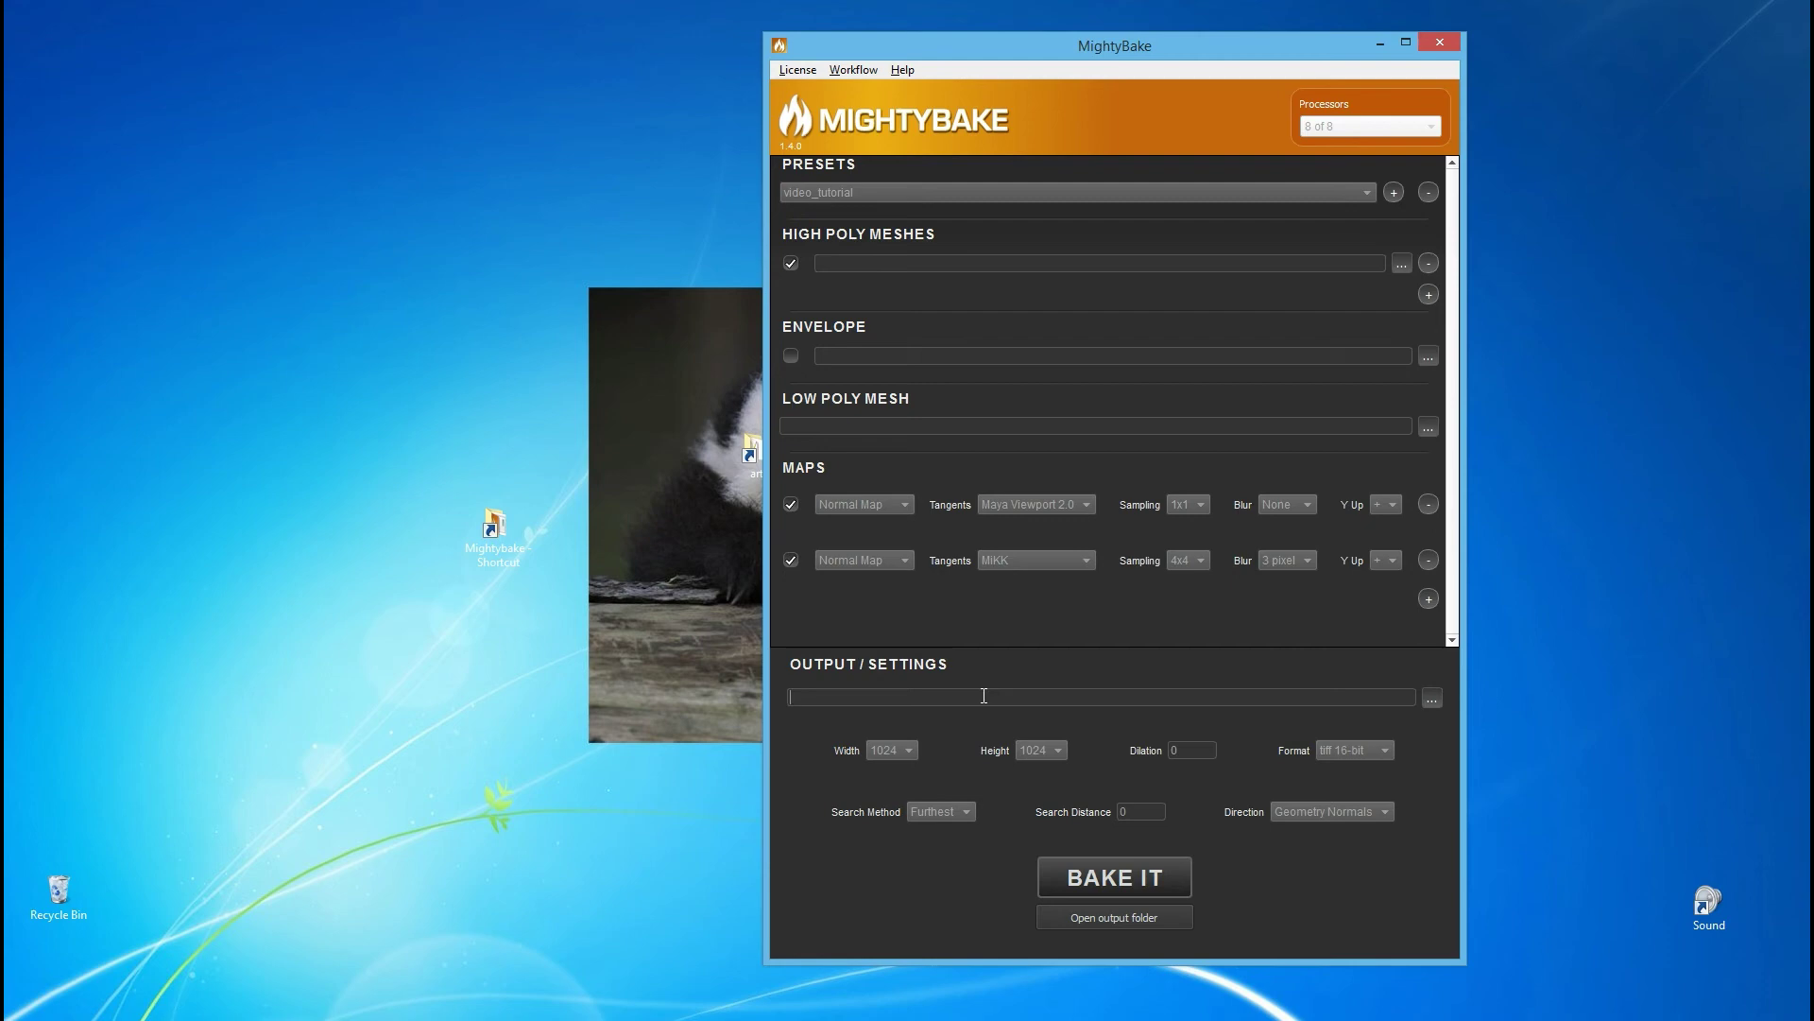
Enter video_tutorial as the output path after closing the output directory browser without choosing a folder
{"action": "left_click", "coordinate": [1432, 697]}
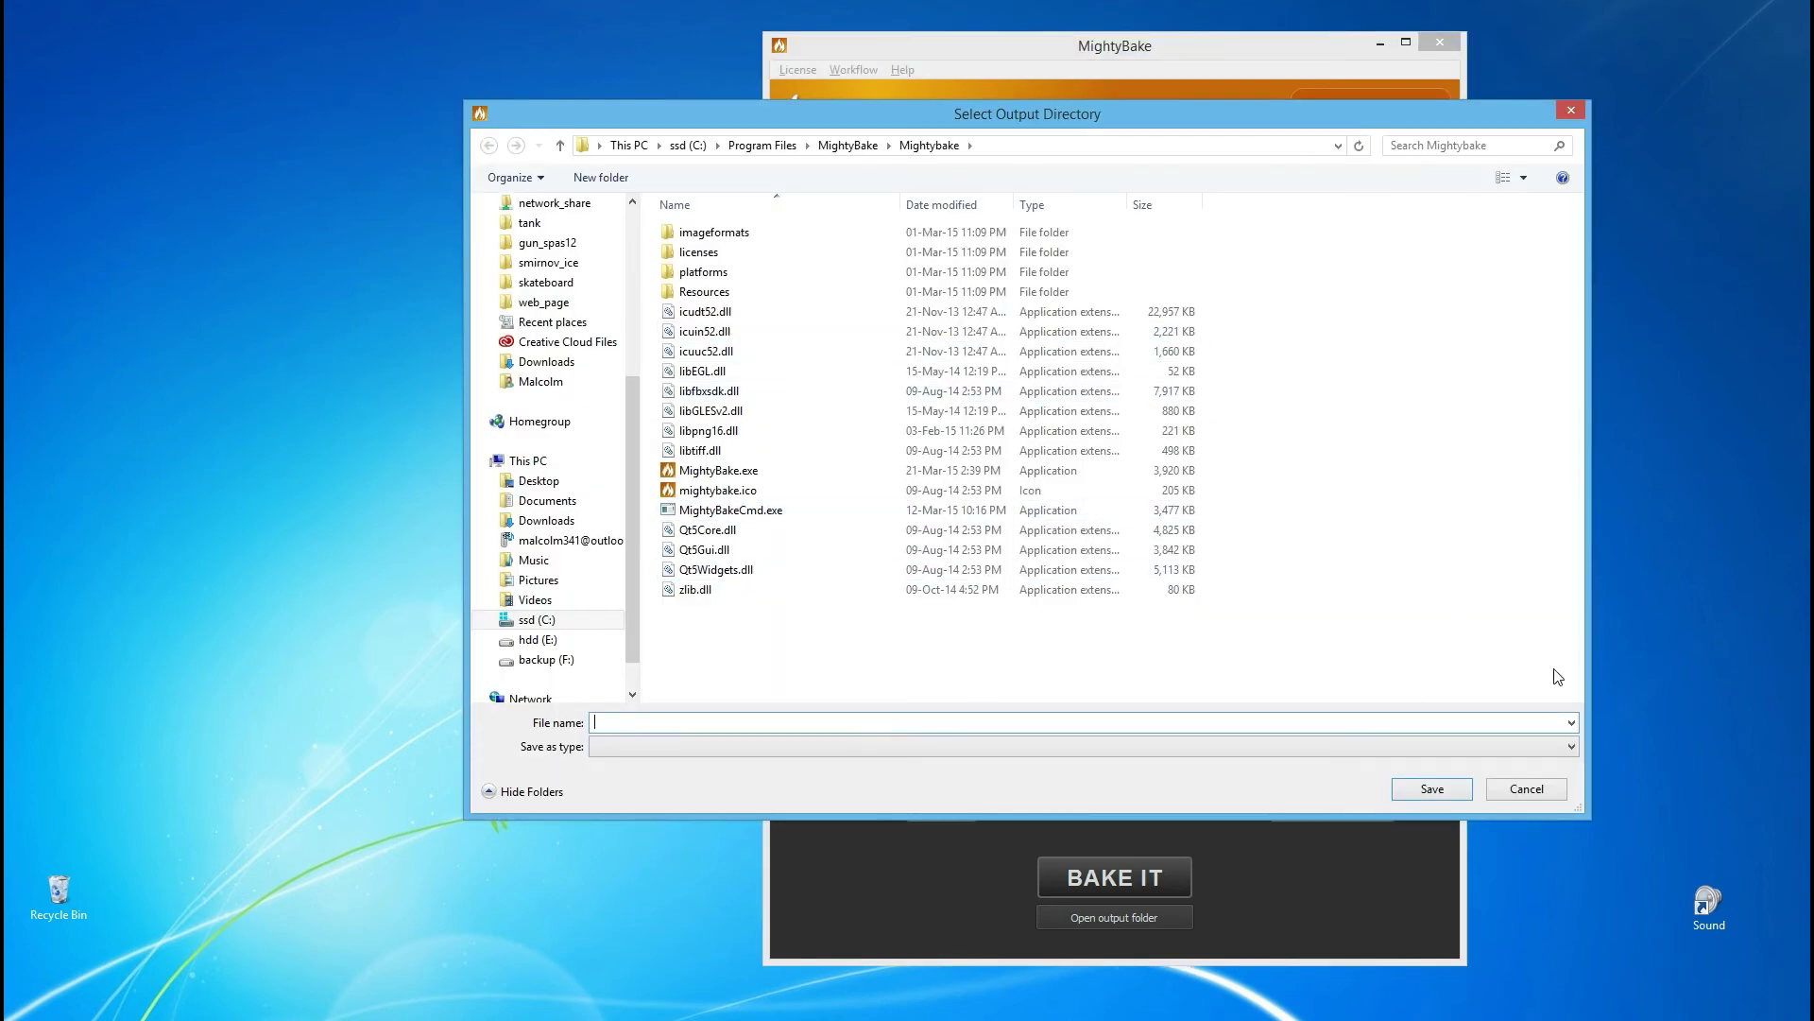
{"action": "left_click", "coordinate": [1526, 789]}
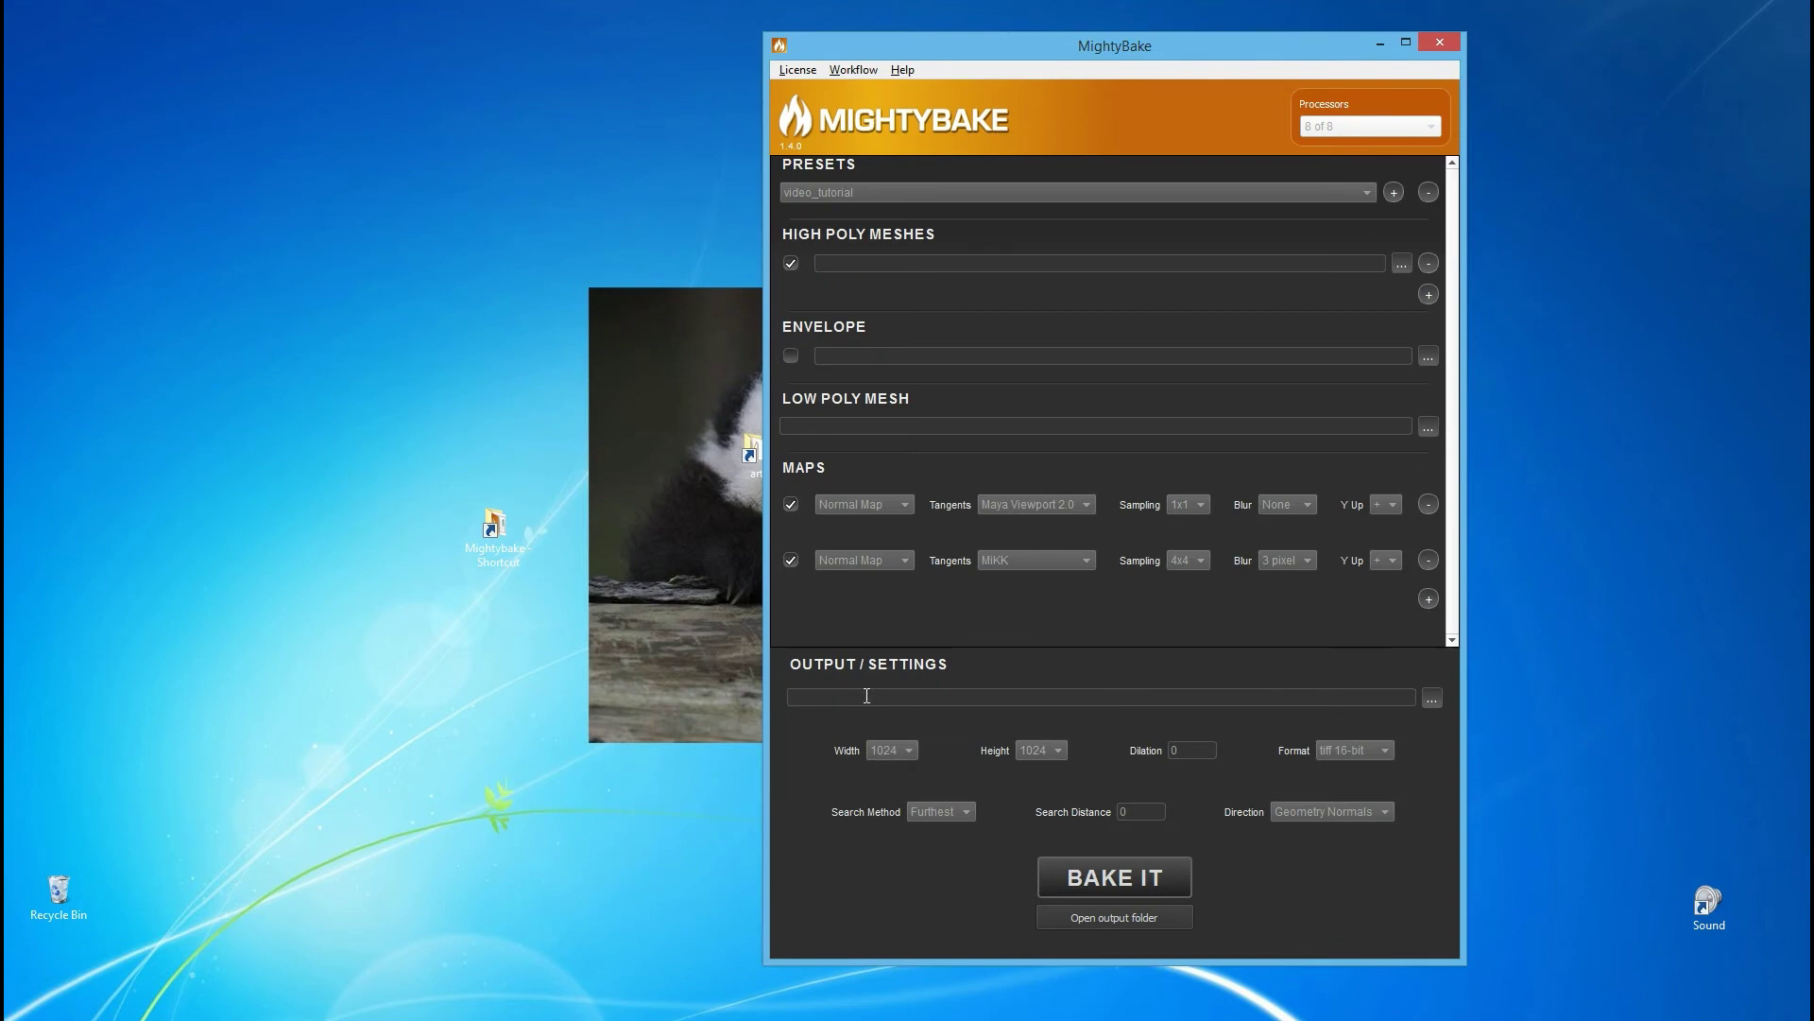
{"action": "type", "text": "video_tutorial"}
{"action": "left_click", "coordinate": [811, 697]}
Try a dilation of 16 and clear it again
{"action": "double_click", "coordinate": [1196, 752]}
{"action": "type", "text": "16"}
{"action": "key", "text": "ctrl+a"}
{"action": "key", "text": "BackSpace"}
Set the output format to exr and change it to png 16-bit
{"action": "left_click", "coordinate": [1349, 750]}
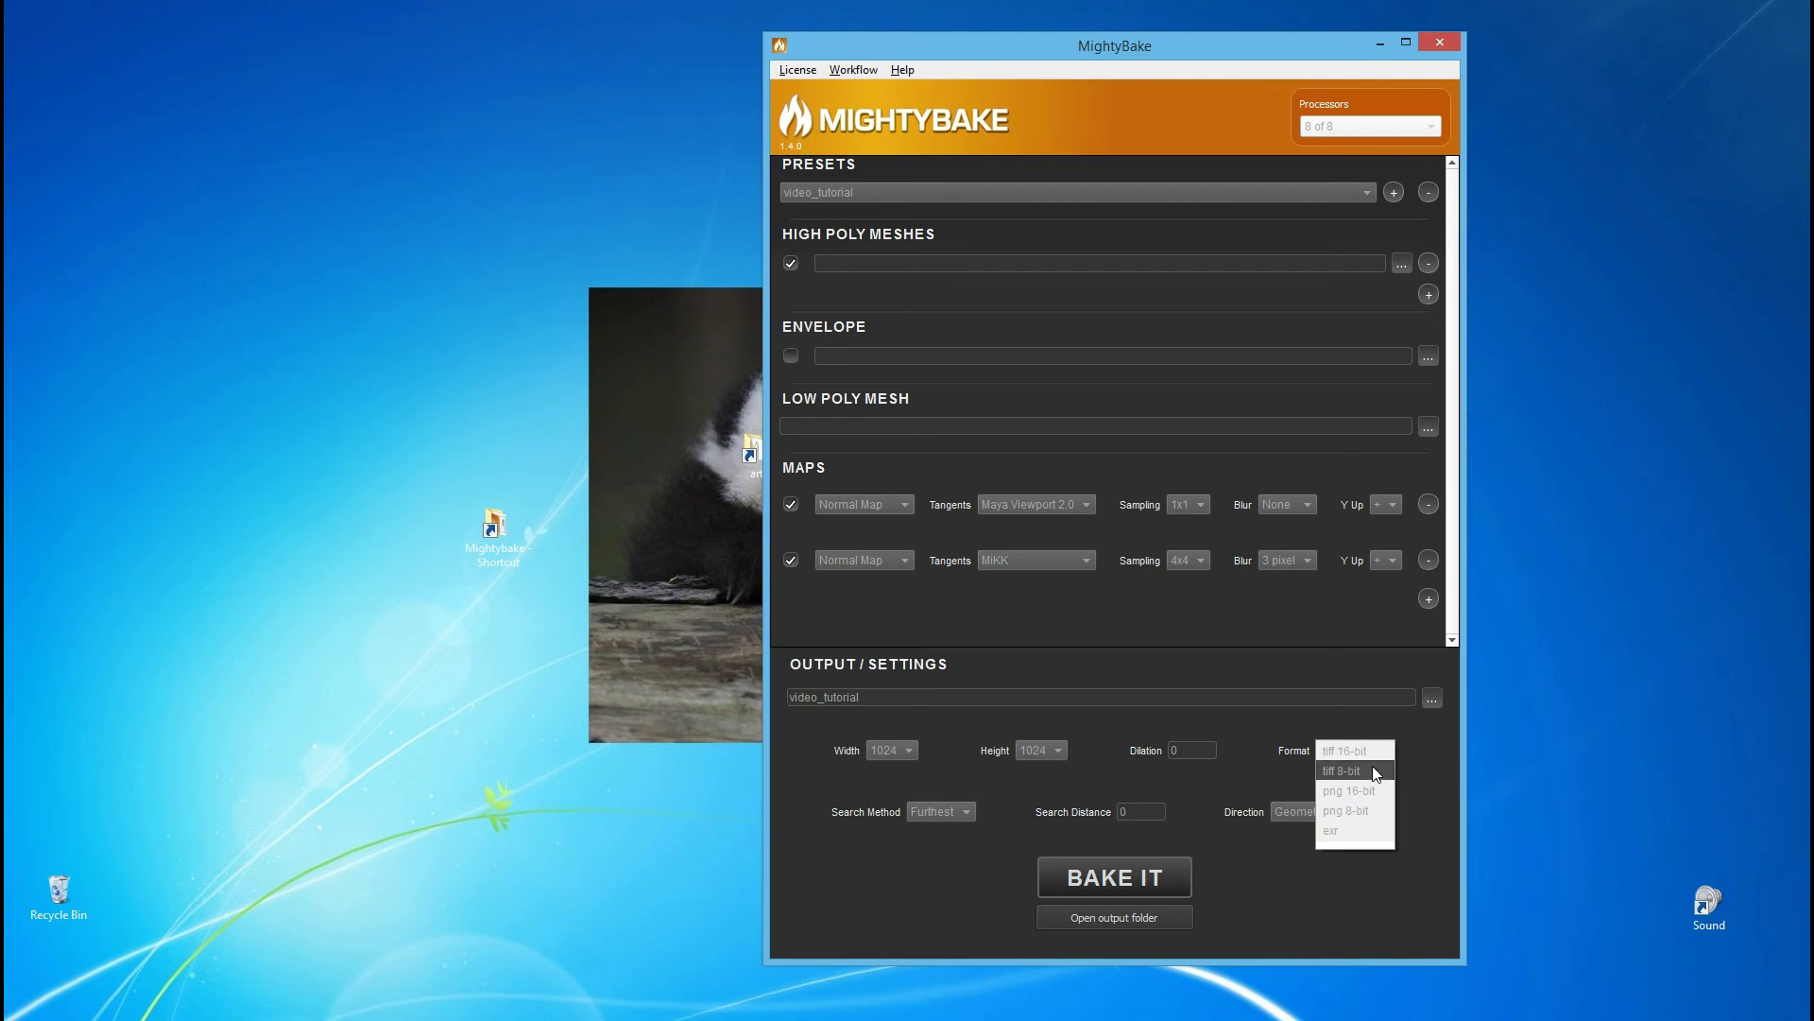
{"action": "left_click", "coordinate": [1356, 831]}
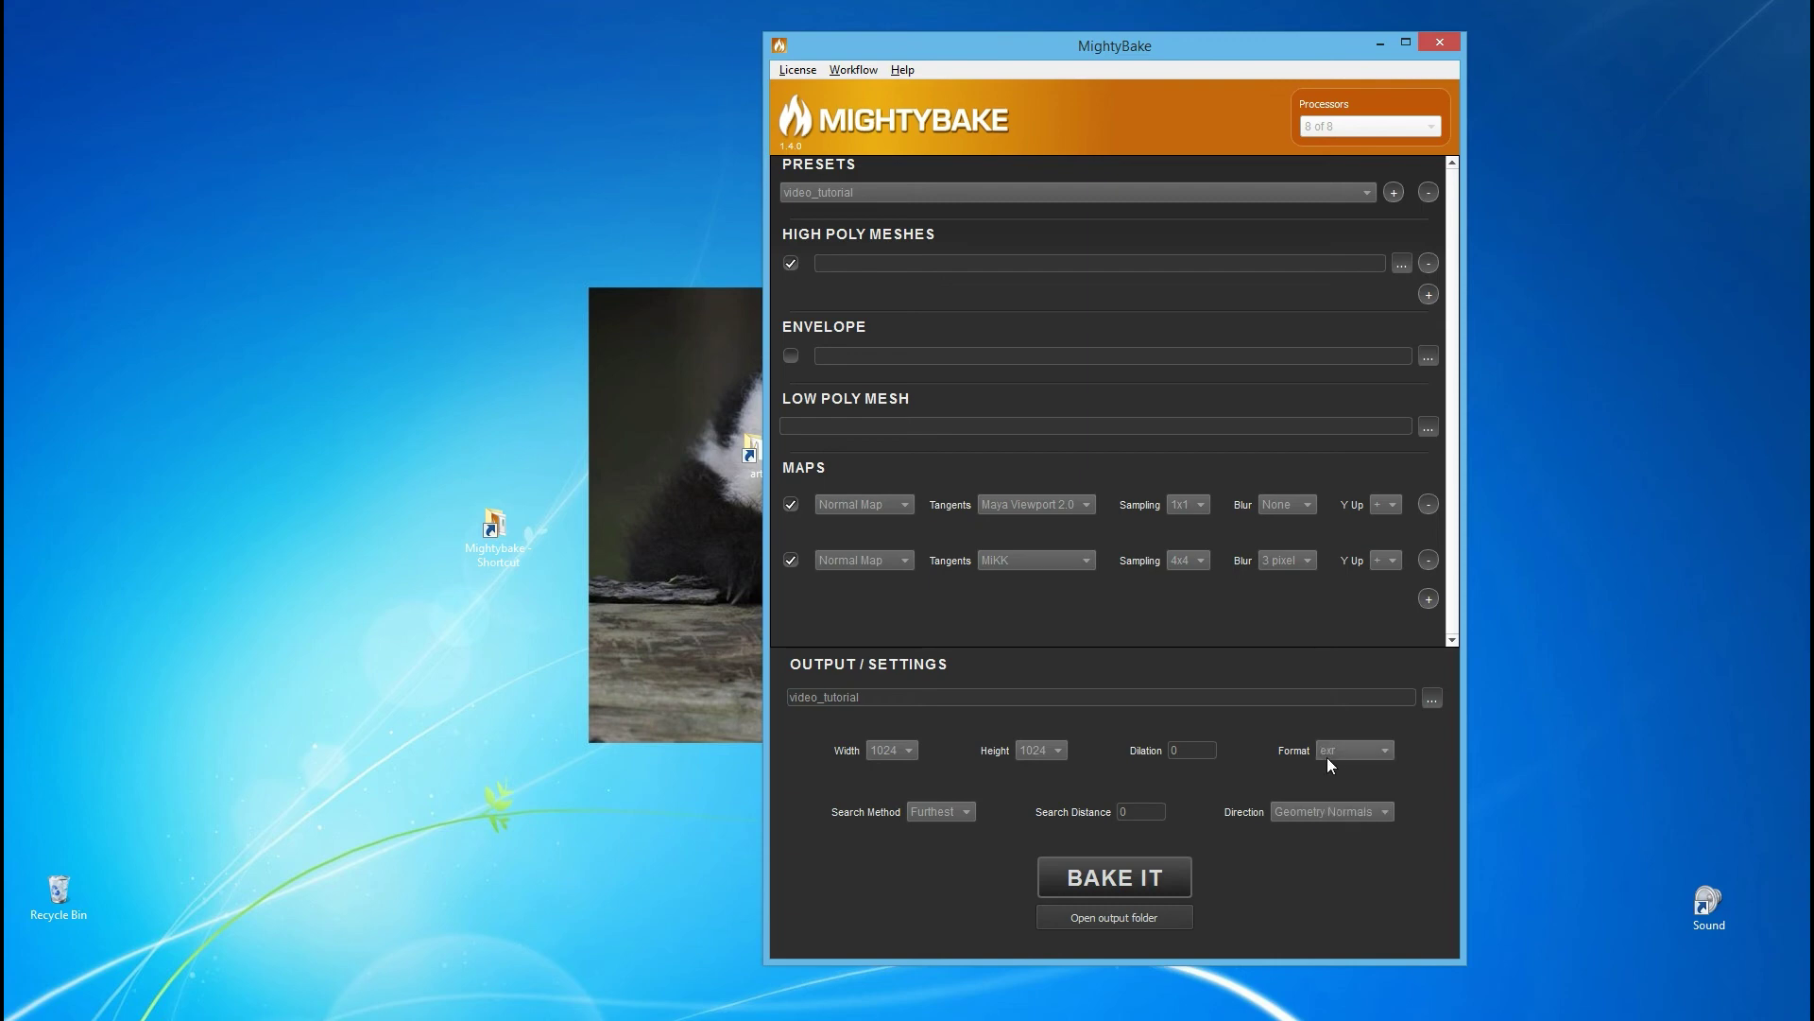
{"action": "left_click", "coordinate": [1357, 757]}
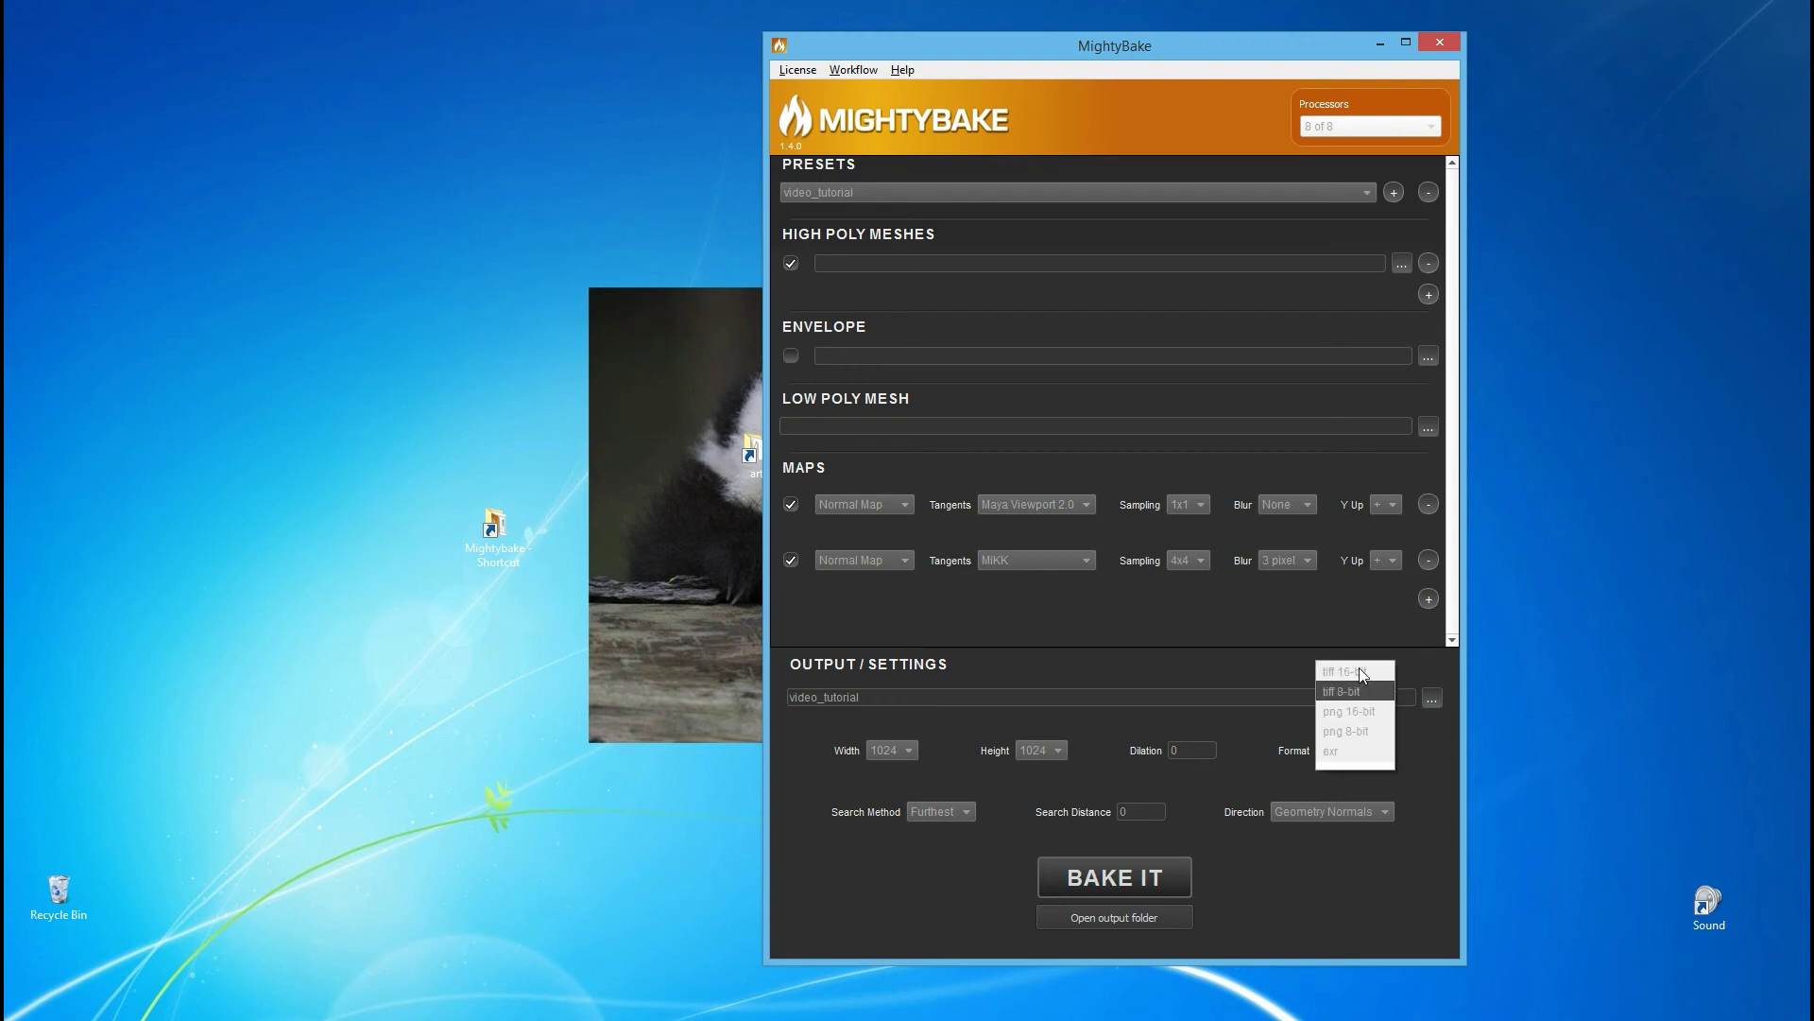
{"action": "left_click", "coordinate": [1370, 713]}
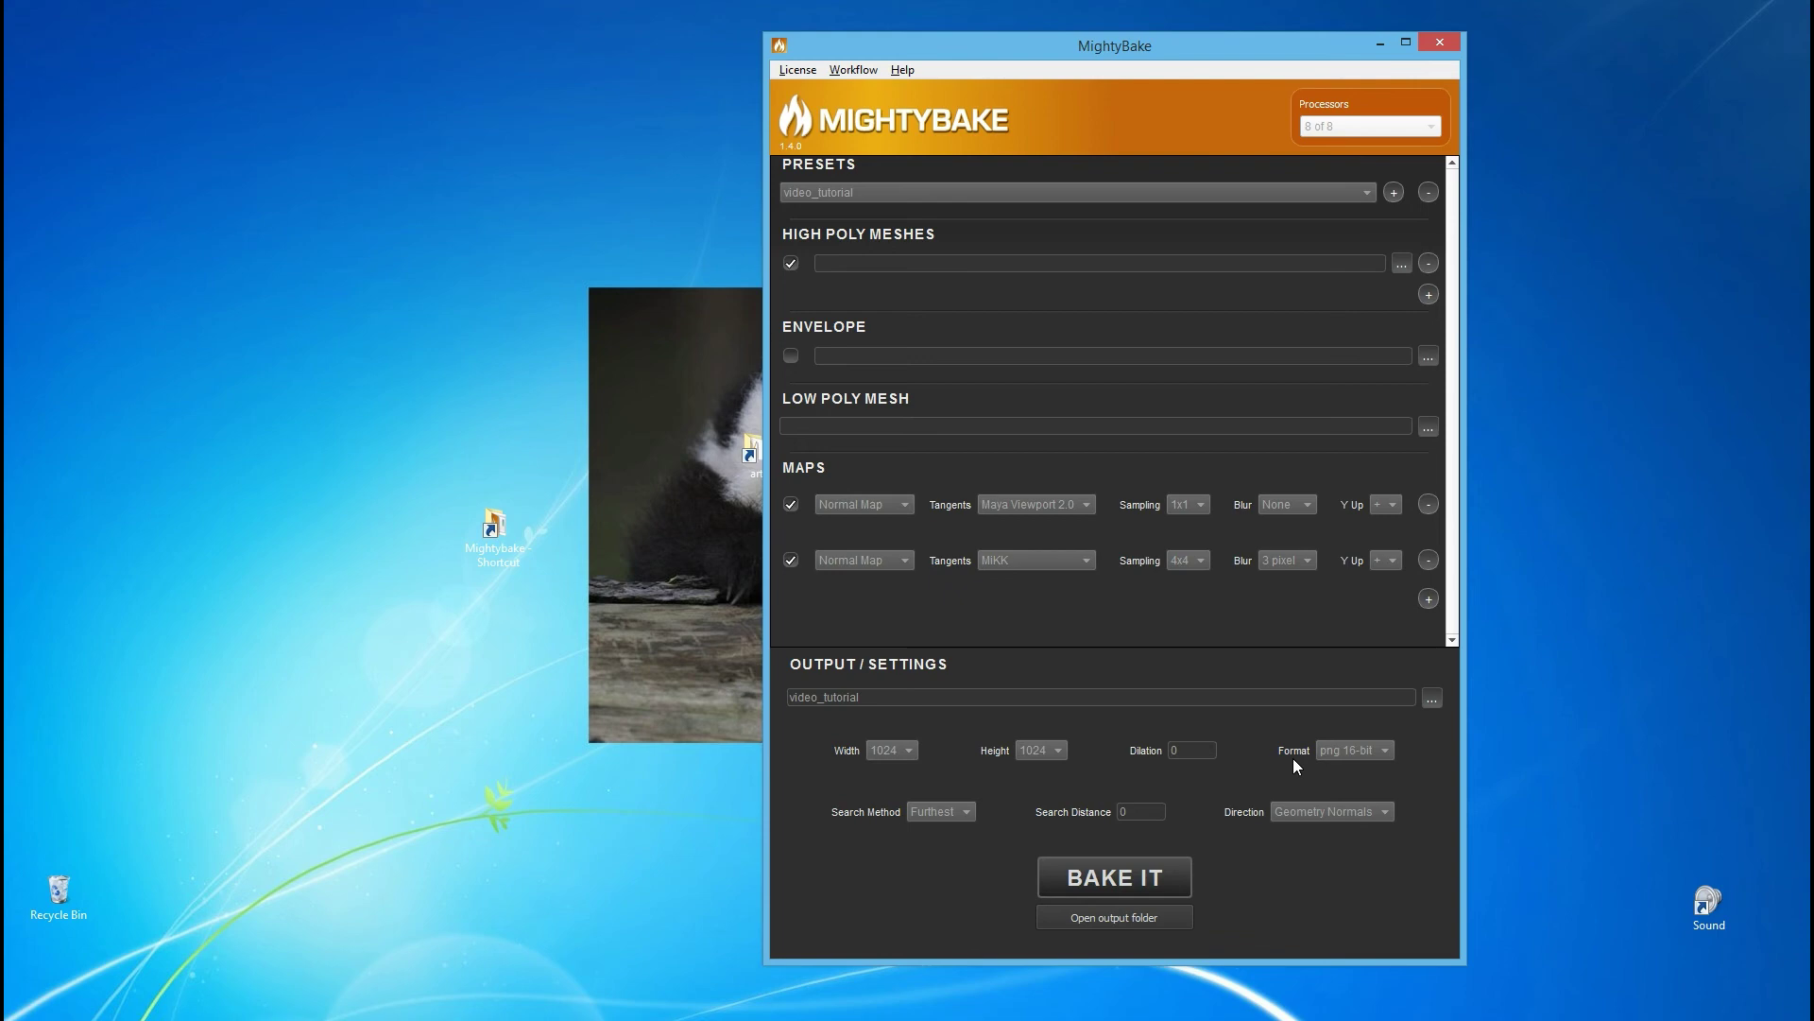
Change the second map to Material ID with Layers enabled and 1x1 sampling
{"action": "left_click", "coordinate": [893, 563]}
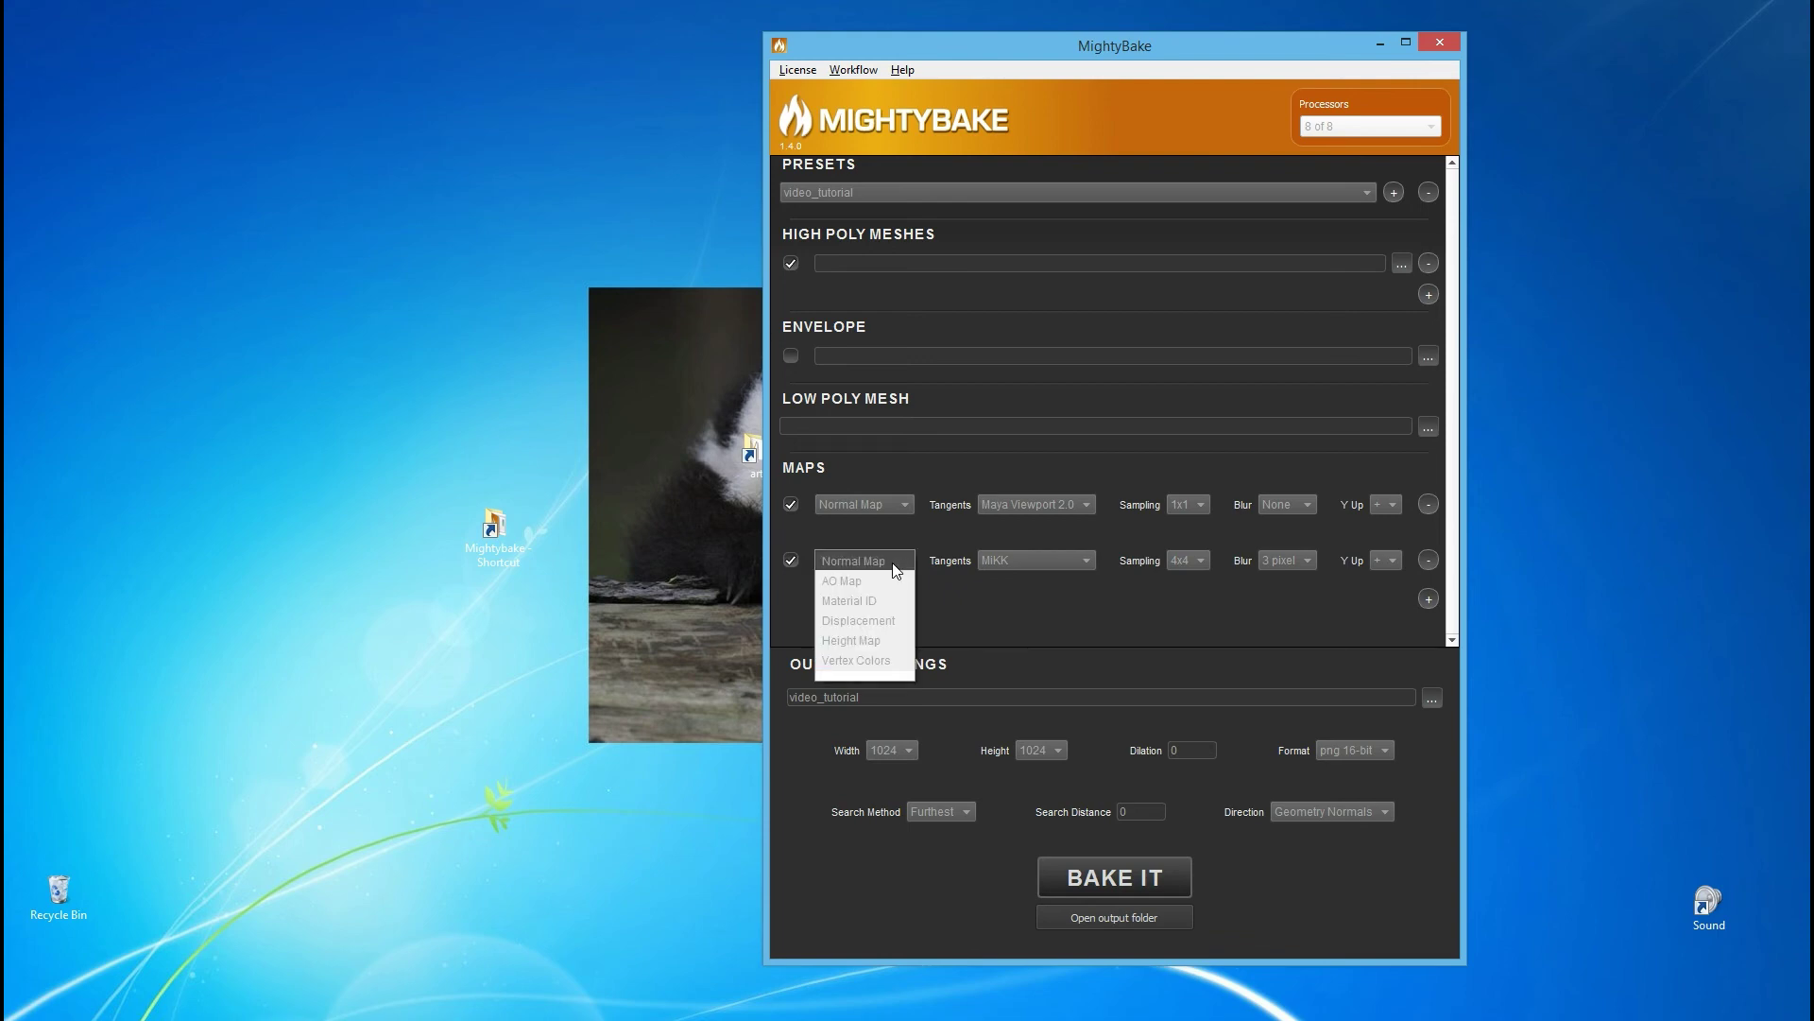
{"action": "left_click", "coordinate": [888, 611]}
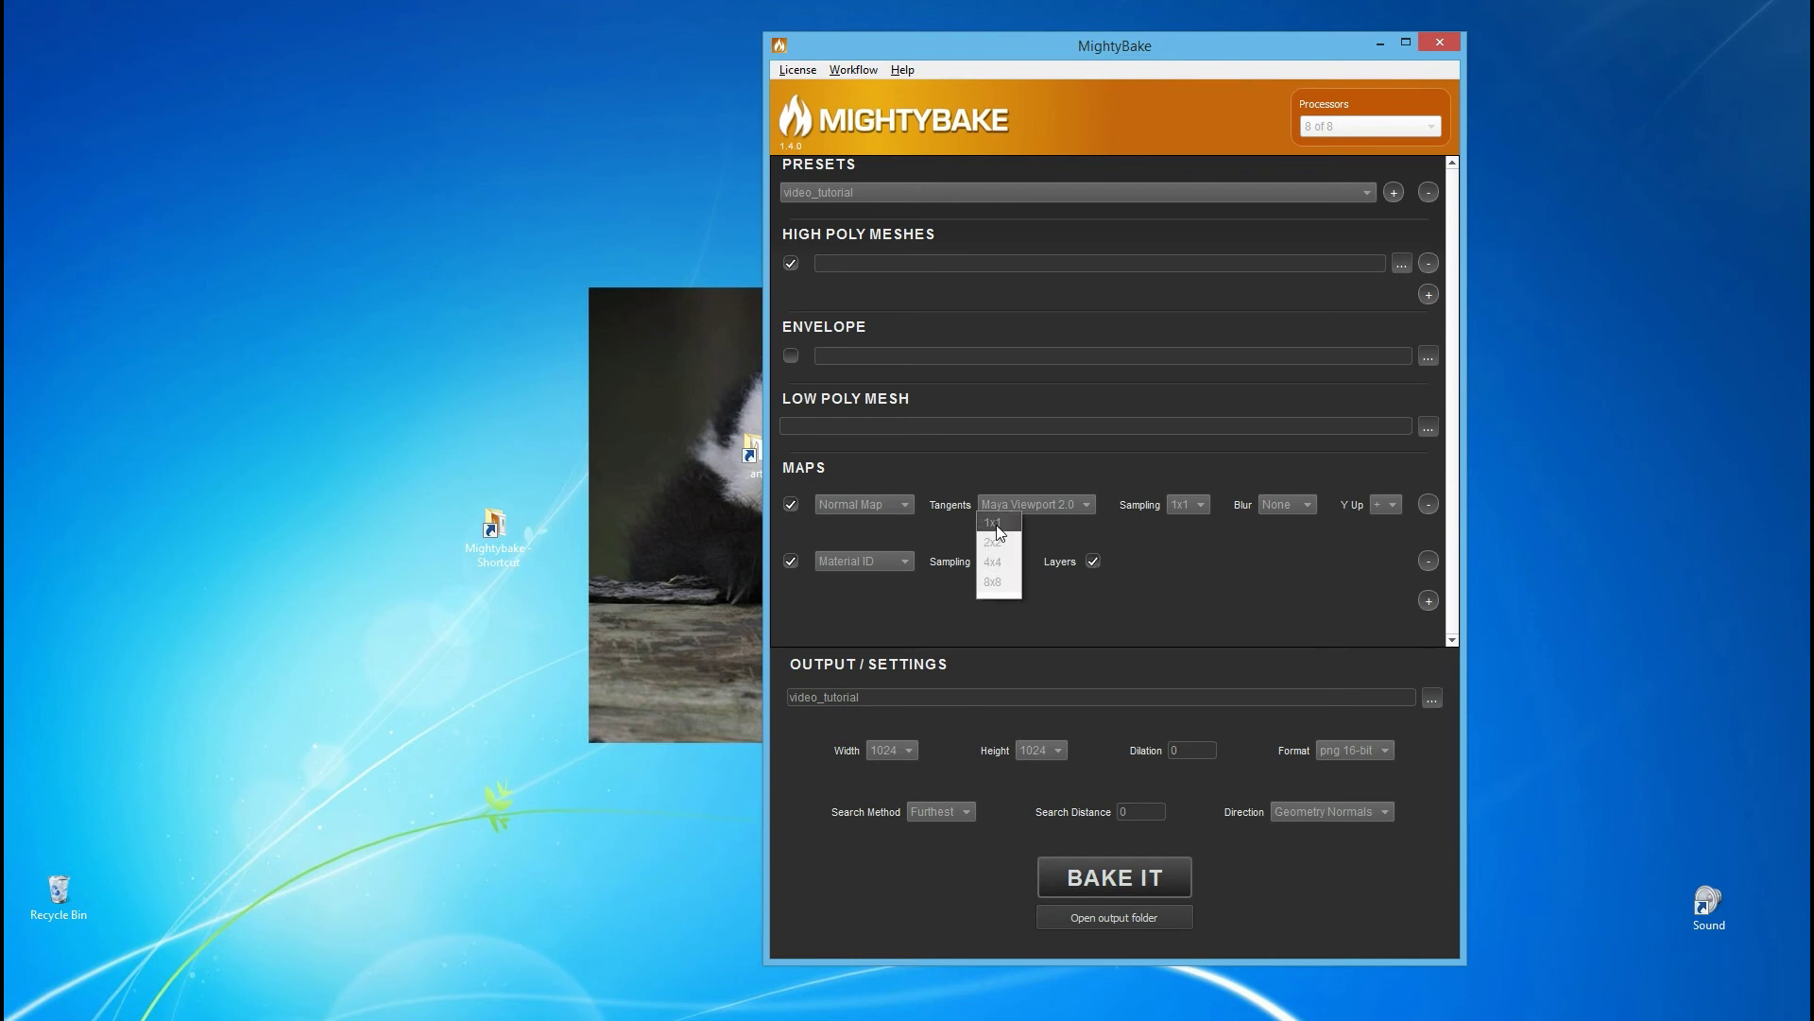
{"action": "left_click", "coordinate": [997, 524]}
Try search distances of 50 and 5 and return the search distance to 0
{"action": "double_click", "coordinate": [1145, 815]}
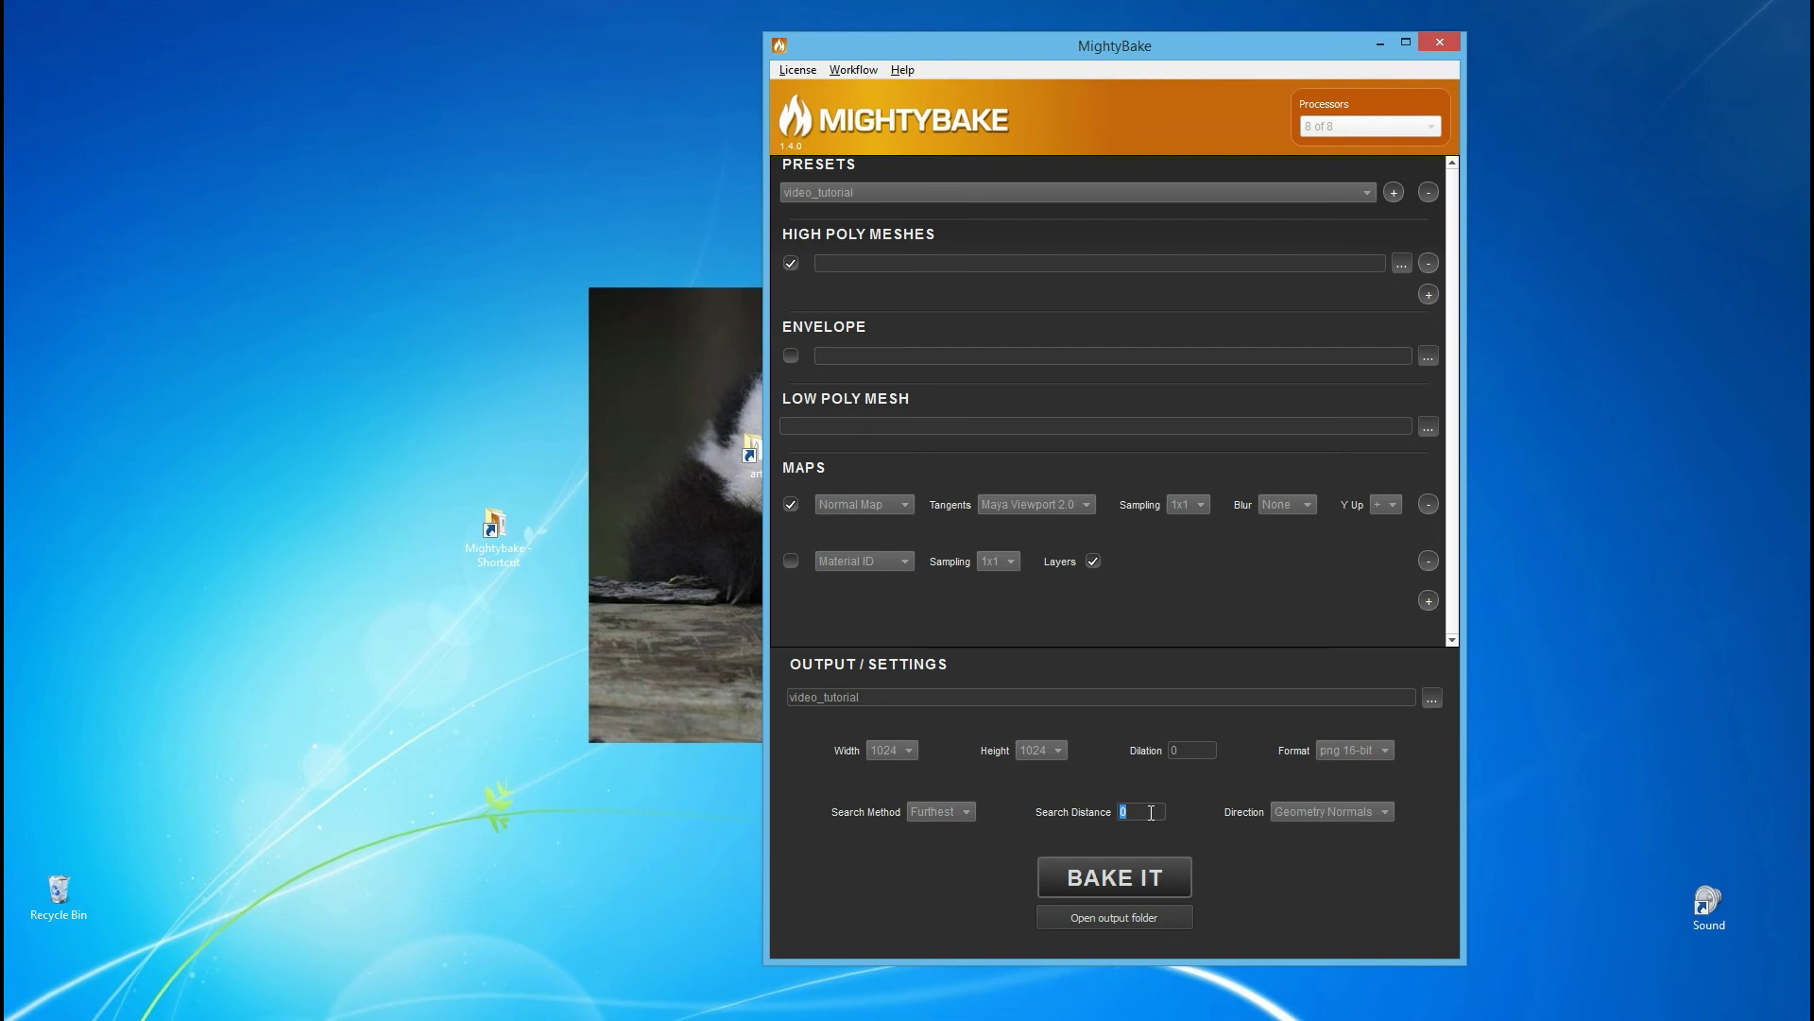
{"action": "type", "text": "5"}
{"action": "type", "text": "0"}
{"action": "double_click", "coordinate": [1140, 809]}
{"action": "type", "text": "50"}
{"action": "double_click", "coordinate": [1133, 811]}
{"action": "type", "text": "0"}
{"action": "double_click", "coordinate": [1135, 815]}
{"action": "type", "text": "5"}
{"action": "key", "text": "BackSpace"}
{"action": "type", "text": "0"}
Switch the search direction to Surface Normals and return it to Geometry Normals
{"action": "left_click", "coordinate": [1311, 811]}
{"action": "left_click", "coordinate": [1317, 829]}
{"action": "left_click", "coordinate": [1319, 813]}
{"action": "left_click", "coordinate": [1323, 794]}
{"action": "left_click", "coordinate": [1326, 817]}
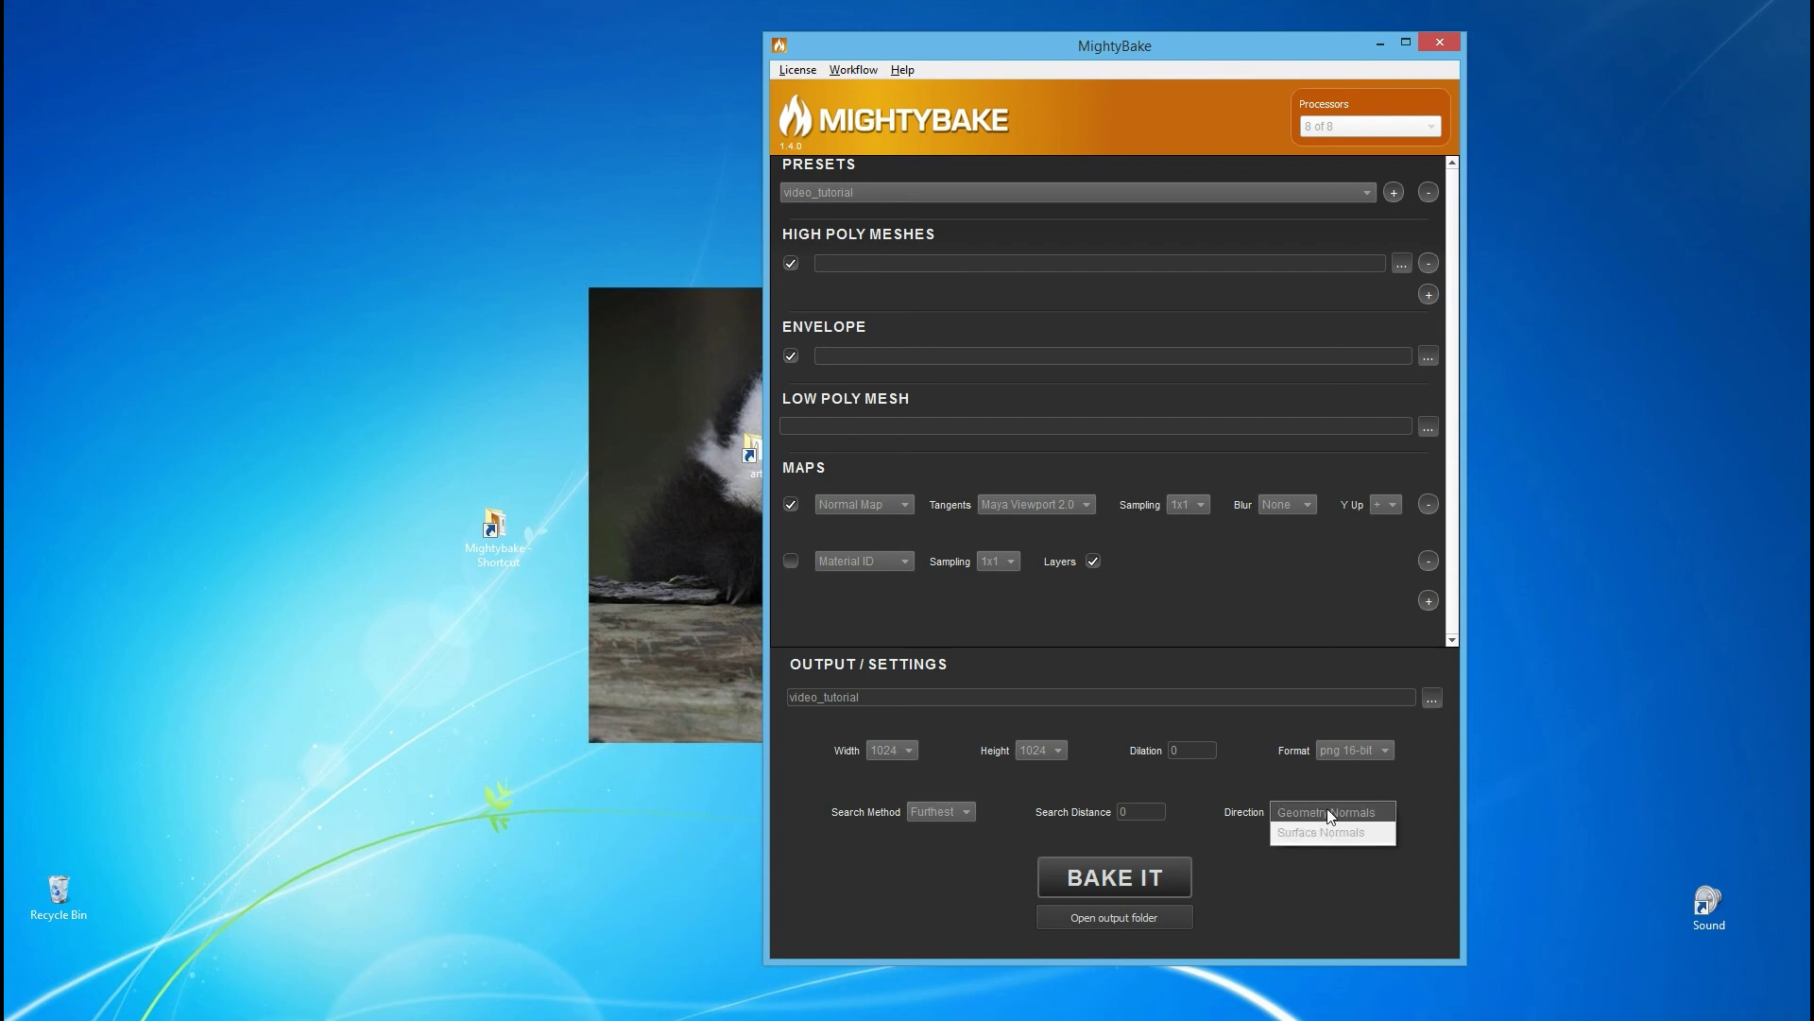
{"action": "left_click", "coordinate": [1329, 813]}
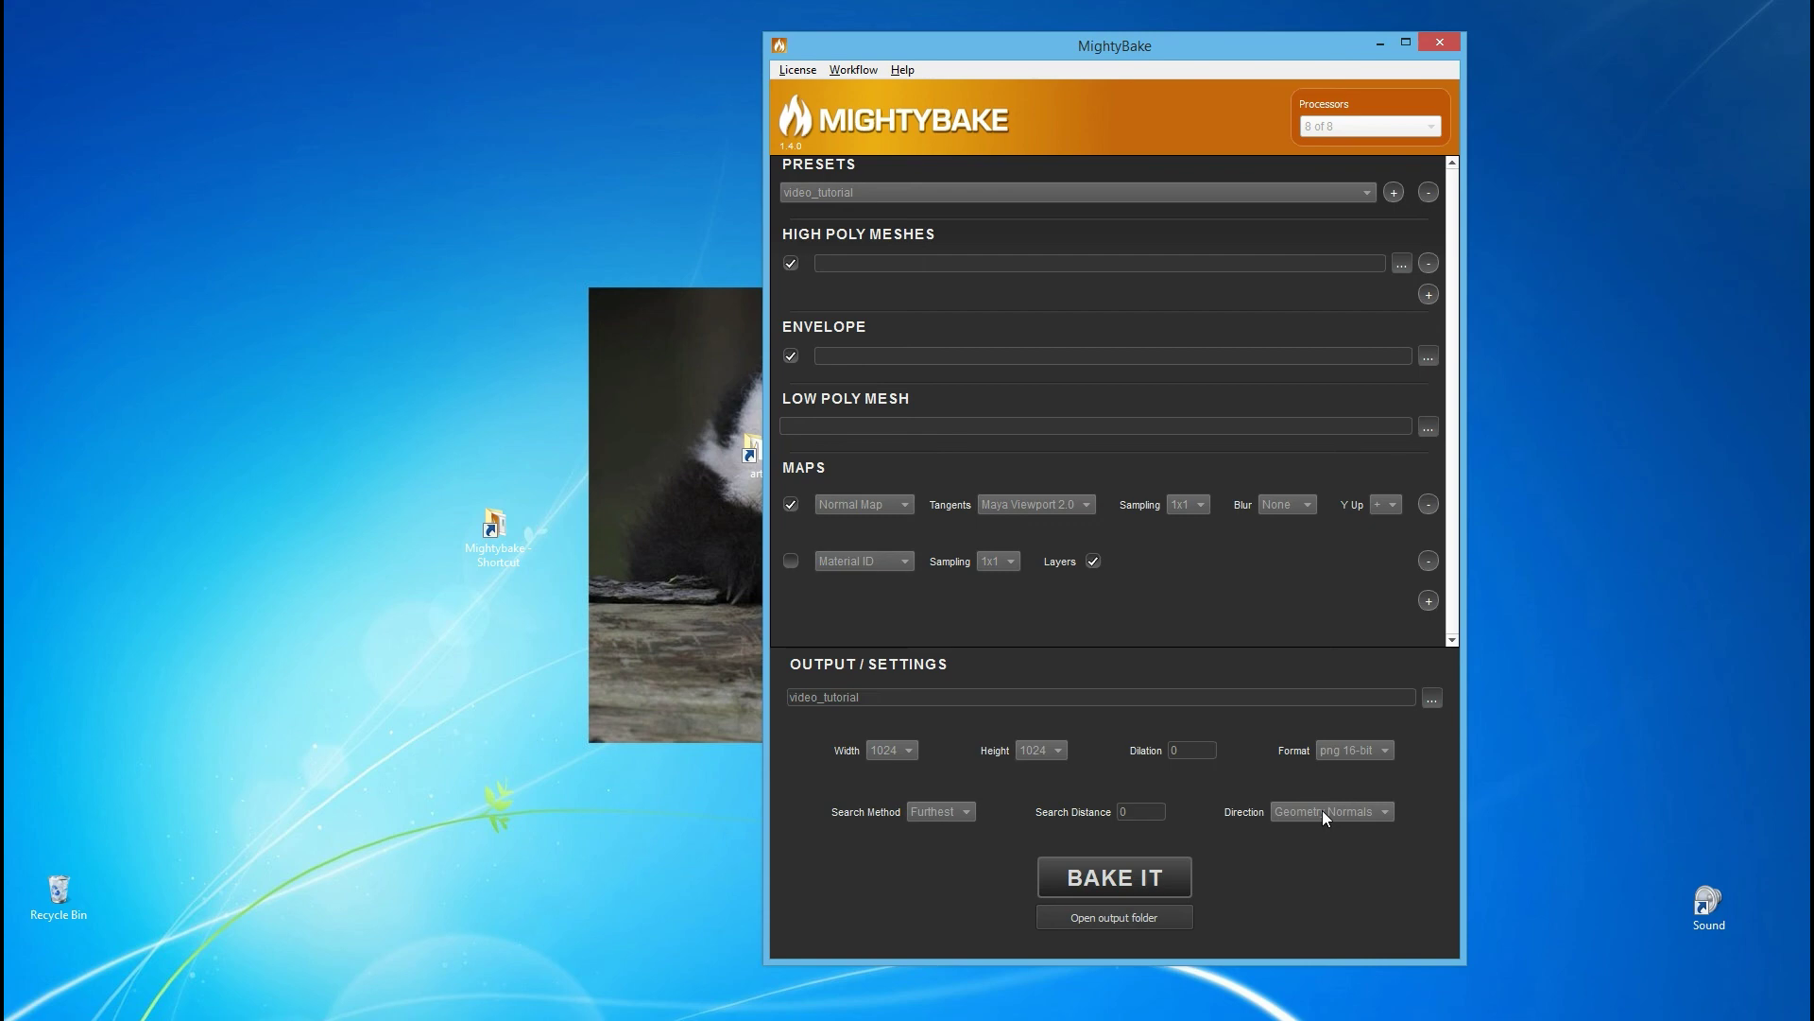
{"action": "left_click", "coordinate": [1323, 816]}
{"action": "left_click", "coordinate": [1325, 814]}
{"action": "left_click", "coordinate": [1313, 811]}
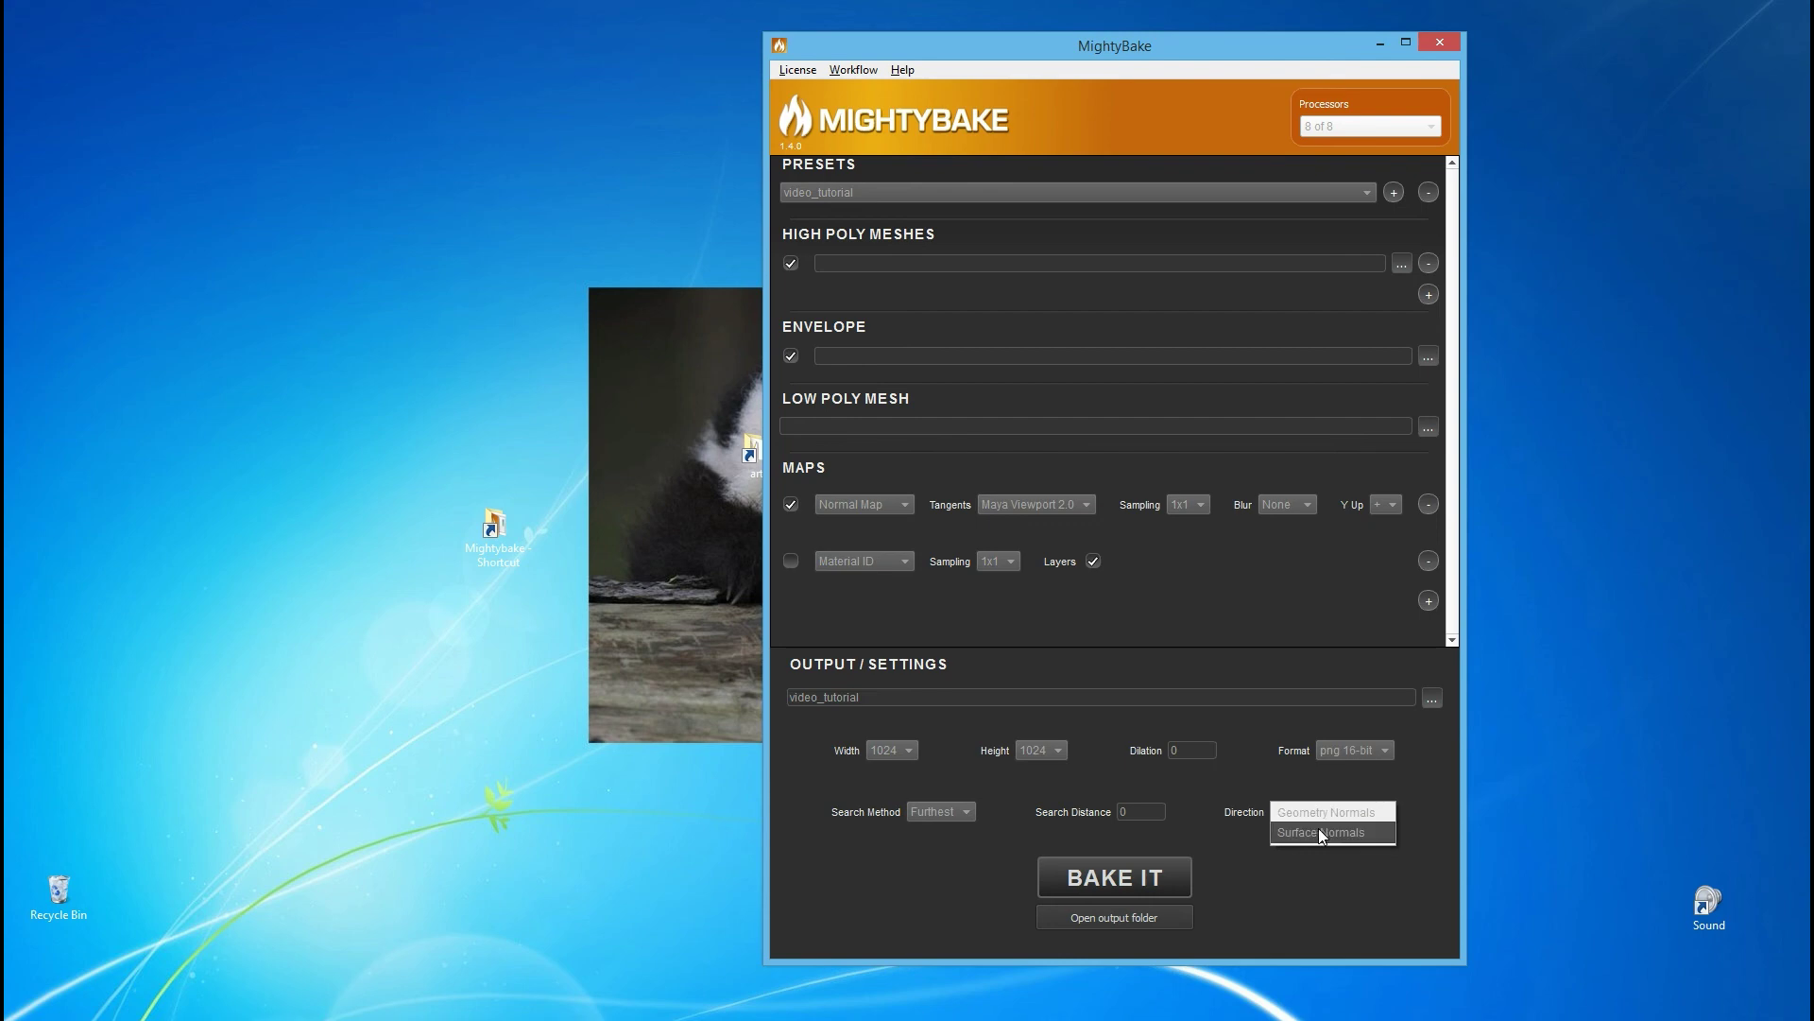
{"action": "left_click", "coordinate": [1319, 829]}
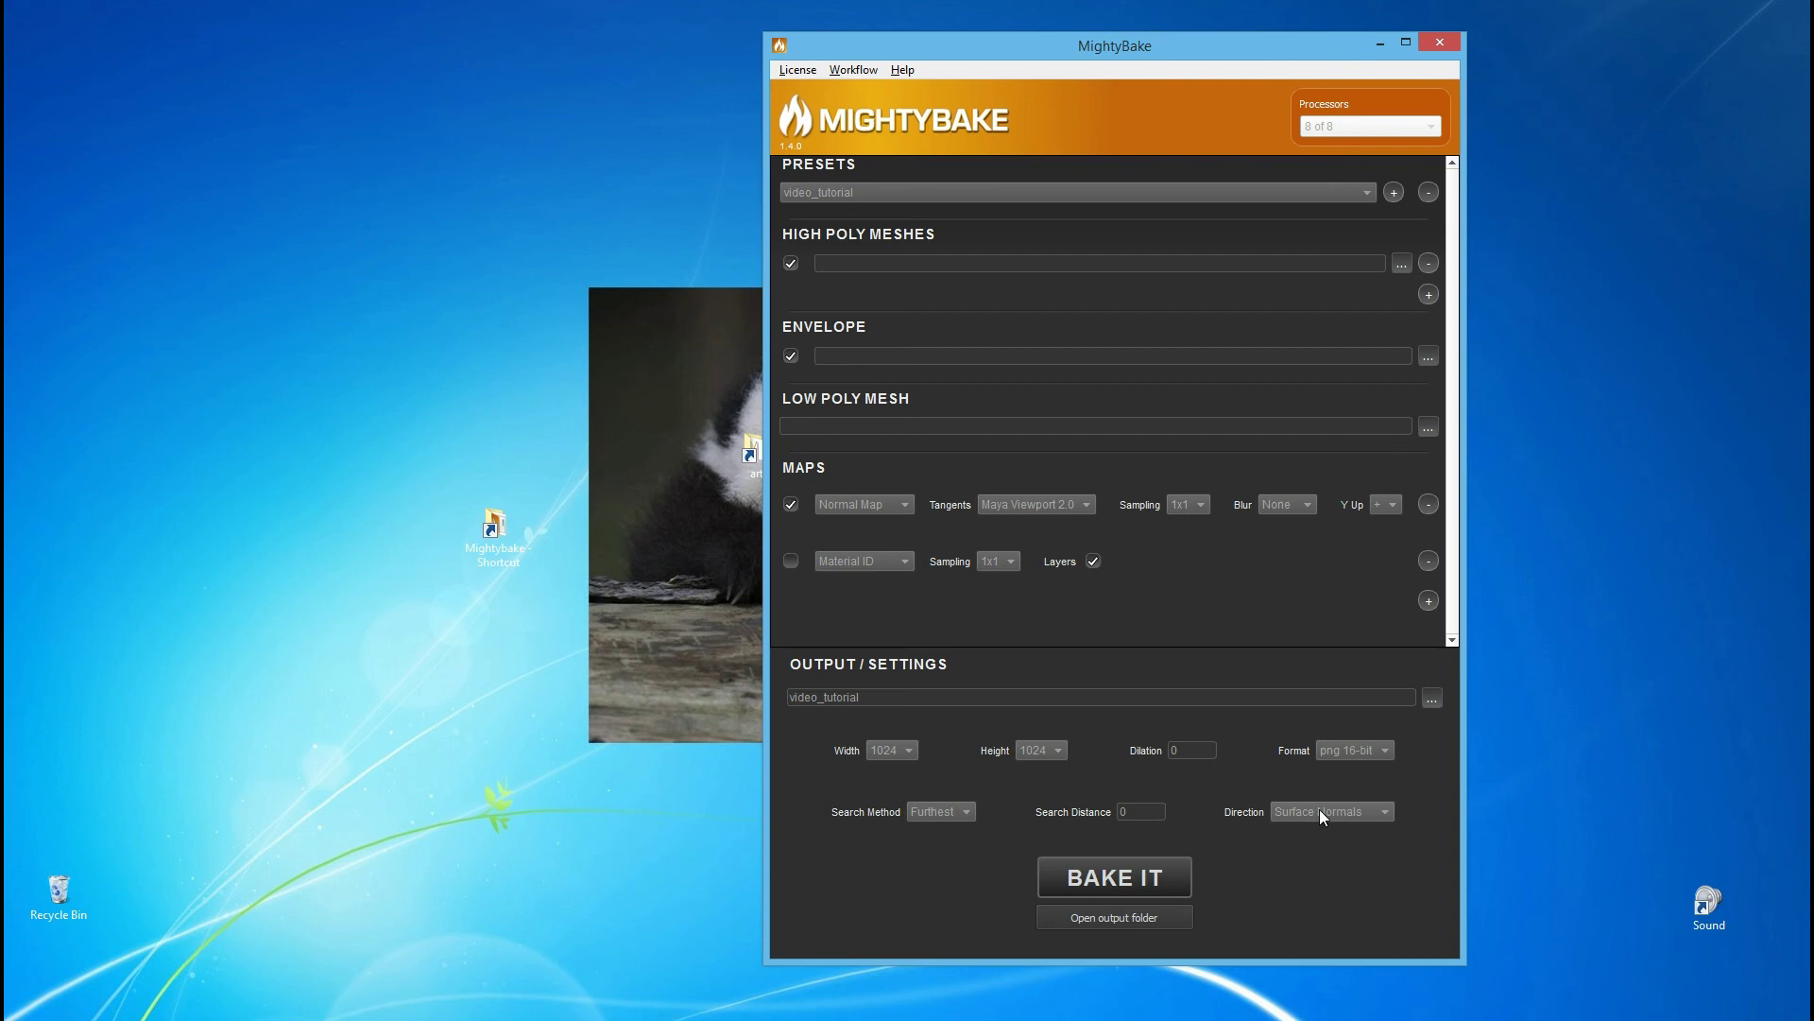
{"action": "left_click", "coordinate": [1321, 811]}
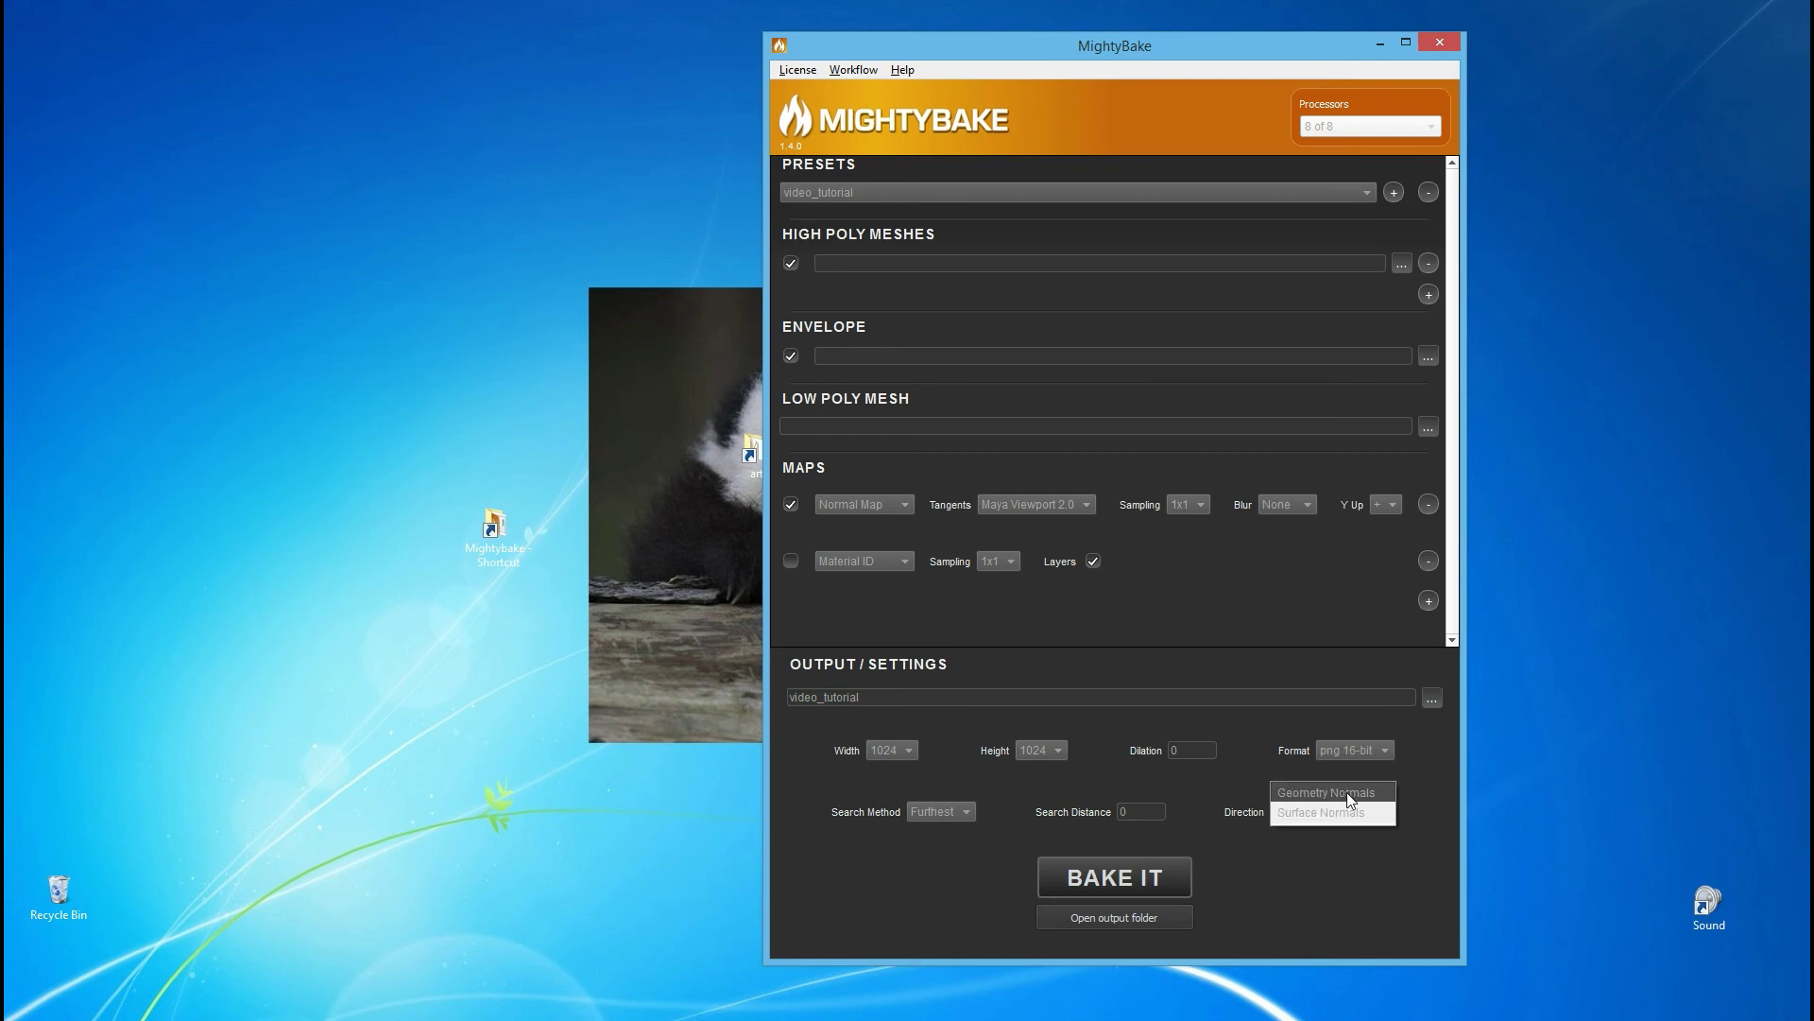
{"action": "left_click", "coordinate": [1349, 795]}
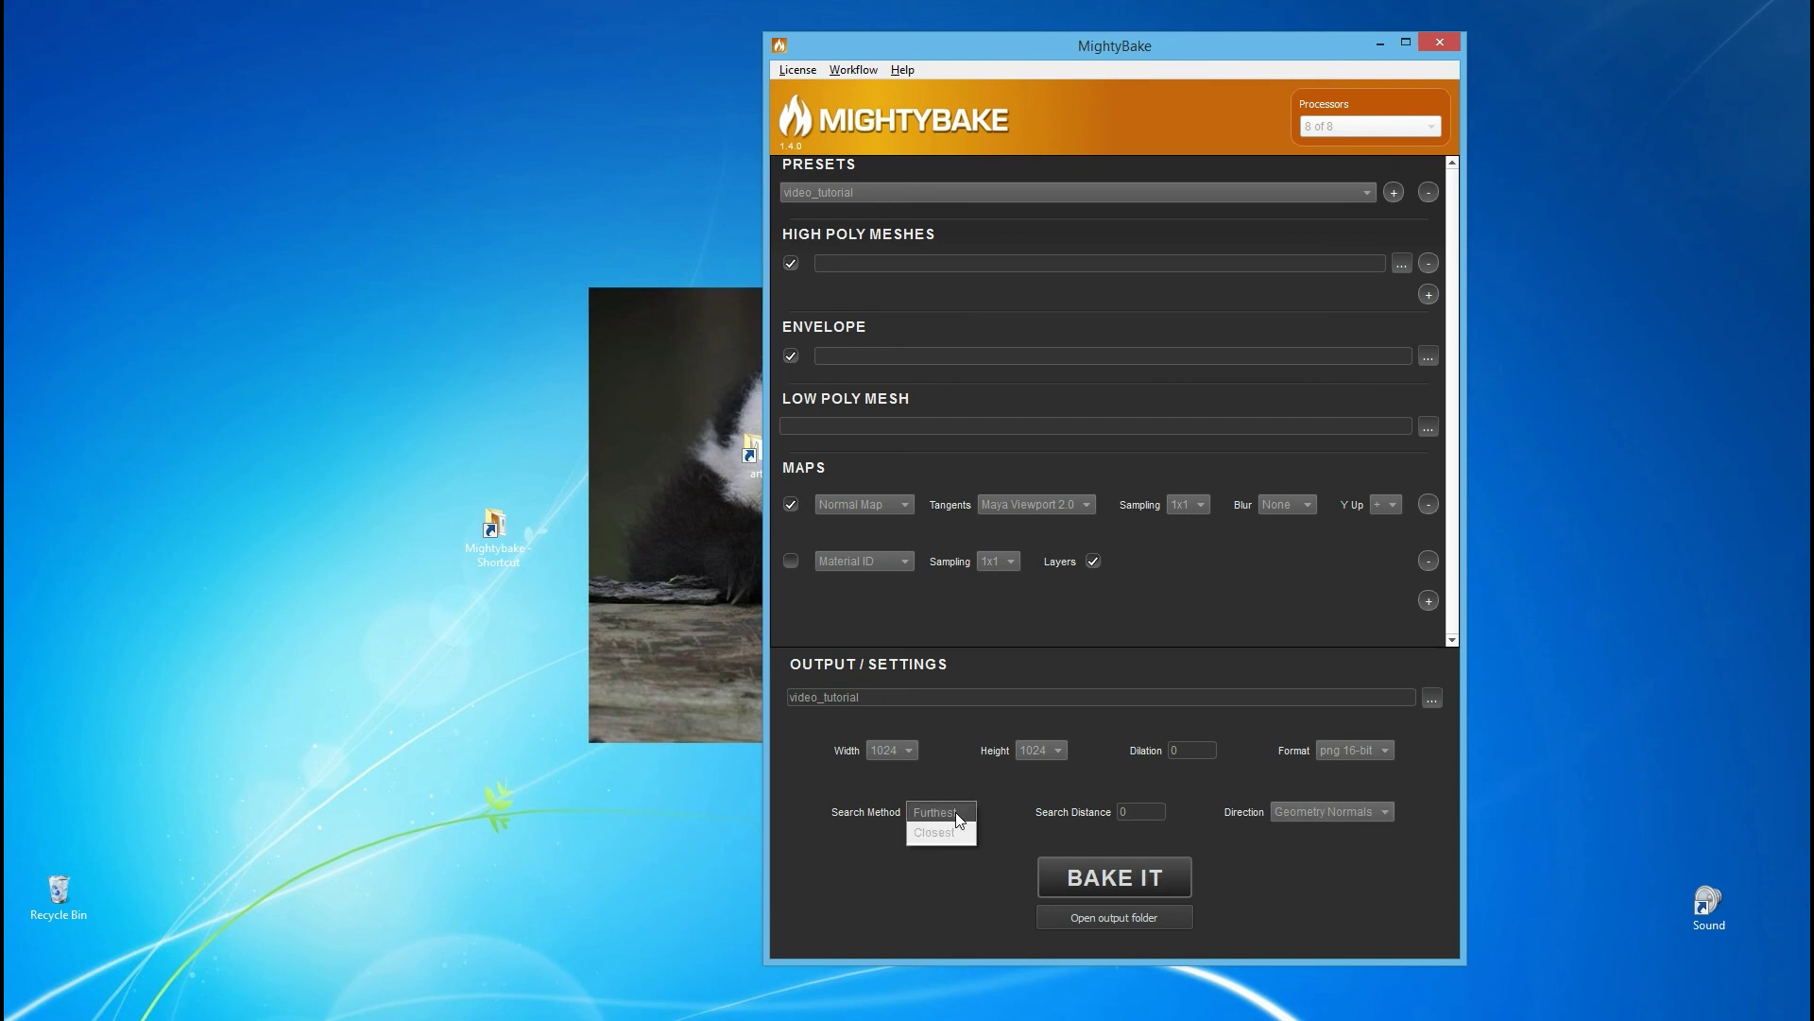
Examine the search method options and keep Furthest
{"action": "left_click", "coordinate": [957, 815]}
{"action": "left_click", "coordinate": [945, 811]}
{"action": "left_click", "coordinate": [954, 813]}
{"action": "left_click", "coordinate": [948, 809]}
{"action": "left_click", "coordinate": [961, 816]}
Load the saved colin_test preset in place of the video_tutorial preset
{"action": "left_click", "coordinate": [913, 196]}
{"action": "left_click", "coordinate": [839, 48]}
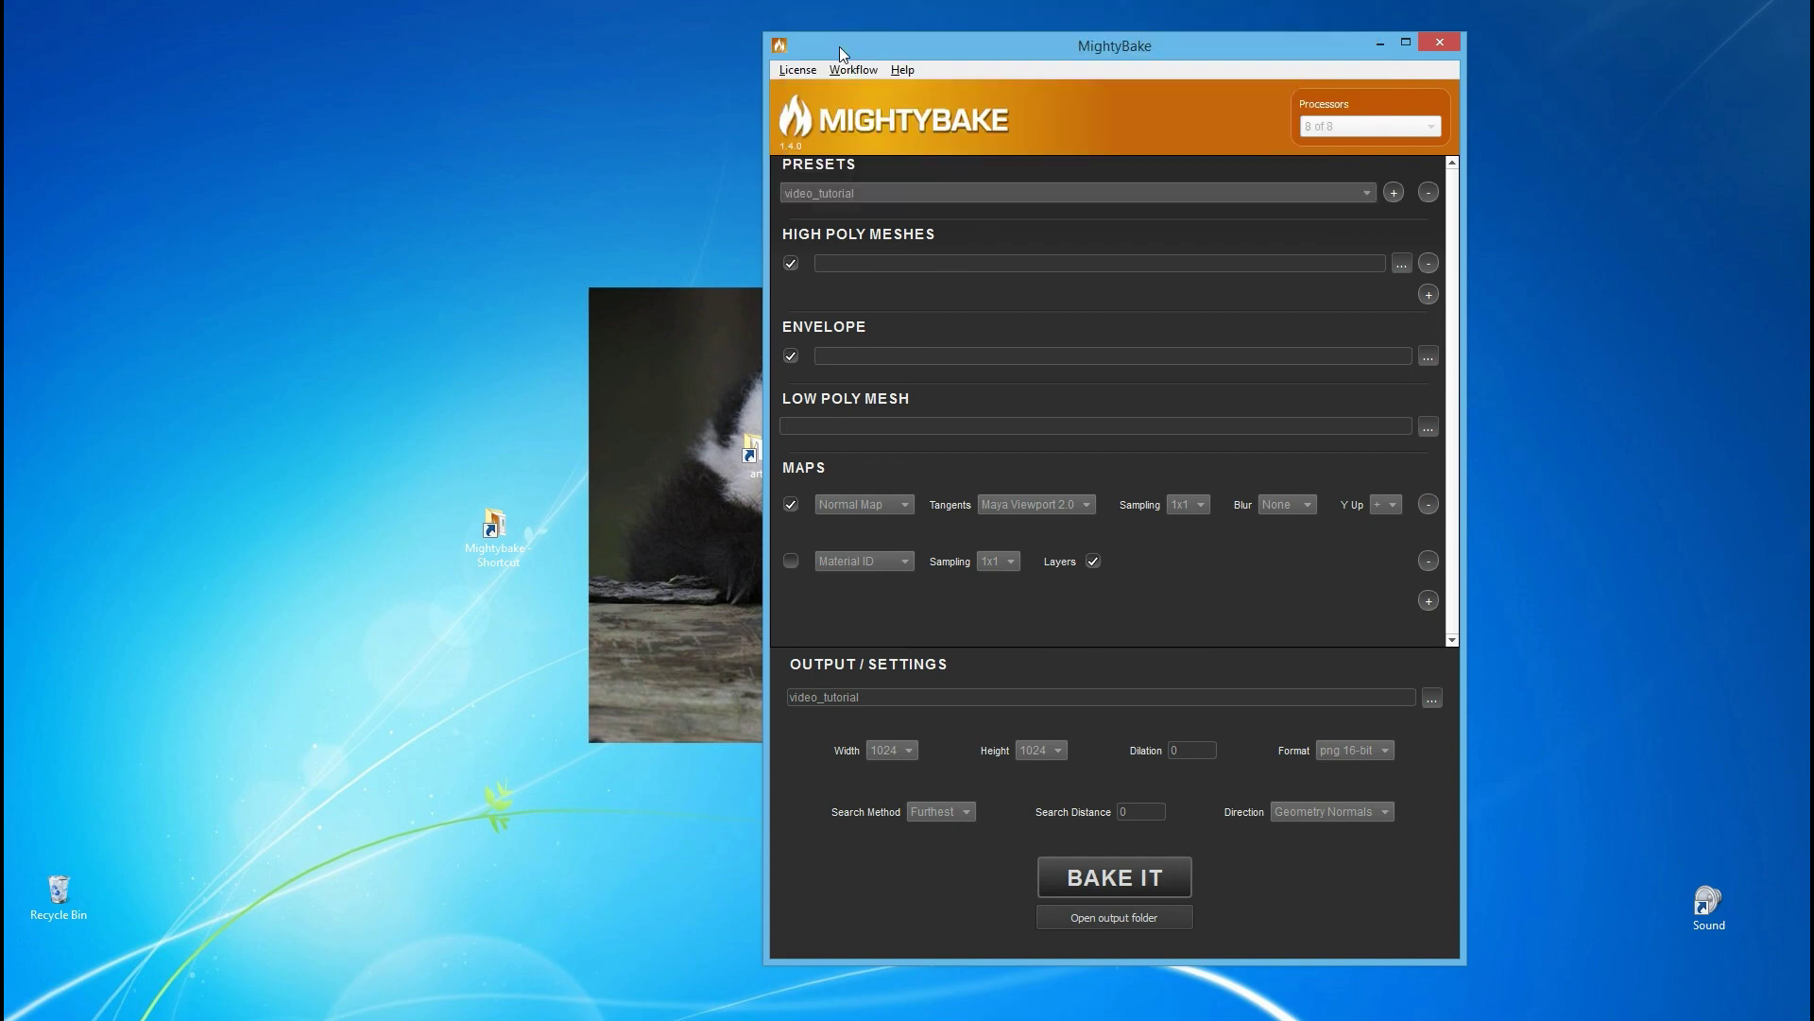
{"action": "left_click", "coordinate": [848, 196]}
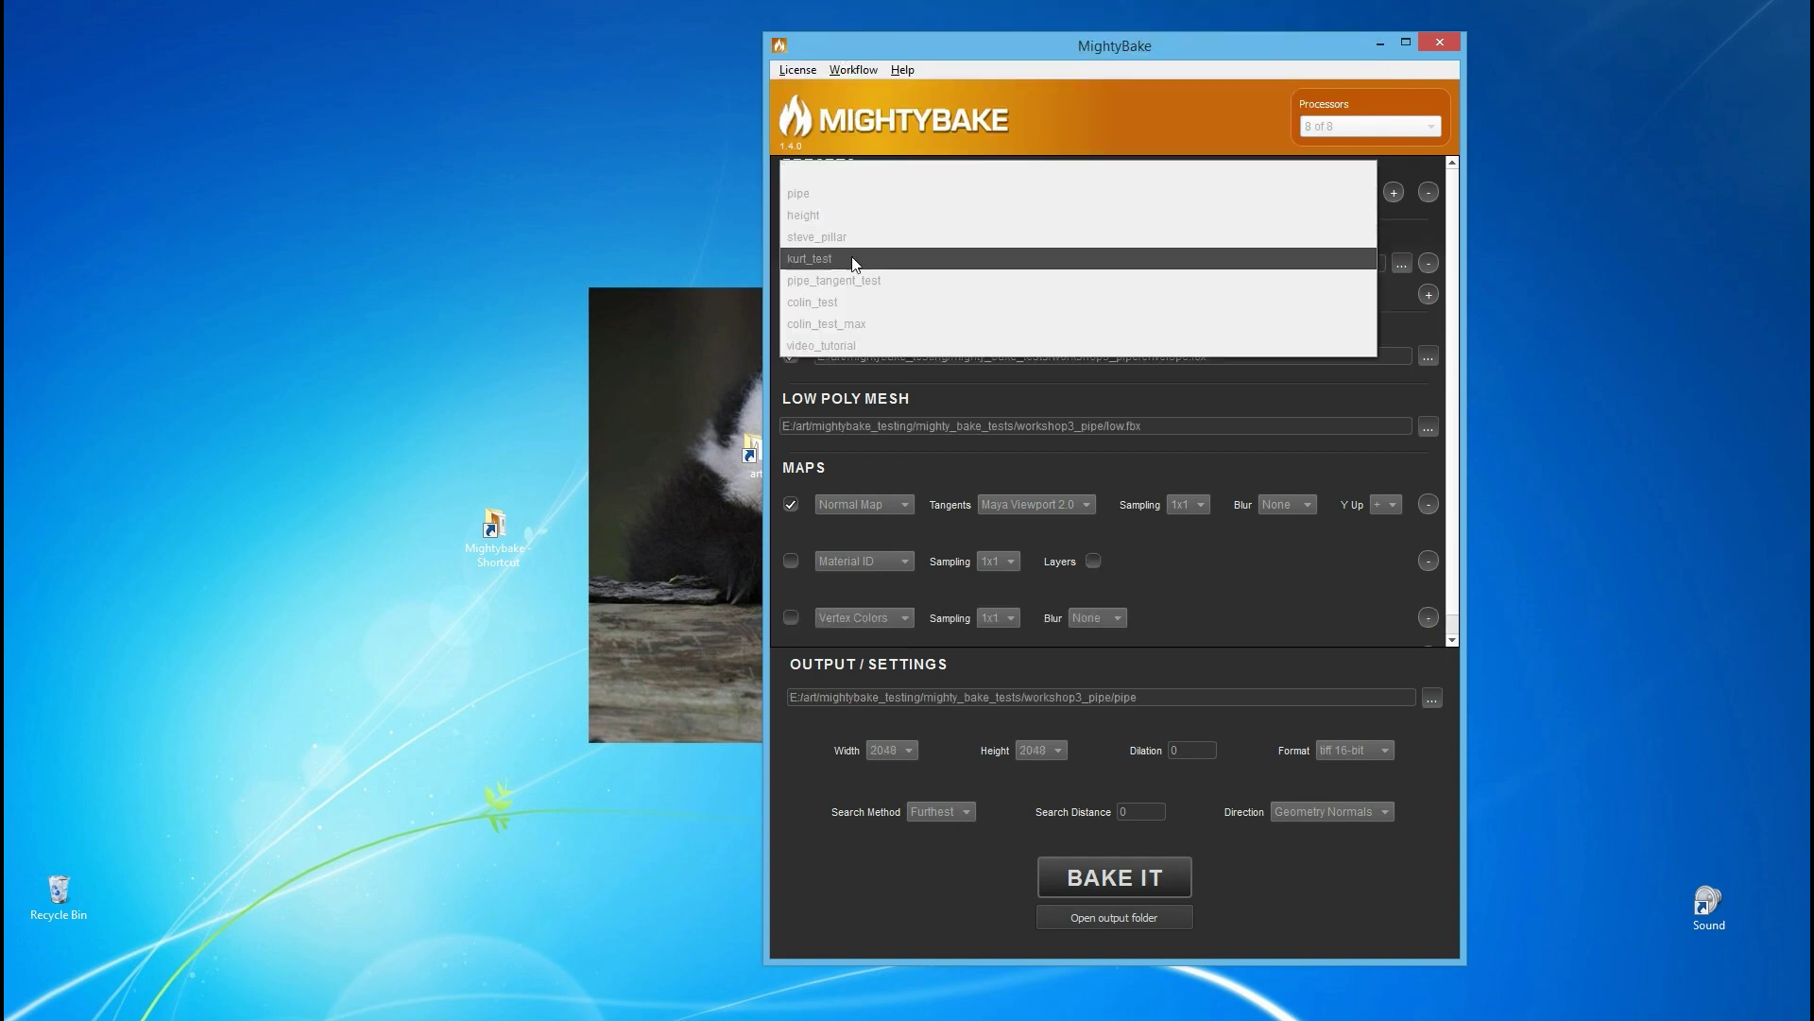
{"action": "left_click", "coordinate": [855, 296]}
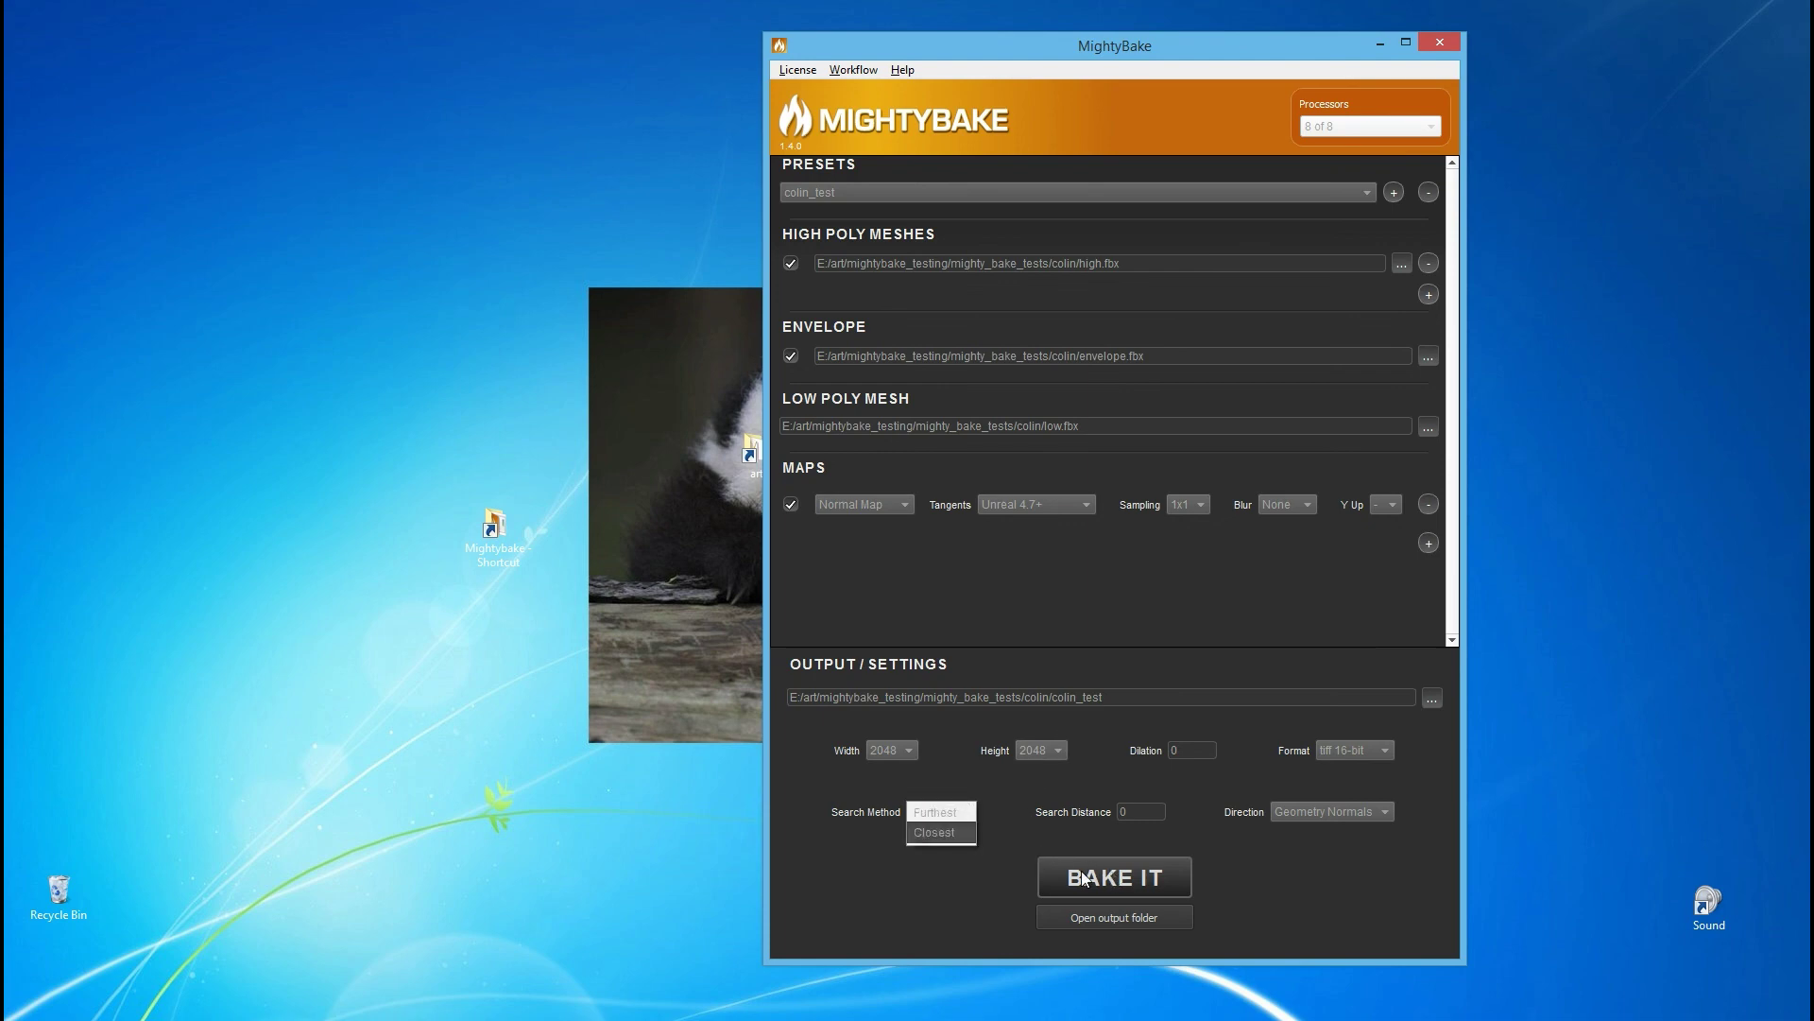
Keep the search method at Furthest, bake the normal map of the colin_test preset and close the bake view
{"action": "left_click", "coordinate": [960, 812]}
{"action": "left_click", "coordinate": [1104, 882]}
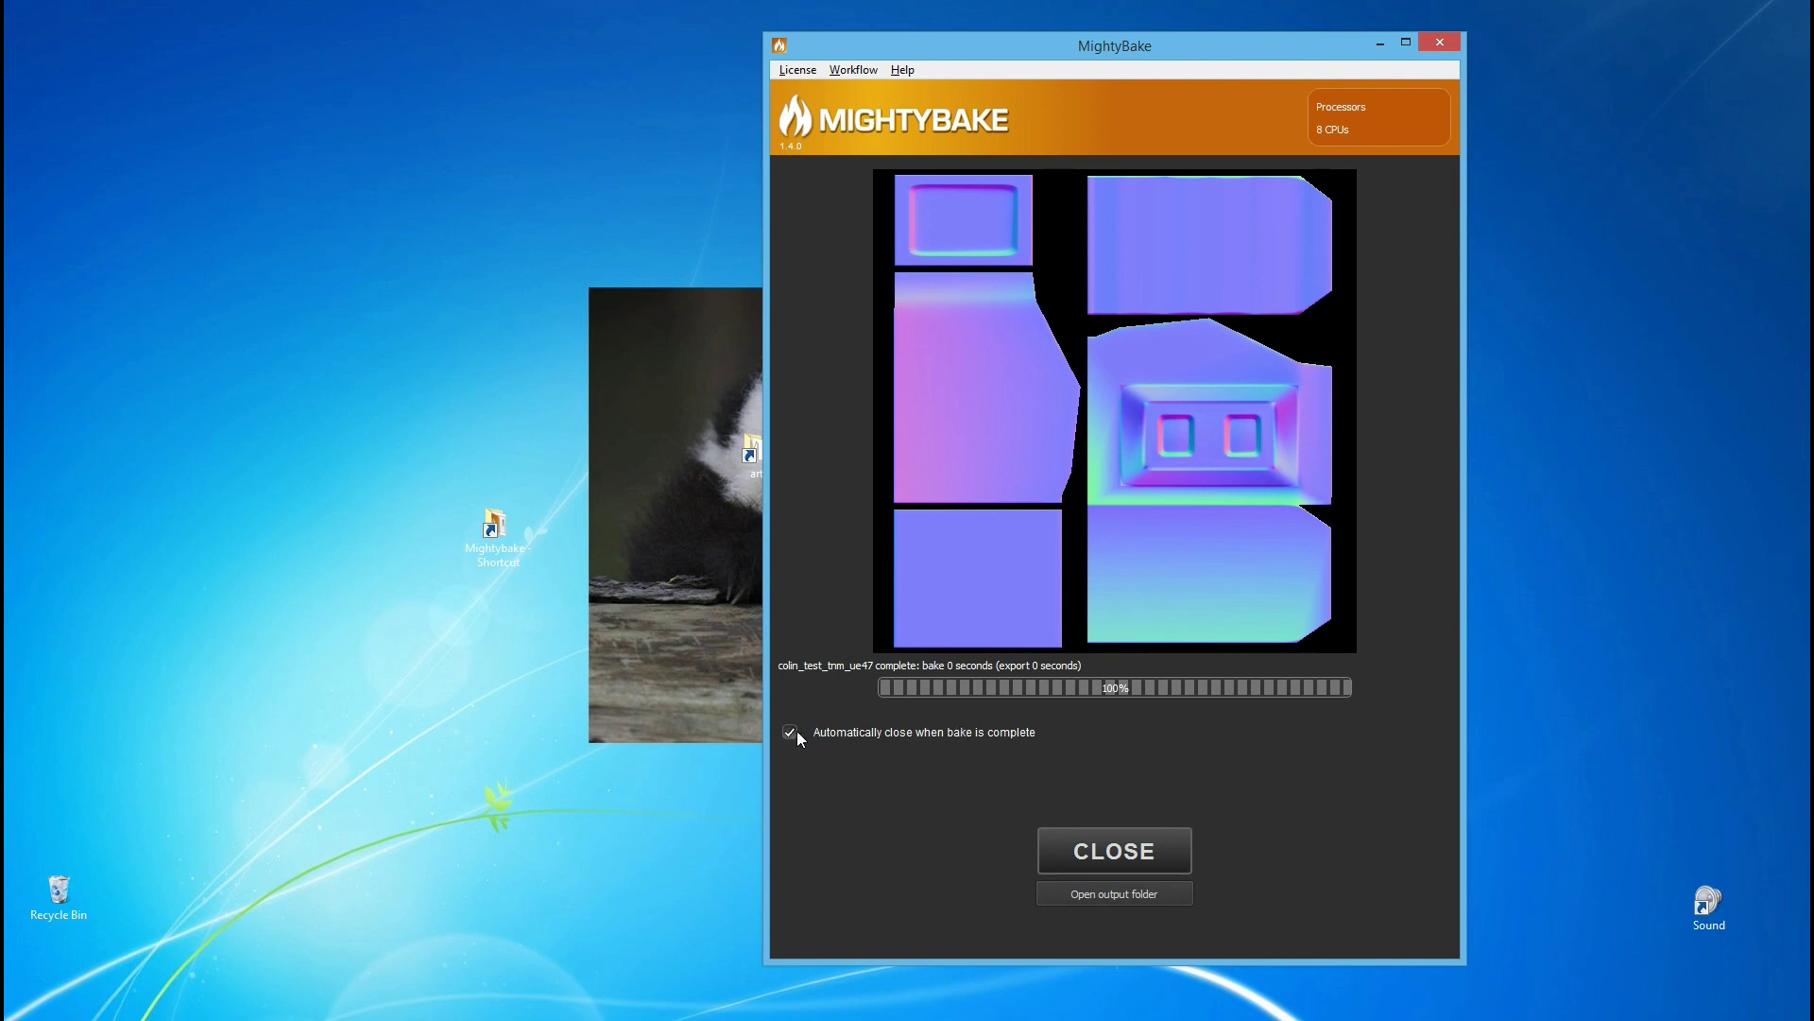
{"action": "left_click", "coordinate": [1108, 848]}
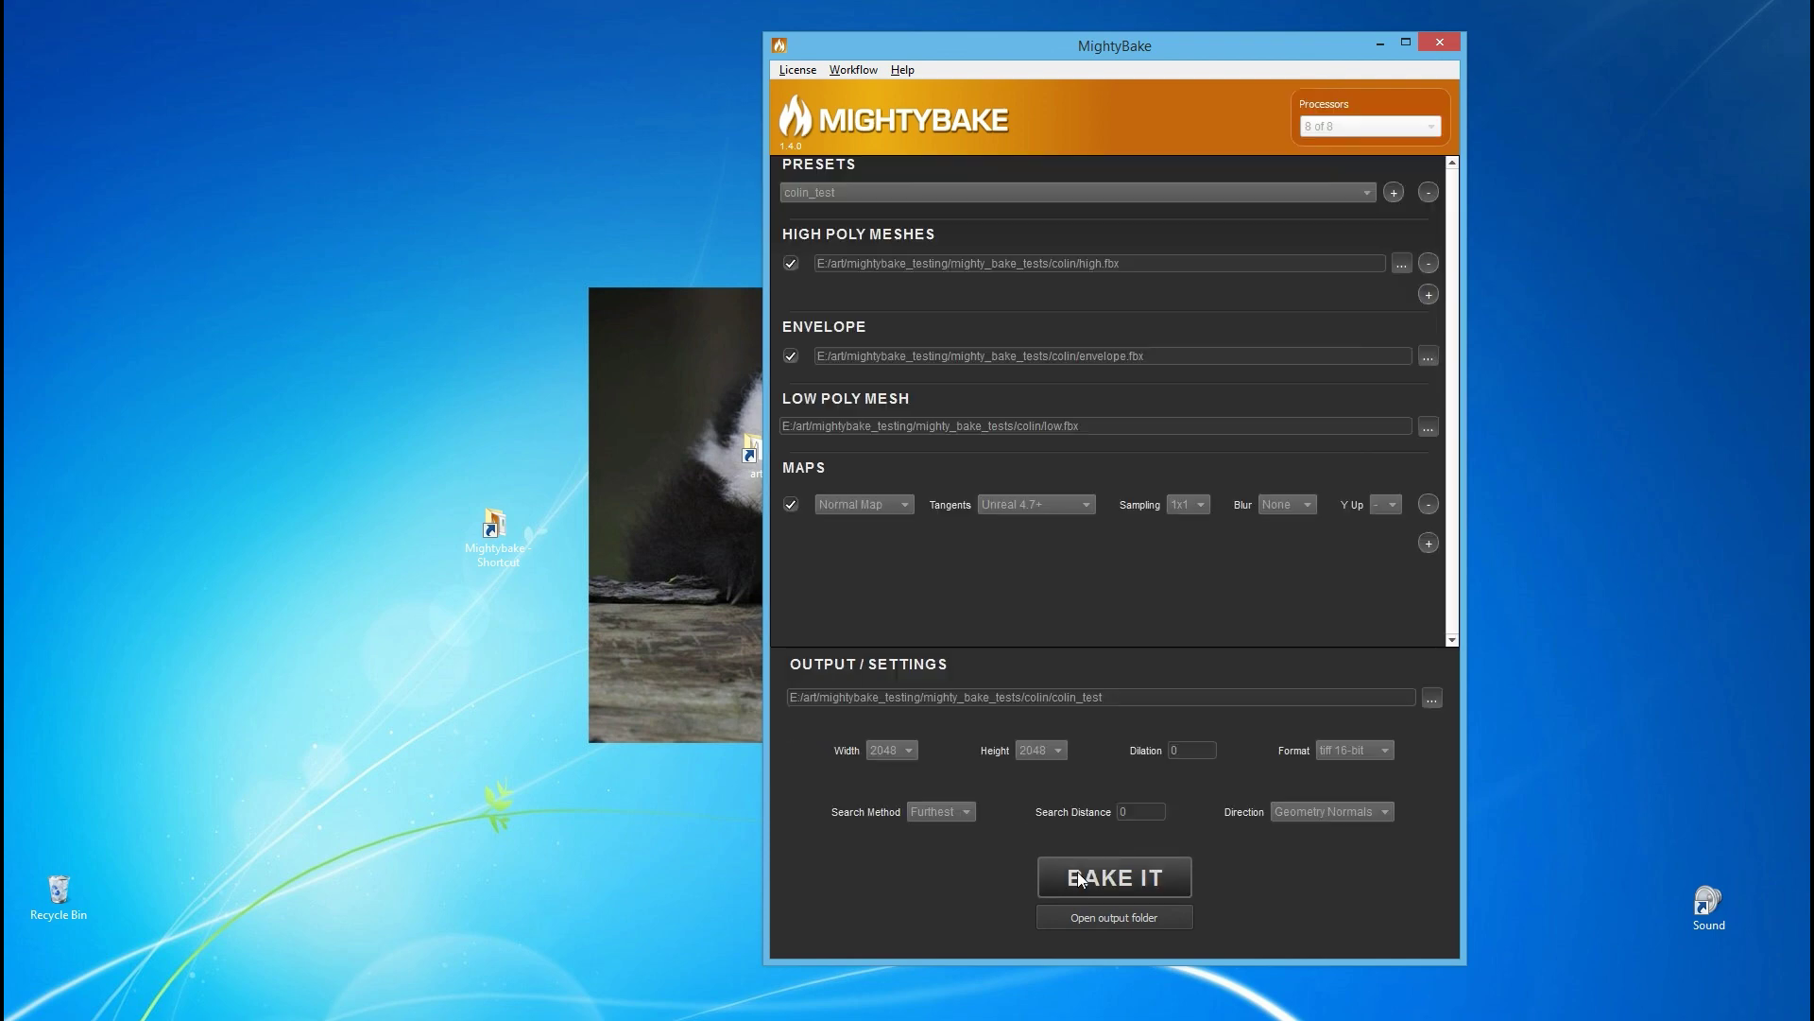
Bake the colin_test normal map a second time and return to the settings
{"action": "left_click", "coordinate": [1080, 875]}
{"action": "left_click", "coordinate": [1083, 876]}
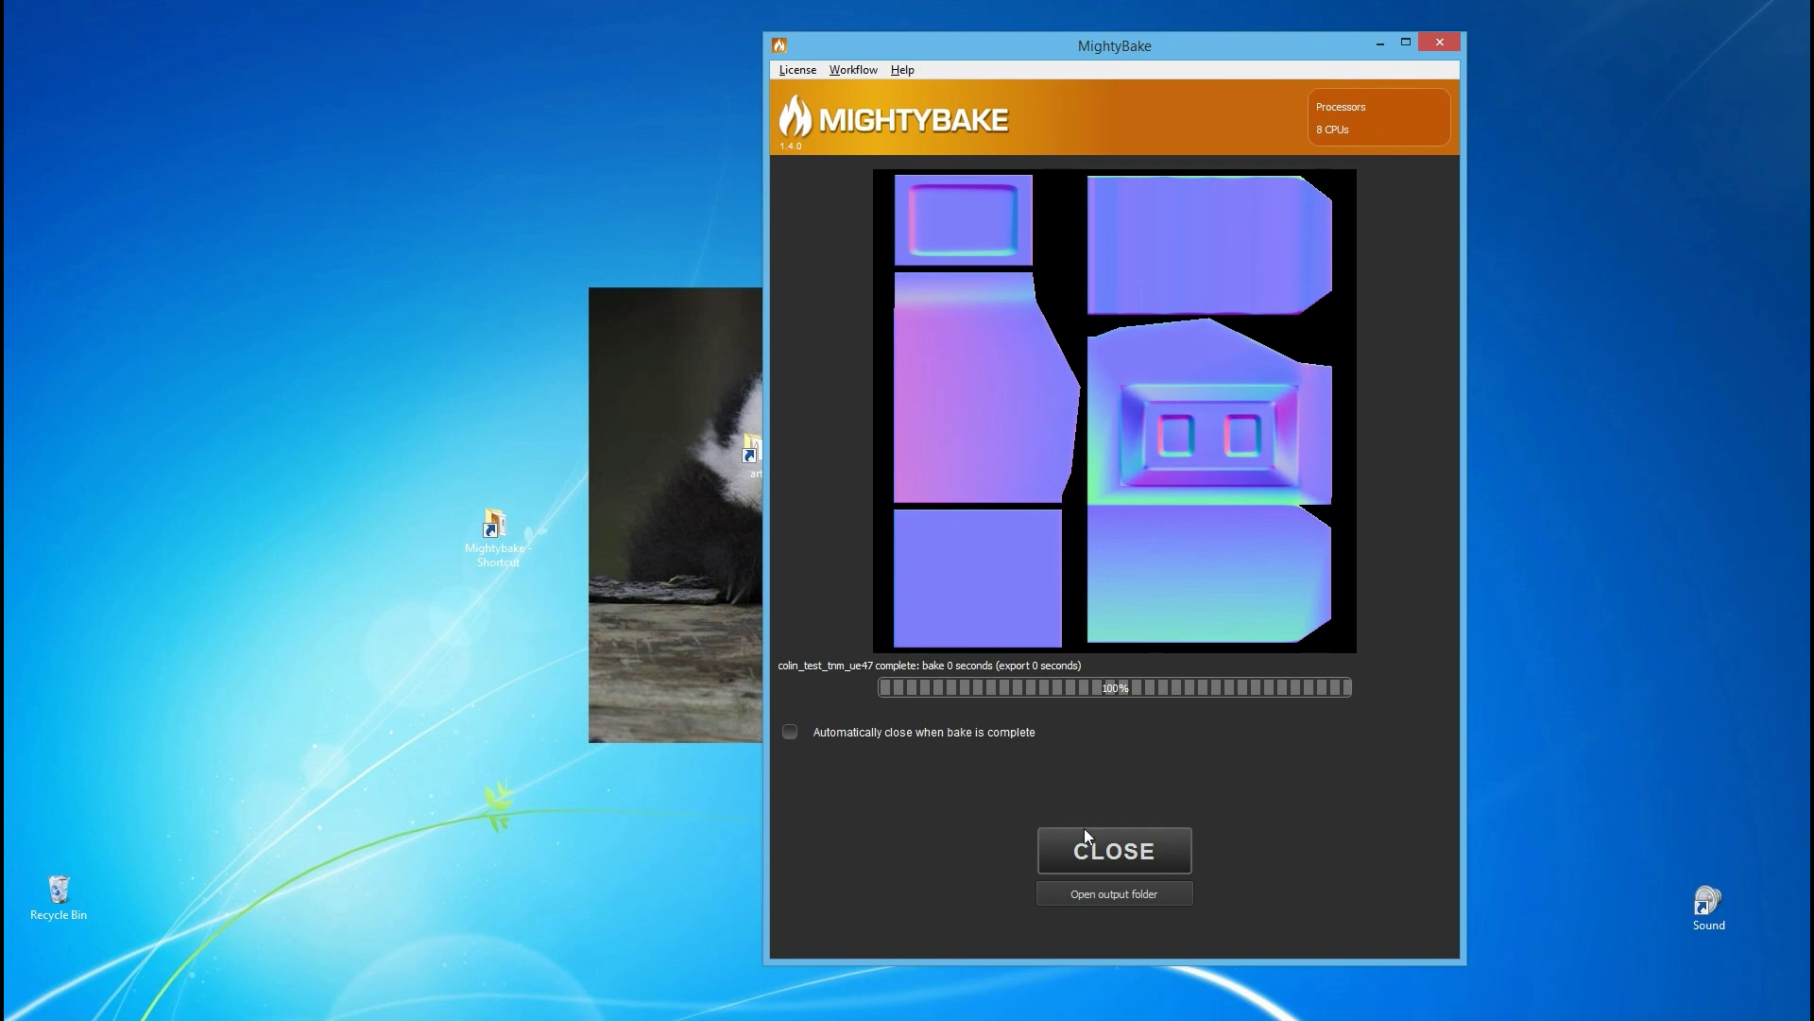
{"action": "left_click", "coordinate": [1088, 843]}
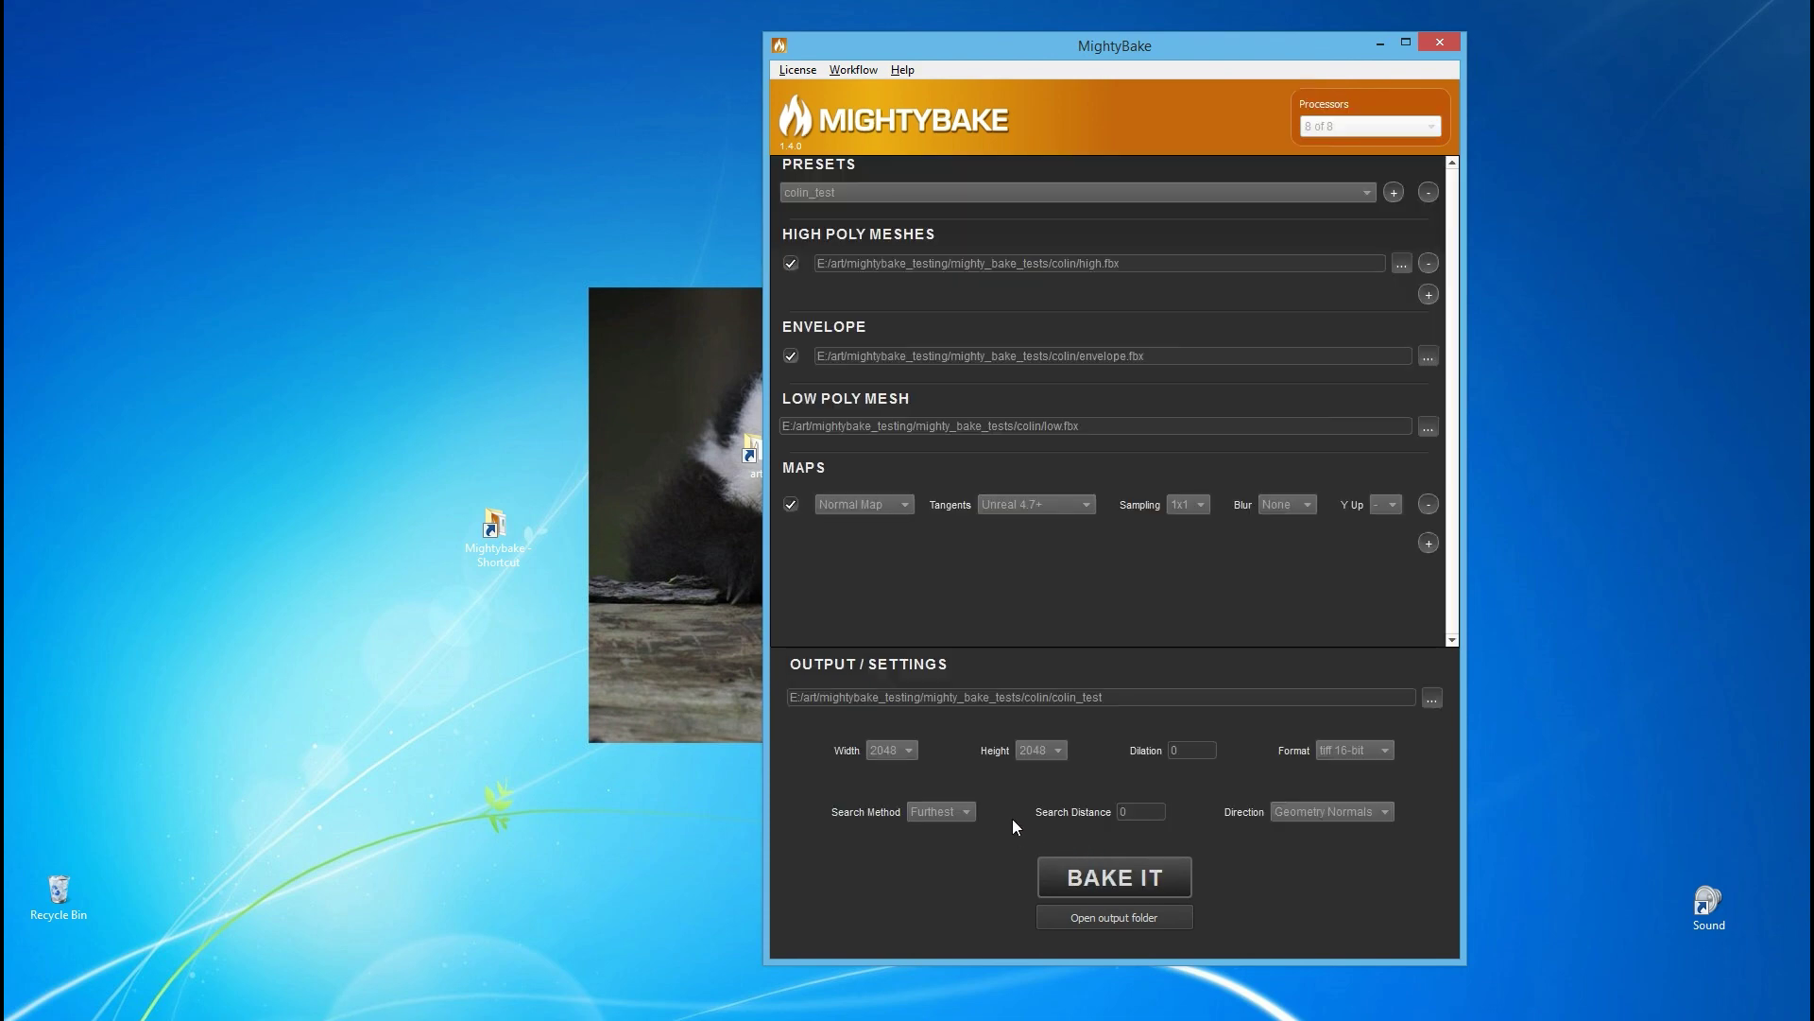
Open the bake's output folder to look over its files, shift the windows slightly and close the folder
{"action": "left_click", "coordinate": [1085, 918]}
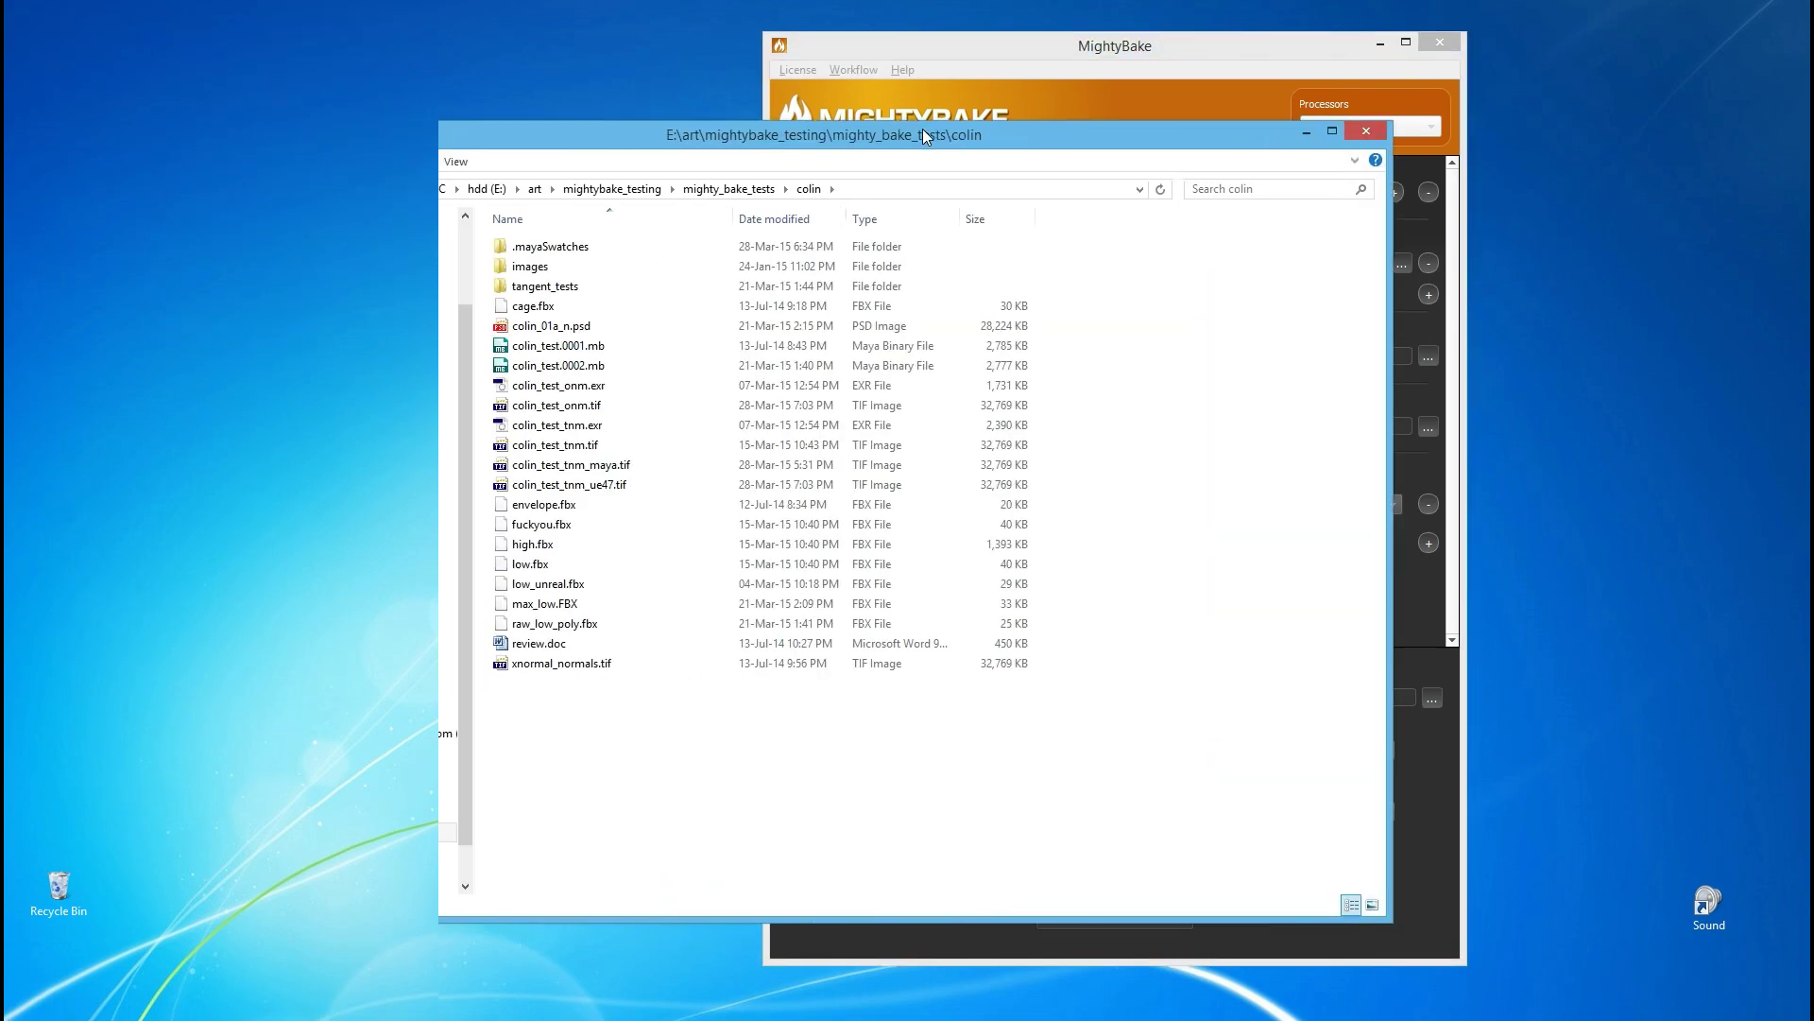
{"action": "left_click_drag", "start_coordinate": [923, 129], "coordinate": [816, 106]}
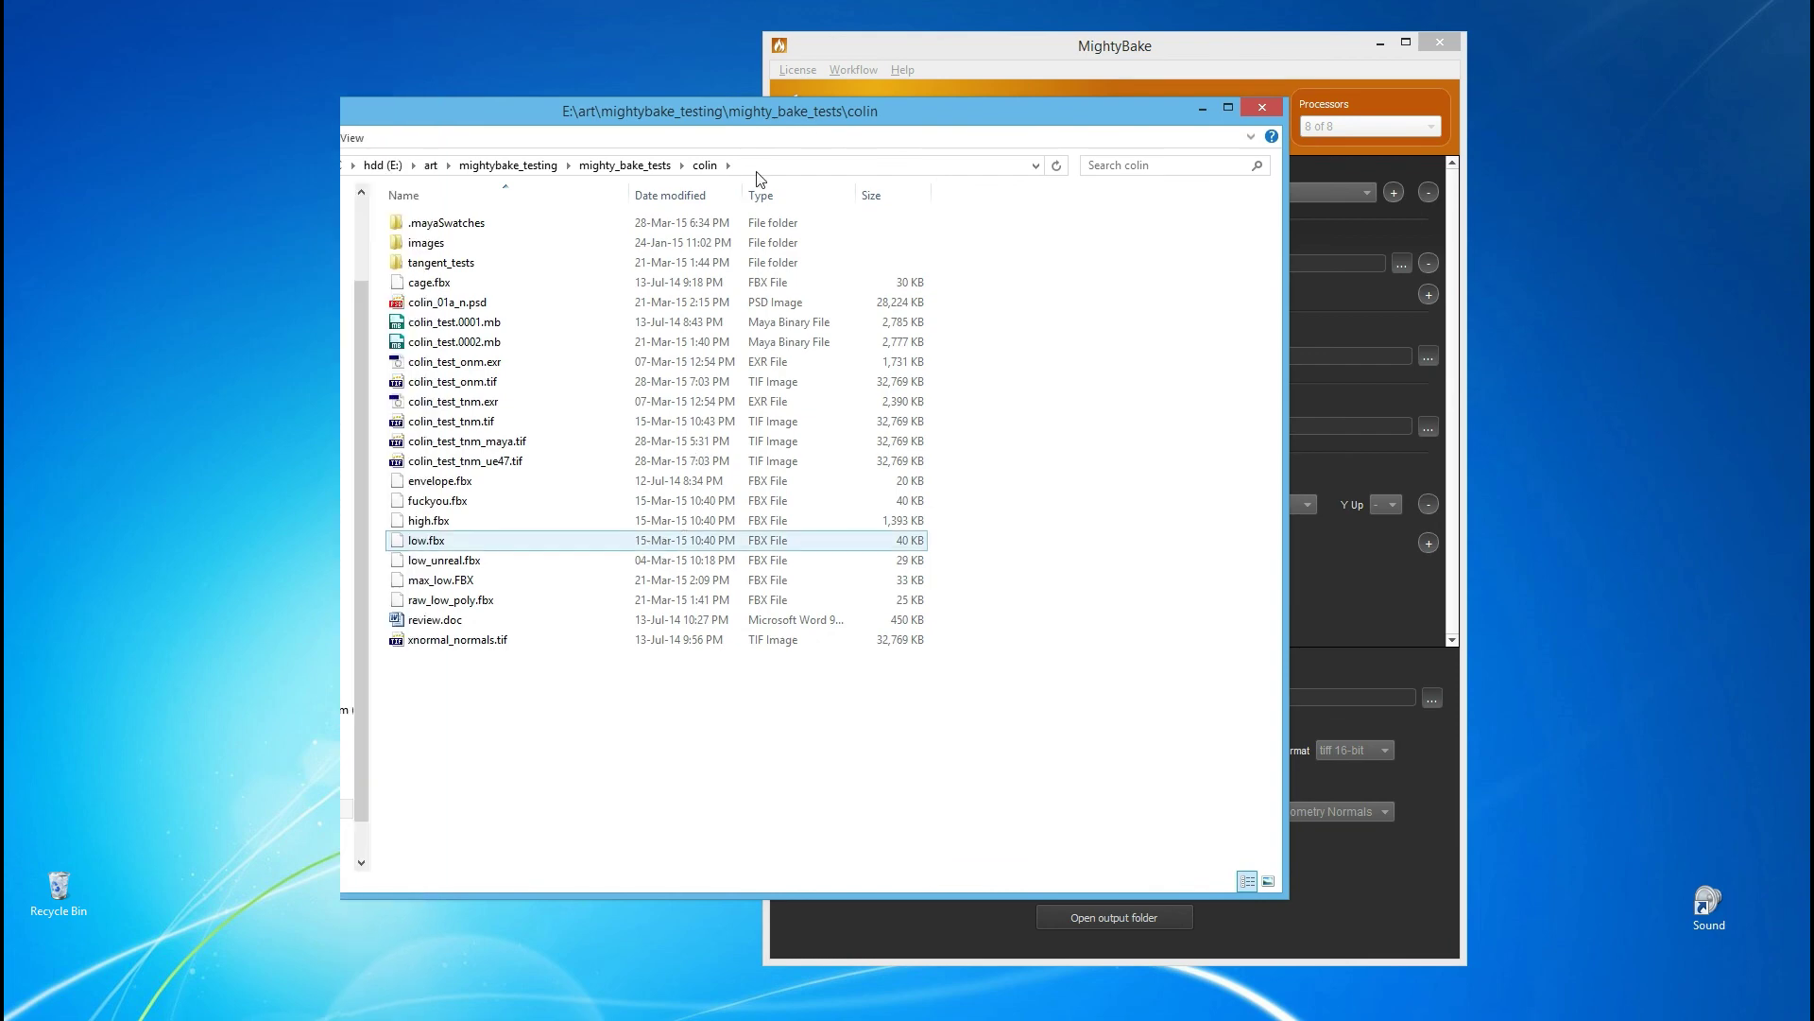
{"action": "left_click_drag", "start_coordinate": [721, 111], "coordinate": [673, 115]}
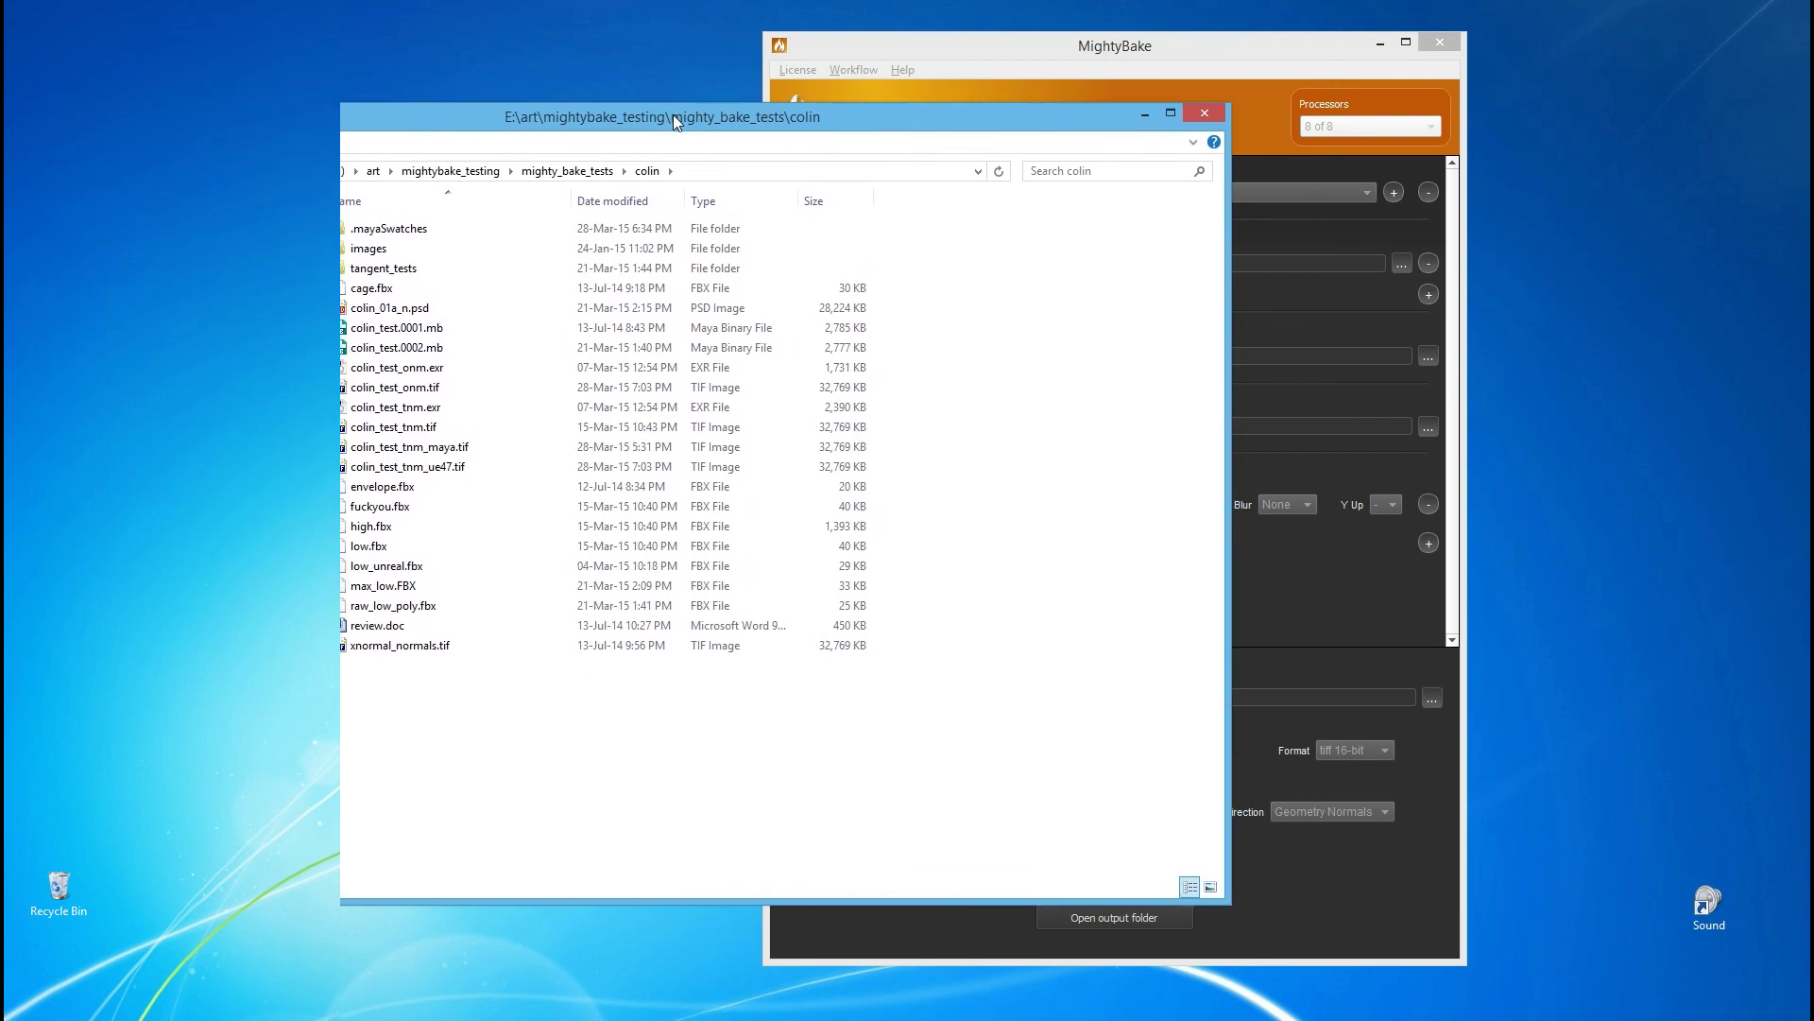
{"action": "left_click", "coordinate": [1206, 115]}
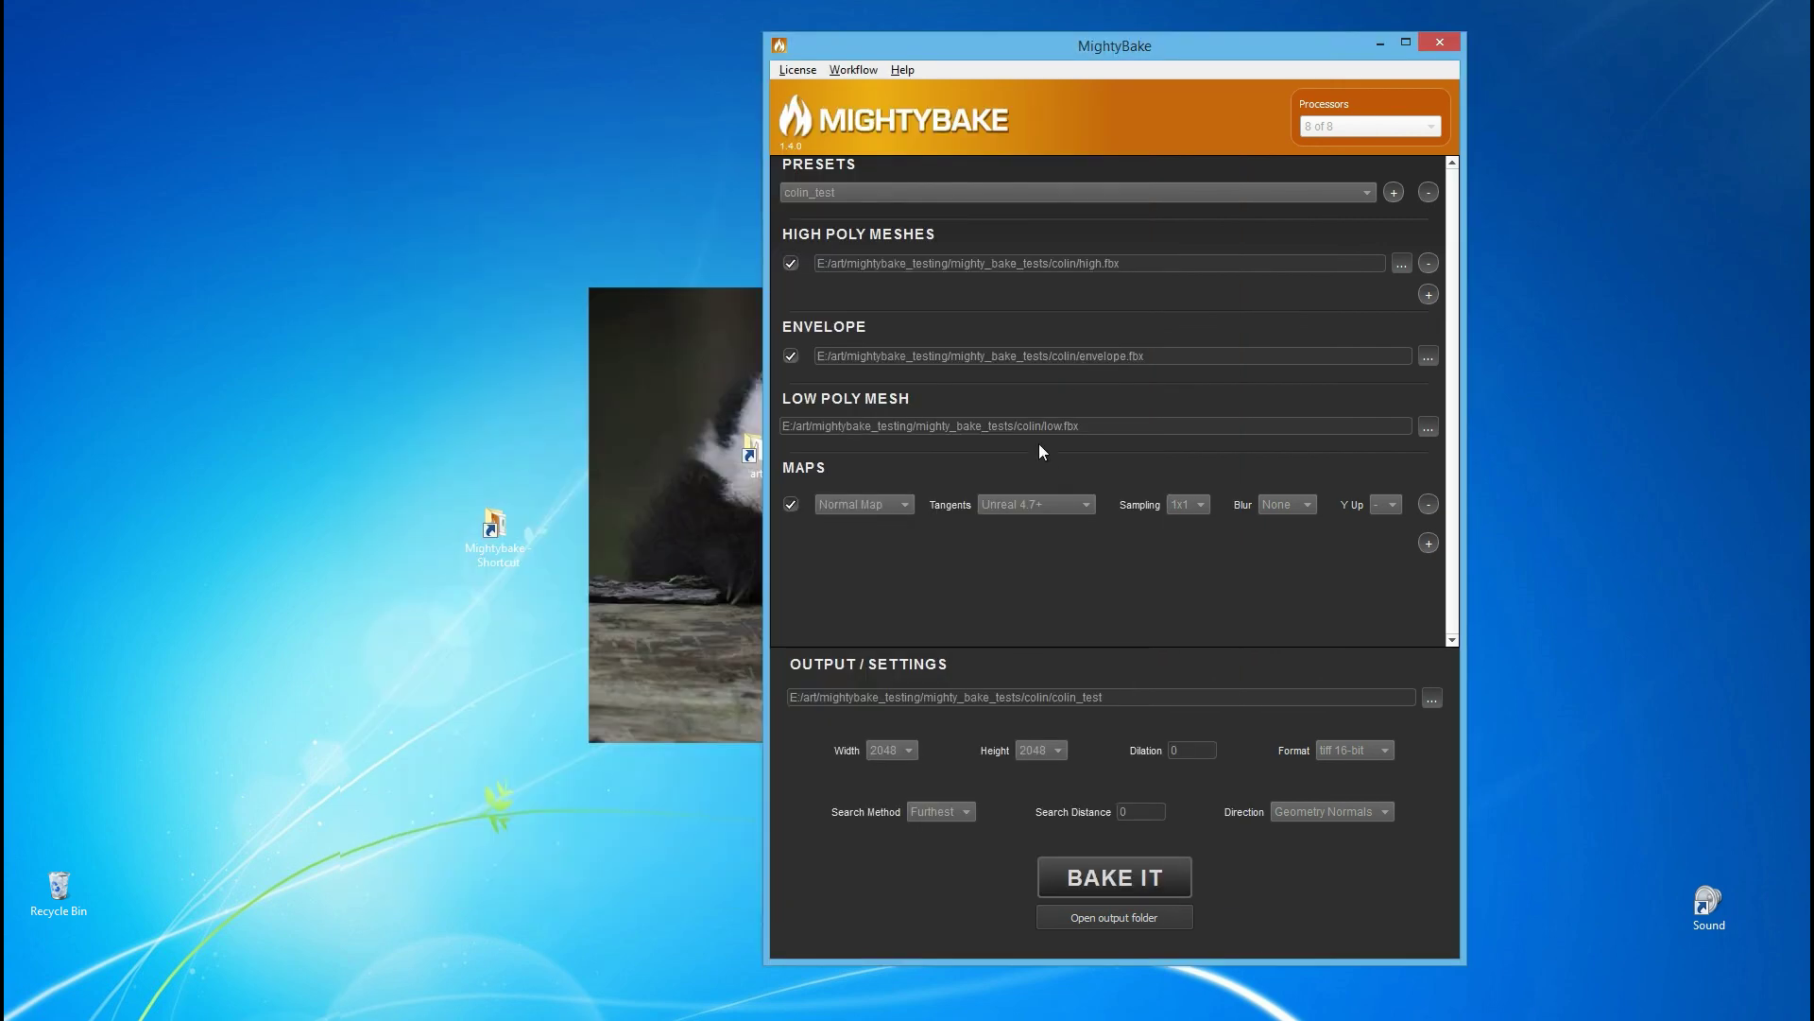
{"action": "left_click_drag", "start_coordinate": [1092, 49], "coordinate": [1107, 49]}
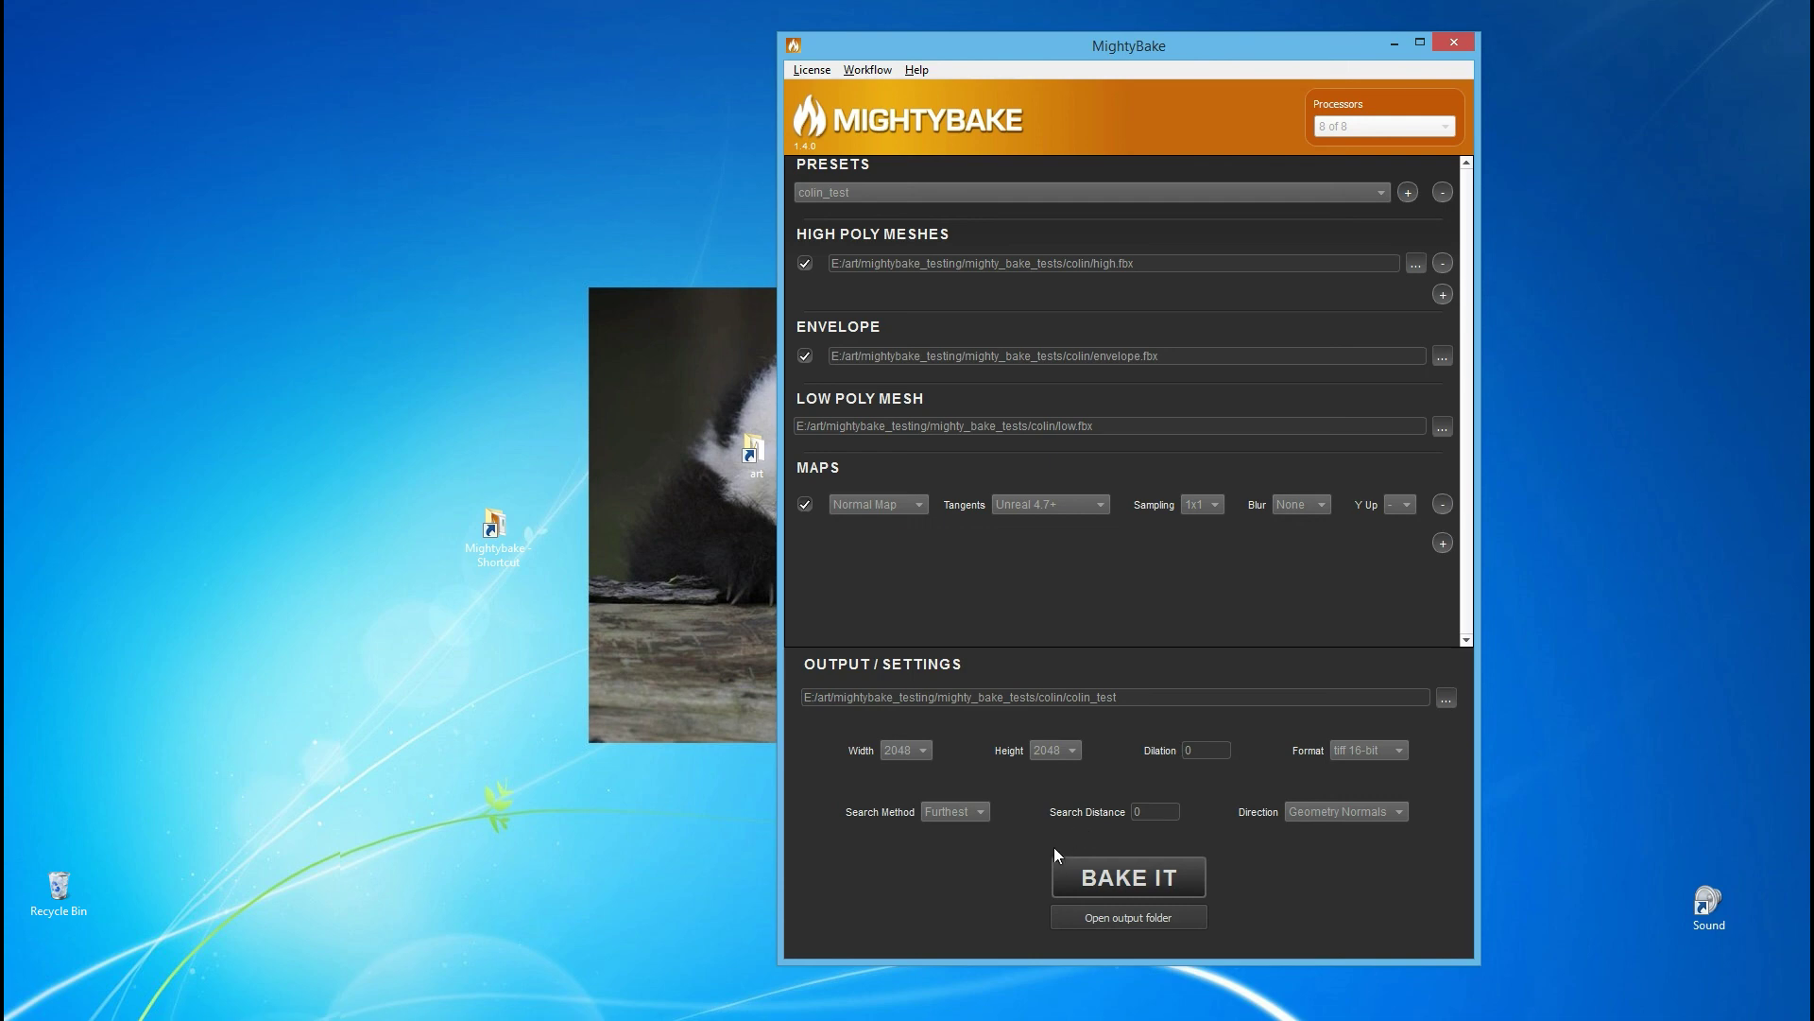
{"action": "left_click", "coordinate": [1092, 914]}
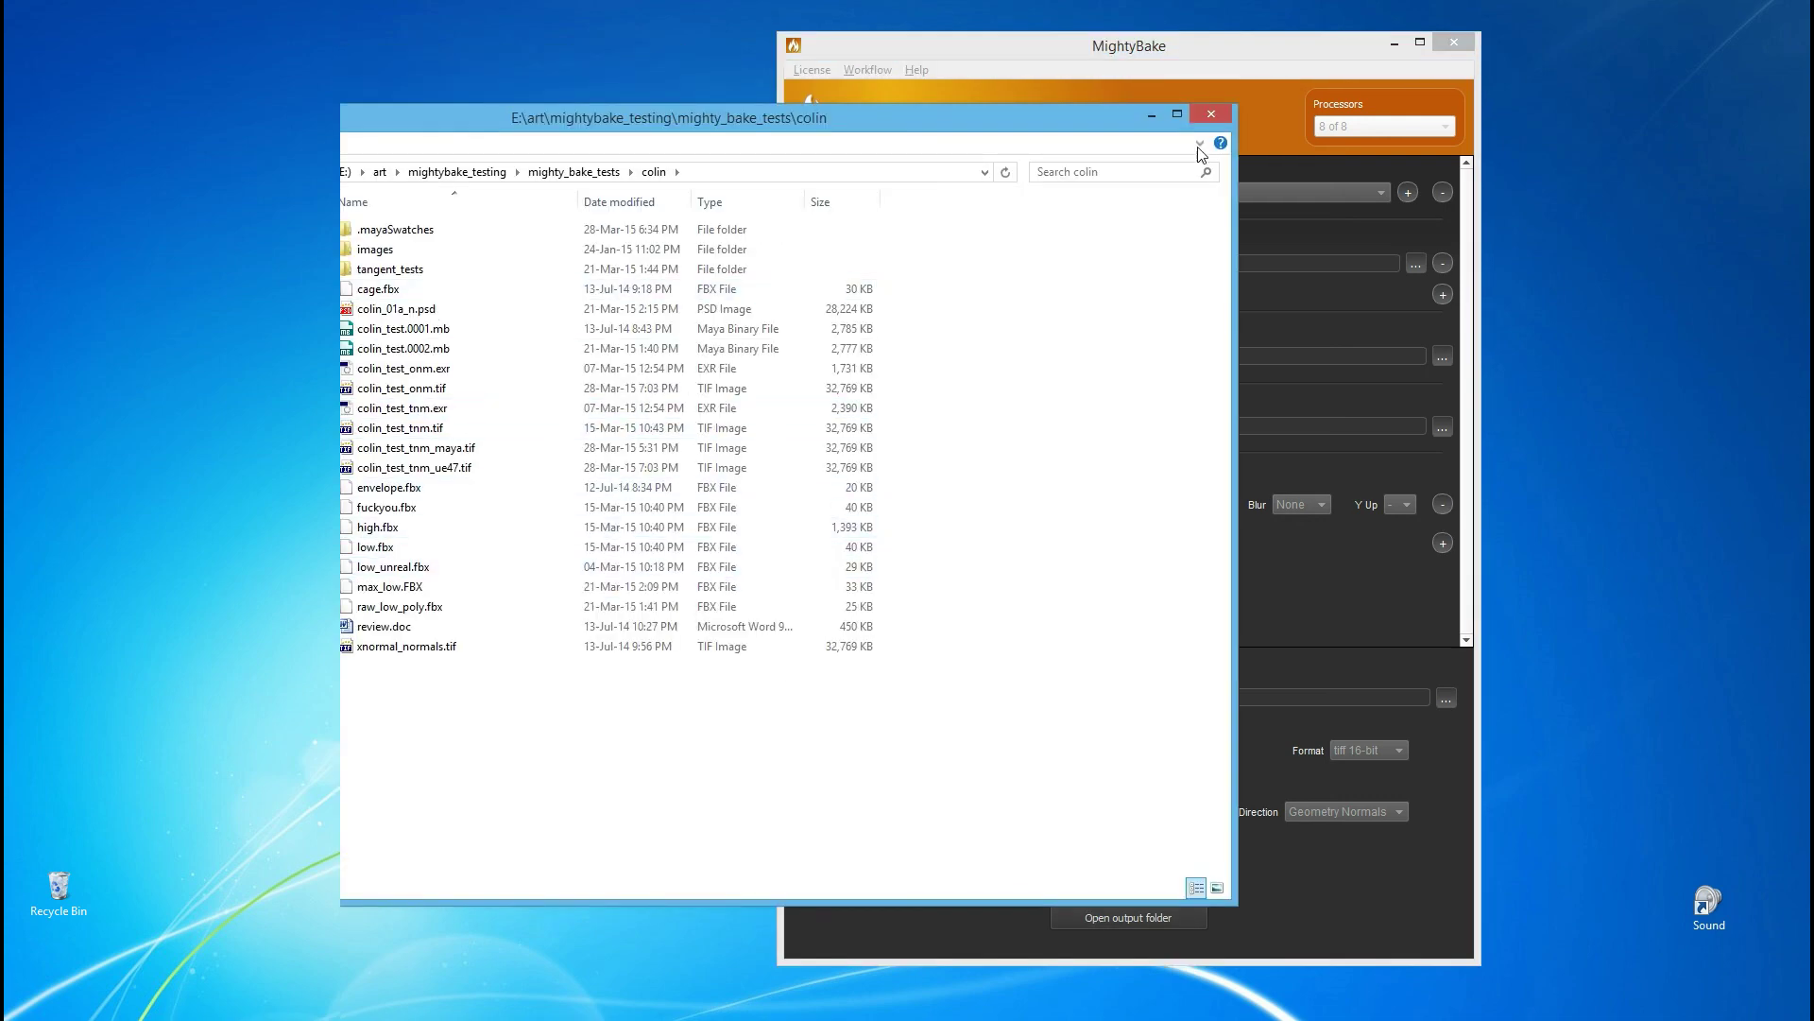
{"action": "left_click", "coordinate": [1210, 113]}
Reopen the output folder and examine colin_test_onm.tif, colin_test_tnm_maya.tif and colin_test_tnm_ue47.tif in the file list
{"action": "left_click", "coordinate": [1102, 916]}
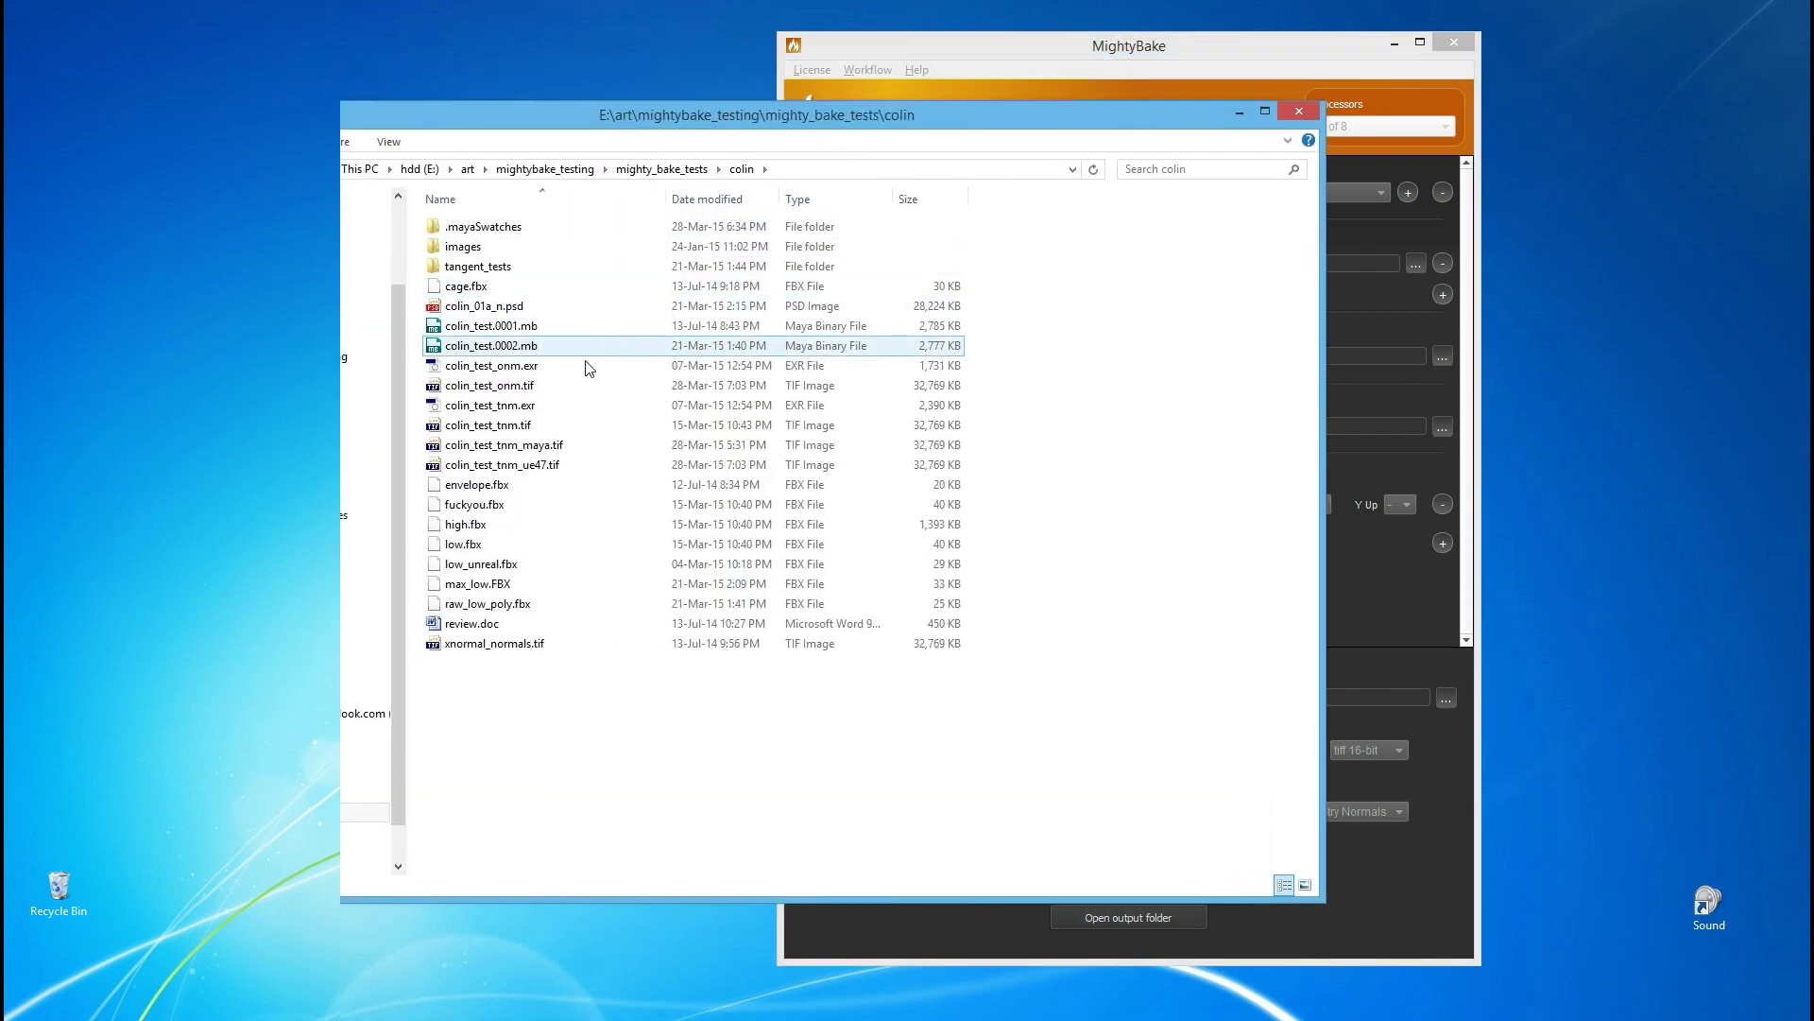
{"action": "left_click", "coordinate": [484, 389]}
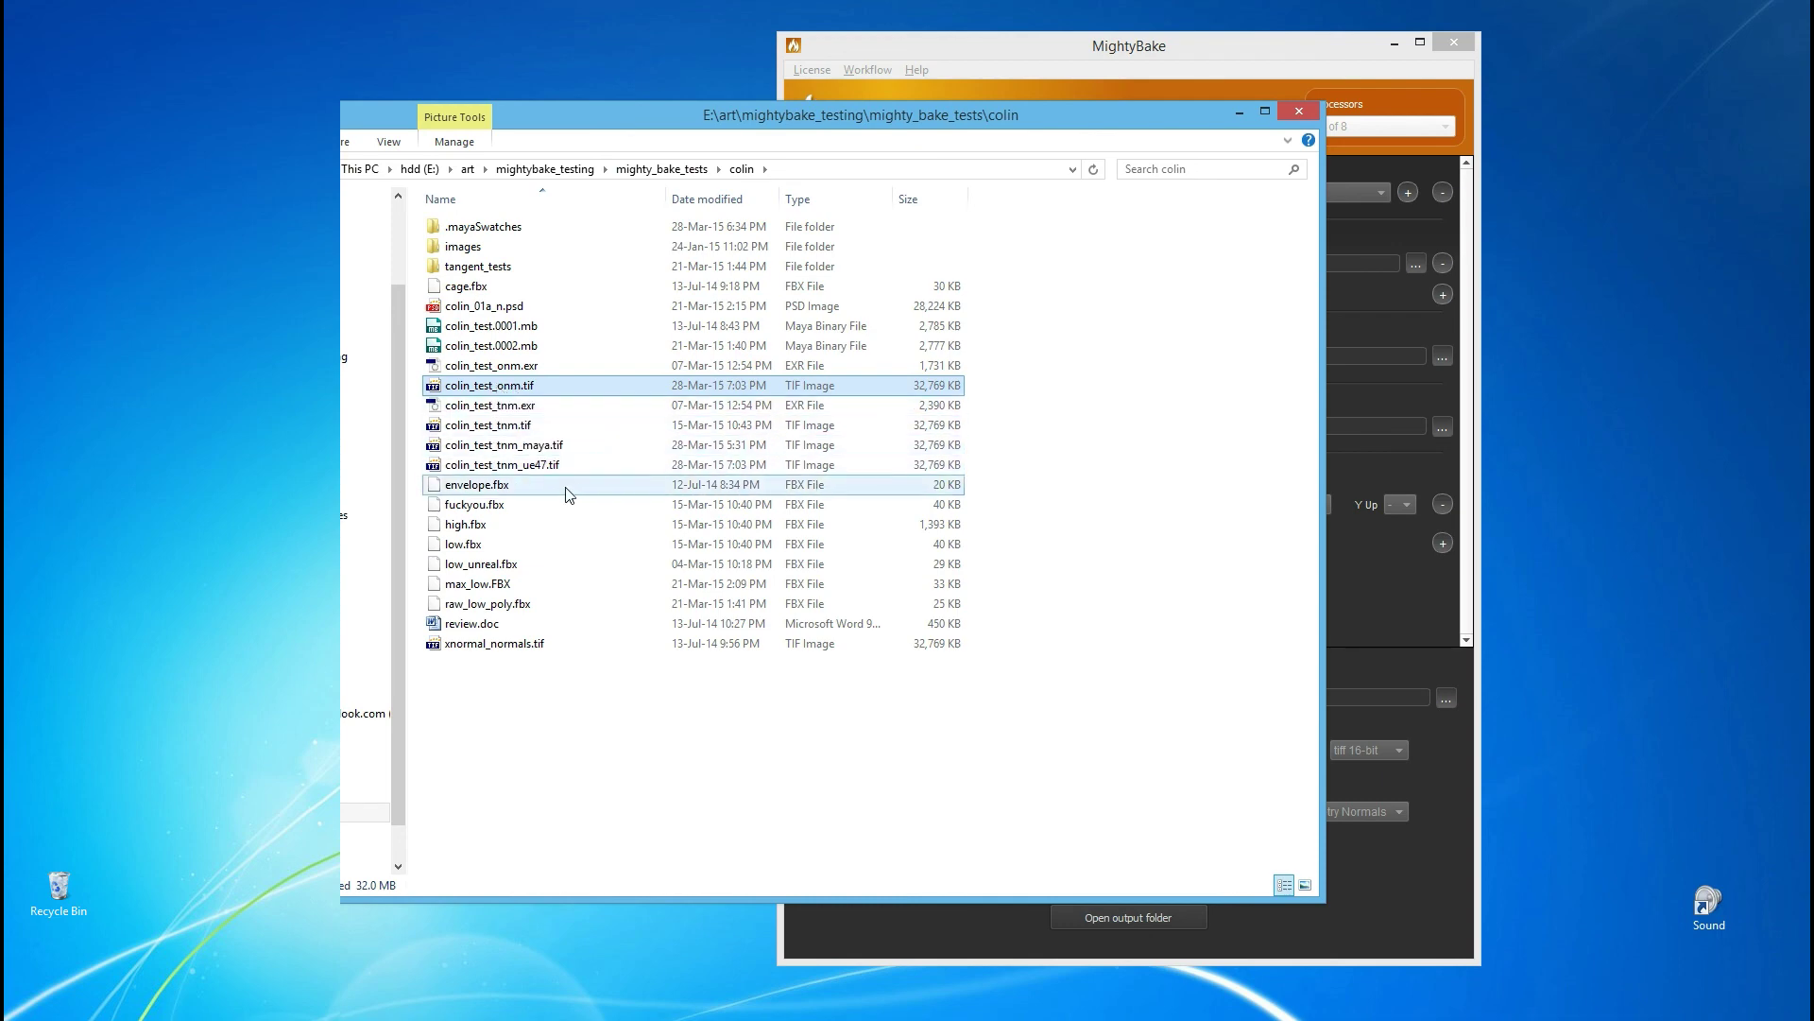
{"action": "left_click", "coordinate": [515, 446]}
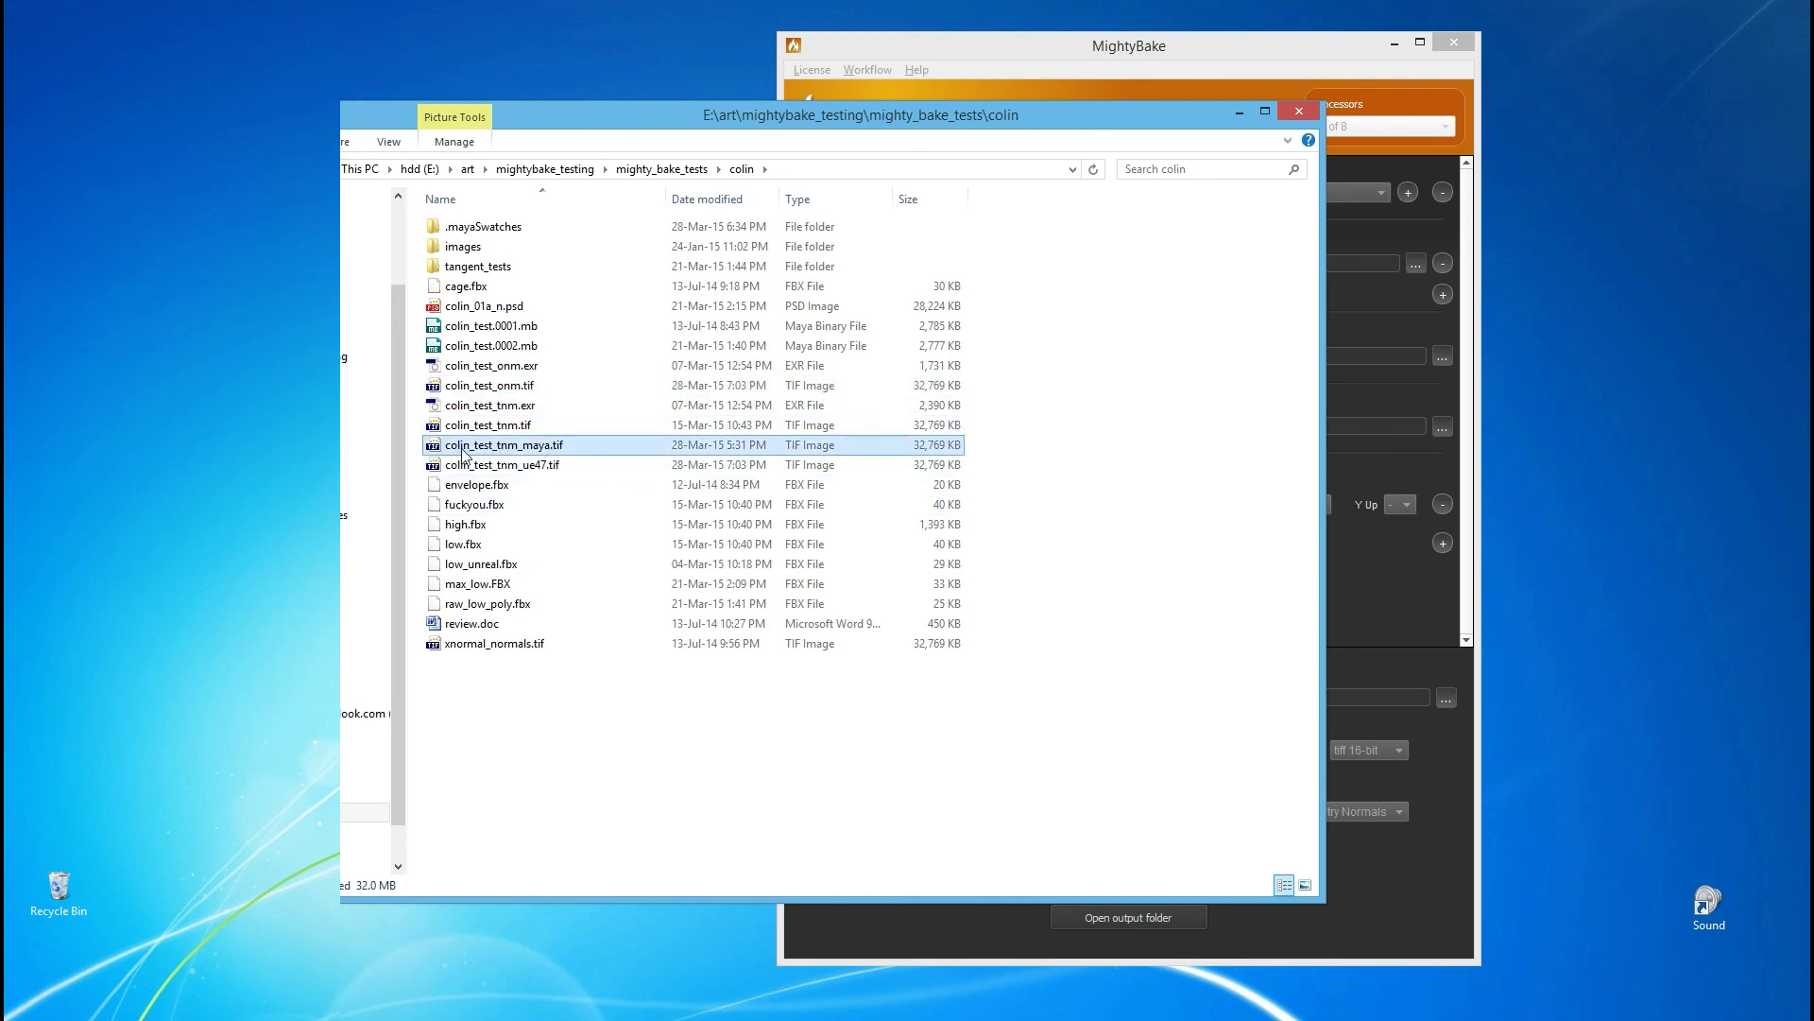
{"action": "left_click", "coordinate": [515, 466]}
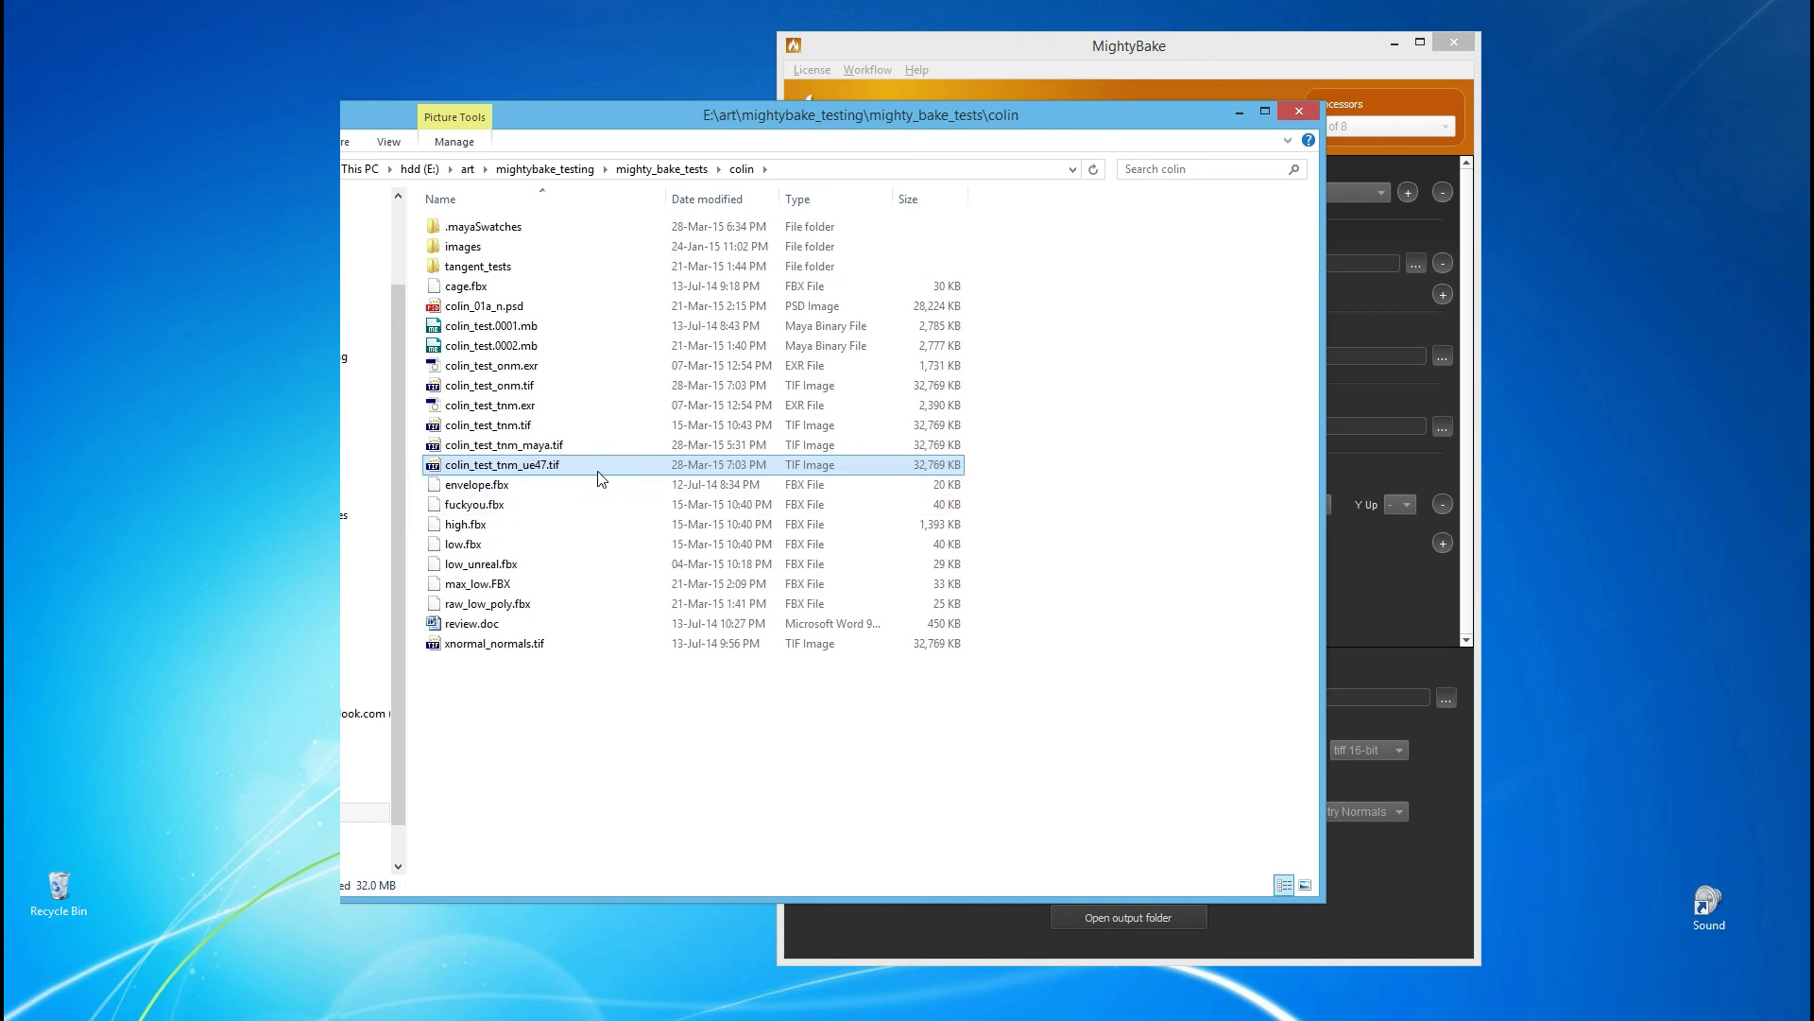
View the colin_test_onm.tif image, and close both the image viewer and the output folder
{"action": "left_click", "coordinate": [501, 387]}
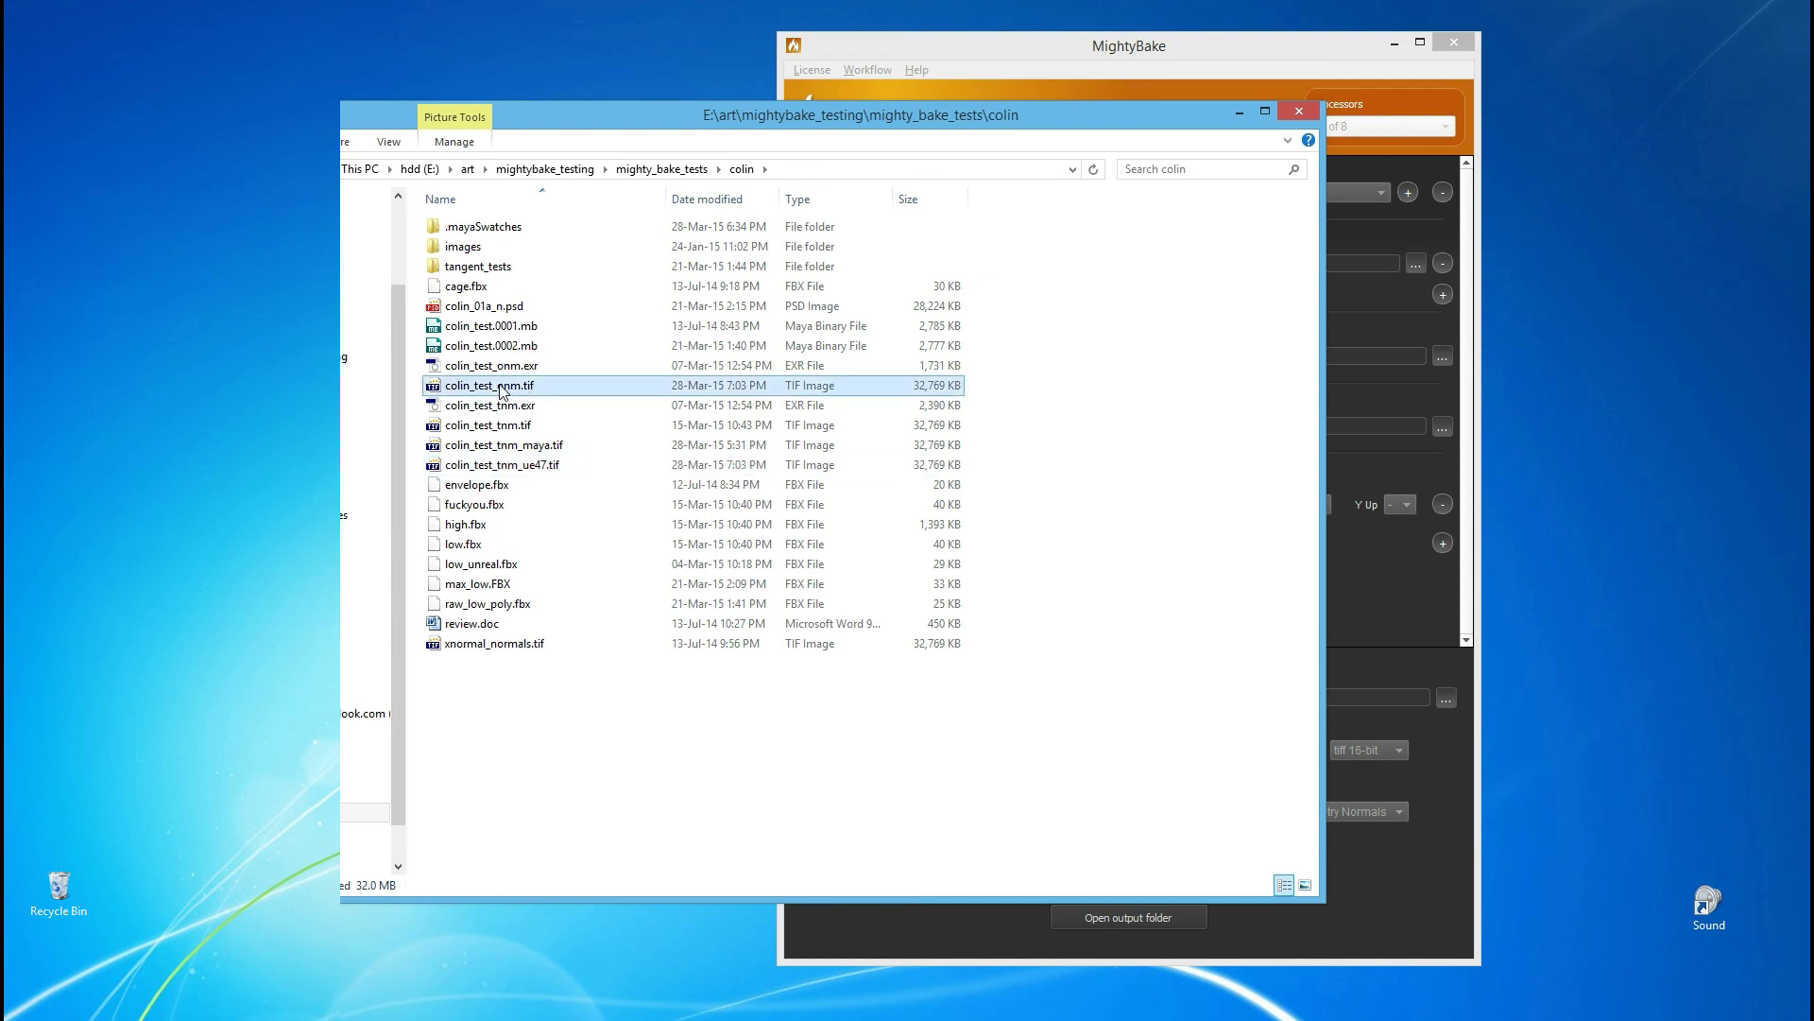
{"action": "double_click", "coordinate": [500, 386]}
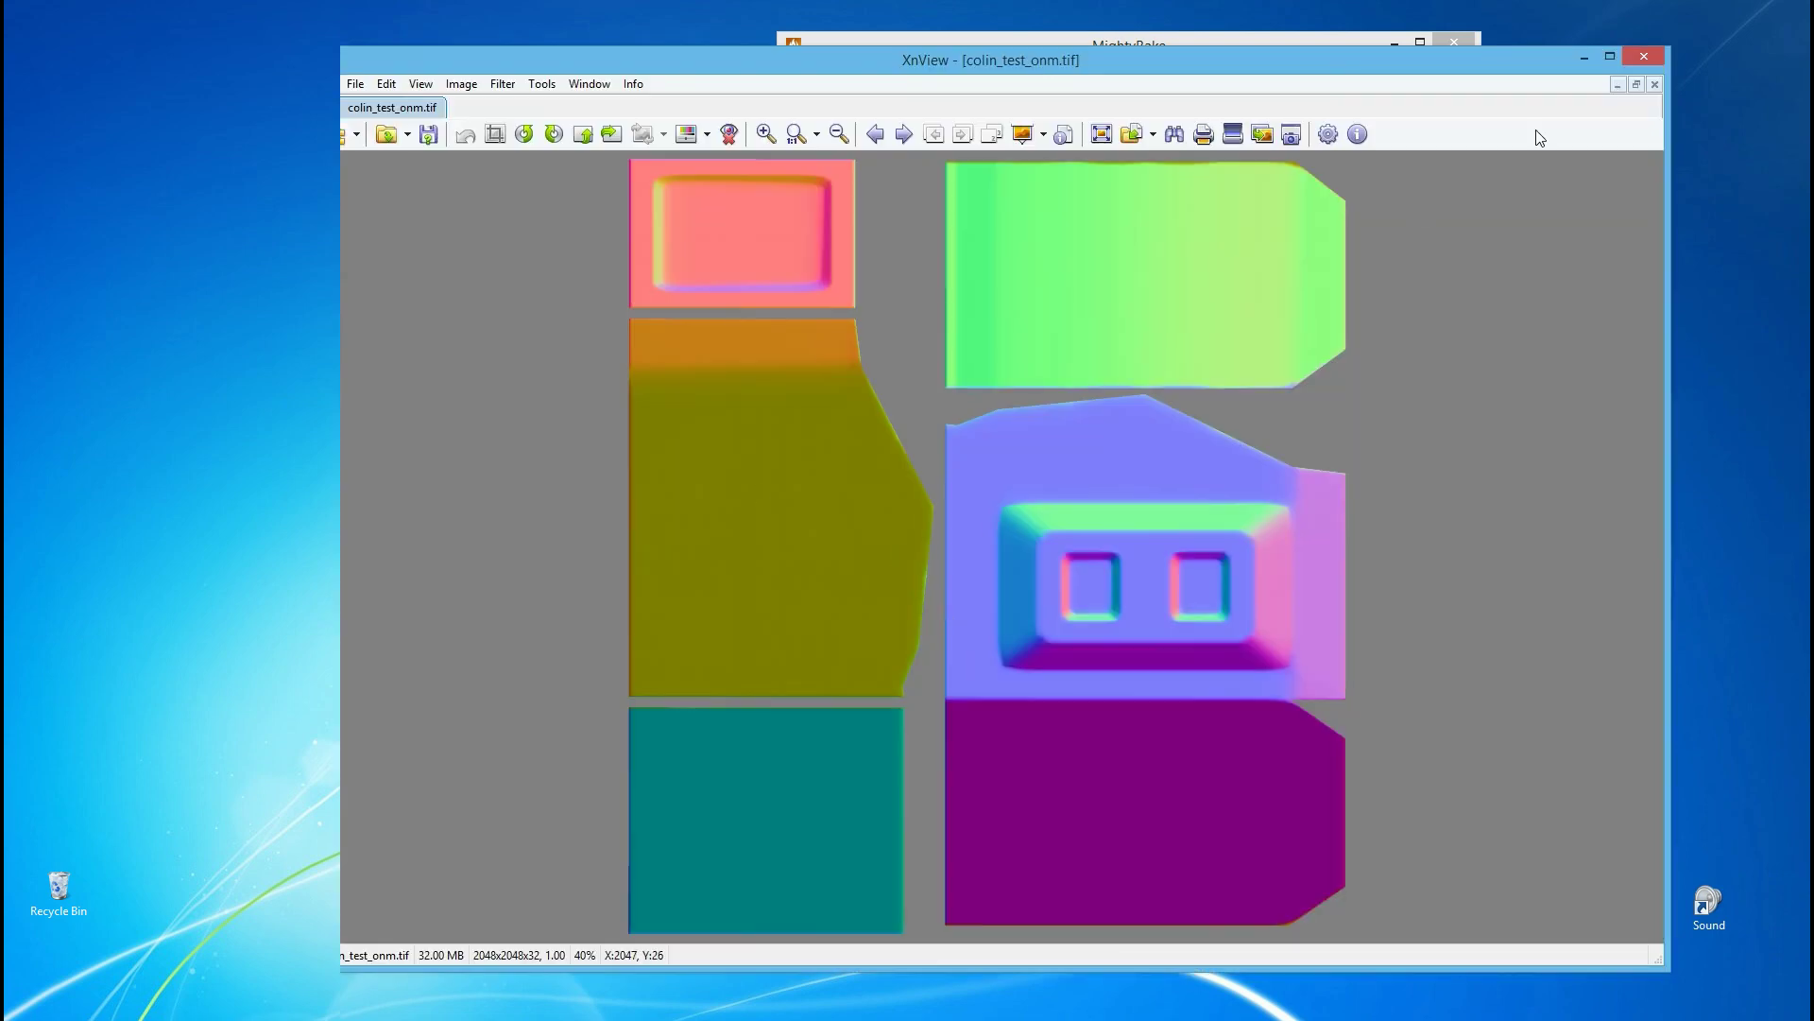
{"action": "left_click", "coordinate": [1638, 59]}
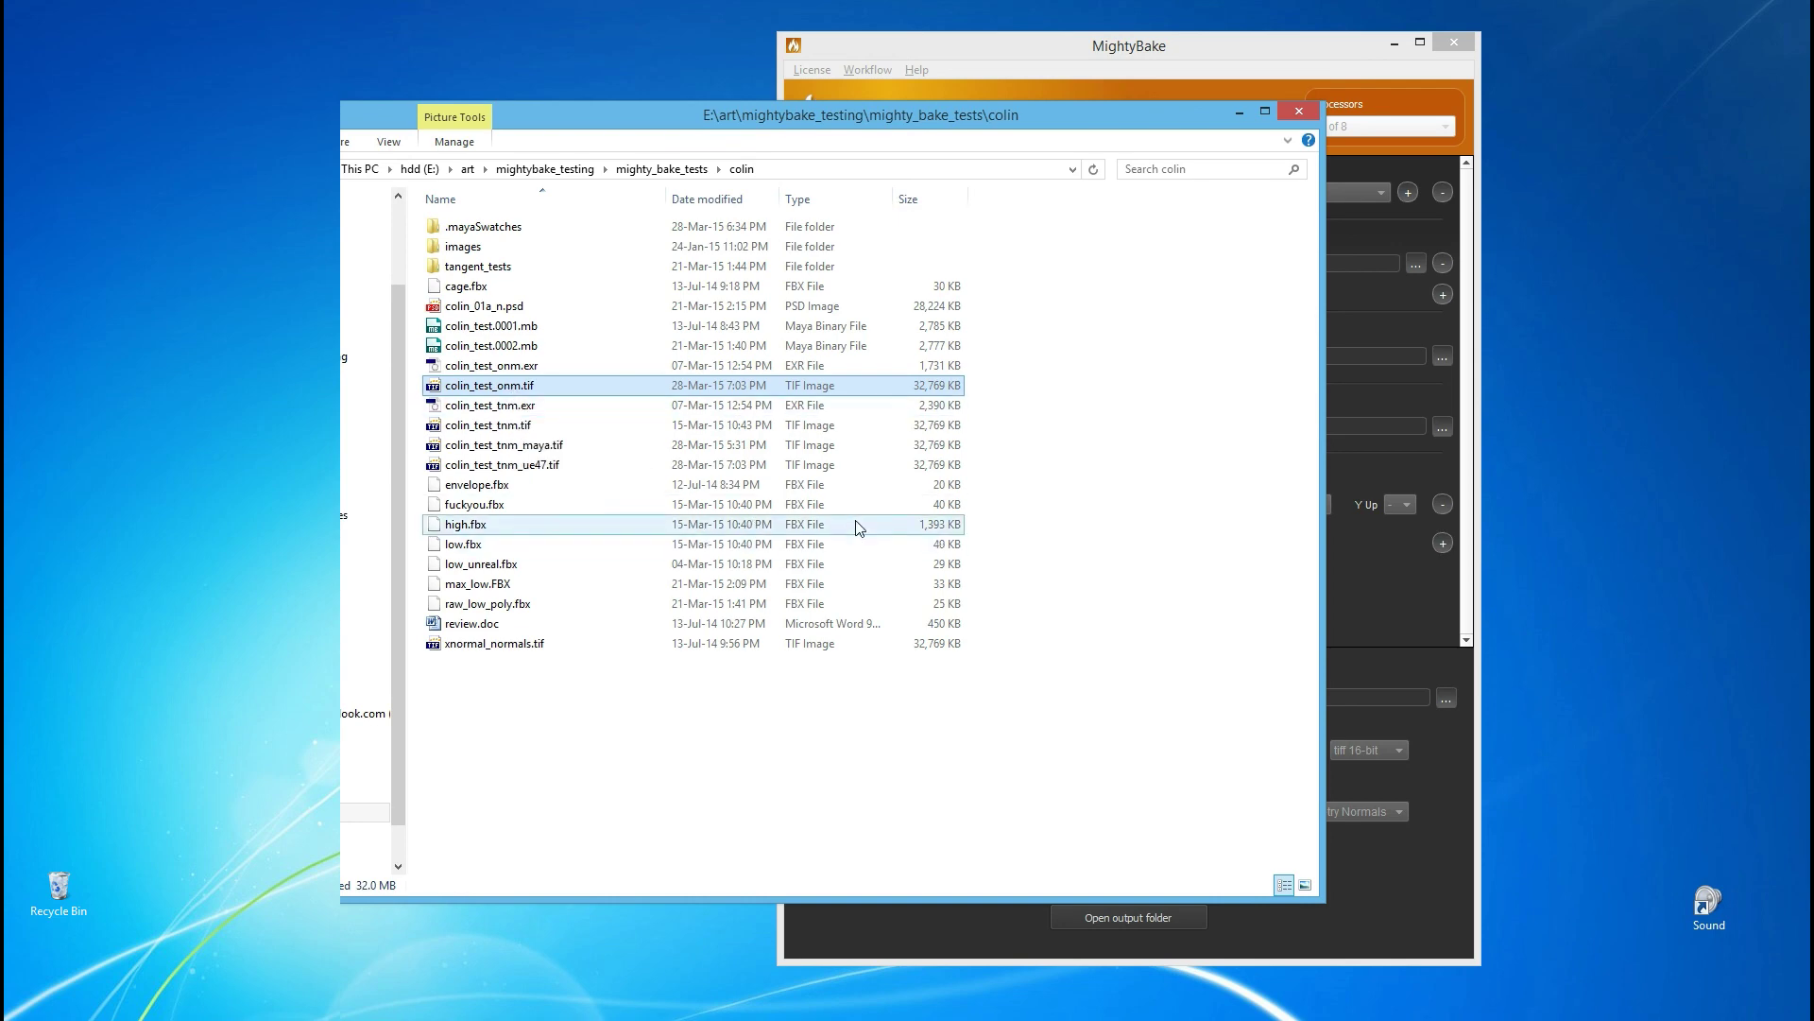
{"action": "left_click", "coordinate": [1300, 112]}
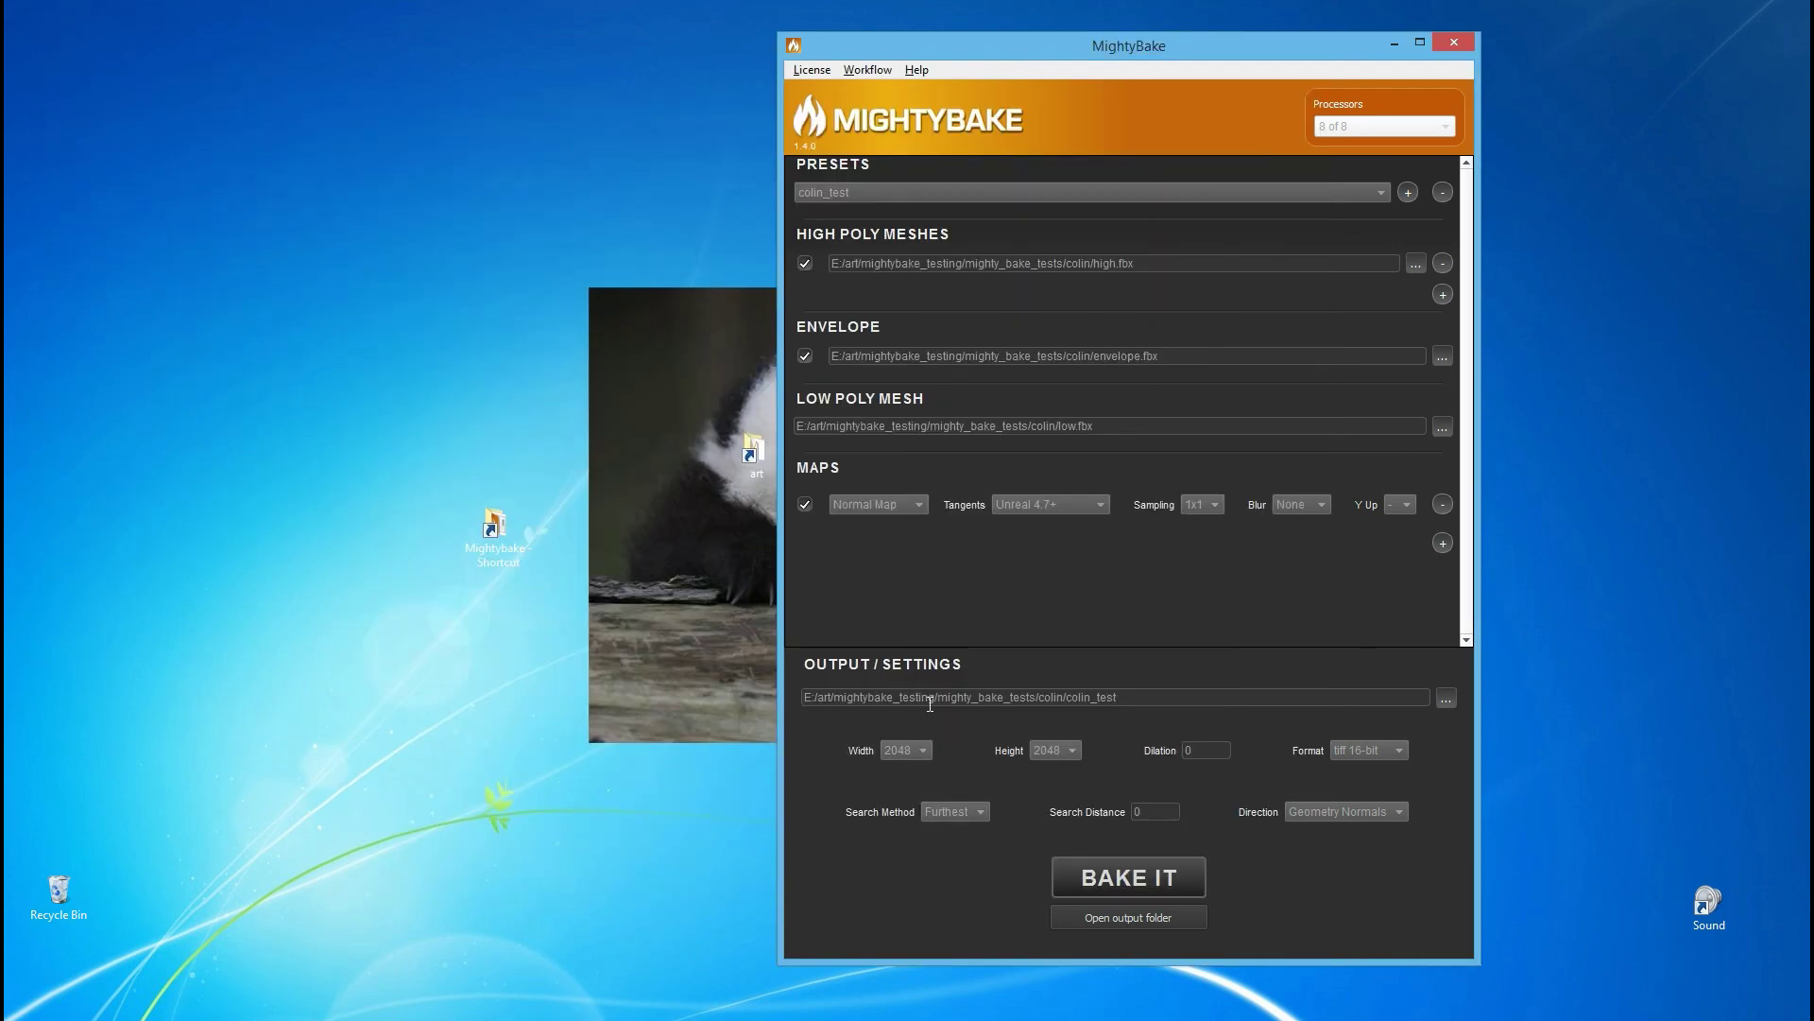